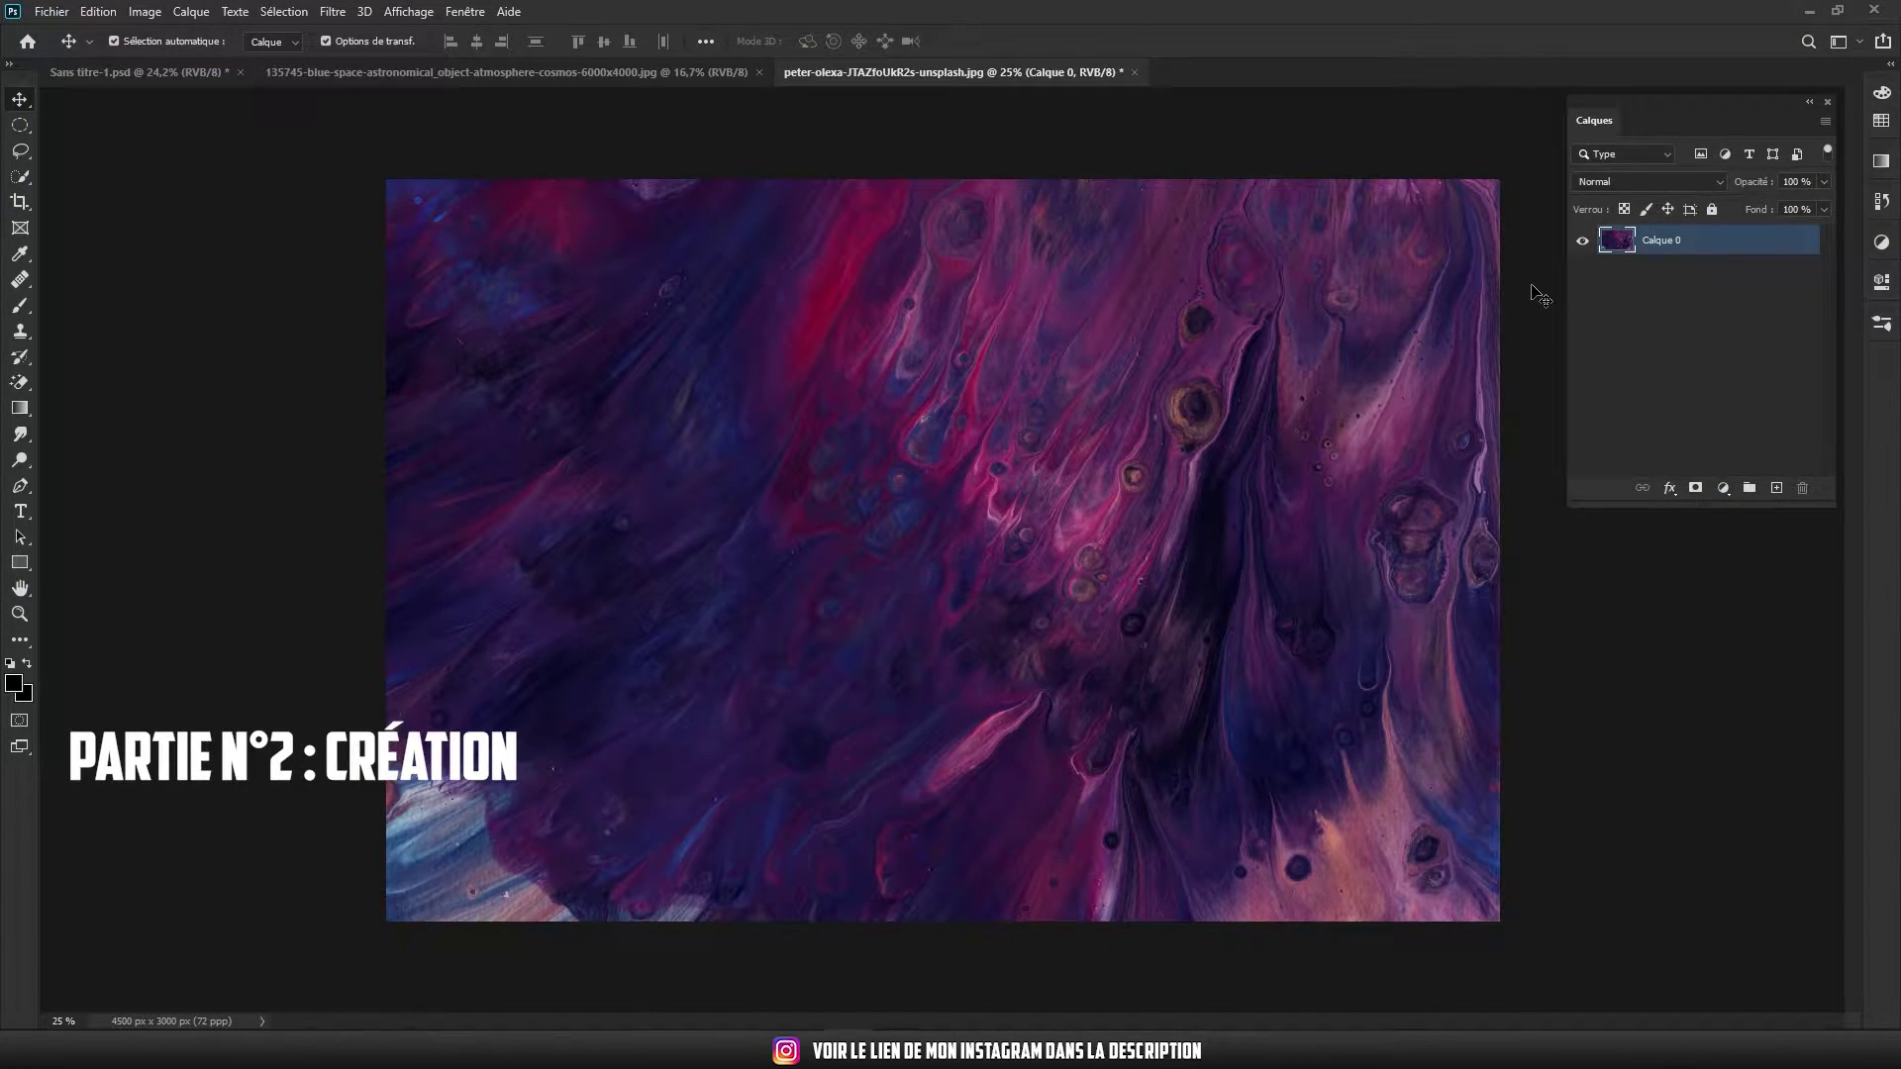
# Crop the fluid-paint image to a near-square 3180×3000 px
pyautogui.click(20, 205)
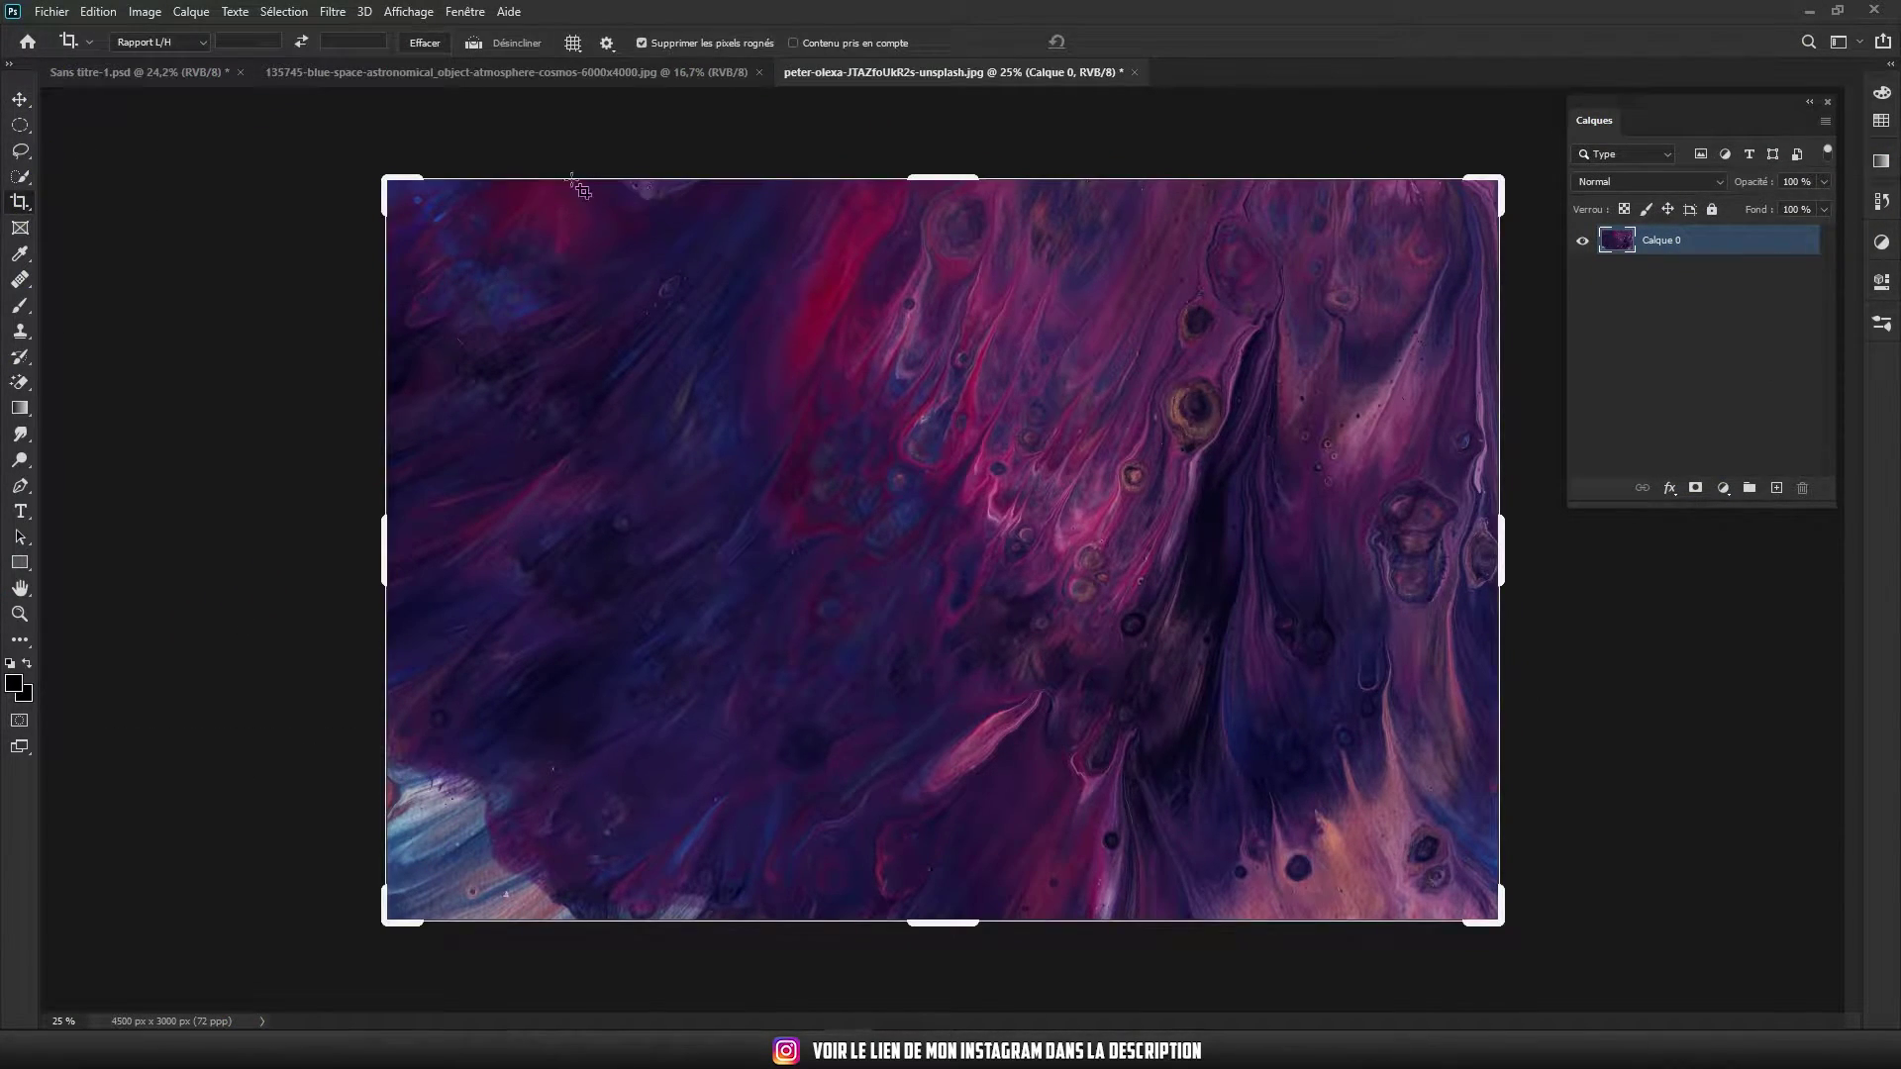
pyautogui.moveTo(1224, 632); pyautogui.dragTo(1337, 921)
pyautogui.press('Return')
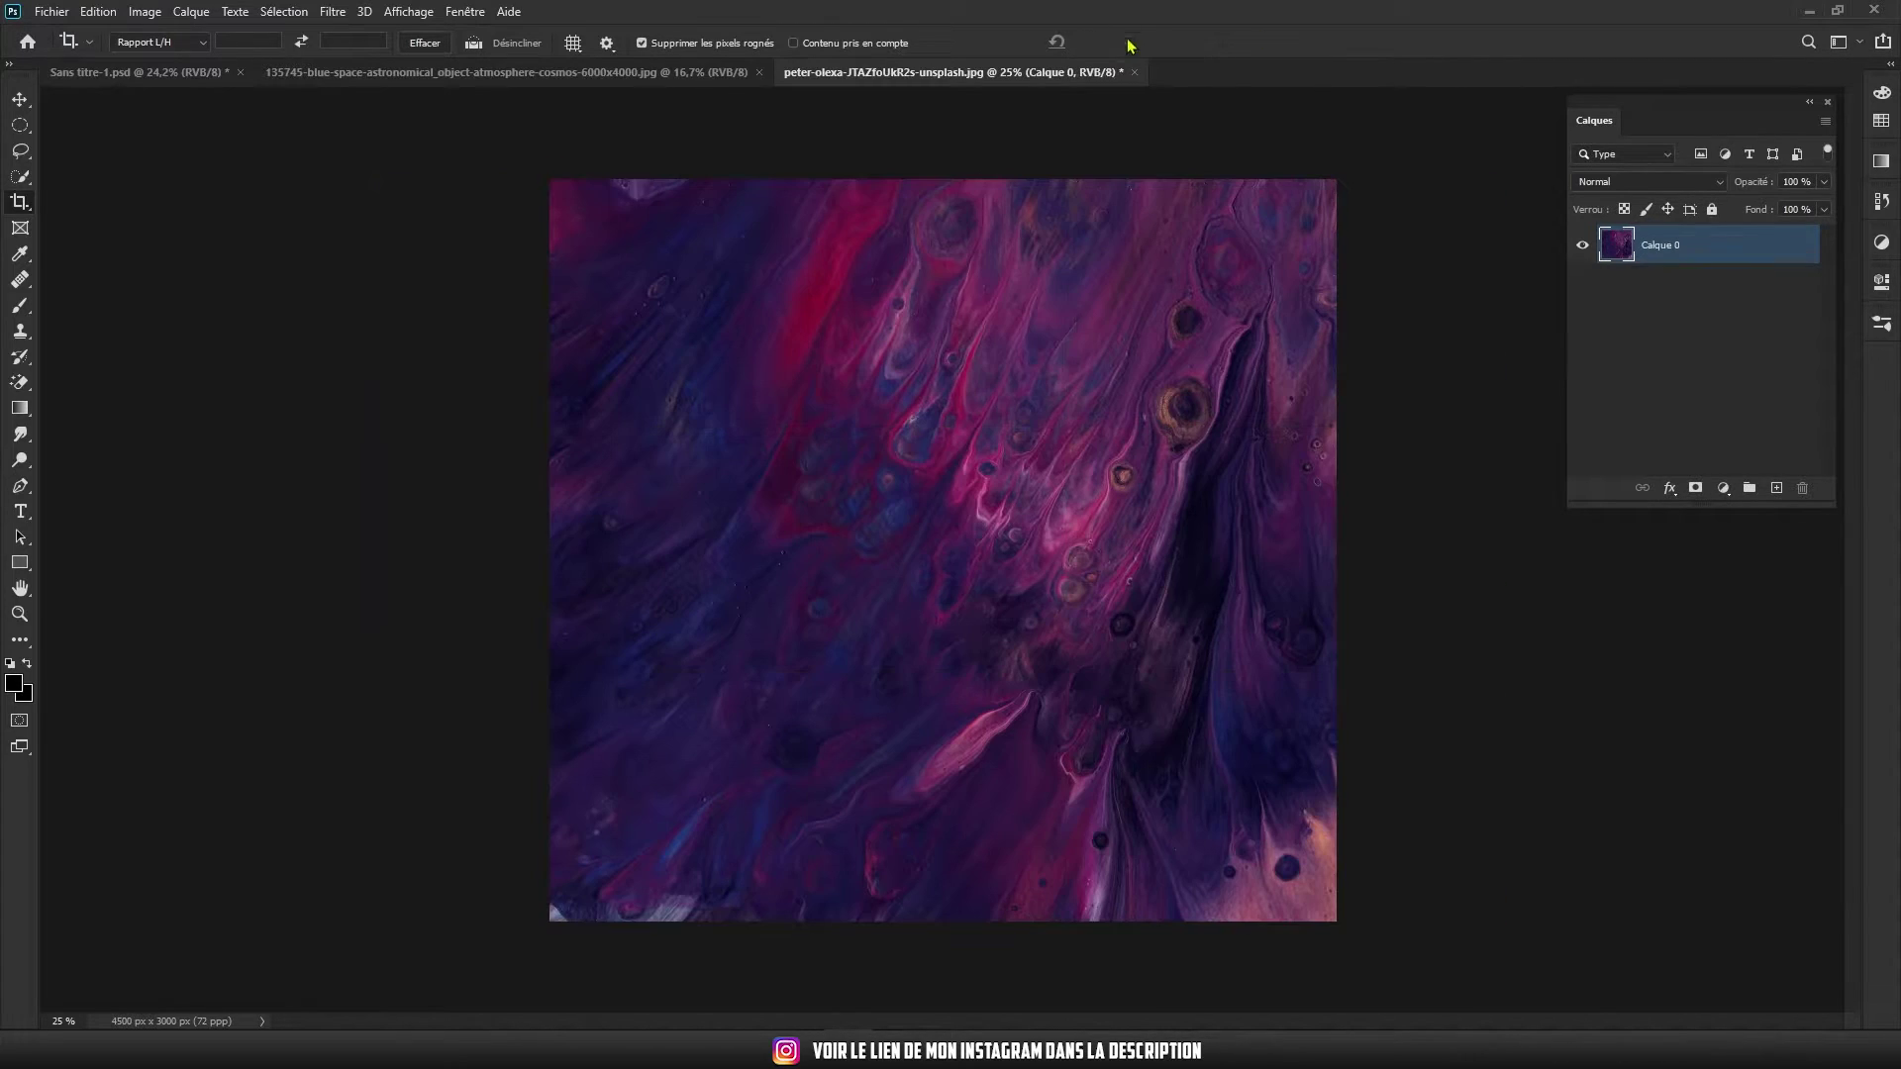
# Select the whole image and copy it onto a new layer with Calque par Copier
pyautogui.rightClick(20, 125)
pyautogui.click(109, 123)
pyautogui.hotkey('ctrl', 'a')
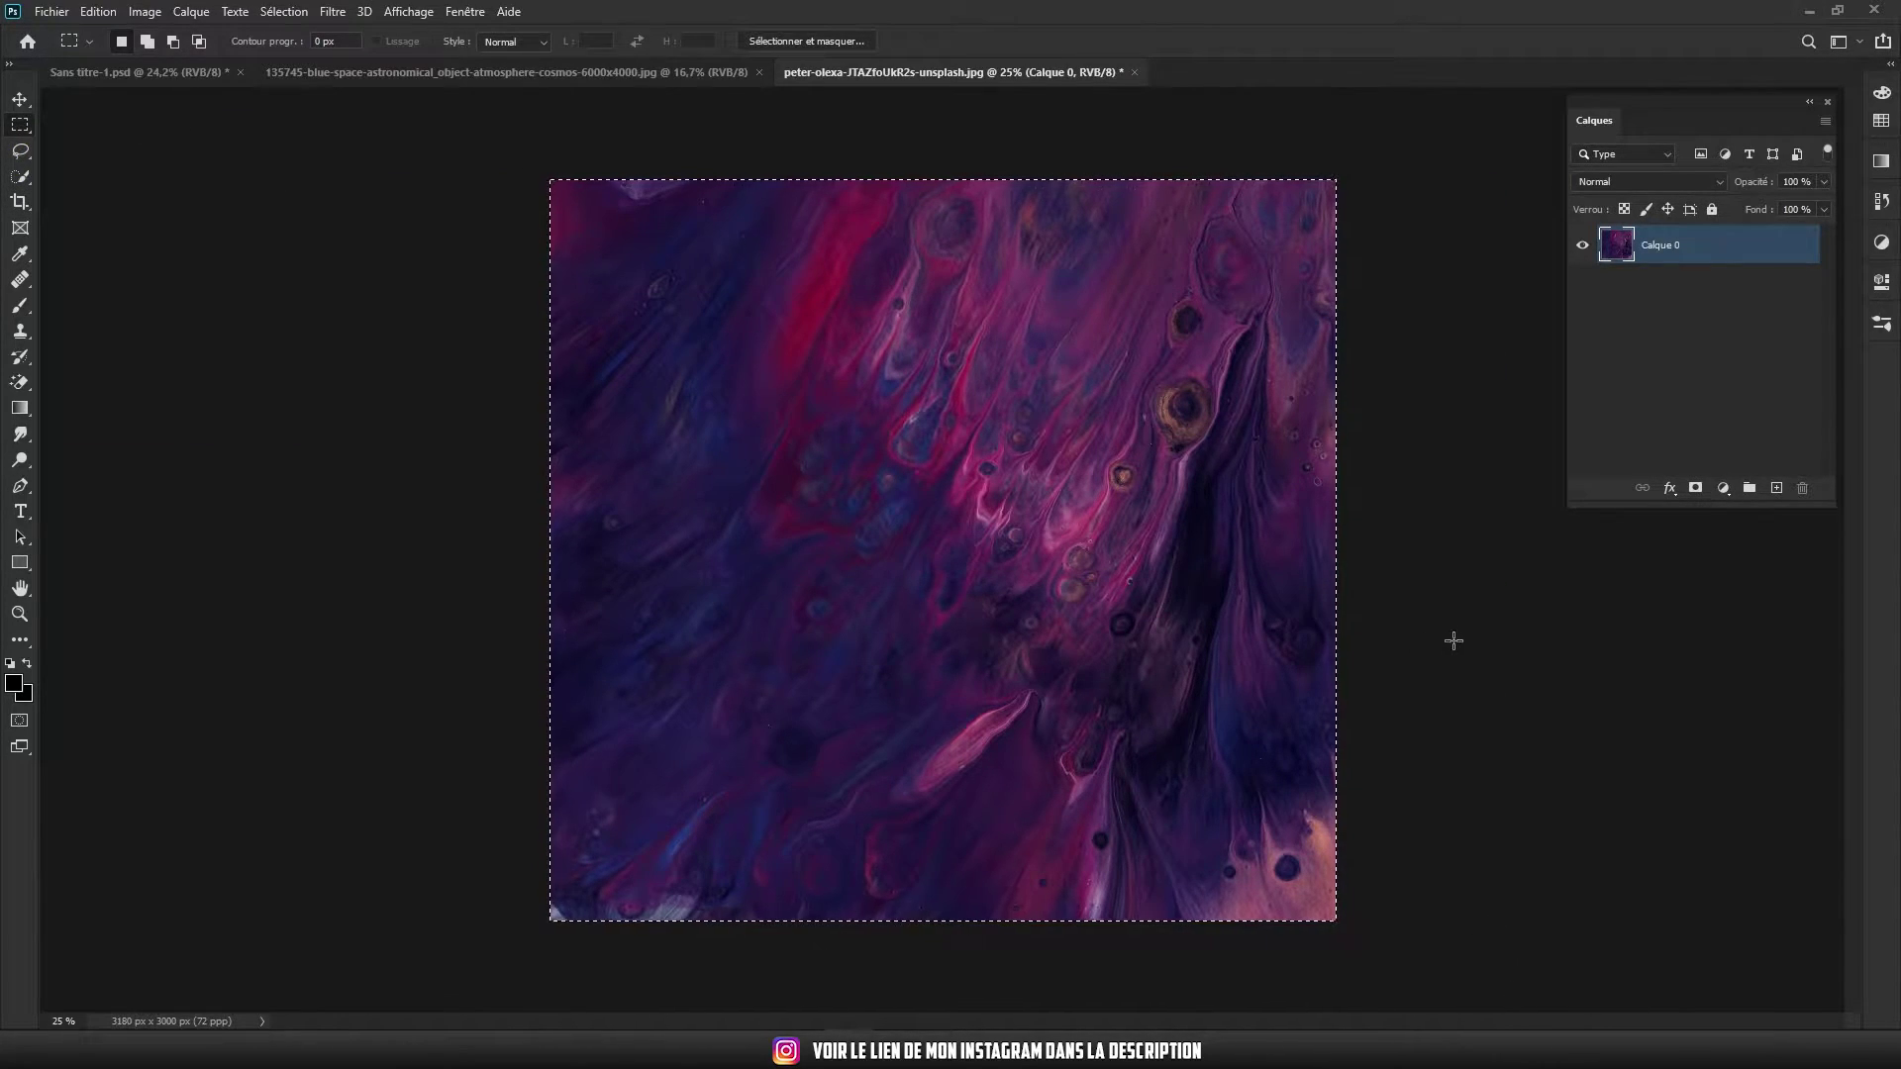
pyautogui.click(332, 11)
pyautogui.rightClick(935, 459)
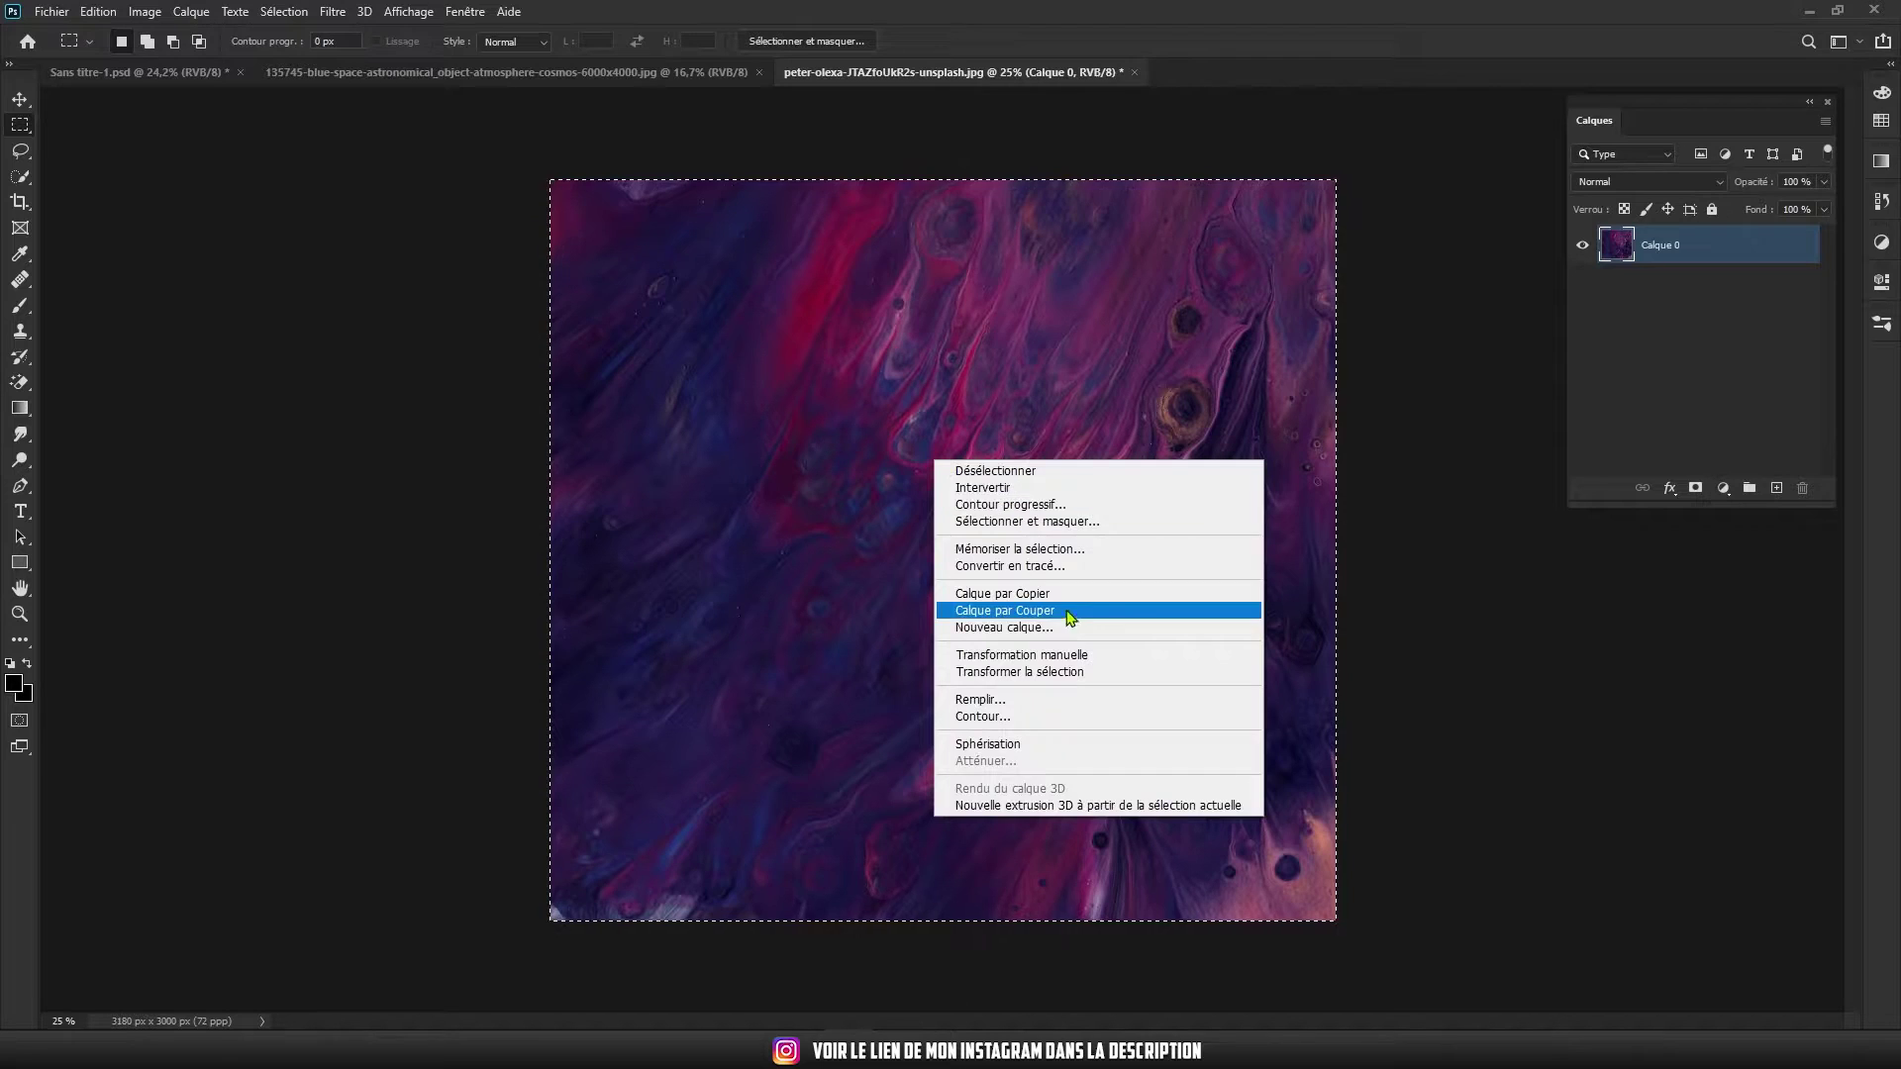
pyautogui.click(1059, 674)
pyautogui.click(1114, 42)
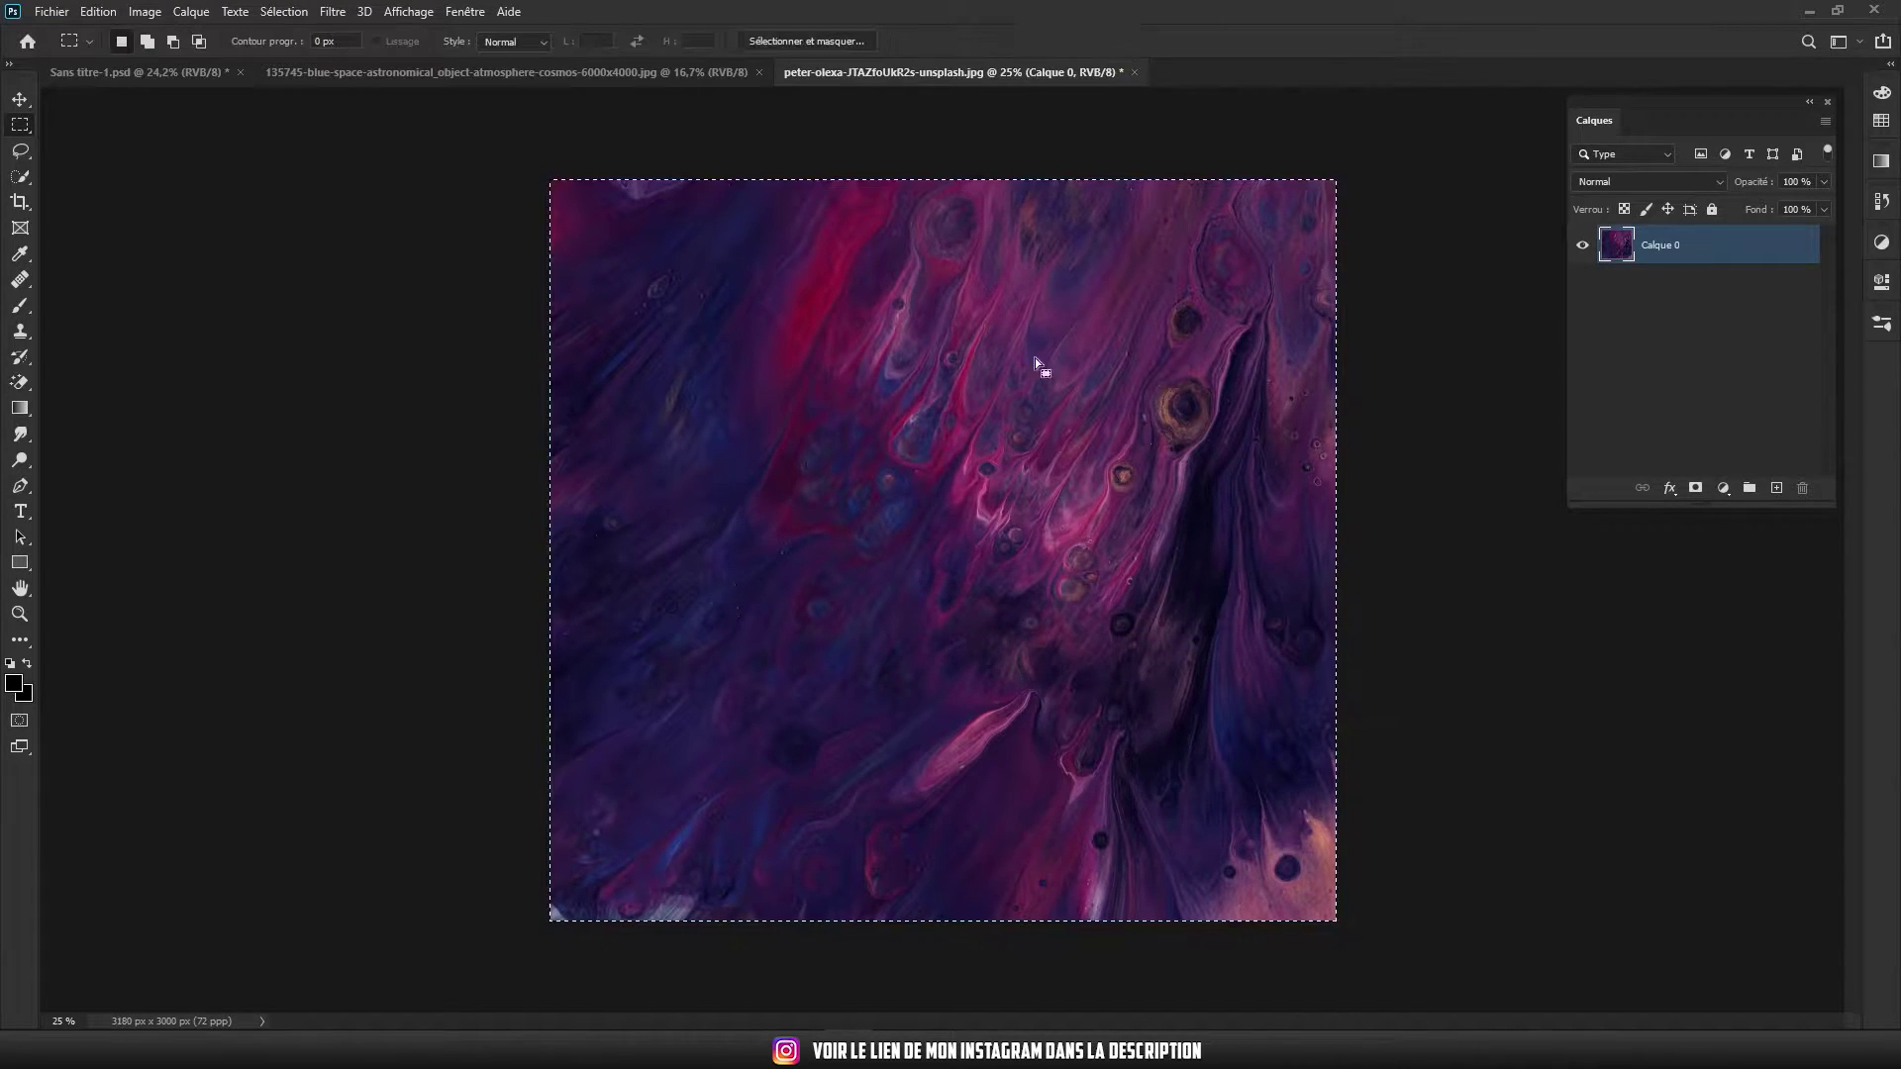
pyautogui.rightClick(862, 421)
pyautogui.click(995, 556)
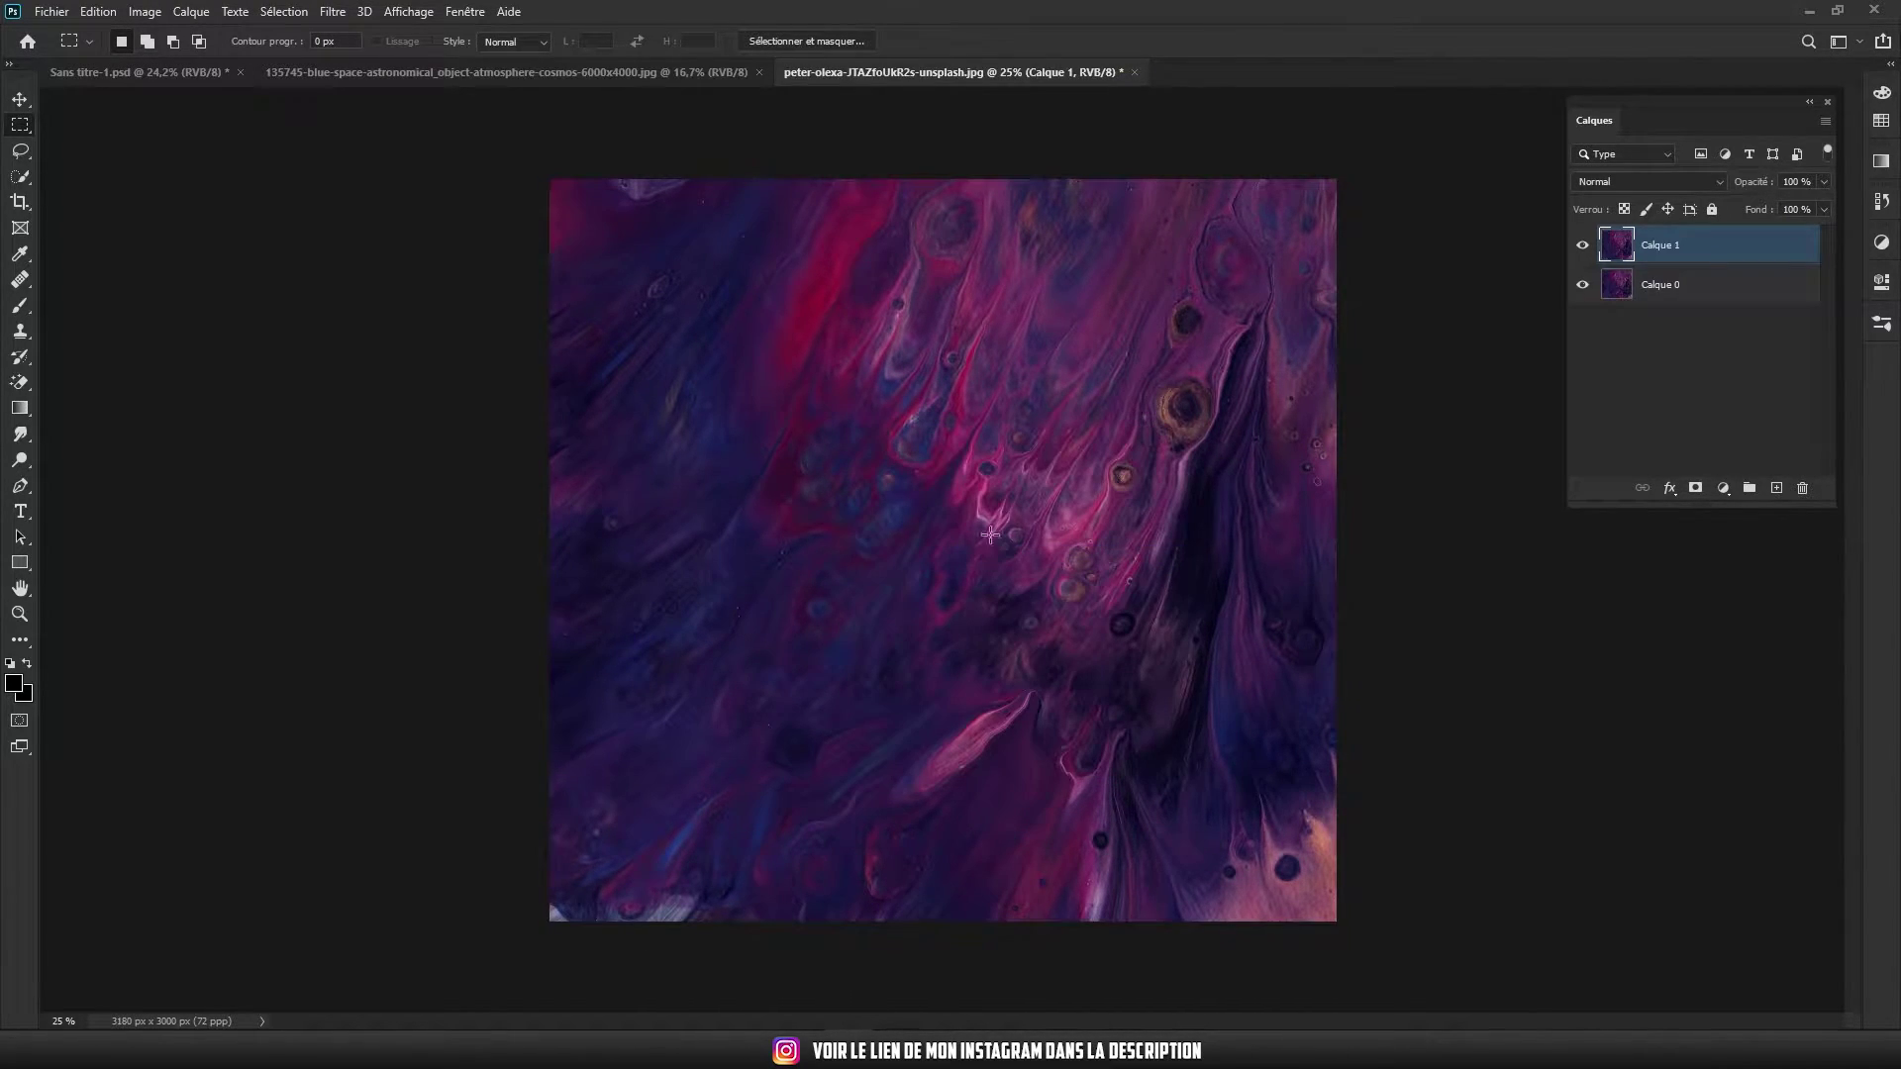
# Apply Spherize twice to the copied layer and circle-select the resulting sphere
pyautogui.click(333, 11)
pyautogui.moveTo(366, 253)
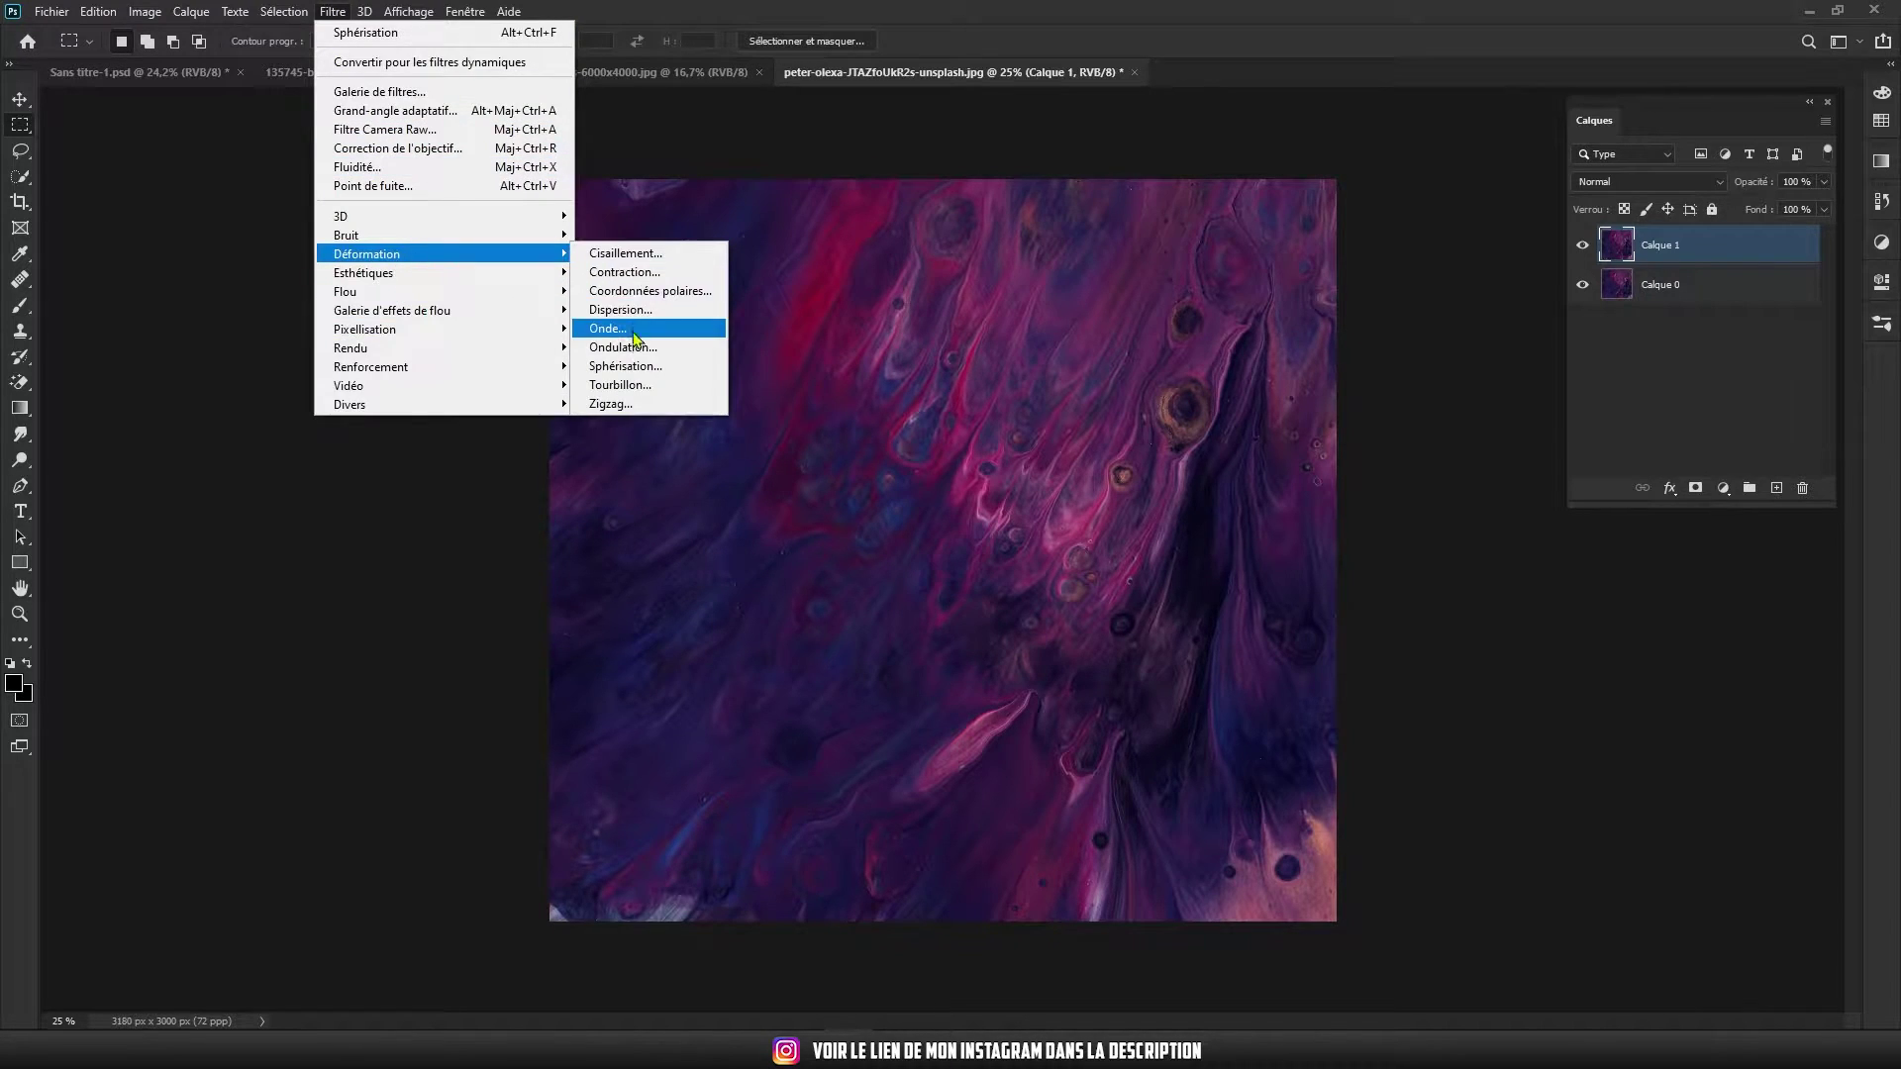
pyautogui.click(633, 369)
pyautogui.click(1435, 324)
pyautogui.click(333, 11)
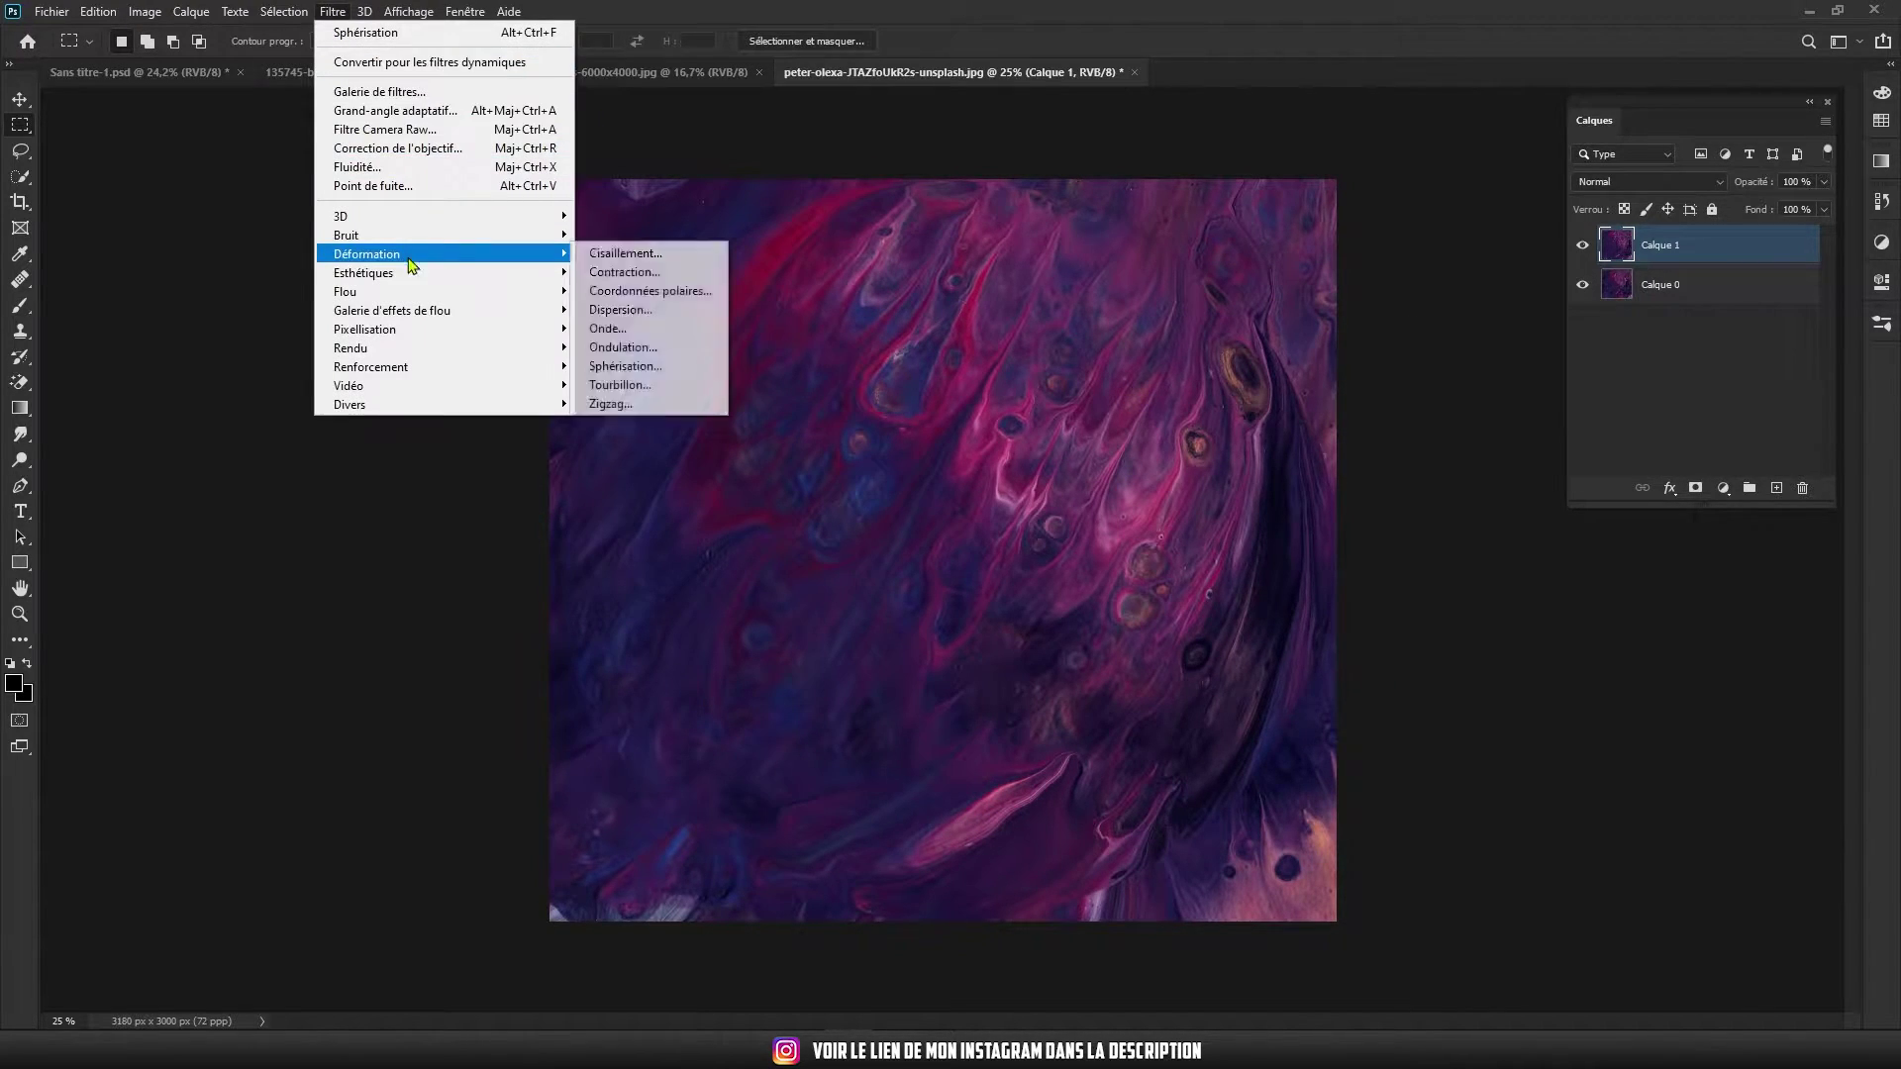
pyautogui.click(733, 384)
pyautogui.click(1430, 329)
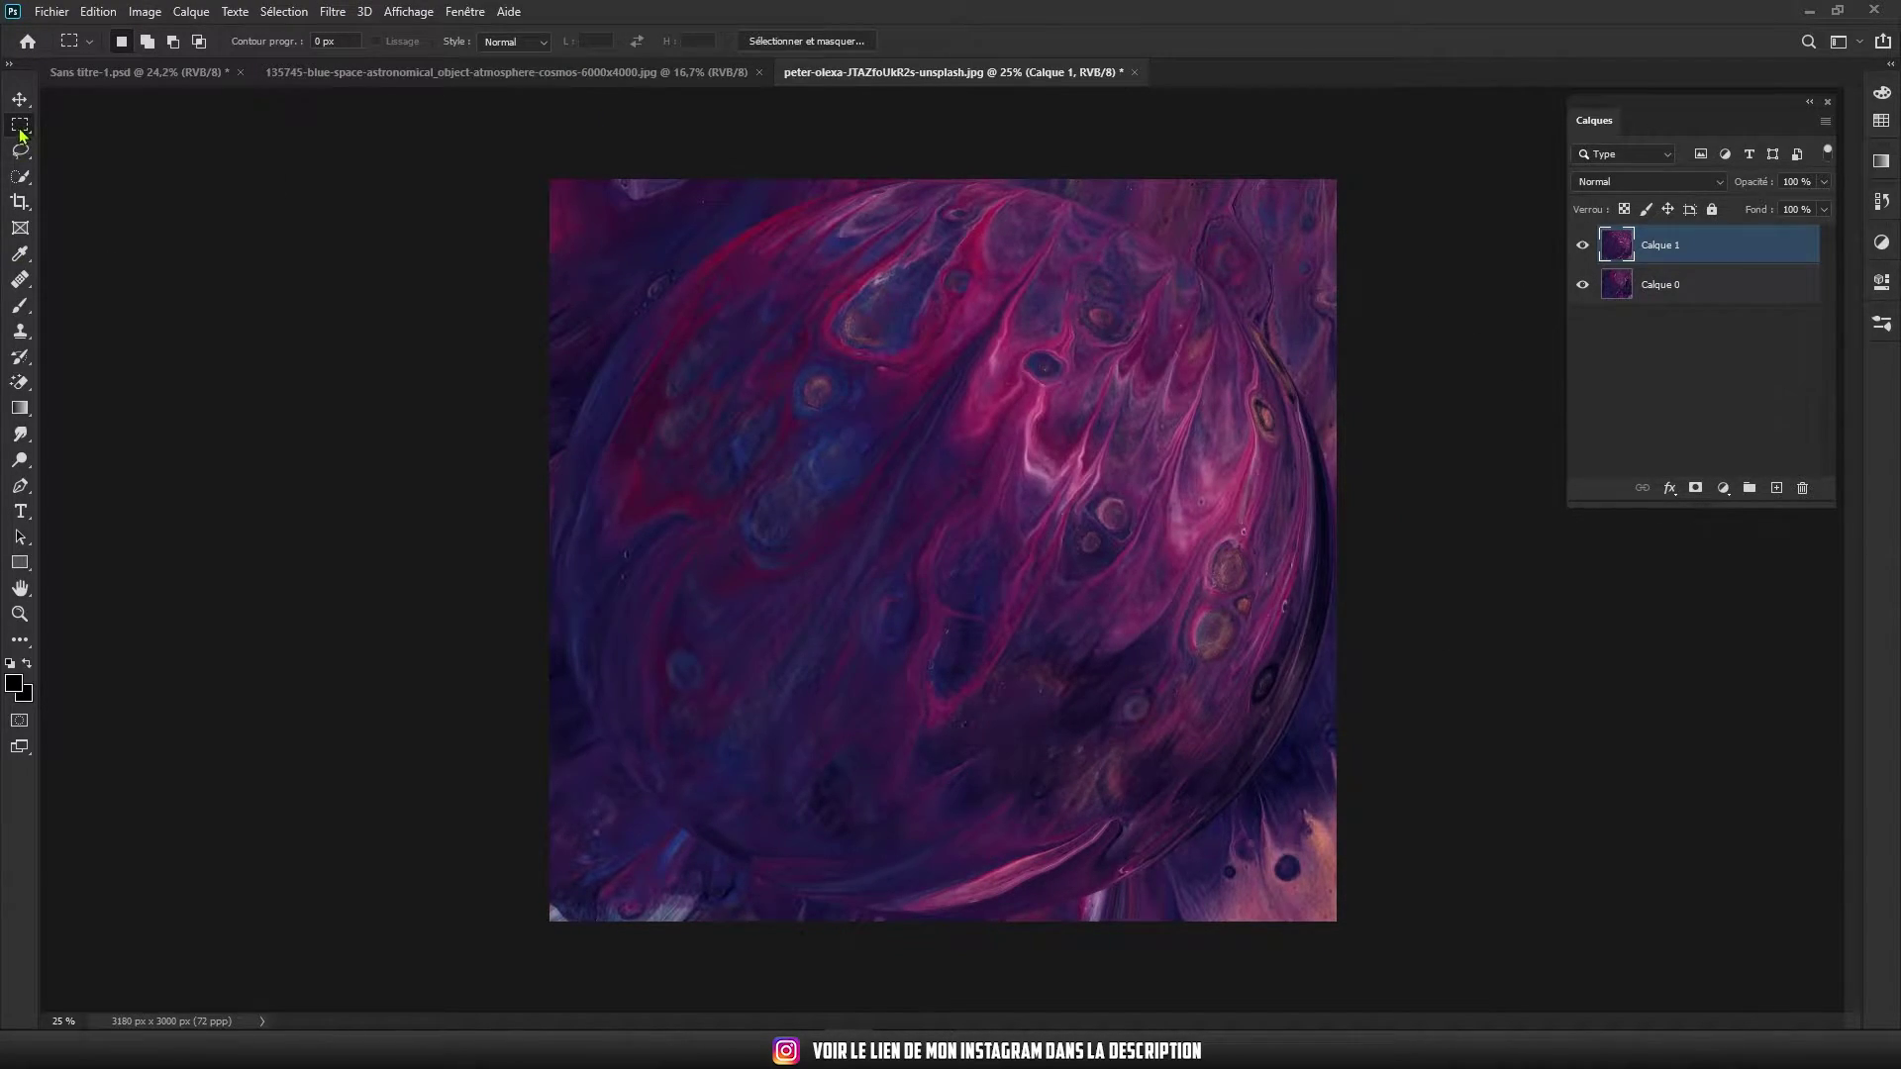
pyautogui.moveTo(1306, 898); pyautogui.dragTo(1318, 909)
# Mask the planet layer to the circular sphere selection in Sans titre-1
pyautogui.press('v')
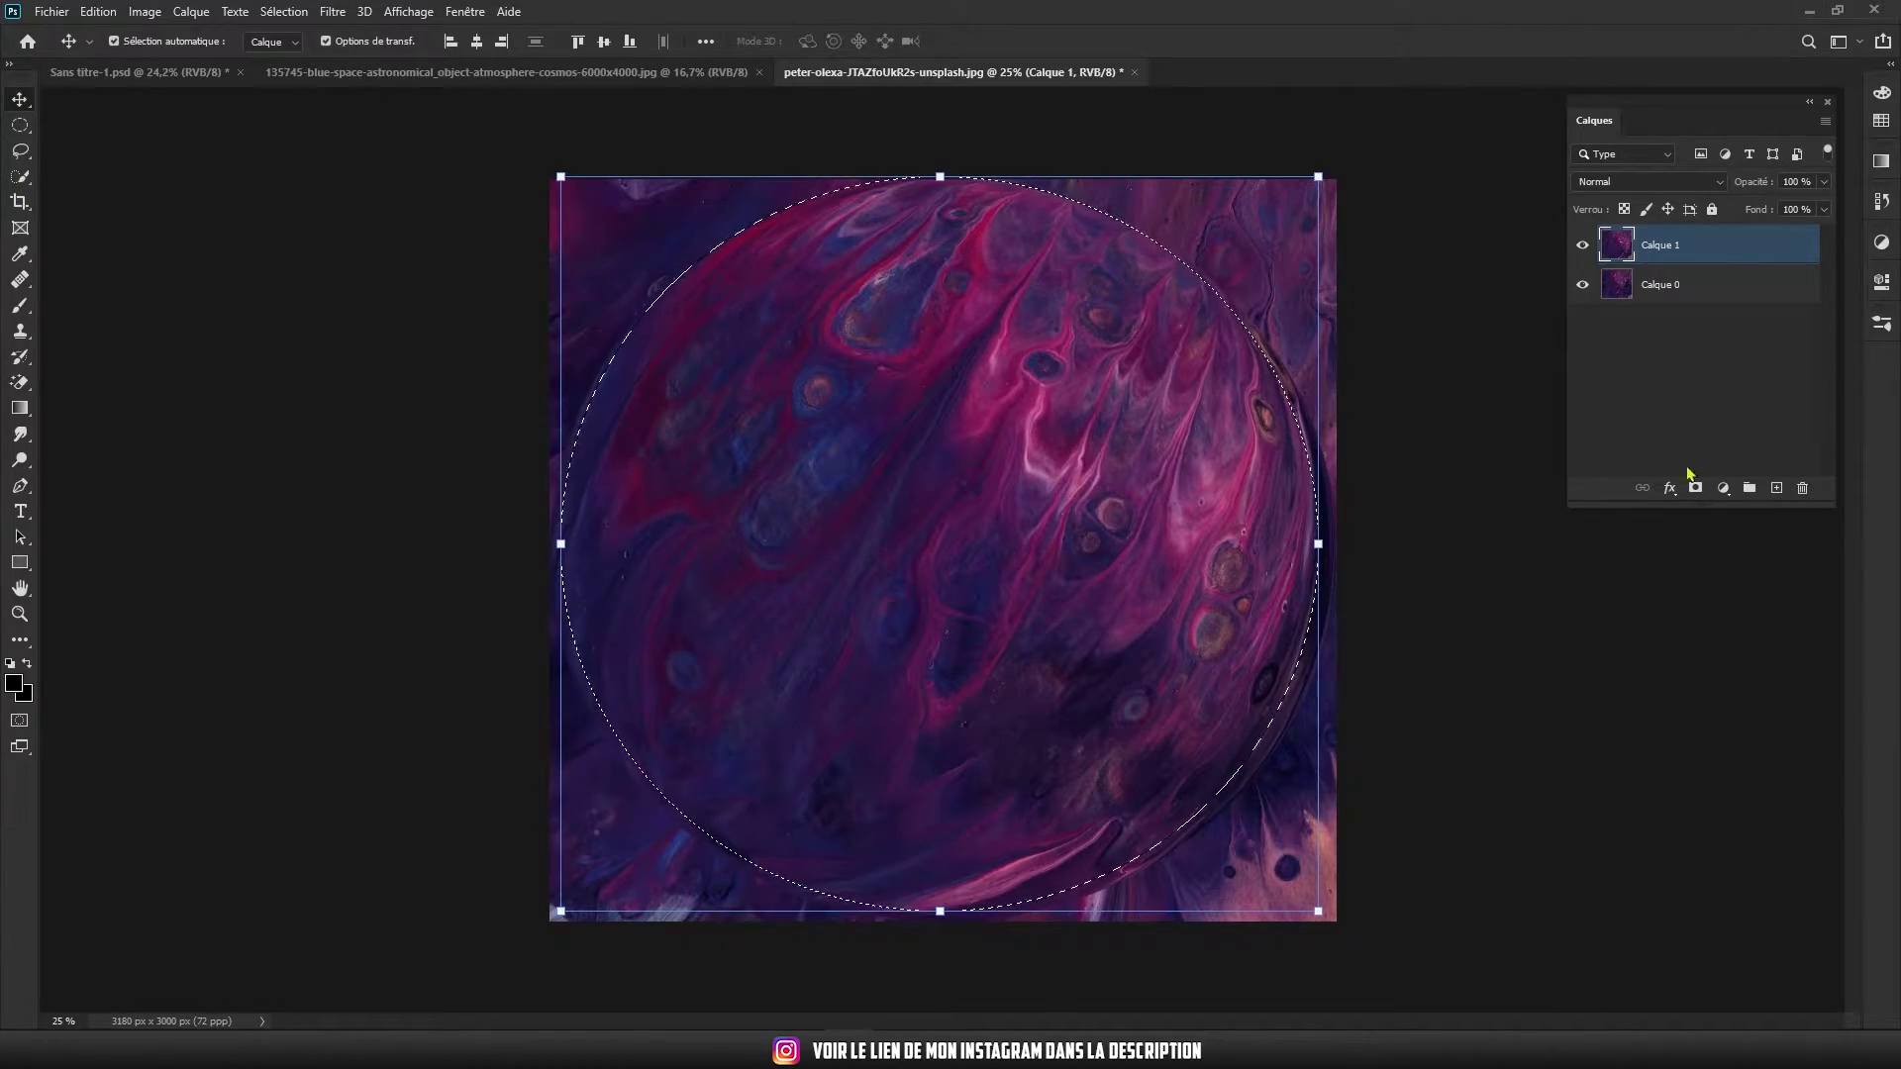
pyautogui.click(1695, 487)
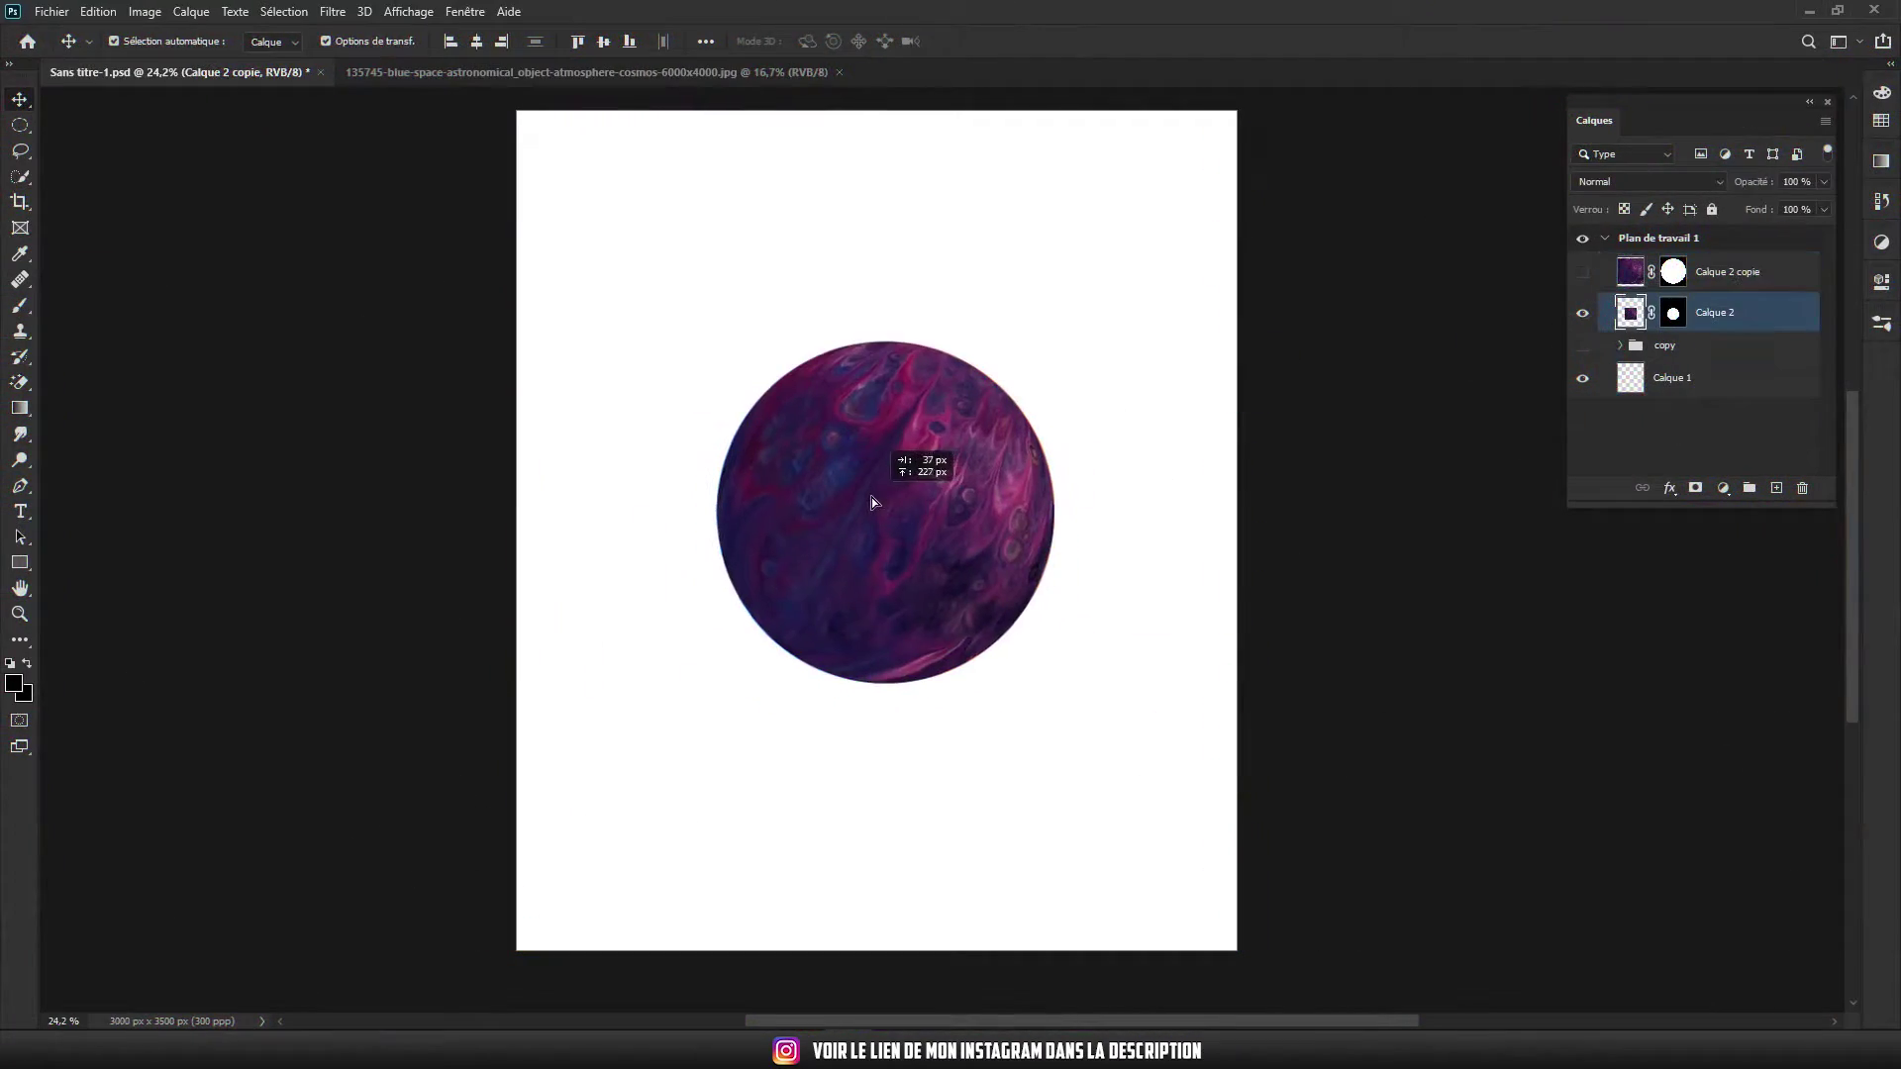
pyautogui.hotkey('ctrl', 'Tab')
pyautogui.click(178, 75)
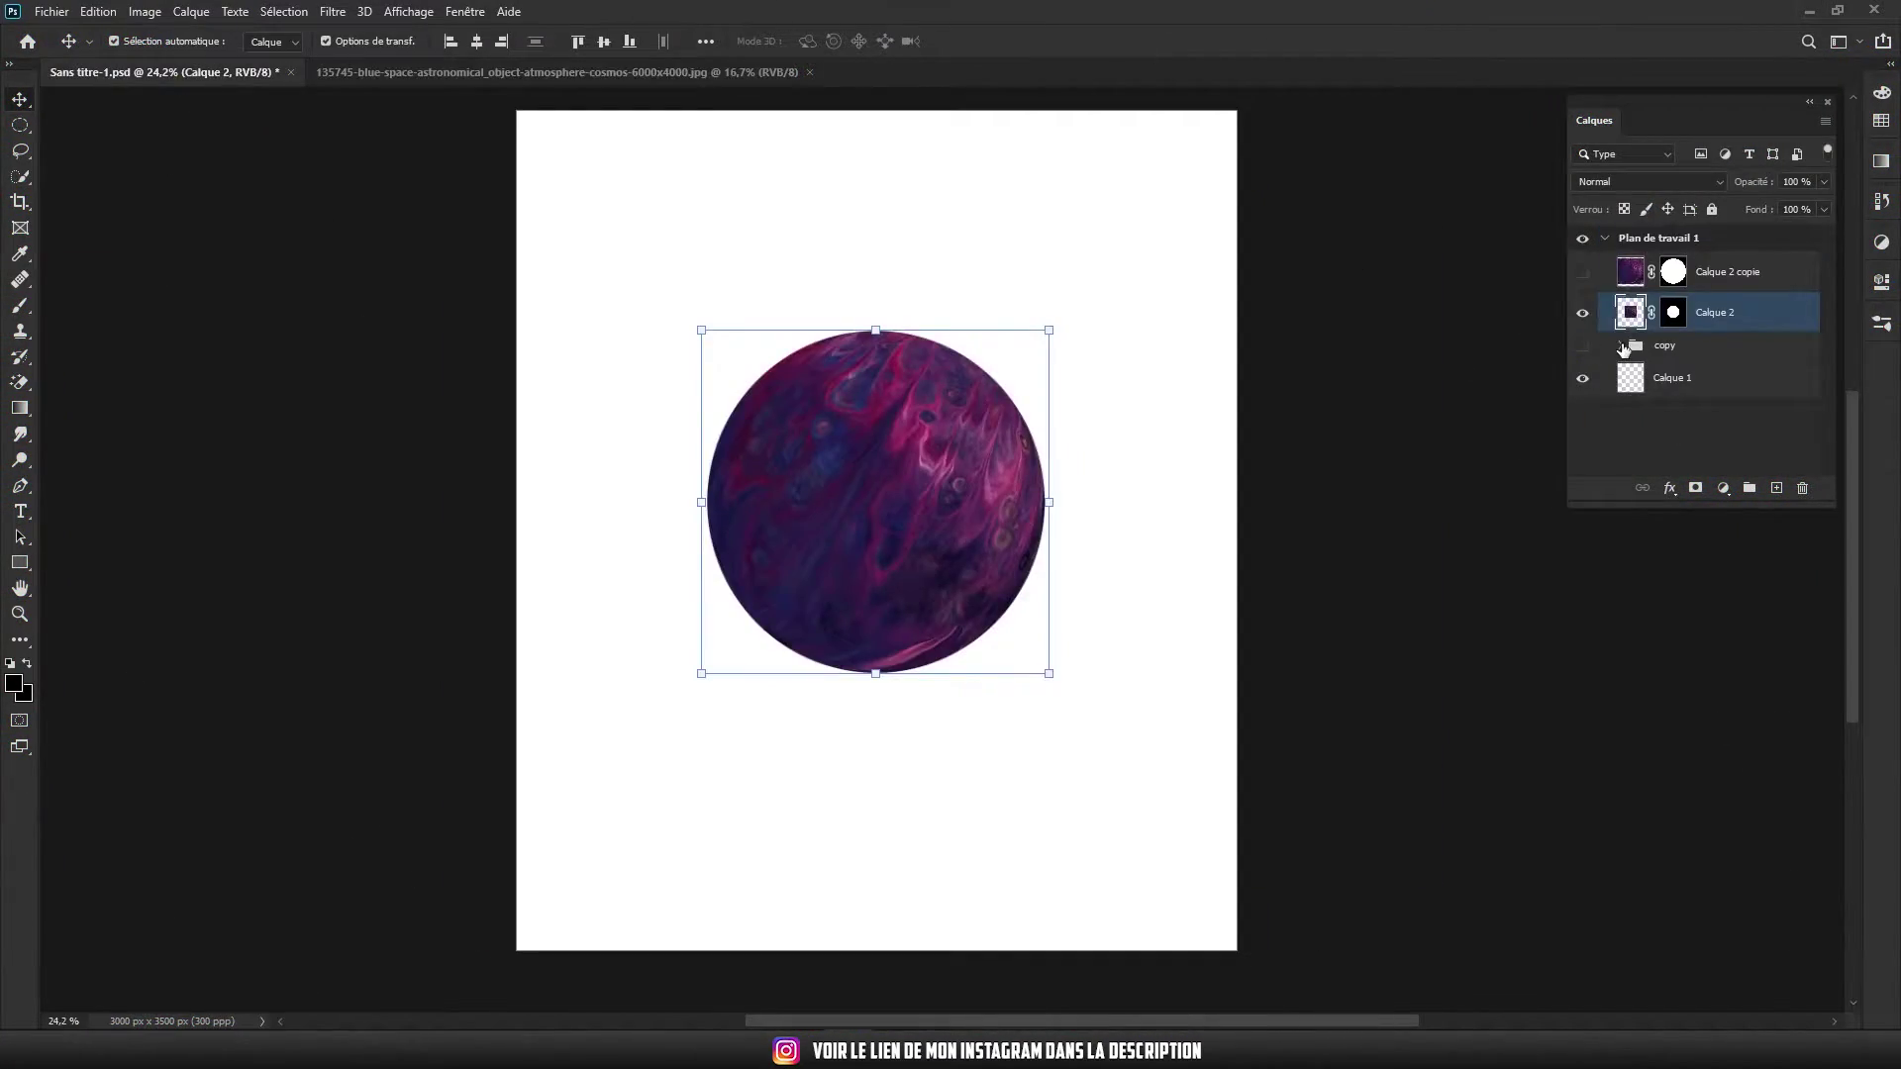
# Put the Calque 4 starfield behind the planet, nudge the planet left, delete Calque 2 copie, save
pyautogui.moveTo(1648, 377); pyautogui.dragTo(1643, 336)
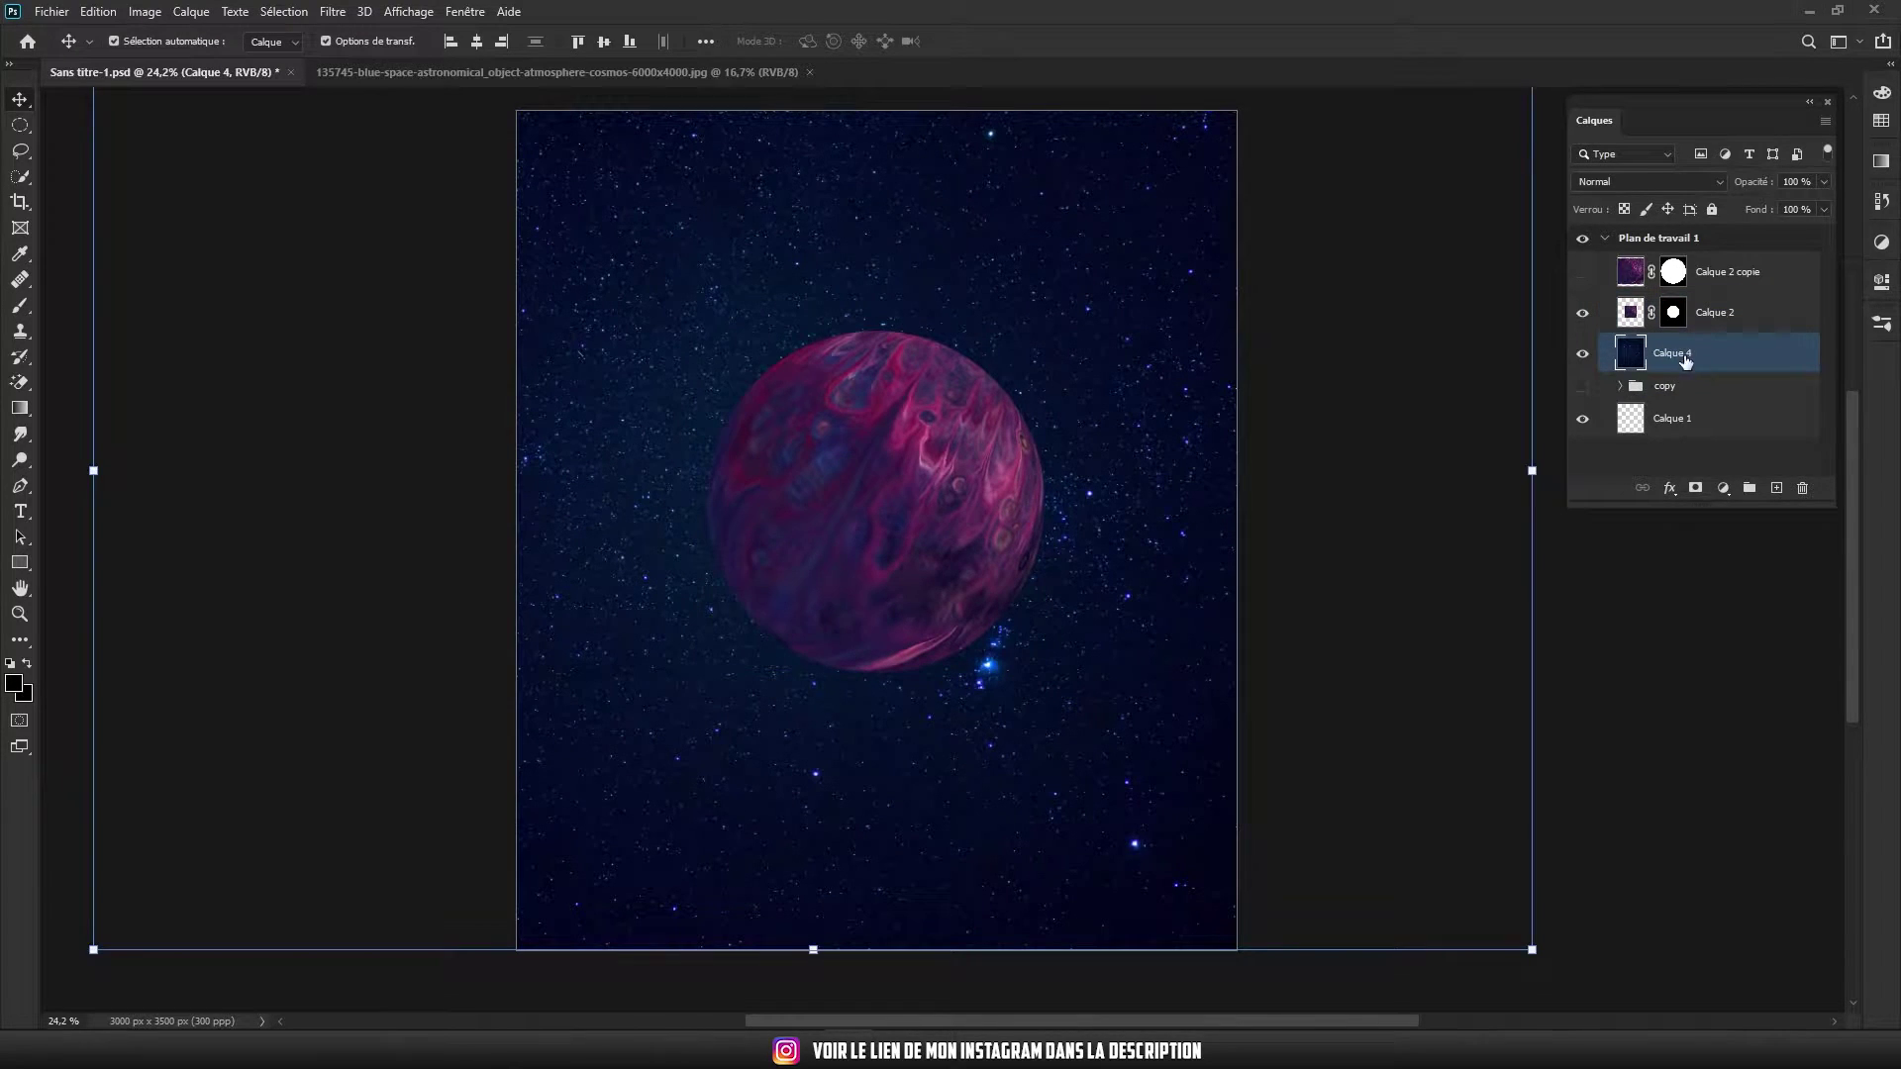
pyautogui.moveTo(1101, 226); pyautogui.dragTo(933, 240)
pyautogui.moveTo(943, 474); pyautogui.dragTo(904, 522)
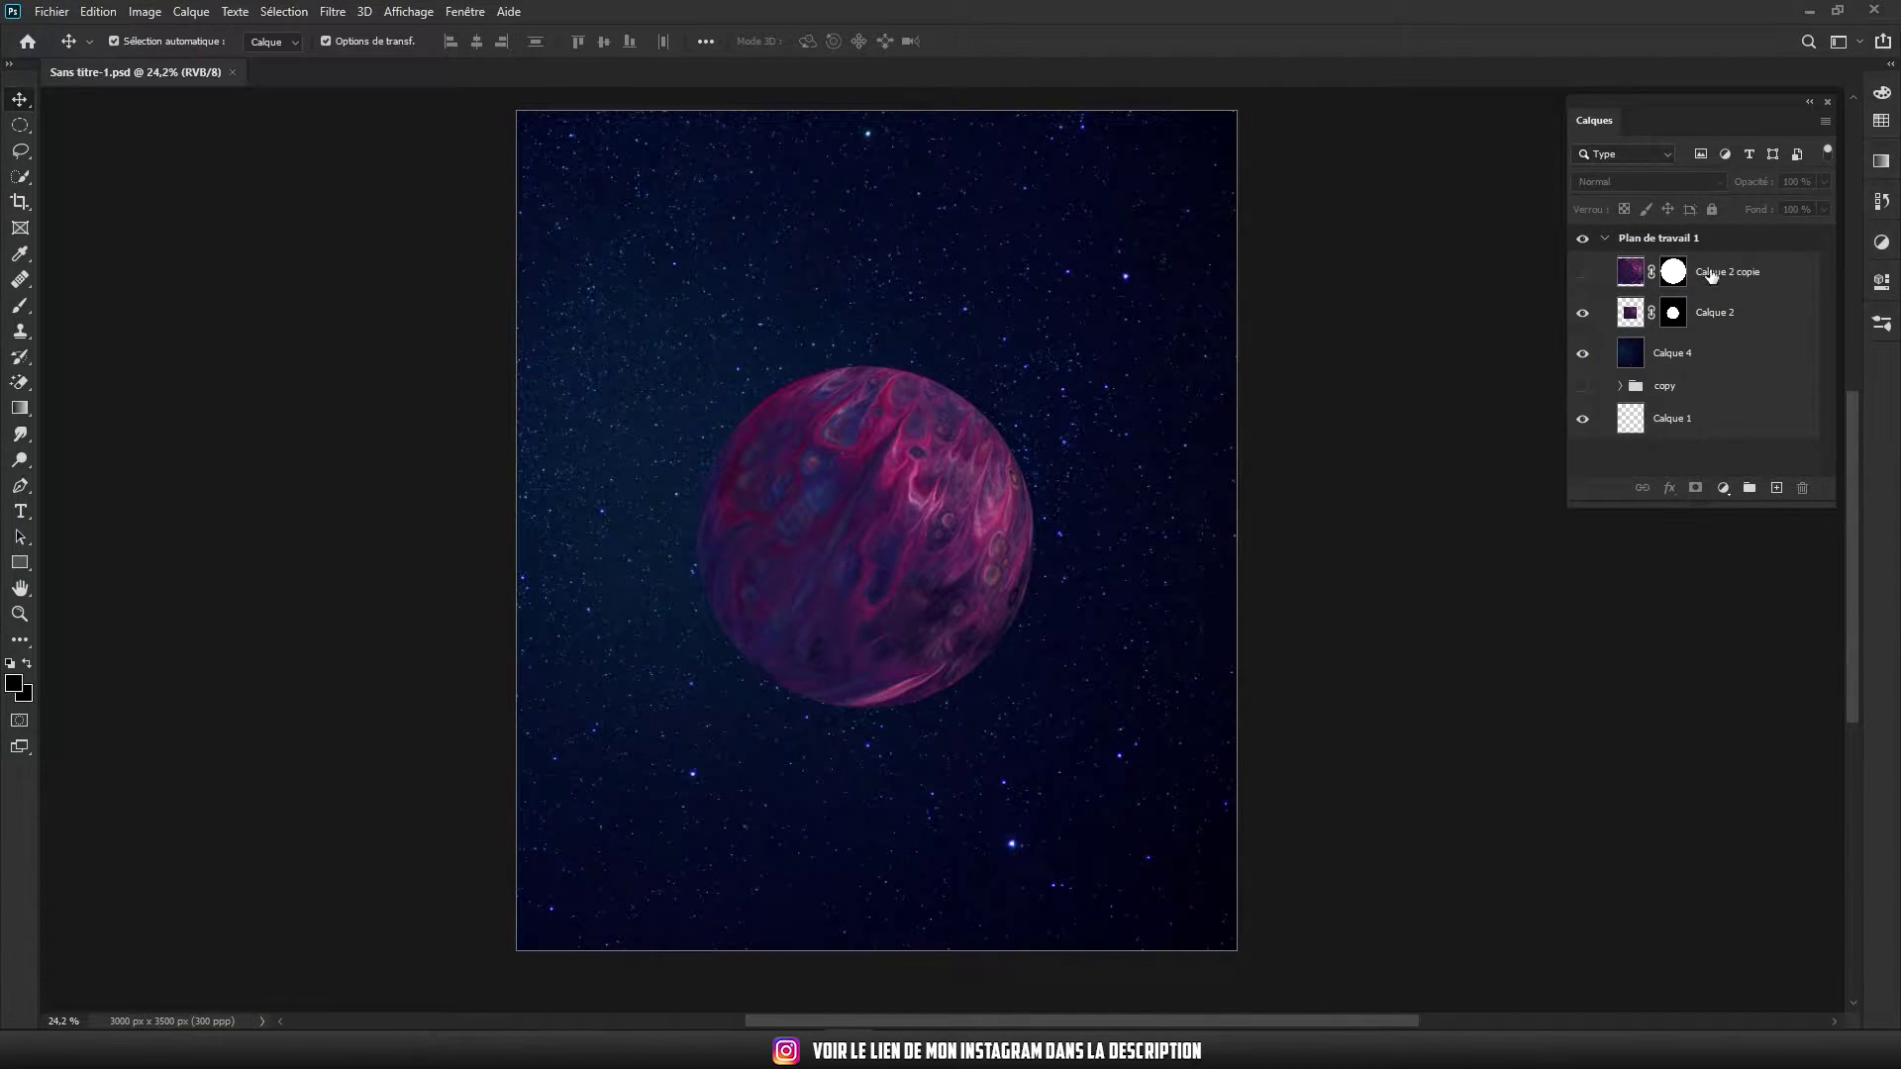
pyautogui.moveTo(1710, 275); pyautogui.dragTo(1802, 487)
pyautogui.hotkey('ctrl', 's')
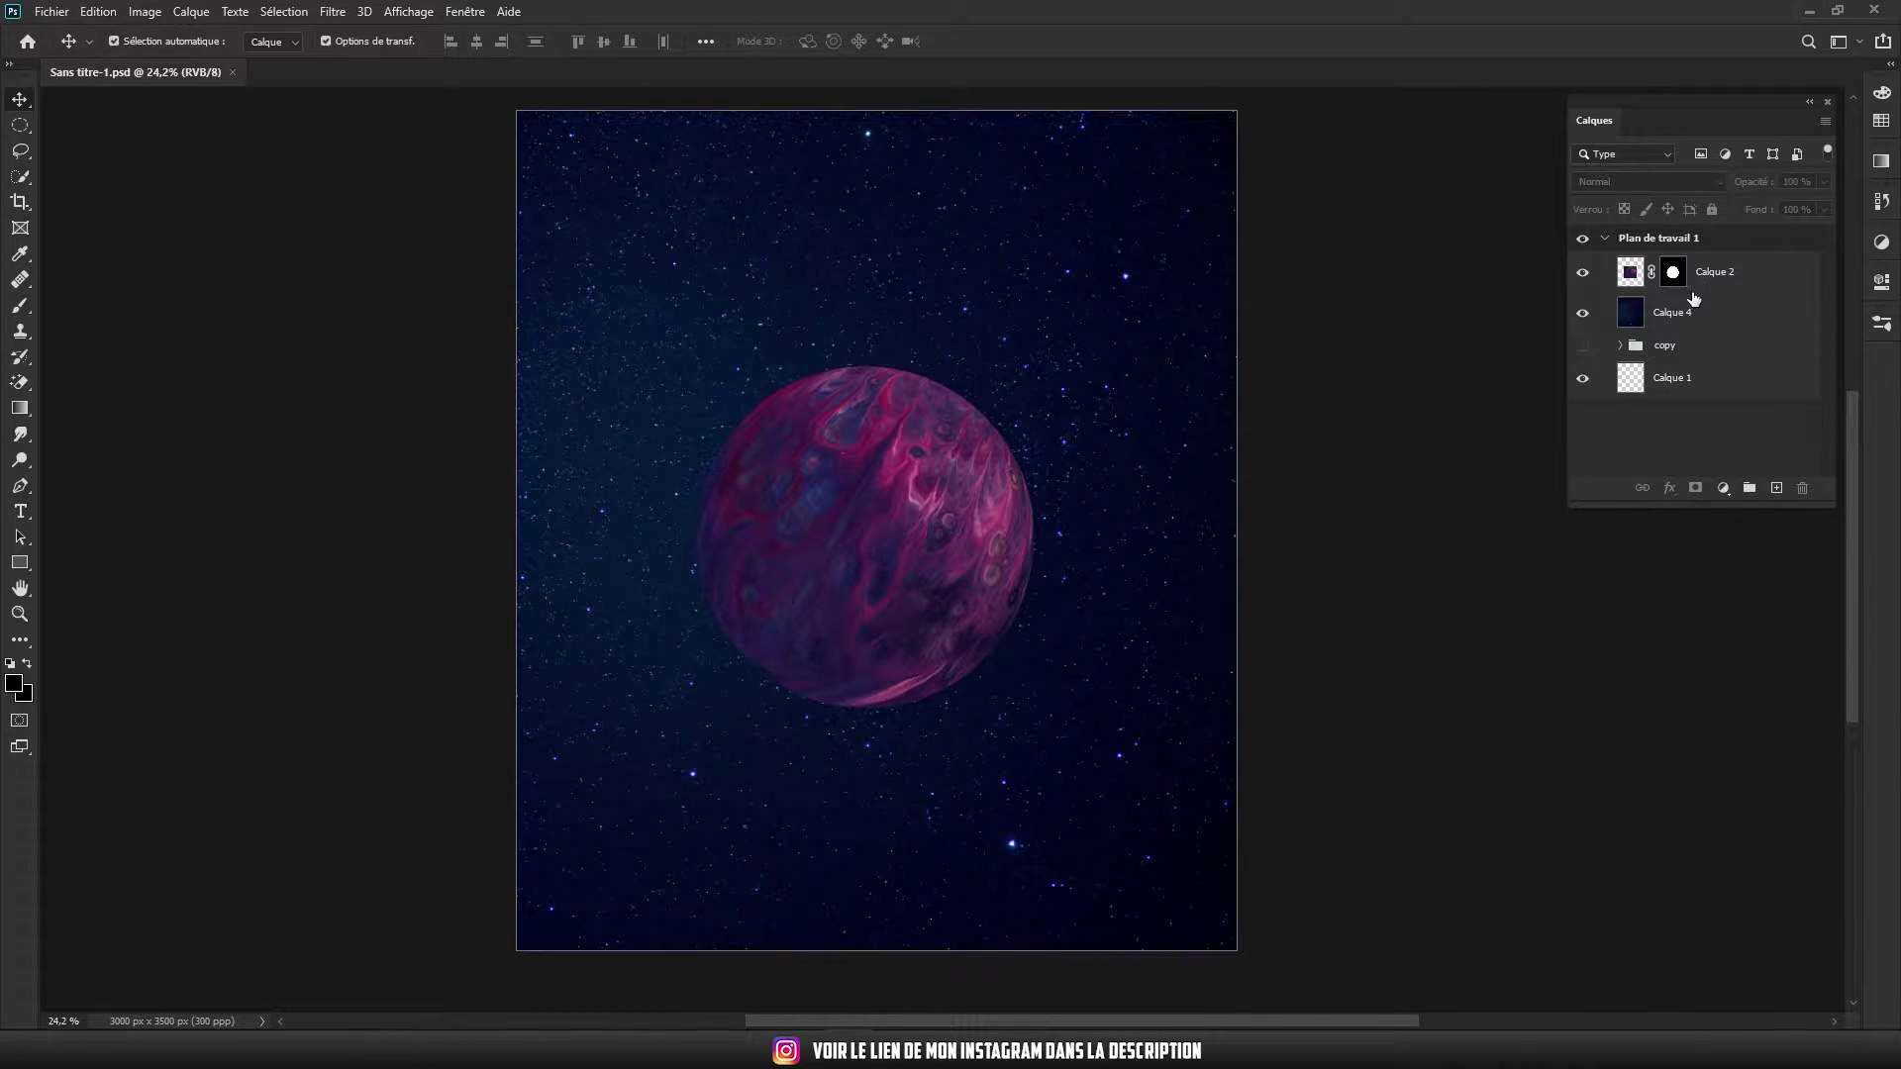
# Add an Exposition adjustment above Calque 4 with gamma lowered to about 0.65
pyautogui.click(1683, 312)
pyautogui.click(1723, 487)
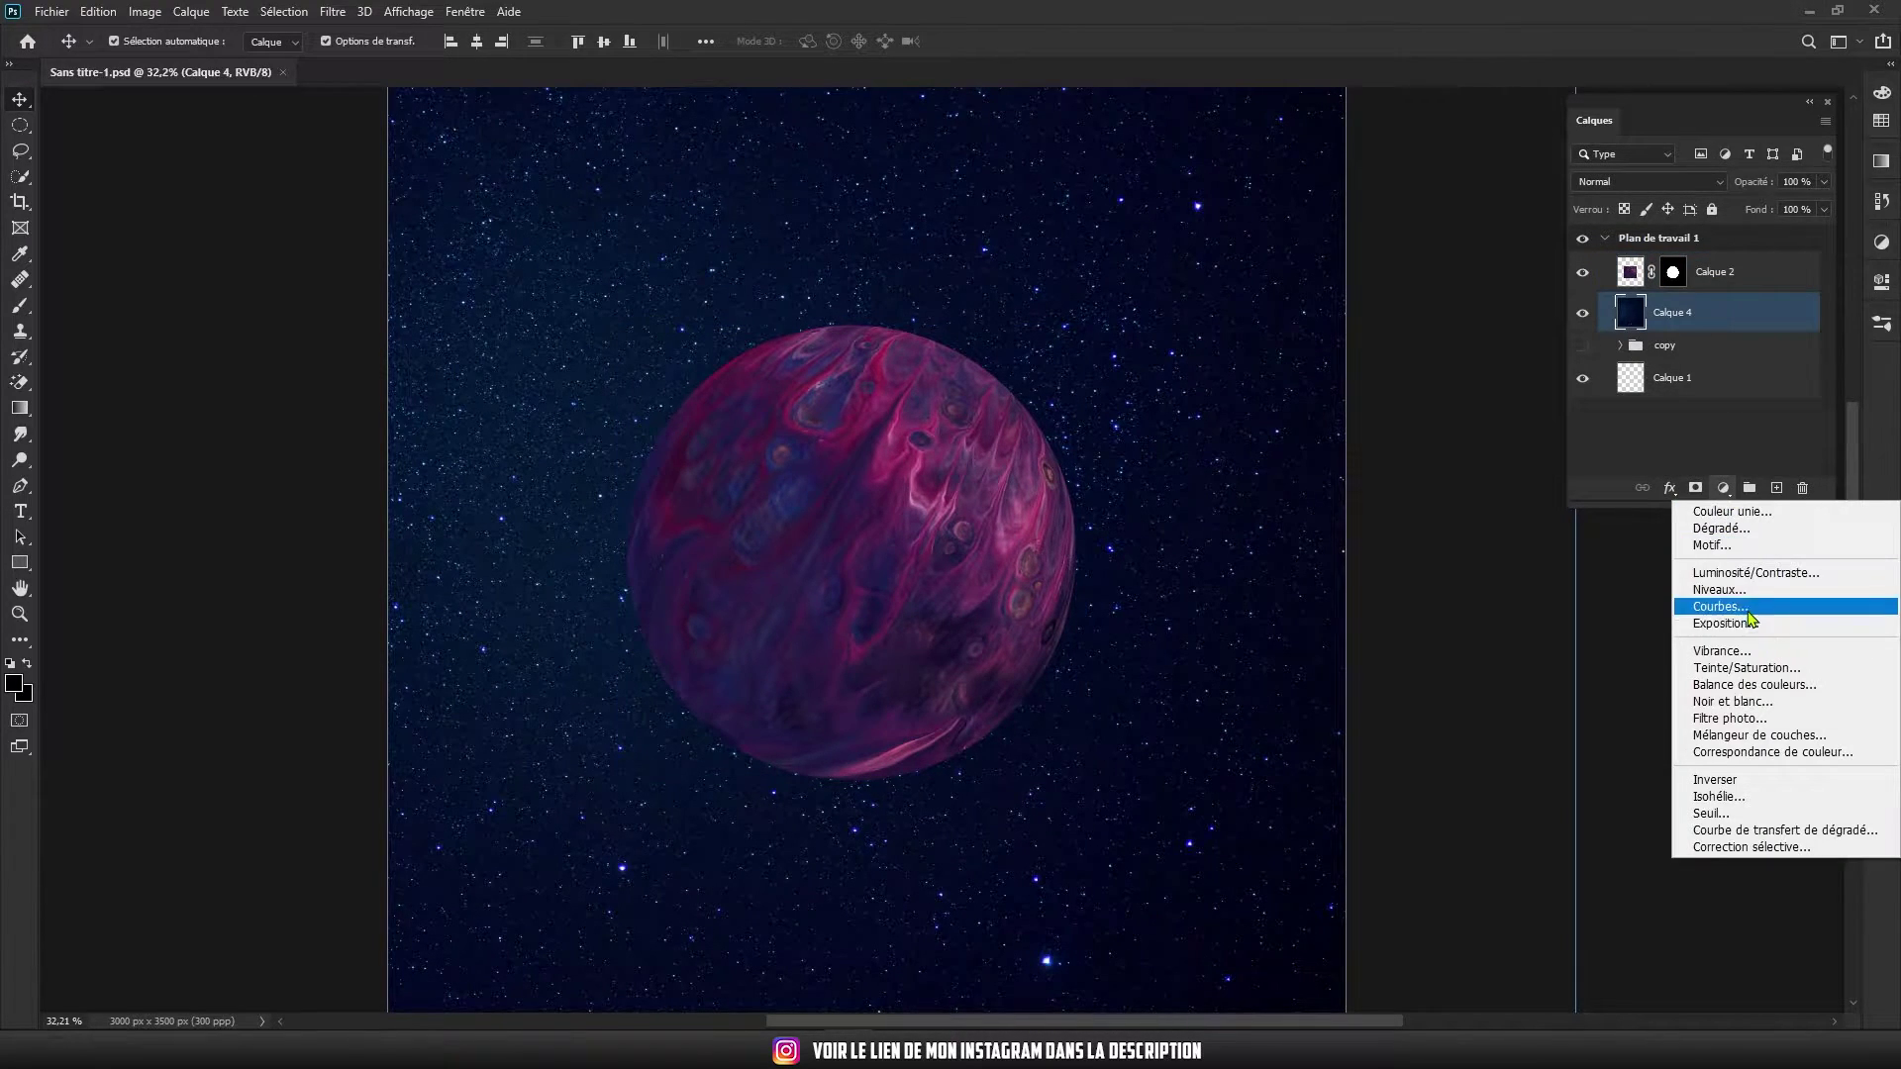
pyautogui.click(1713, 602)
pyautogui.moveTo(1695, 432)
pyautogui.mouseDown()
pyautogui.moveTo(1772, 430)
pyautogui.moveTo(1712, 426)
pyautogui.moveTo(1747, 465)
pyautogui.mouseUp()
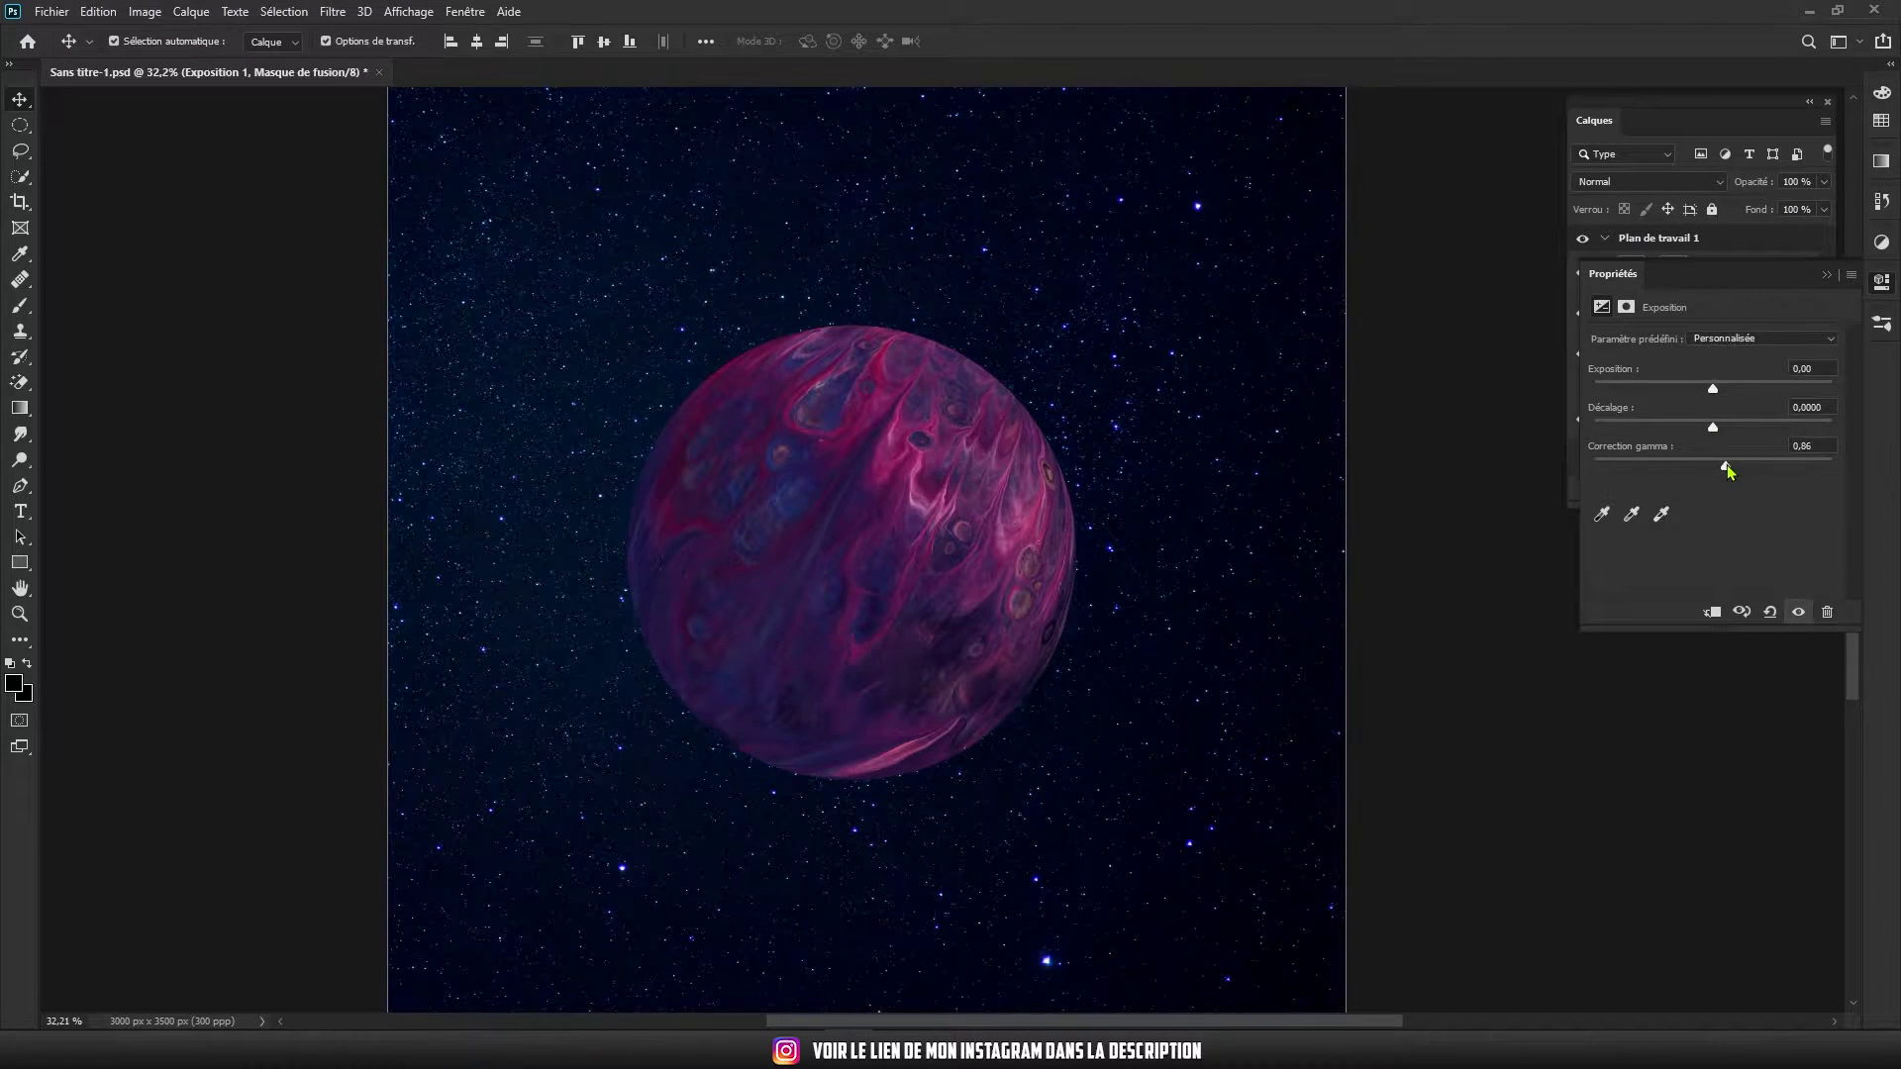
pyautogui.hotkey('ctrl', '0')
pyautogui.click(1826, 276)
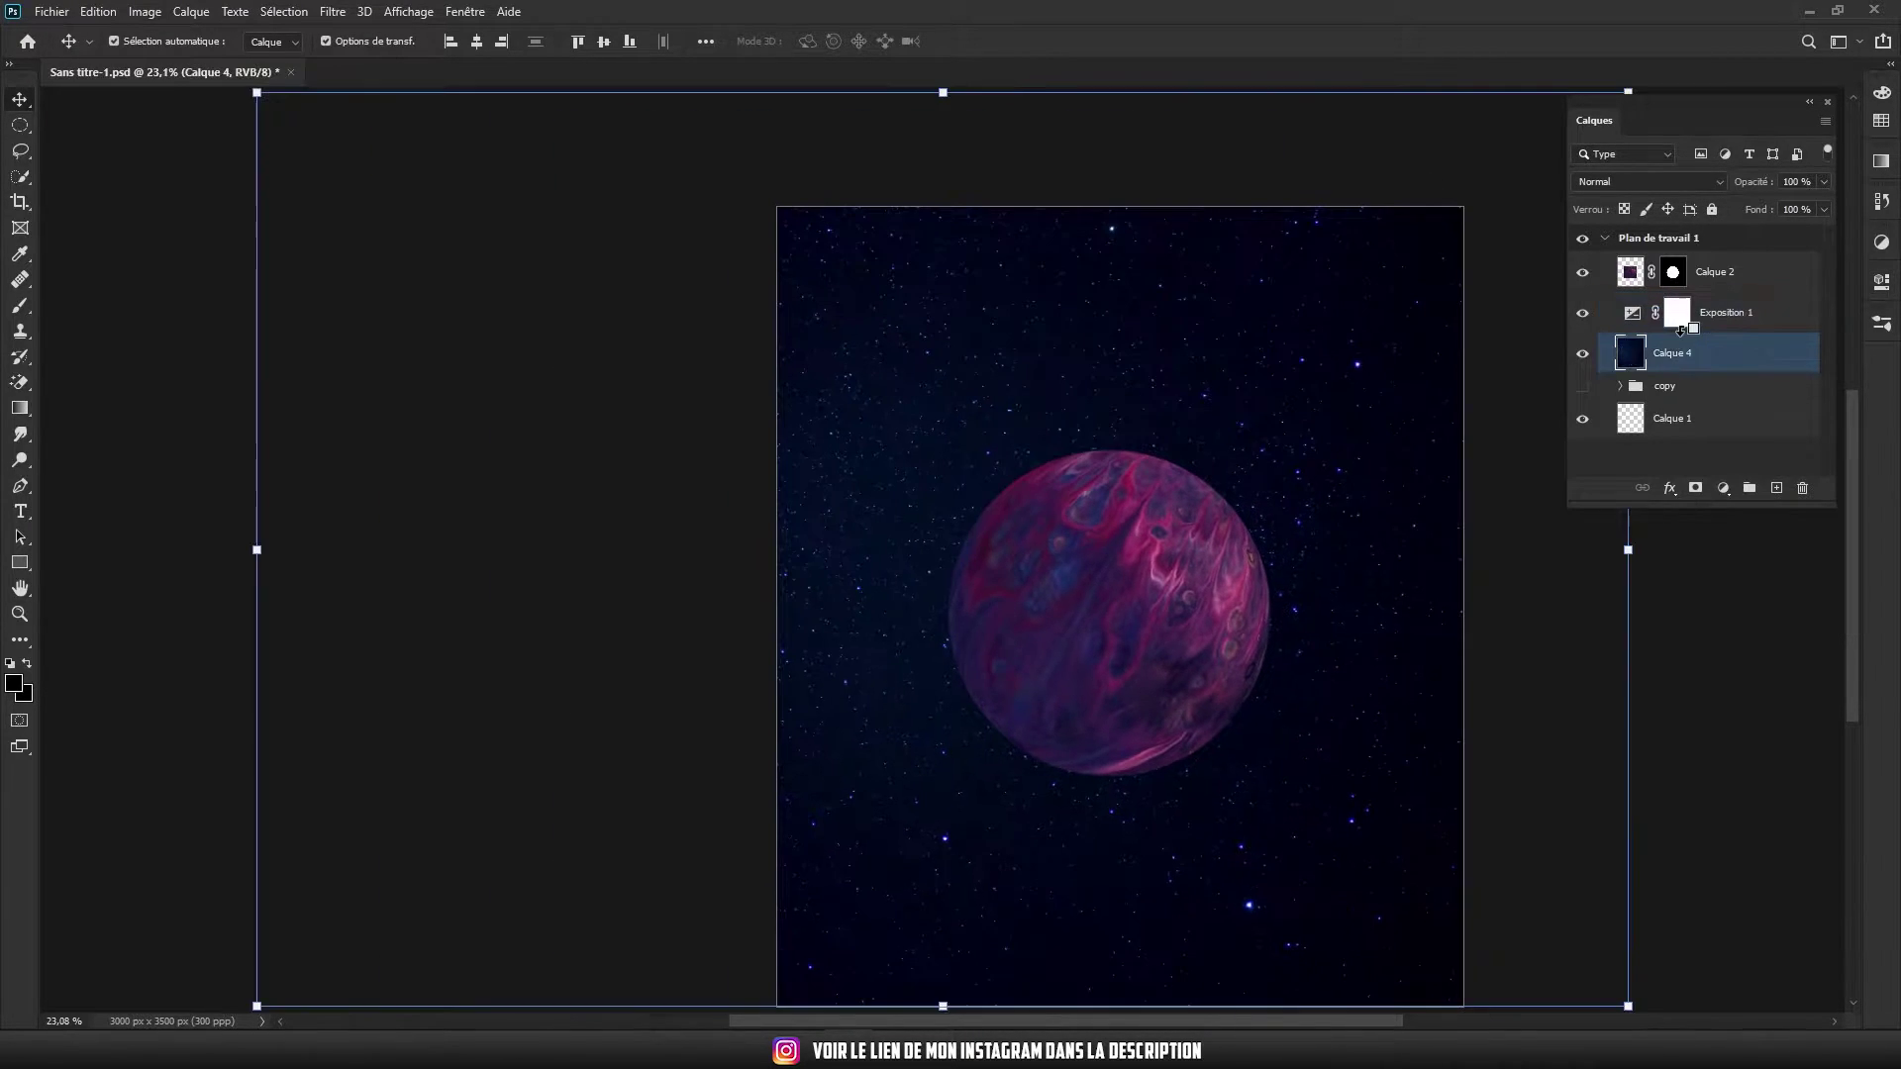
pyautogui.moveTo(1681, 317)
pyautogui.mouseDown()
pyautogui.moveTo(1673, 342)
pyautogui.moveTo(1677, 315)
pyautogui.mouseUp()
# Draw a page-covering black rectangle in Couleur blend mode and toggle it to compare
pyautogui.press('u')
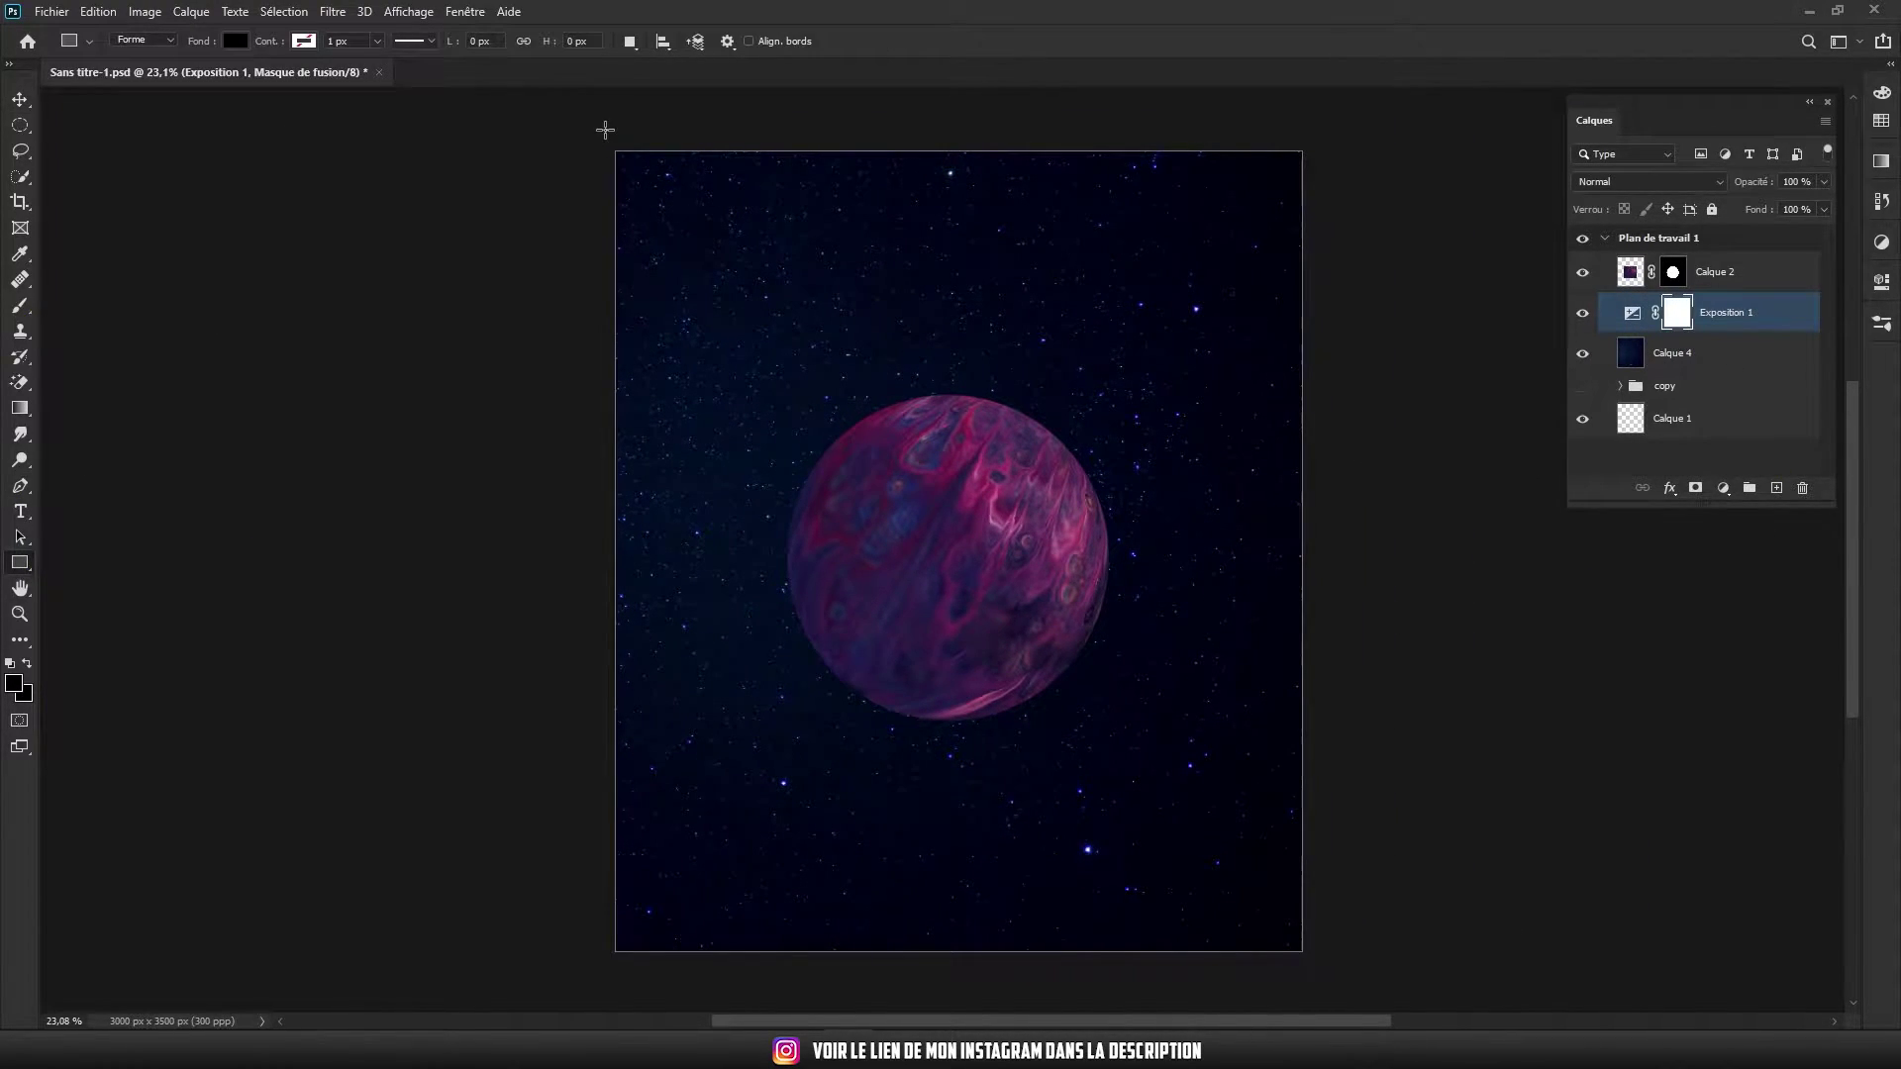
pyautogui.moveTo(604, 109); pyautogui.dragTo(1328, 948)
pyautogui.press('v')
pyautogui.click(1649, 181)
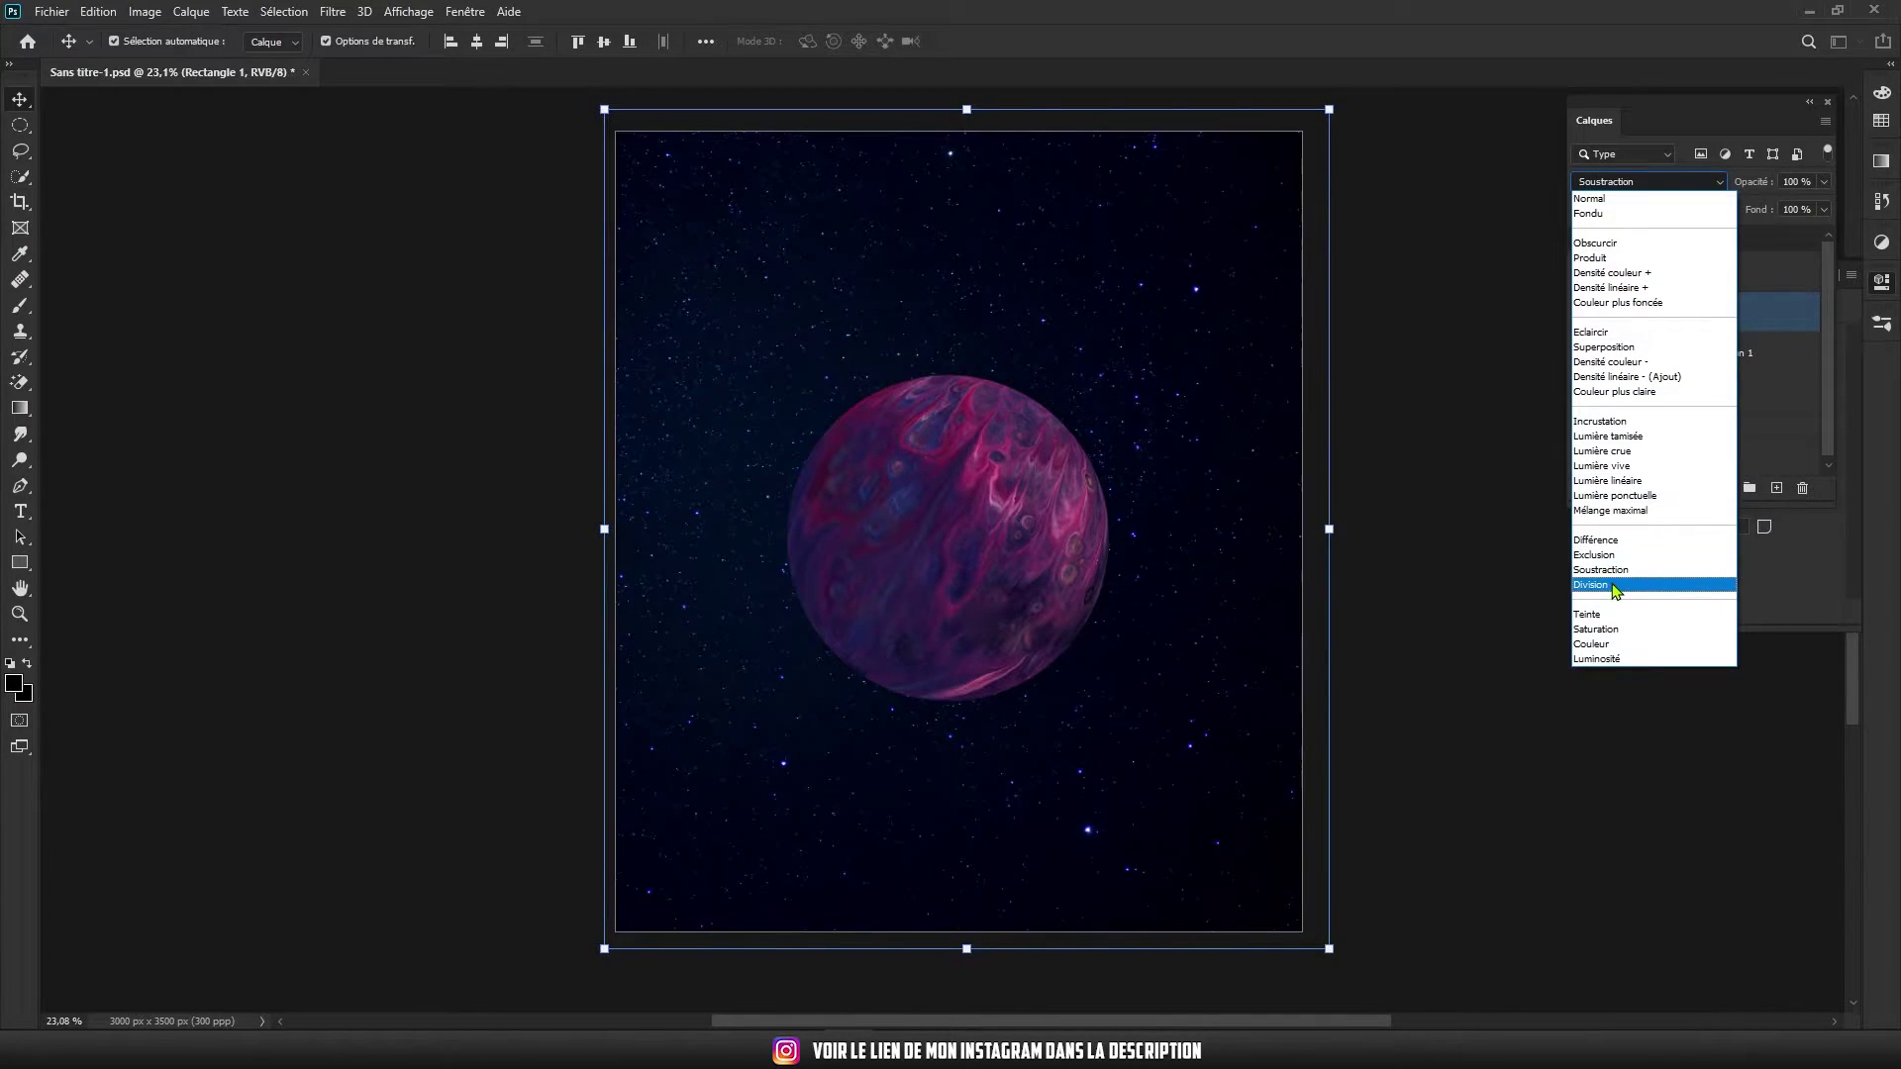
pyautogui.click(1599, 644)
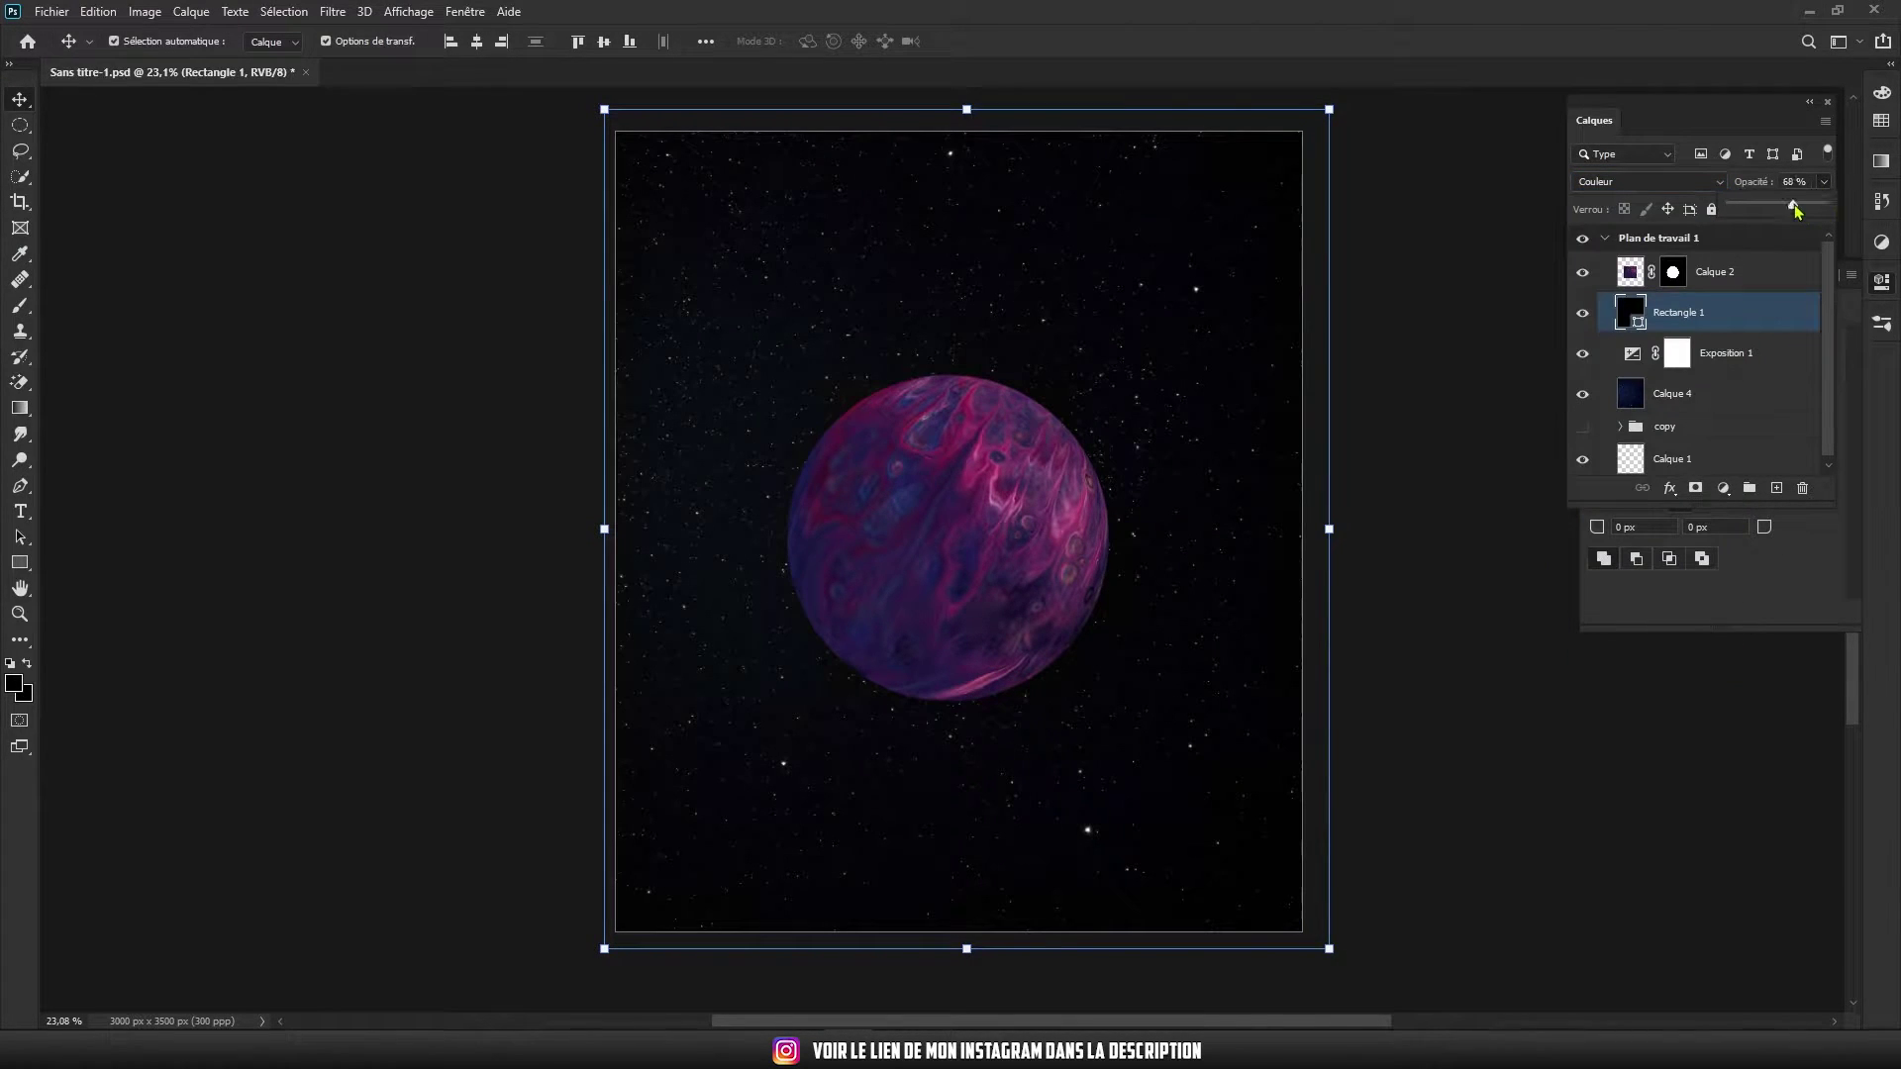
pyautogui.scroll(1, 1140, 414)
pyautogui.click(1582, 313)
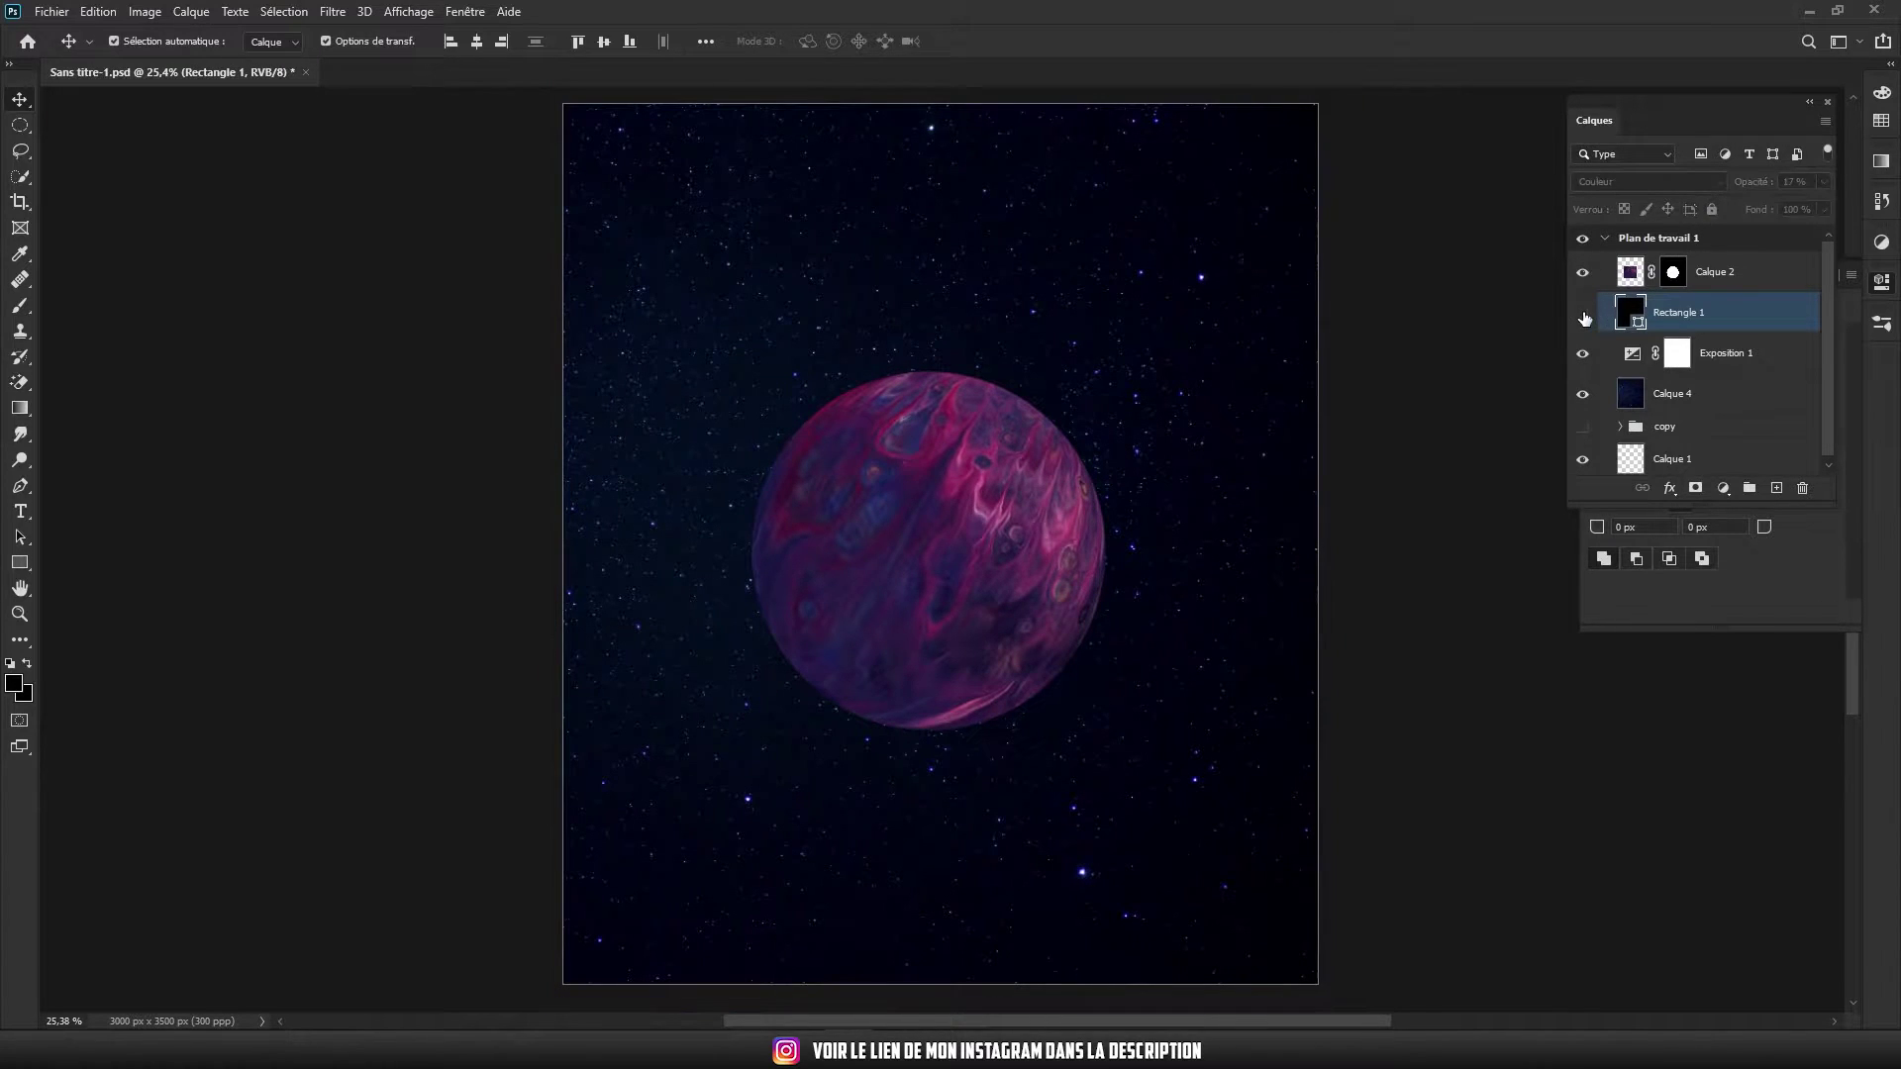
pyautogui.click(1582, 313)
# Delete the black rectangle layer and save the document
pyautogui.press('Delete')
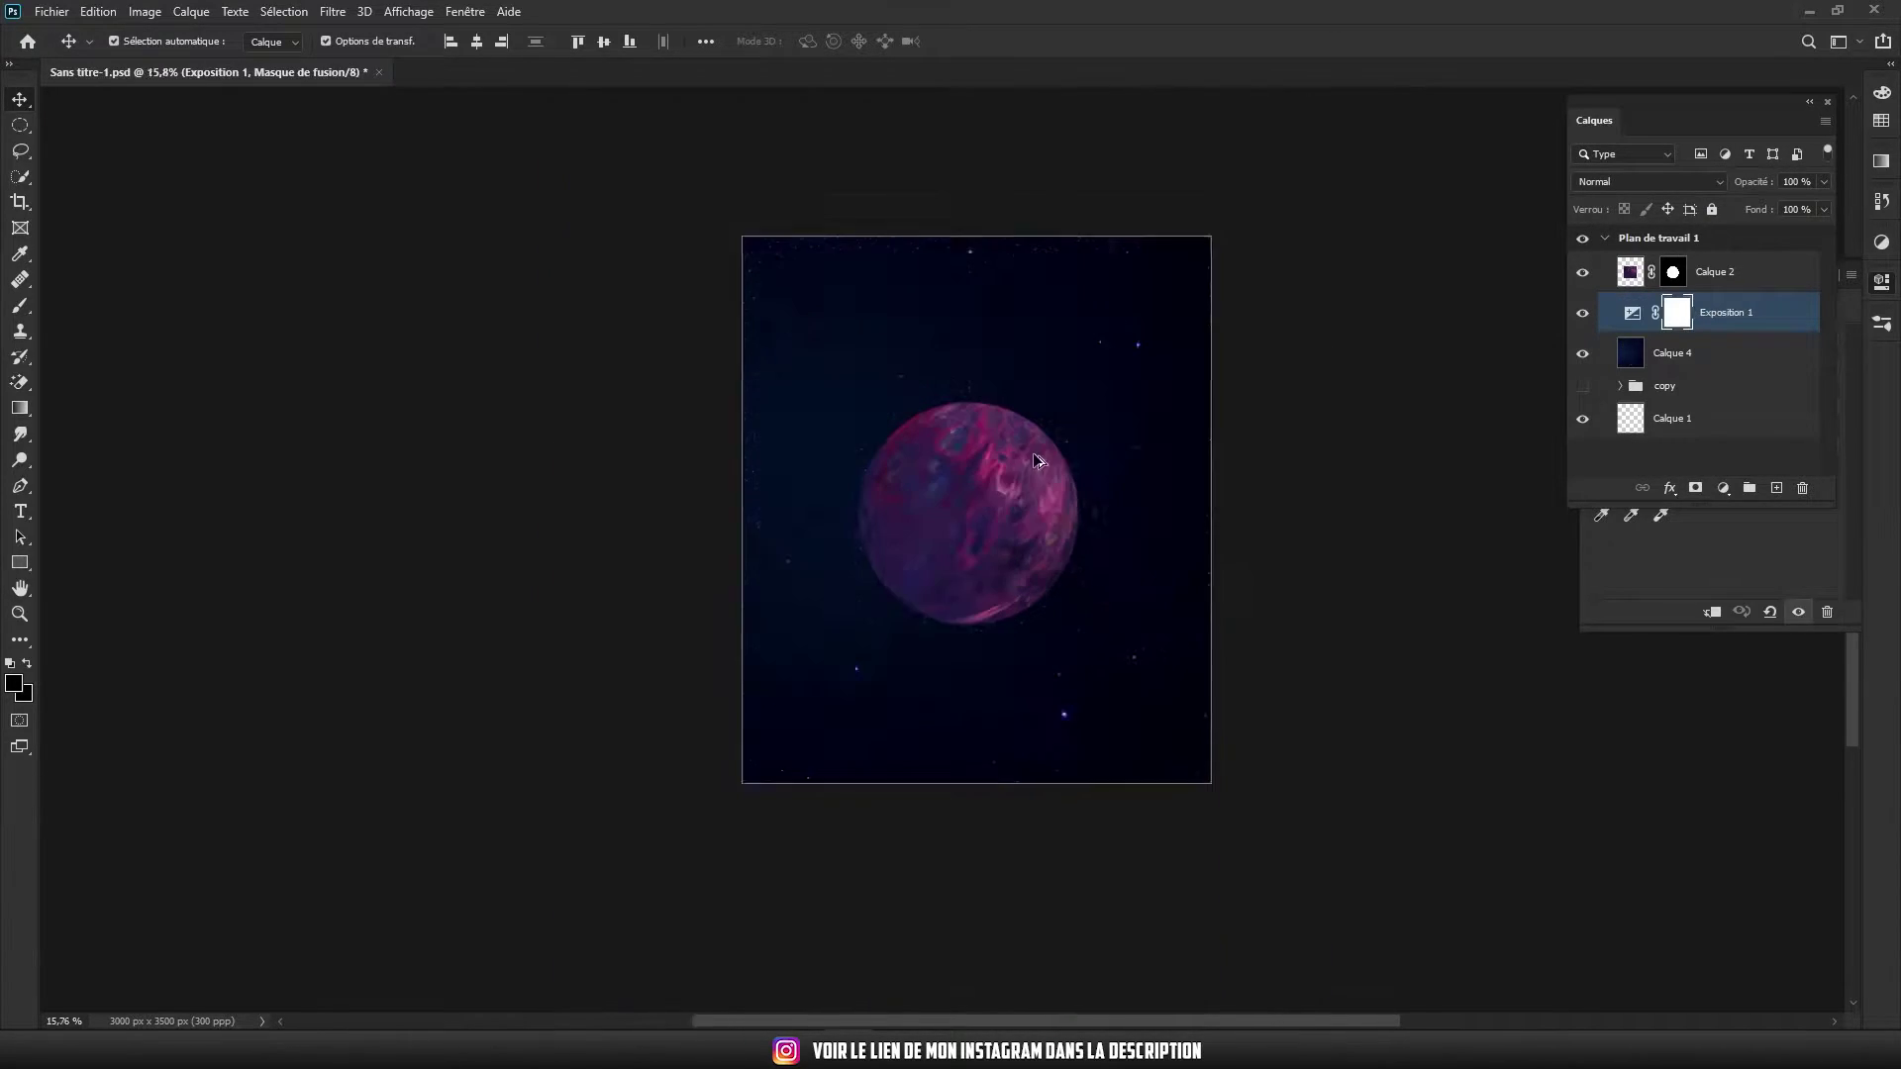
pyautogui.scroll(1, 1372, 495)
pyautogui.hotkey('ctrl', 's')
pyautogui.scroll(1, 965, 504)
# Add a Curves adjustment to planet Calque 2, raising the black point to darken it
pyautogui.click(919, 527)
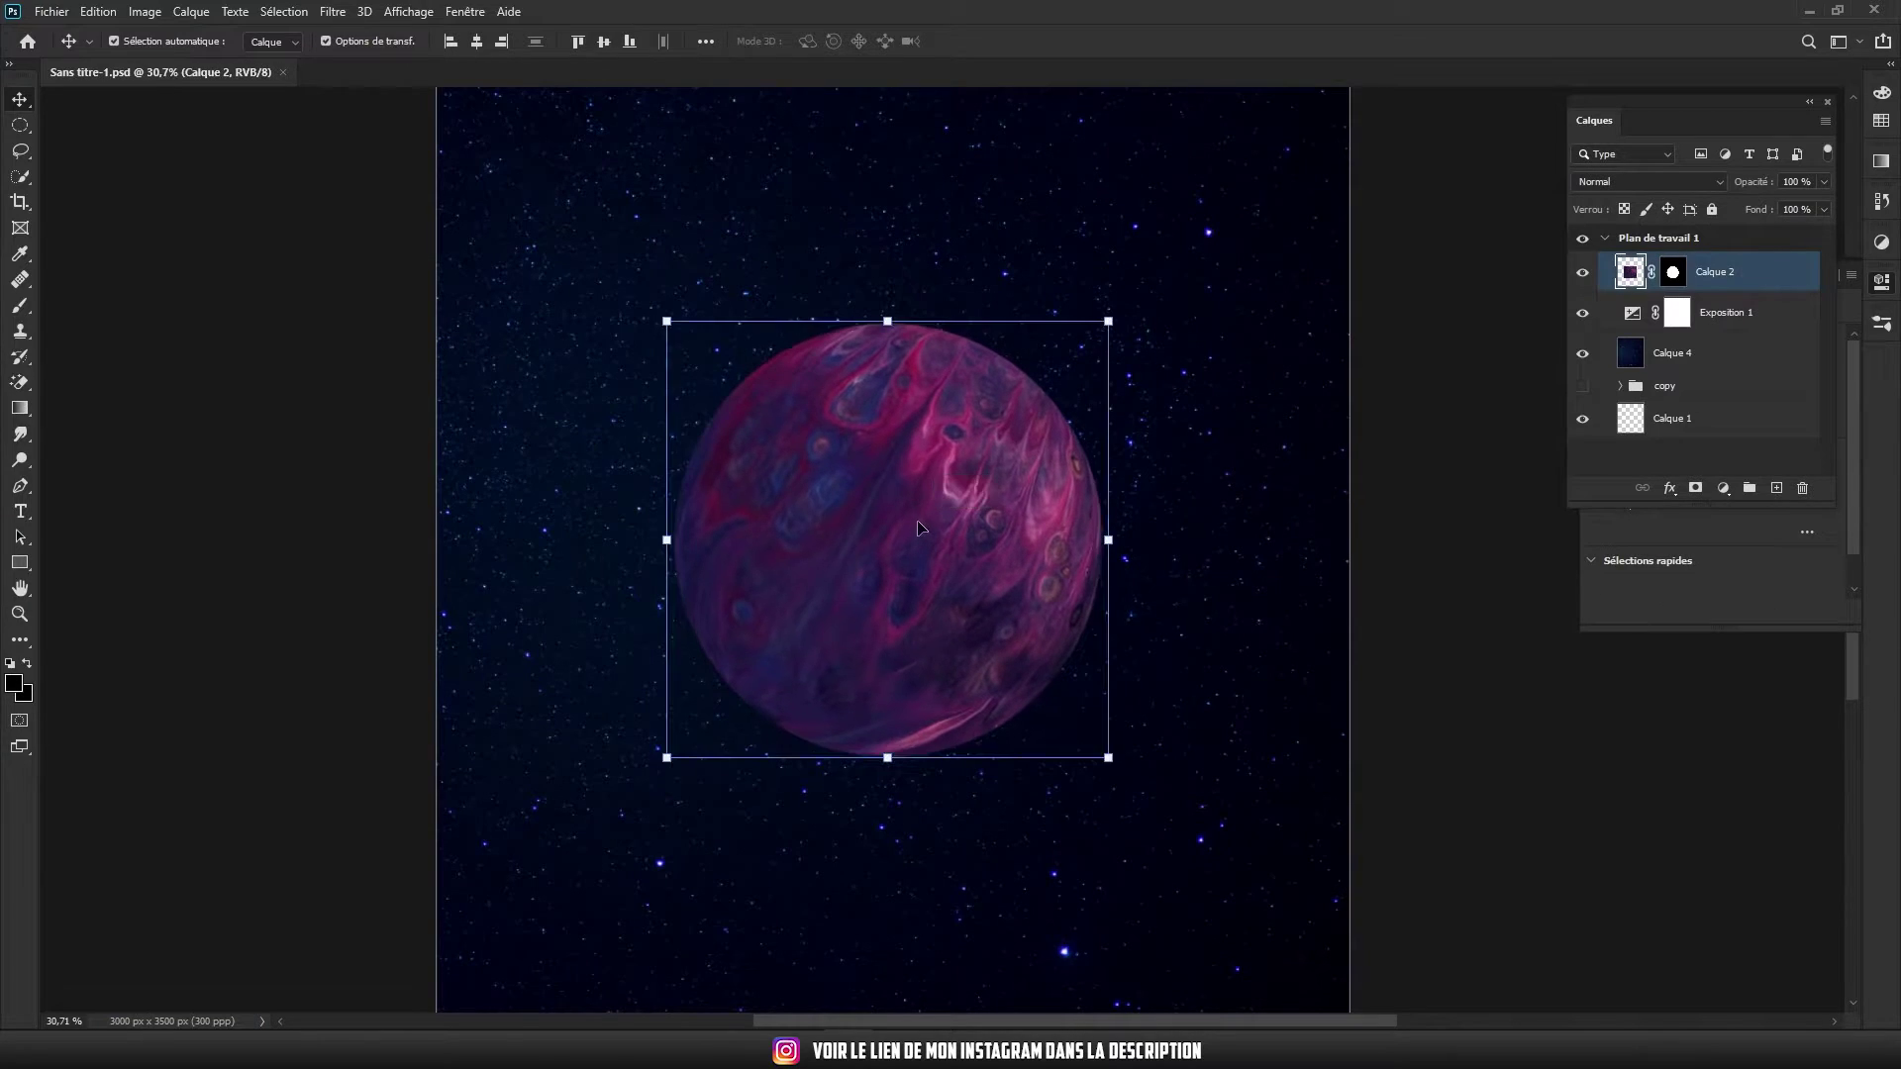
pyautogui.click(1722, 490)
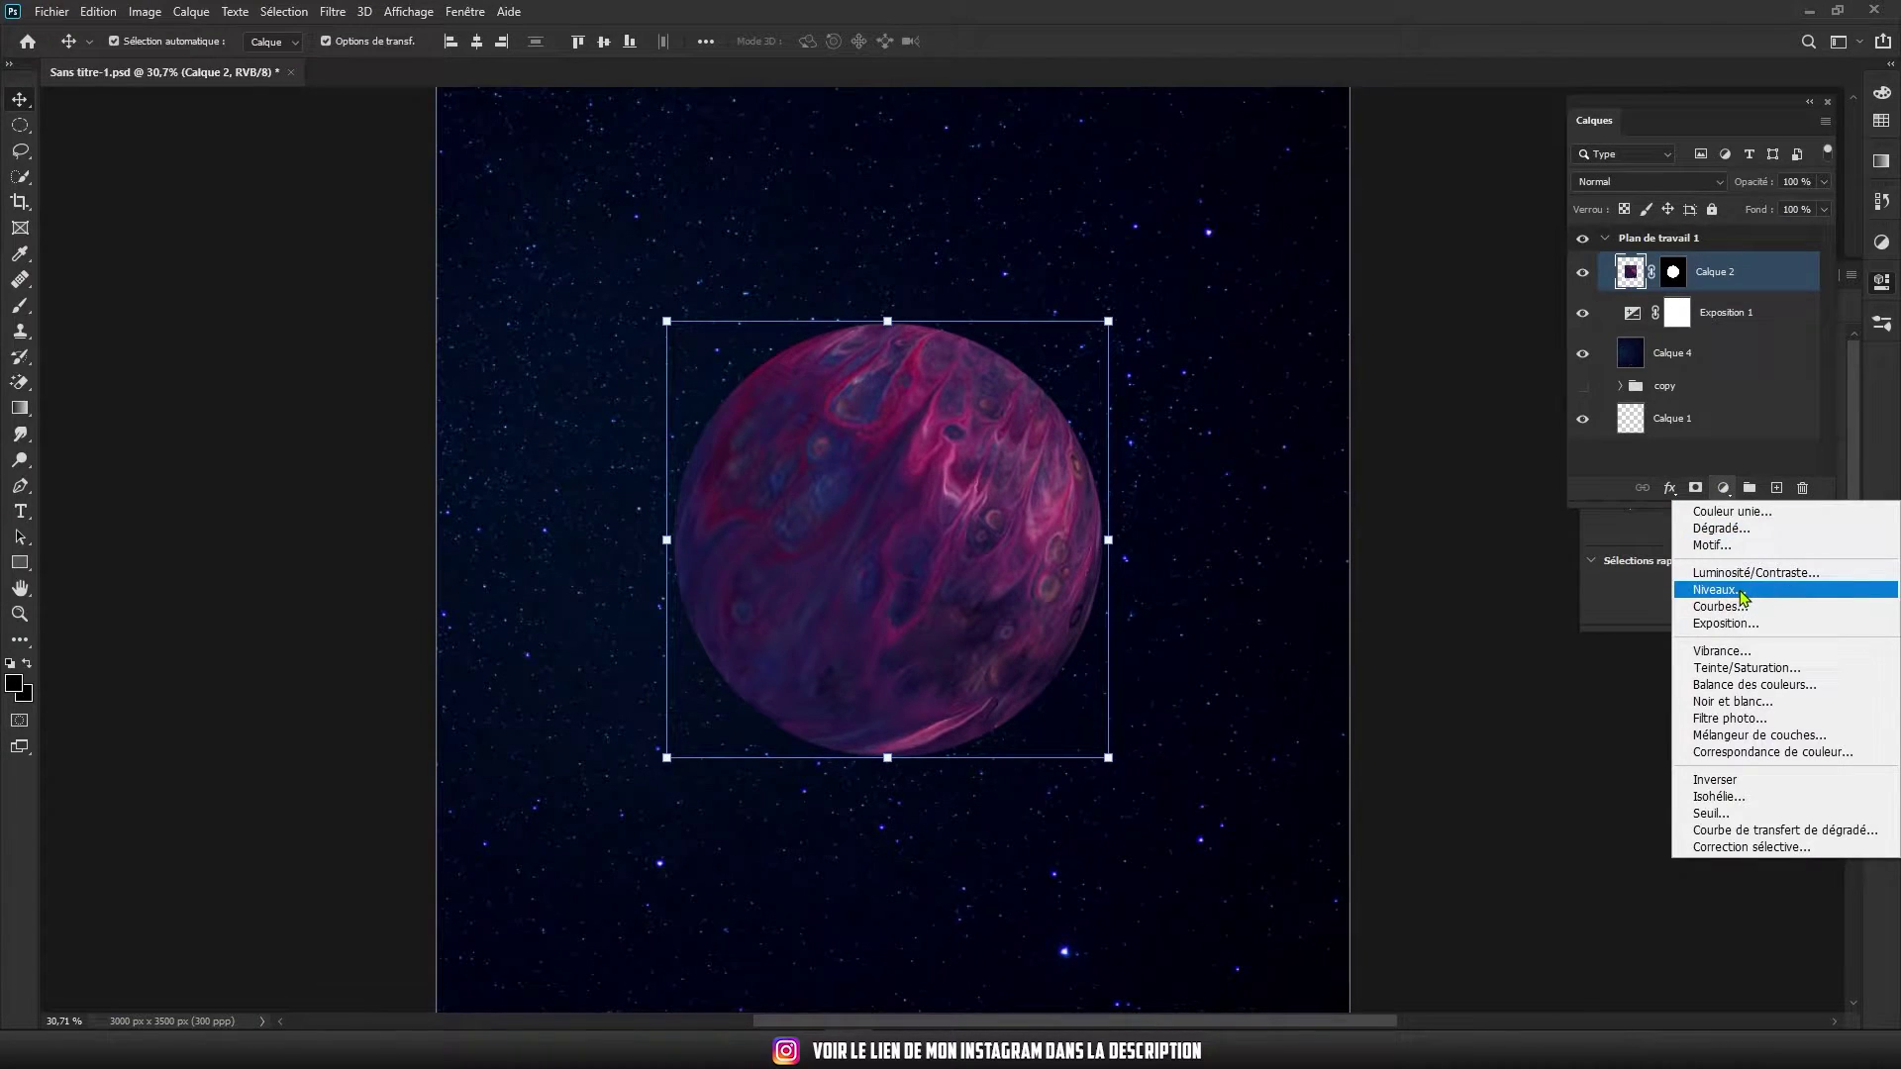
pyautogui.click(1737, 604)
pyautogui.click(1643, 278)
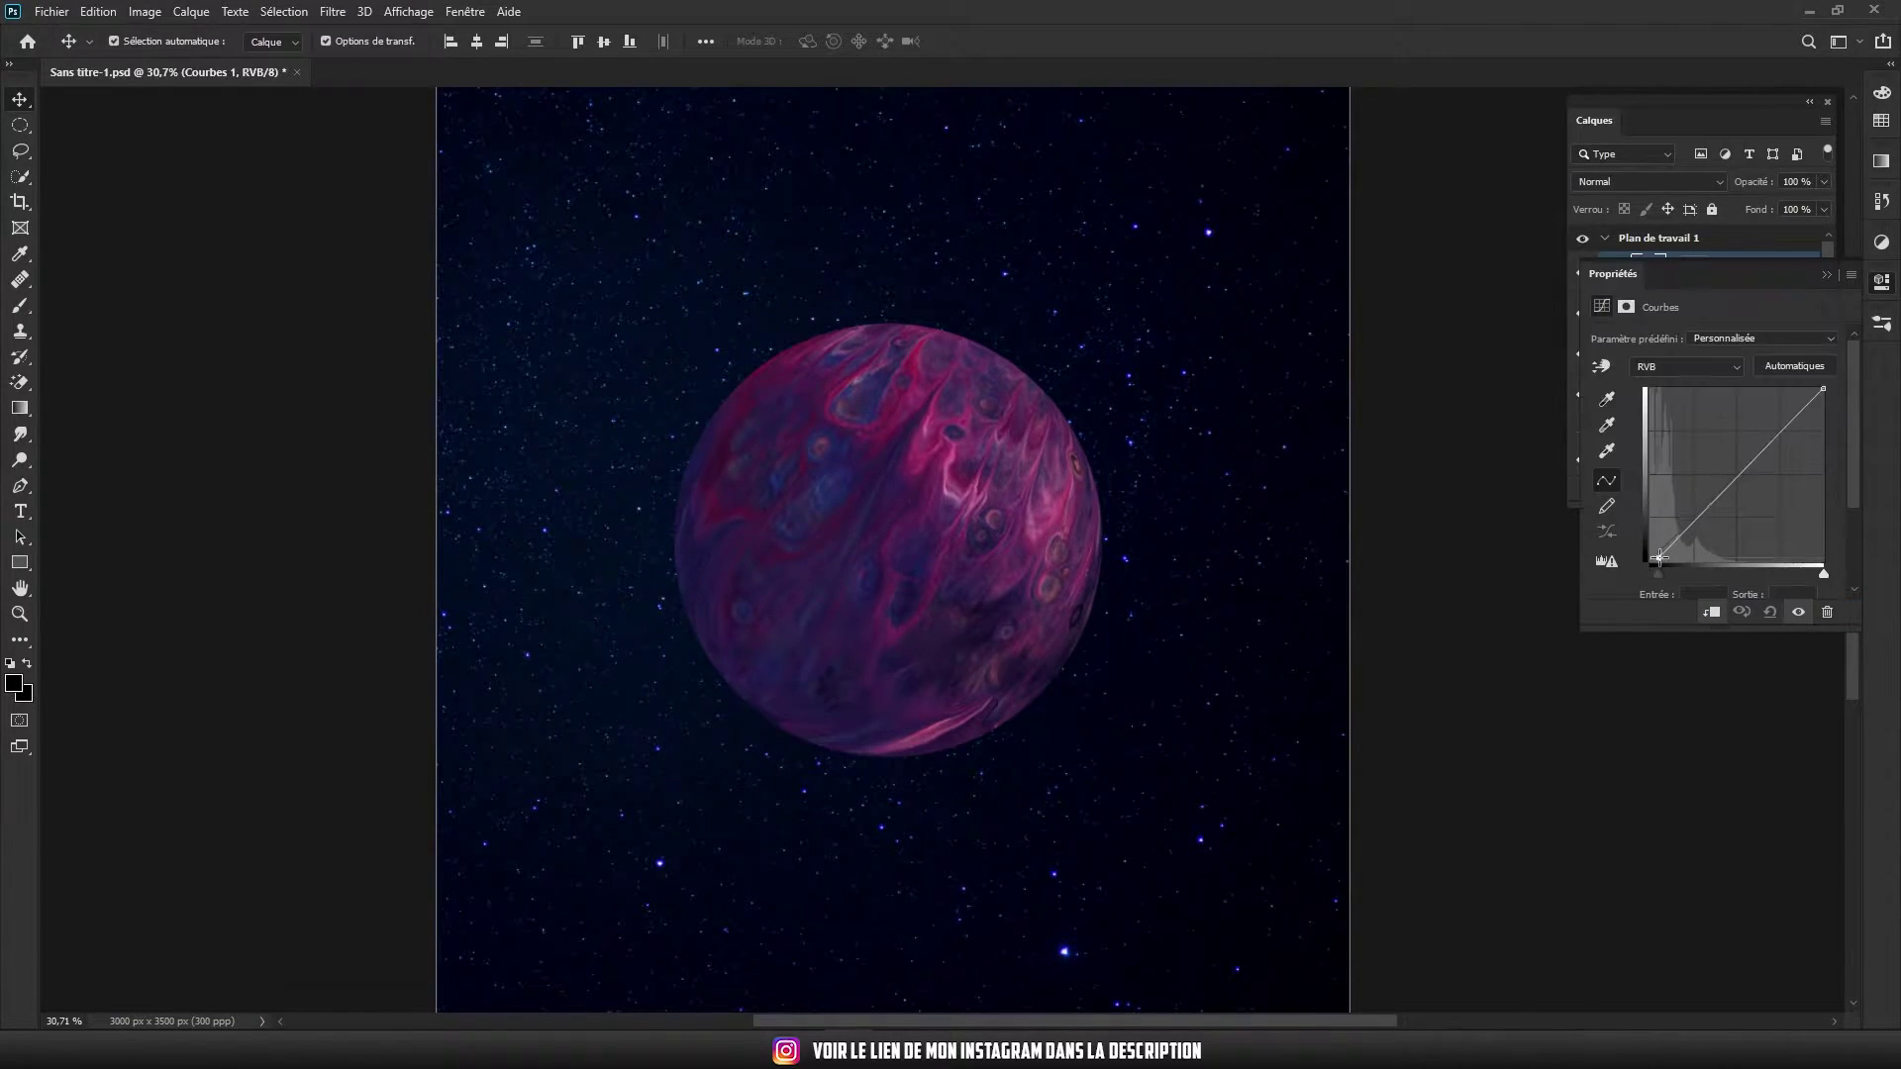
pyautogui.moveTo(1648, 561); pyautogui.dragTo(1666, 555)
pyautogui.scroll(2, 1045, 554)
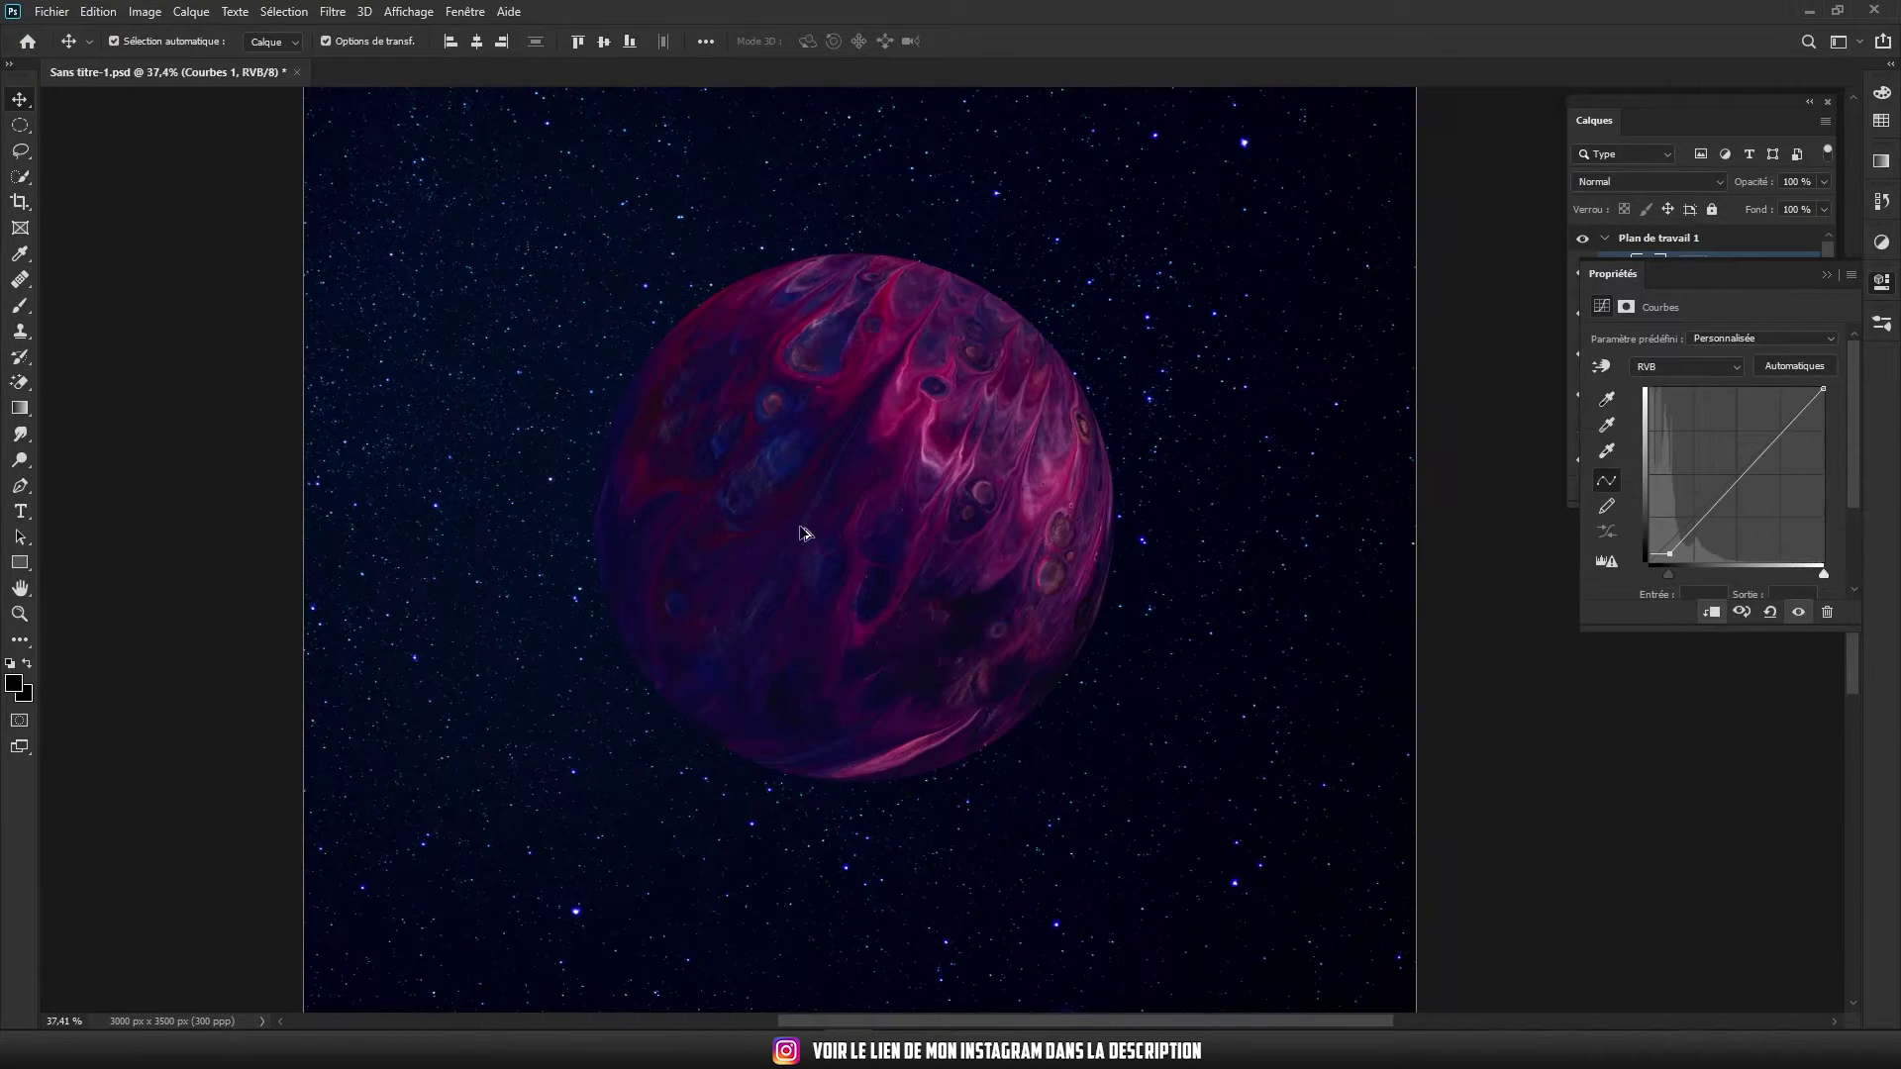
pyautogui.click(1827, 274)
# Add a Color Balance to the planet (Cyan-Red +25, Magenta-Green -18, Yellow-Blue +8) and save
pyautogui.click(1724, 488)
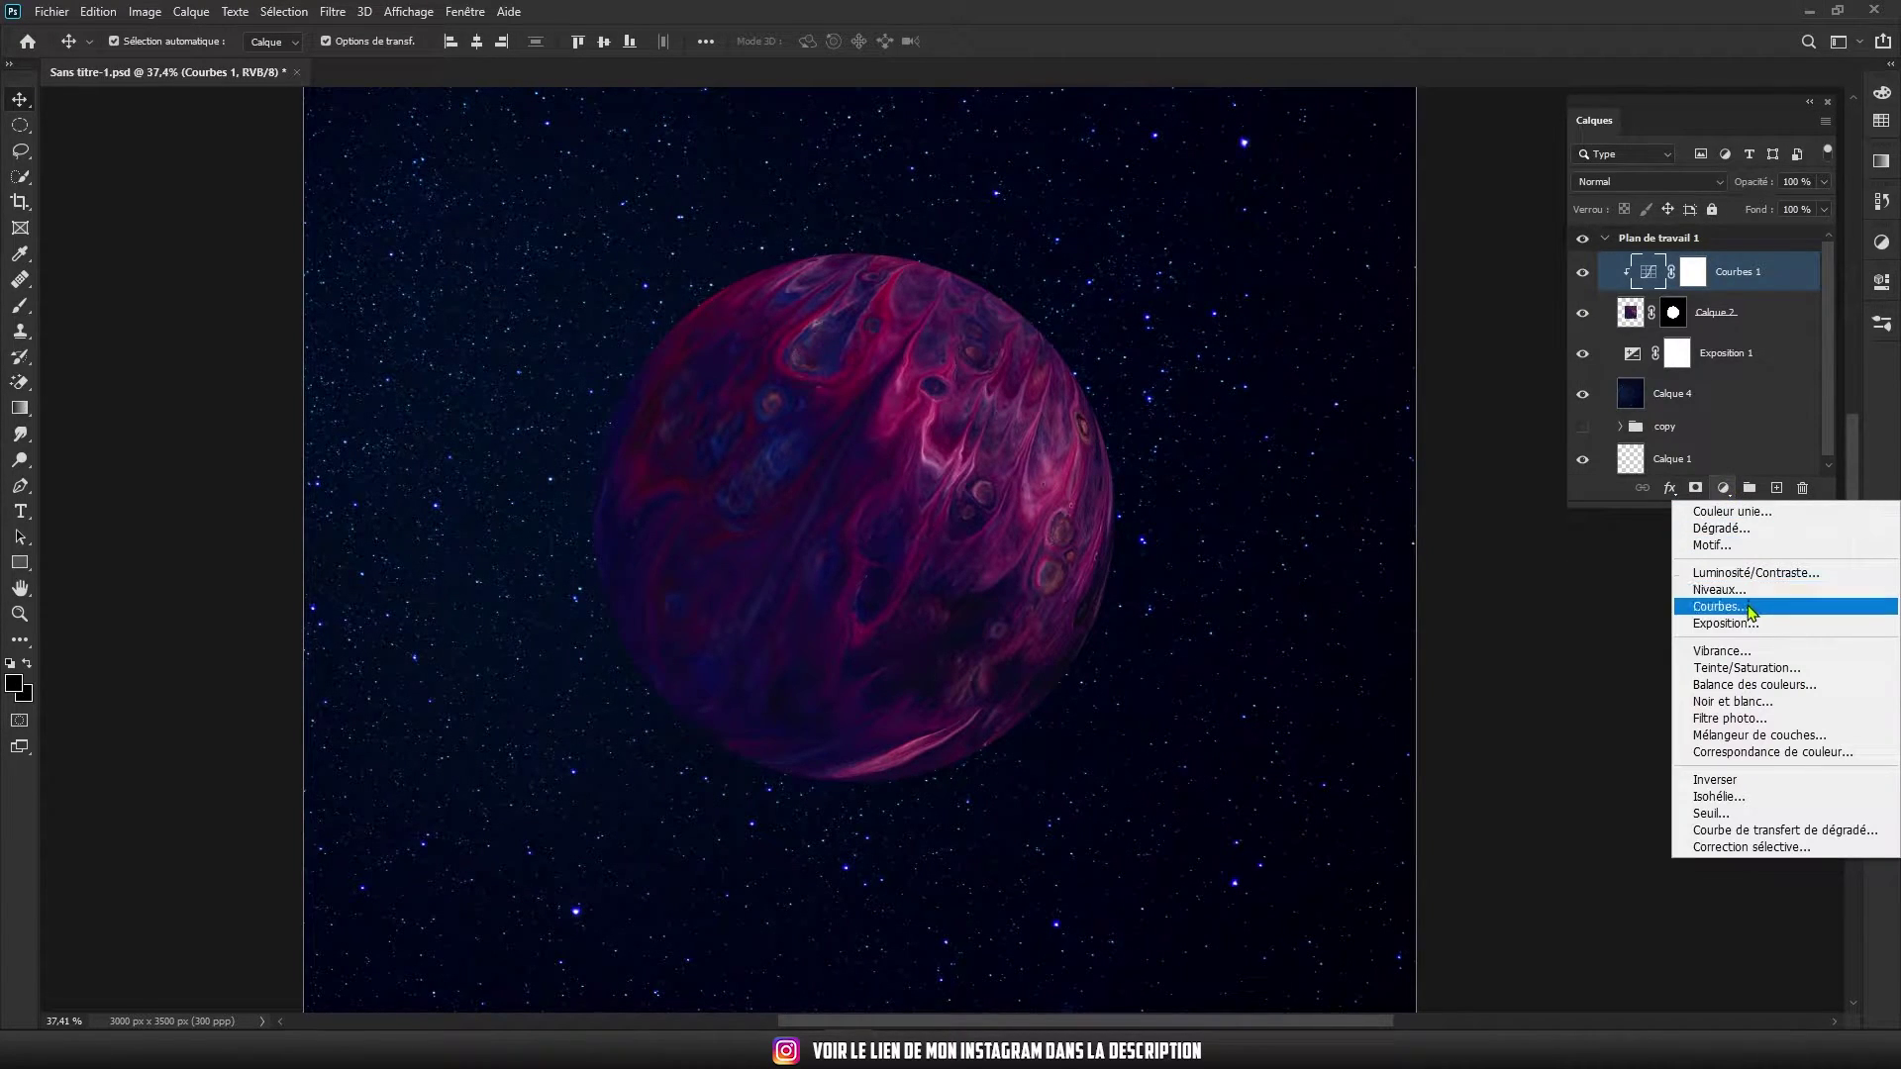
pyautogui.click(1765, 684)
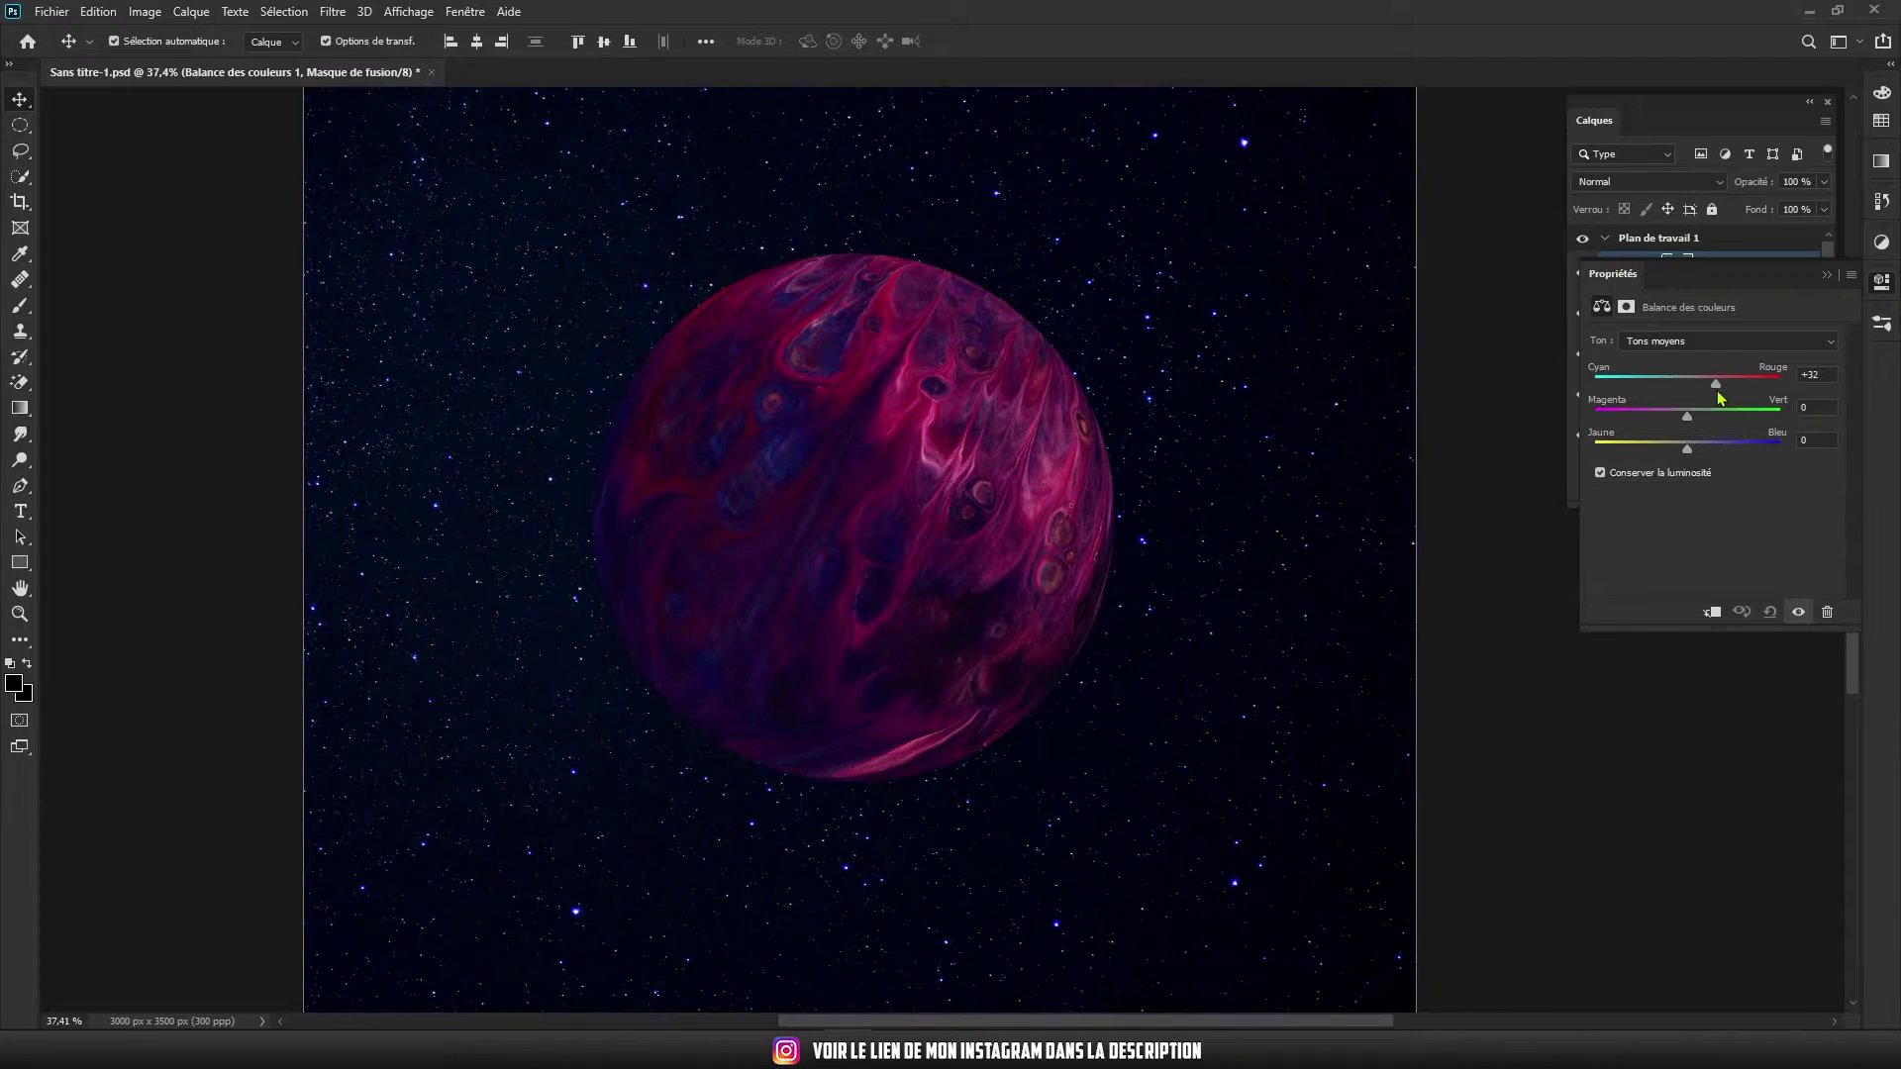
pyautogui.moveTo(1715, 390); pyautogui.dragTo(1653, 416)
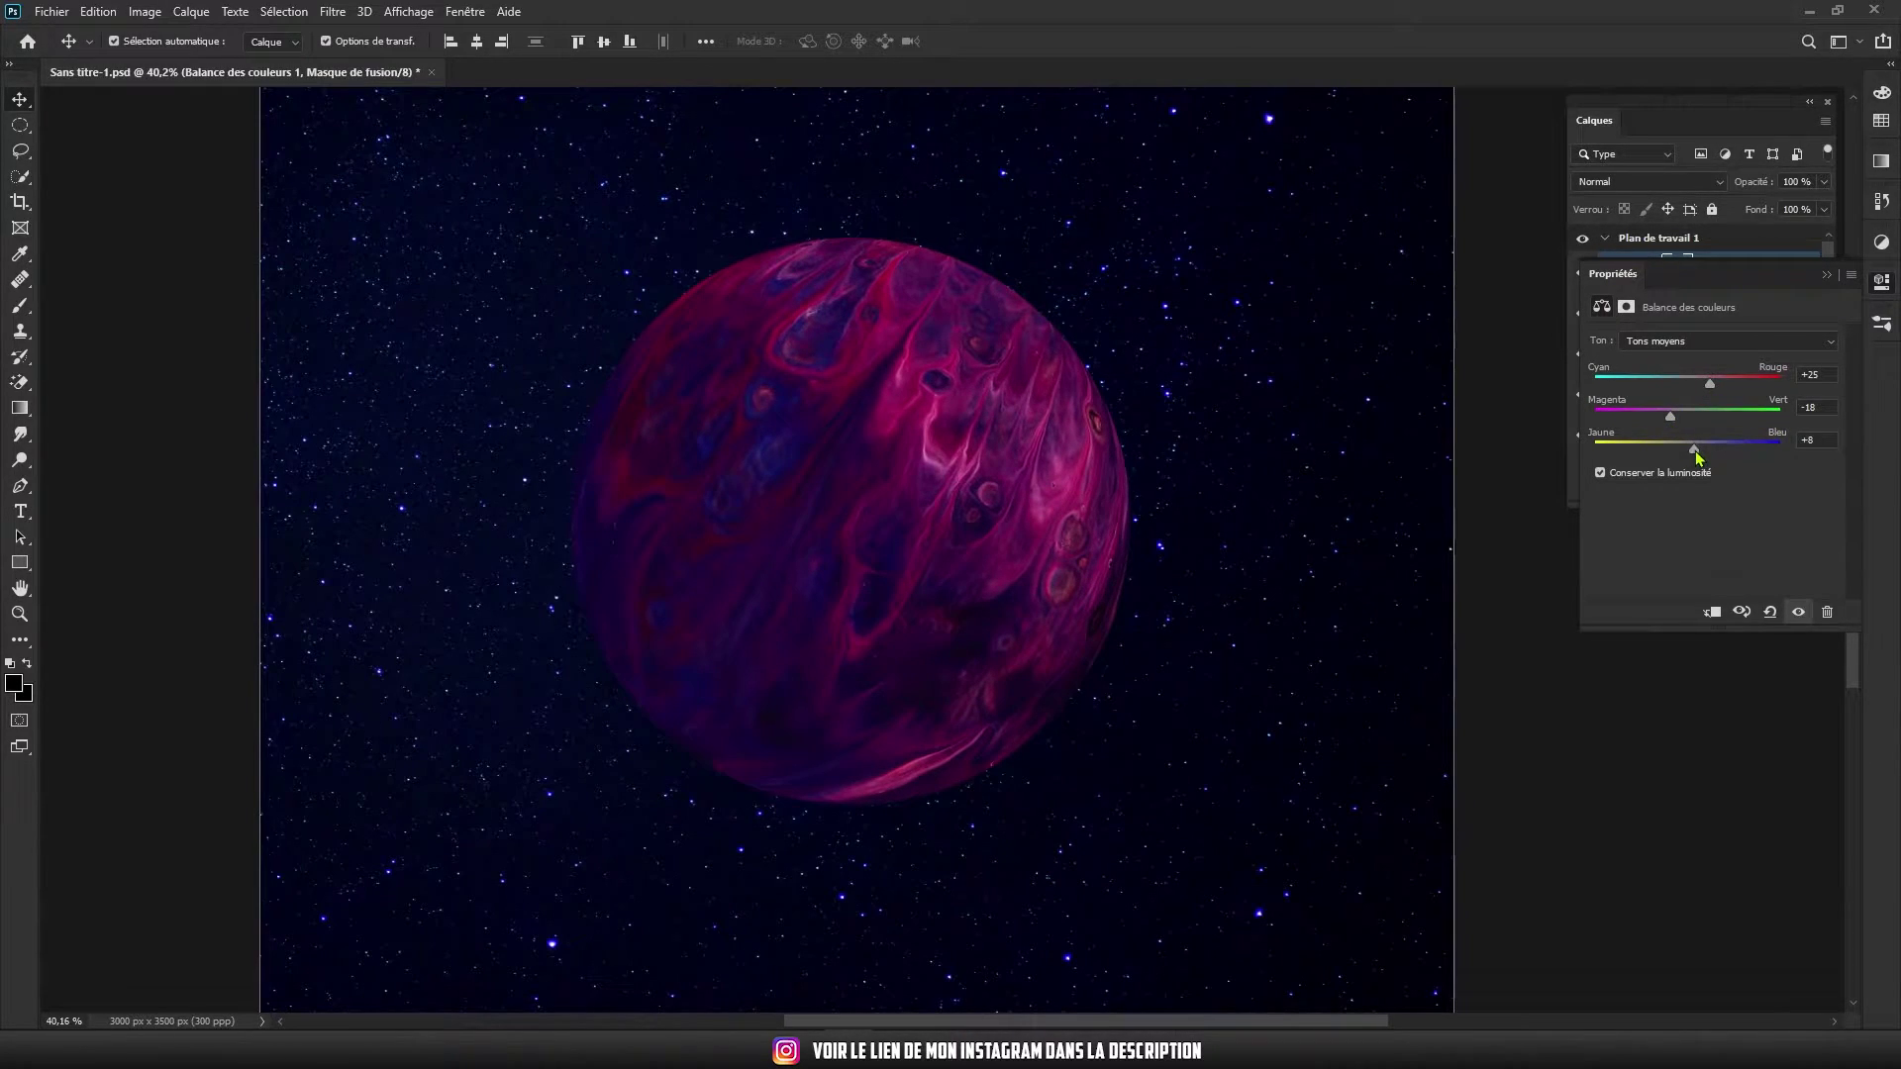
pyautogui.click(1881, 282)
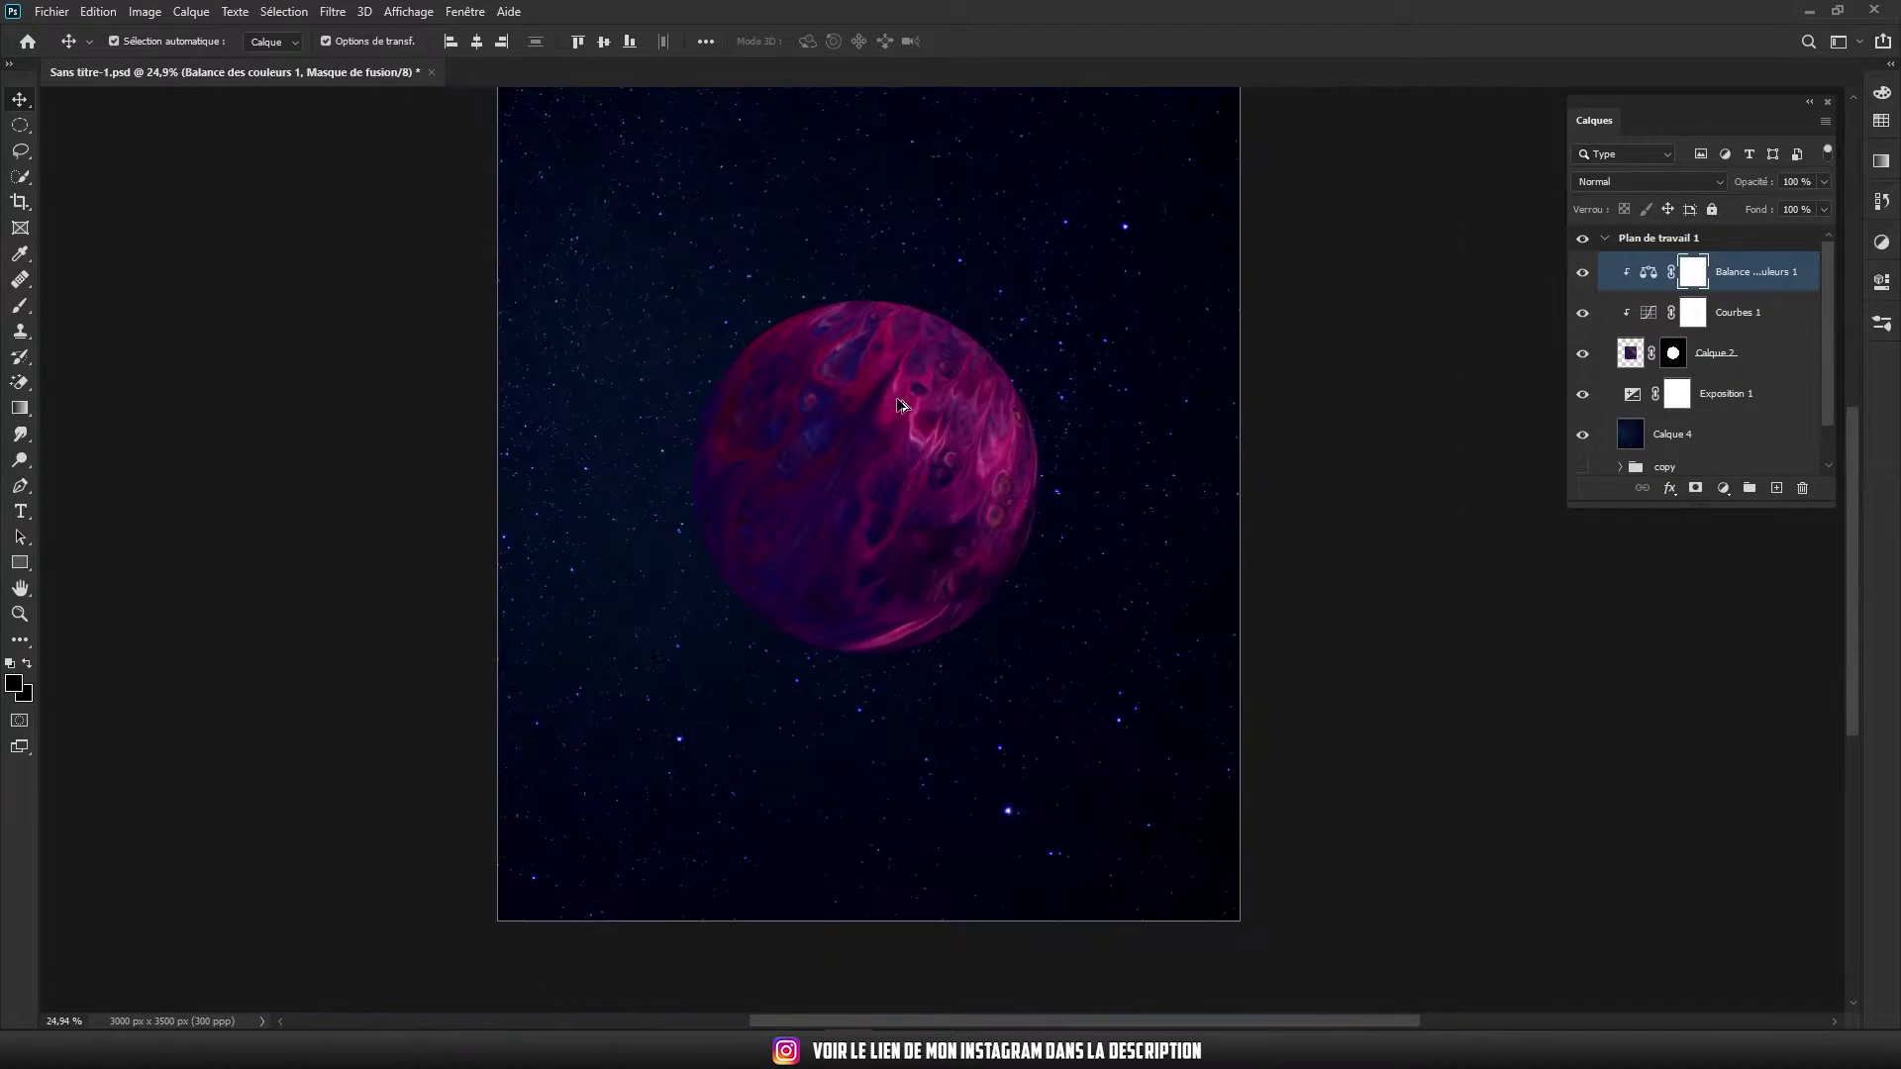
pyautogui.scroll(-3, 1426, 382)
pyautogui.hotkey('ctrl', 's')
# Set the planet's Brightness/Contrast to brightness -34 and contrast 37
pyautogui.scroll(2, 954, 517)
pyautogui.scroll(1, 888, 517)
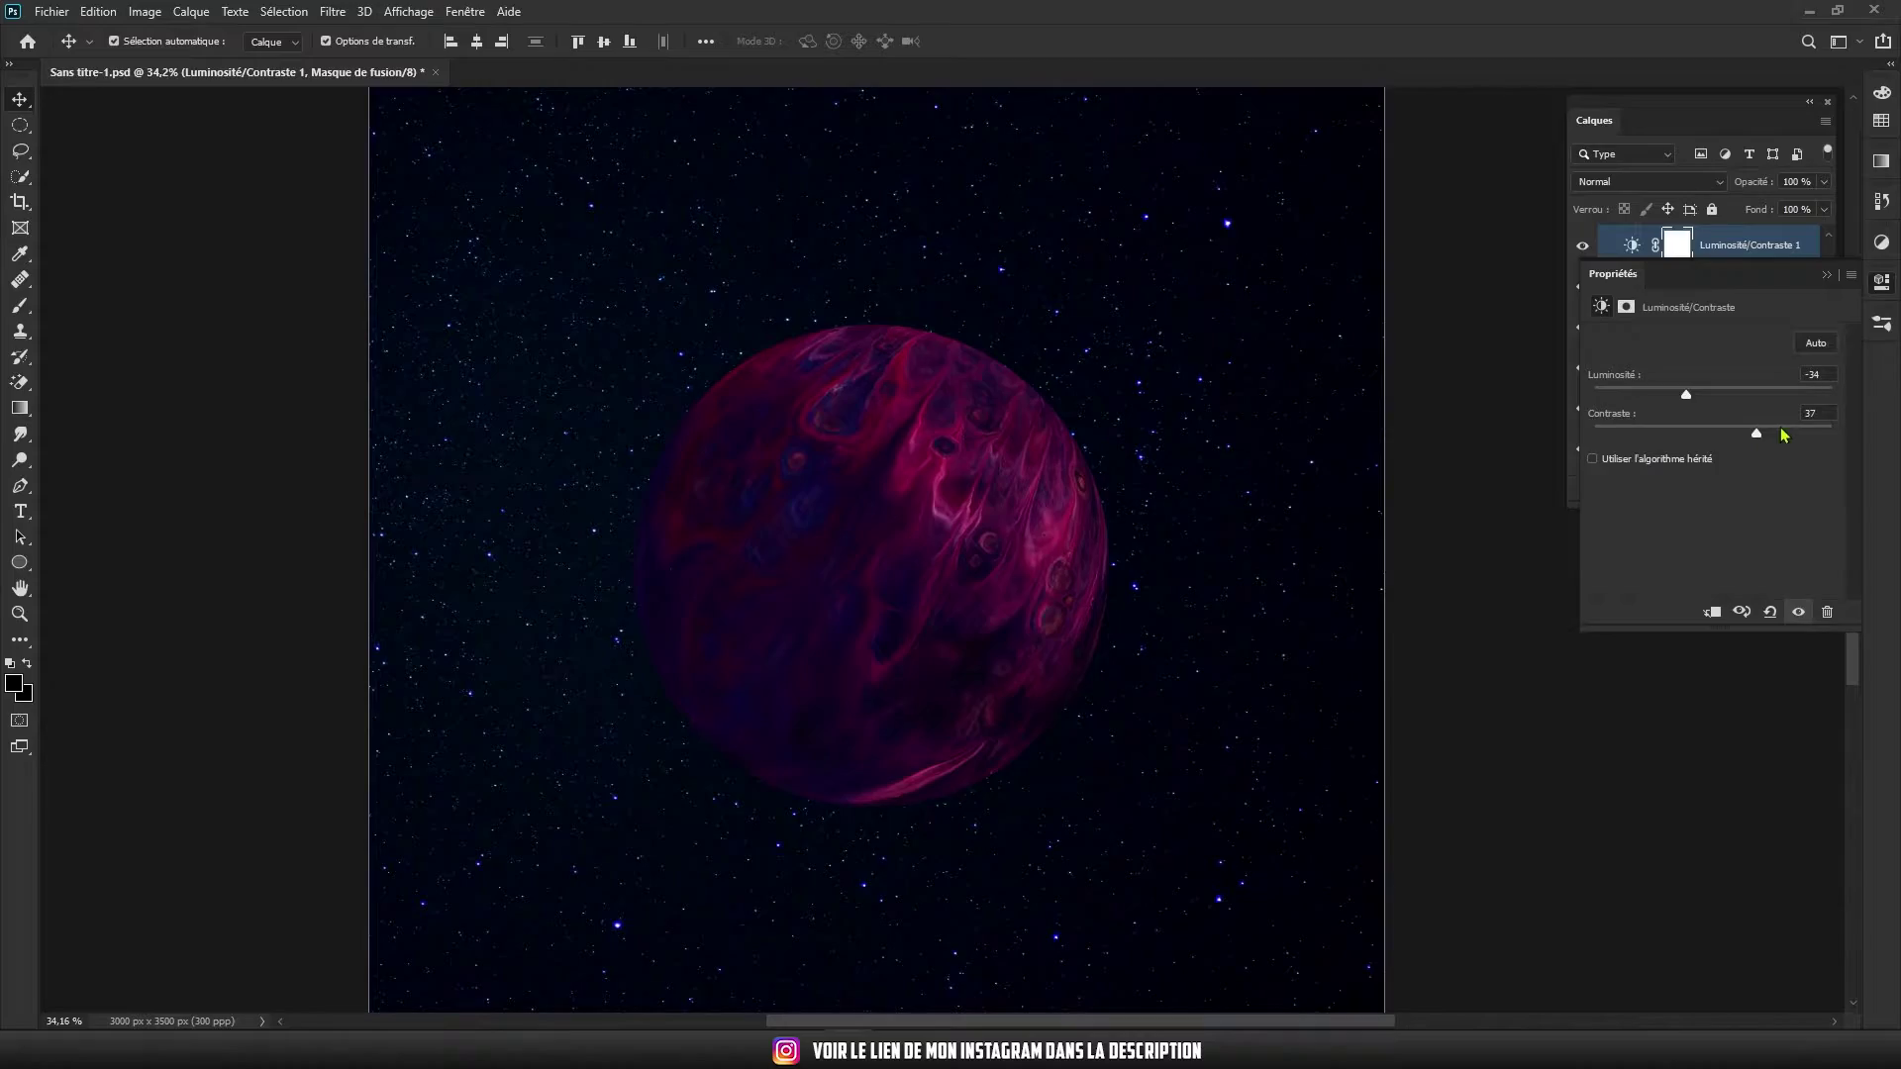
pyautogui.click(1724, 265)
pyautogui.scroll(1, 1051, 398)
# Add a layer mask to the woman photo and hide the background right of her and between the horns
pyautogui.scroll(2, 953, 461)
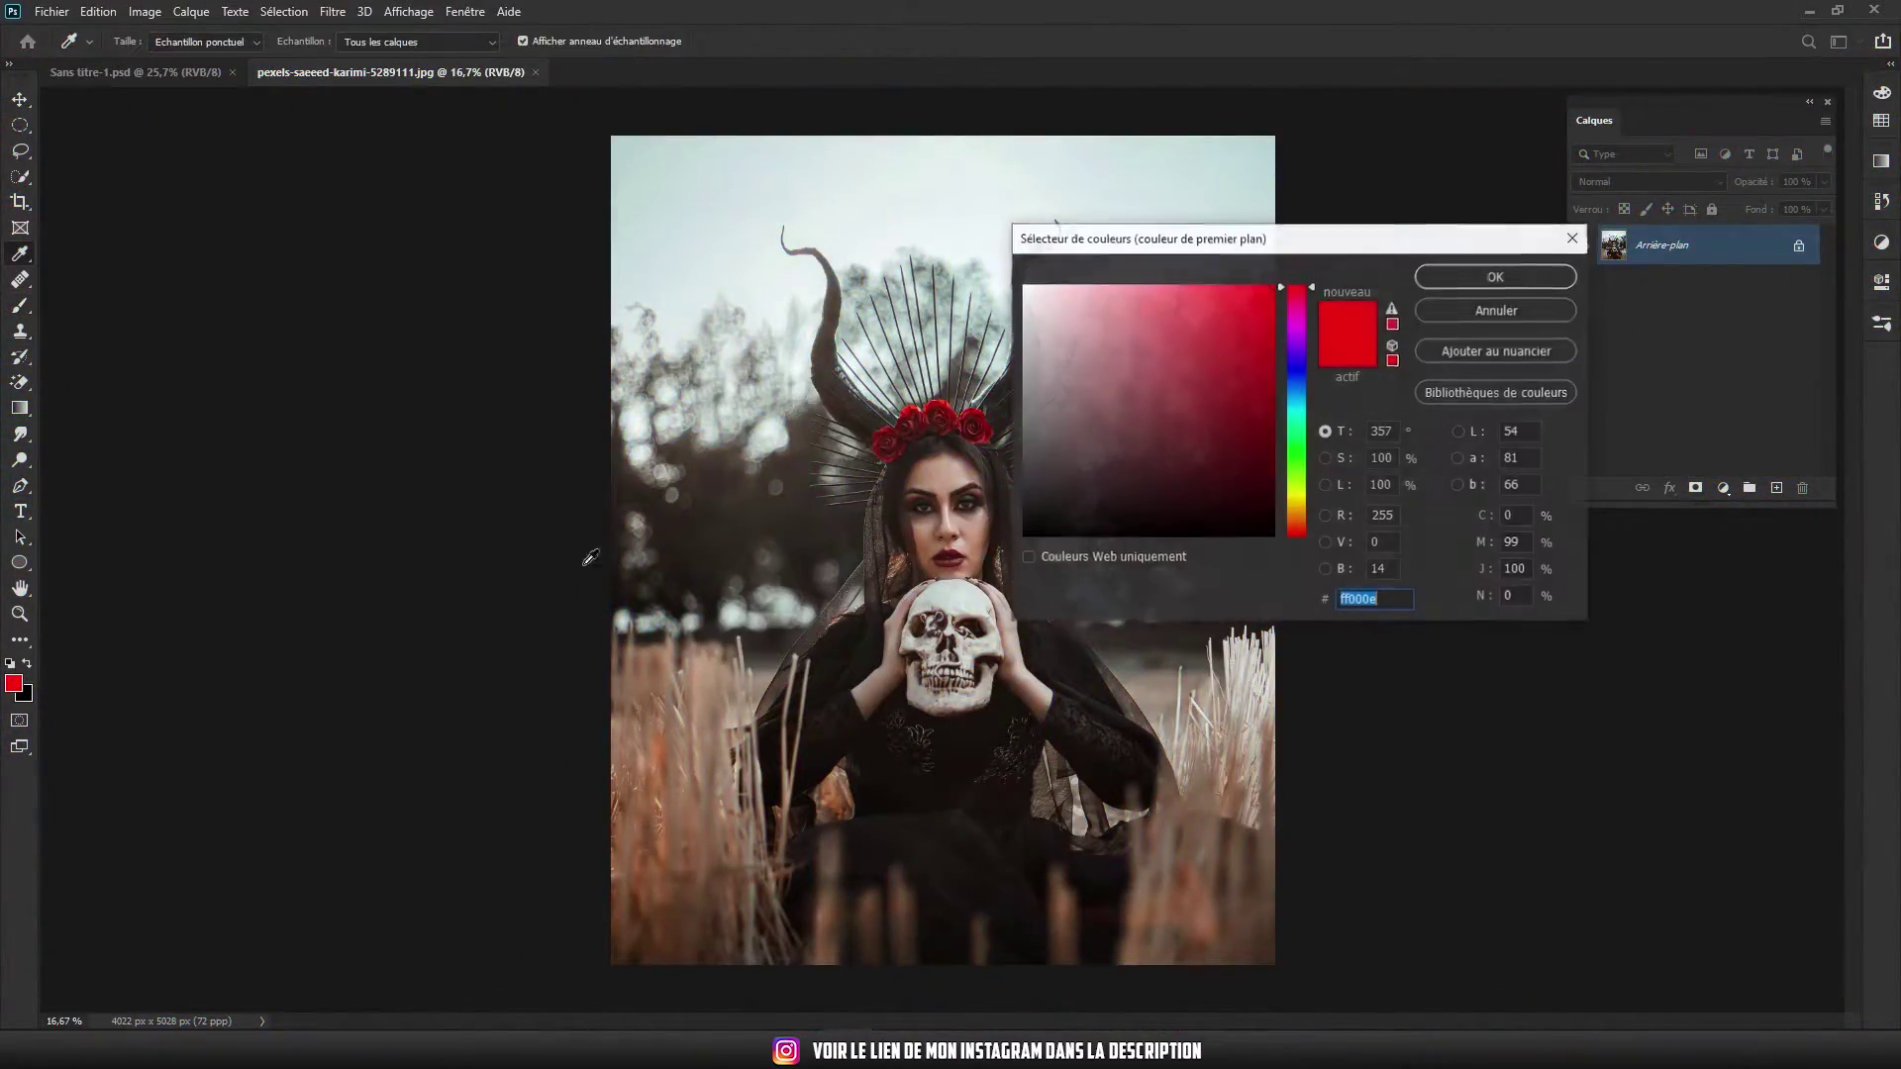
pyautogui.click(1696, 491)
pyautogui.moveTo(1209, 911)
pyautogui.mouseDown()
pyautogui.moveTo(1217, 628)
pyautogui.moveTo(1179, 135)
pyautogui.moveTo(872, 142)
pyautogui.moveTo(538, 687)
pyautogui.moveTo(990, 940)
pyautogui.moveTo(921, 916)
pyautogui.moveTo(693, 535)
pyautogui.moveTo(763, 262)
pyautogui.moveTo(1209, 425)
pyautogui.moveTo(1127, 508)
pyautogui.mouseUp()
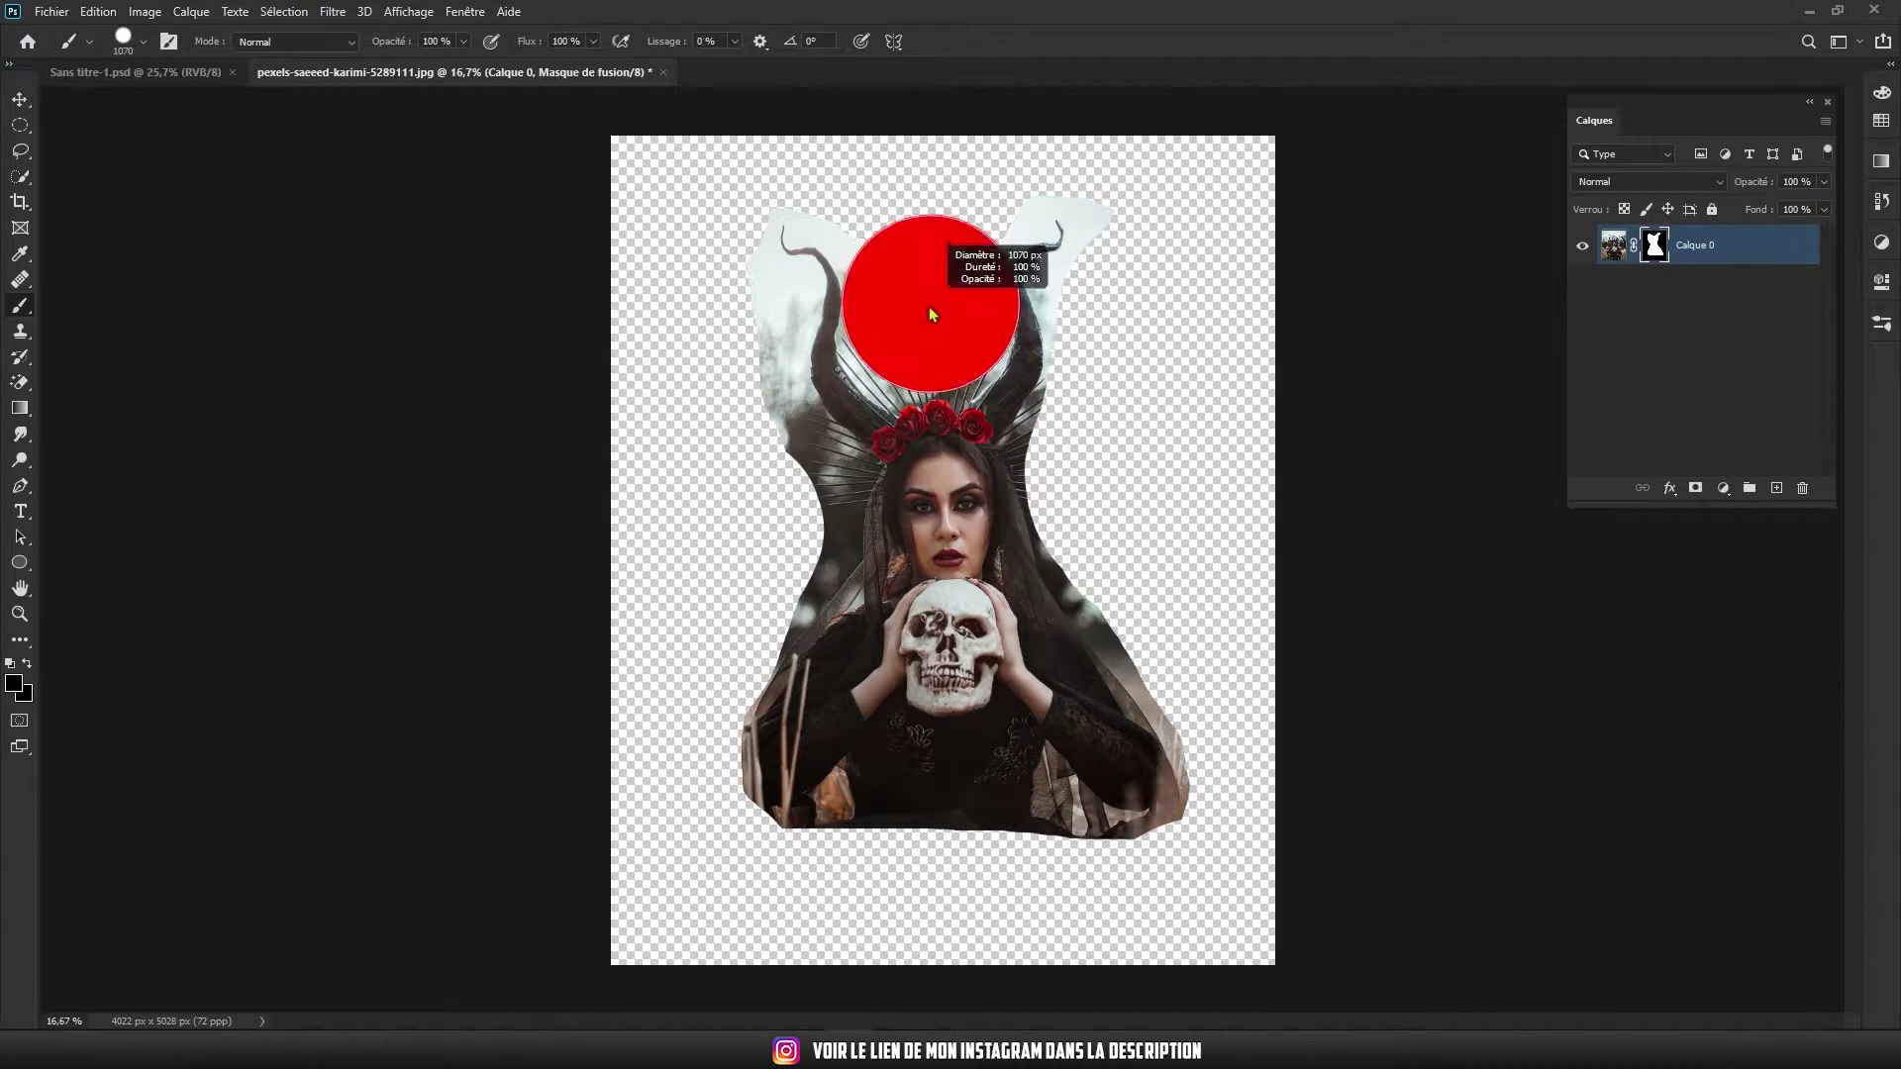
pyautogui.moveTo(985, 287); pyautogui.dragTo(898, 361)
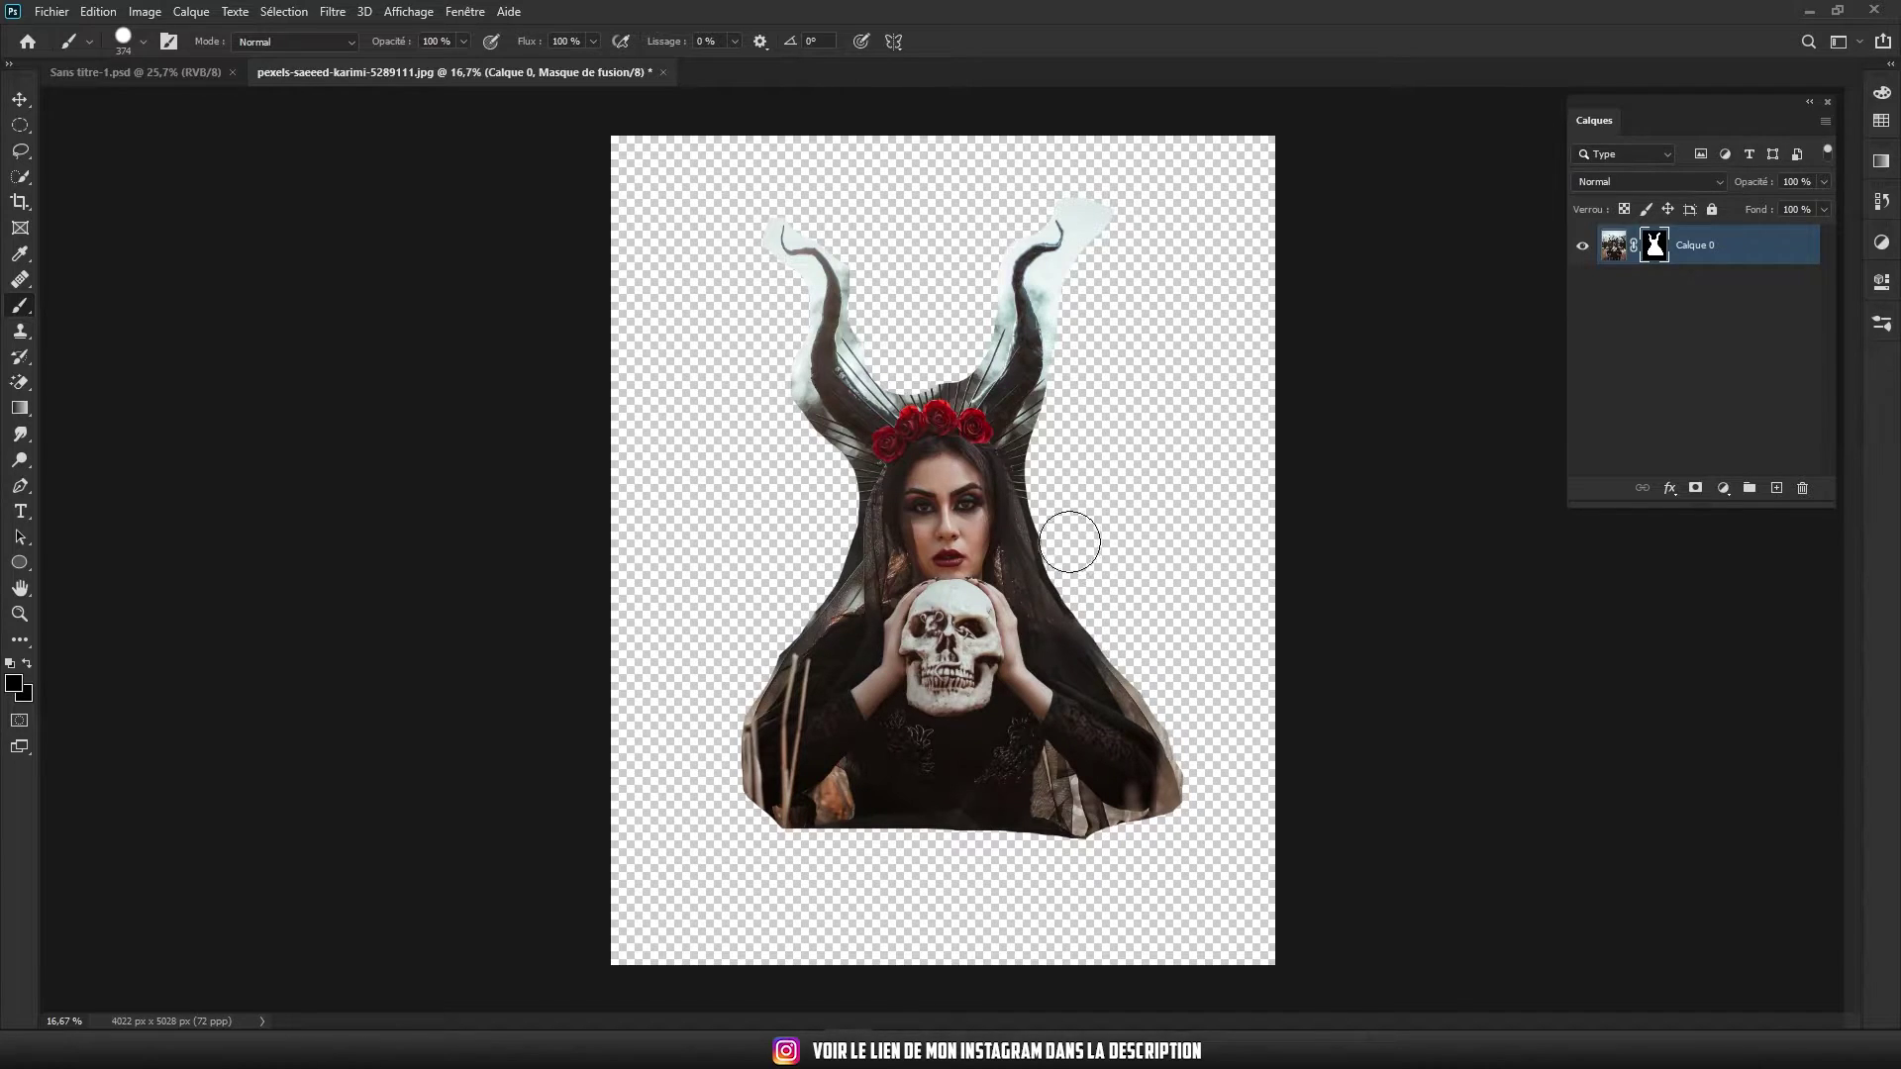
# Mask out the remaining background along the bottom edge and the veil's edge
pyautogui.scroll(5, 836, 808)
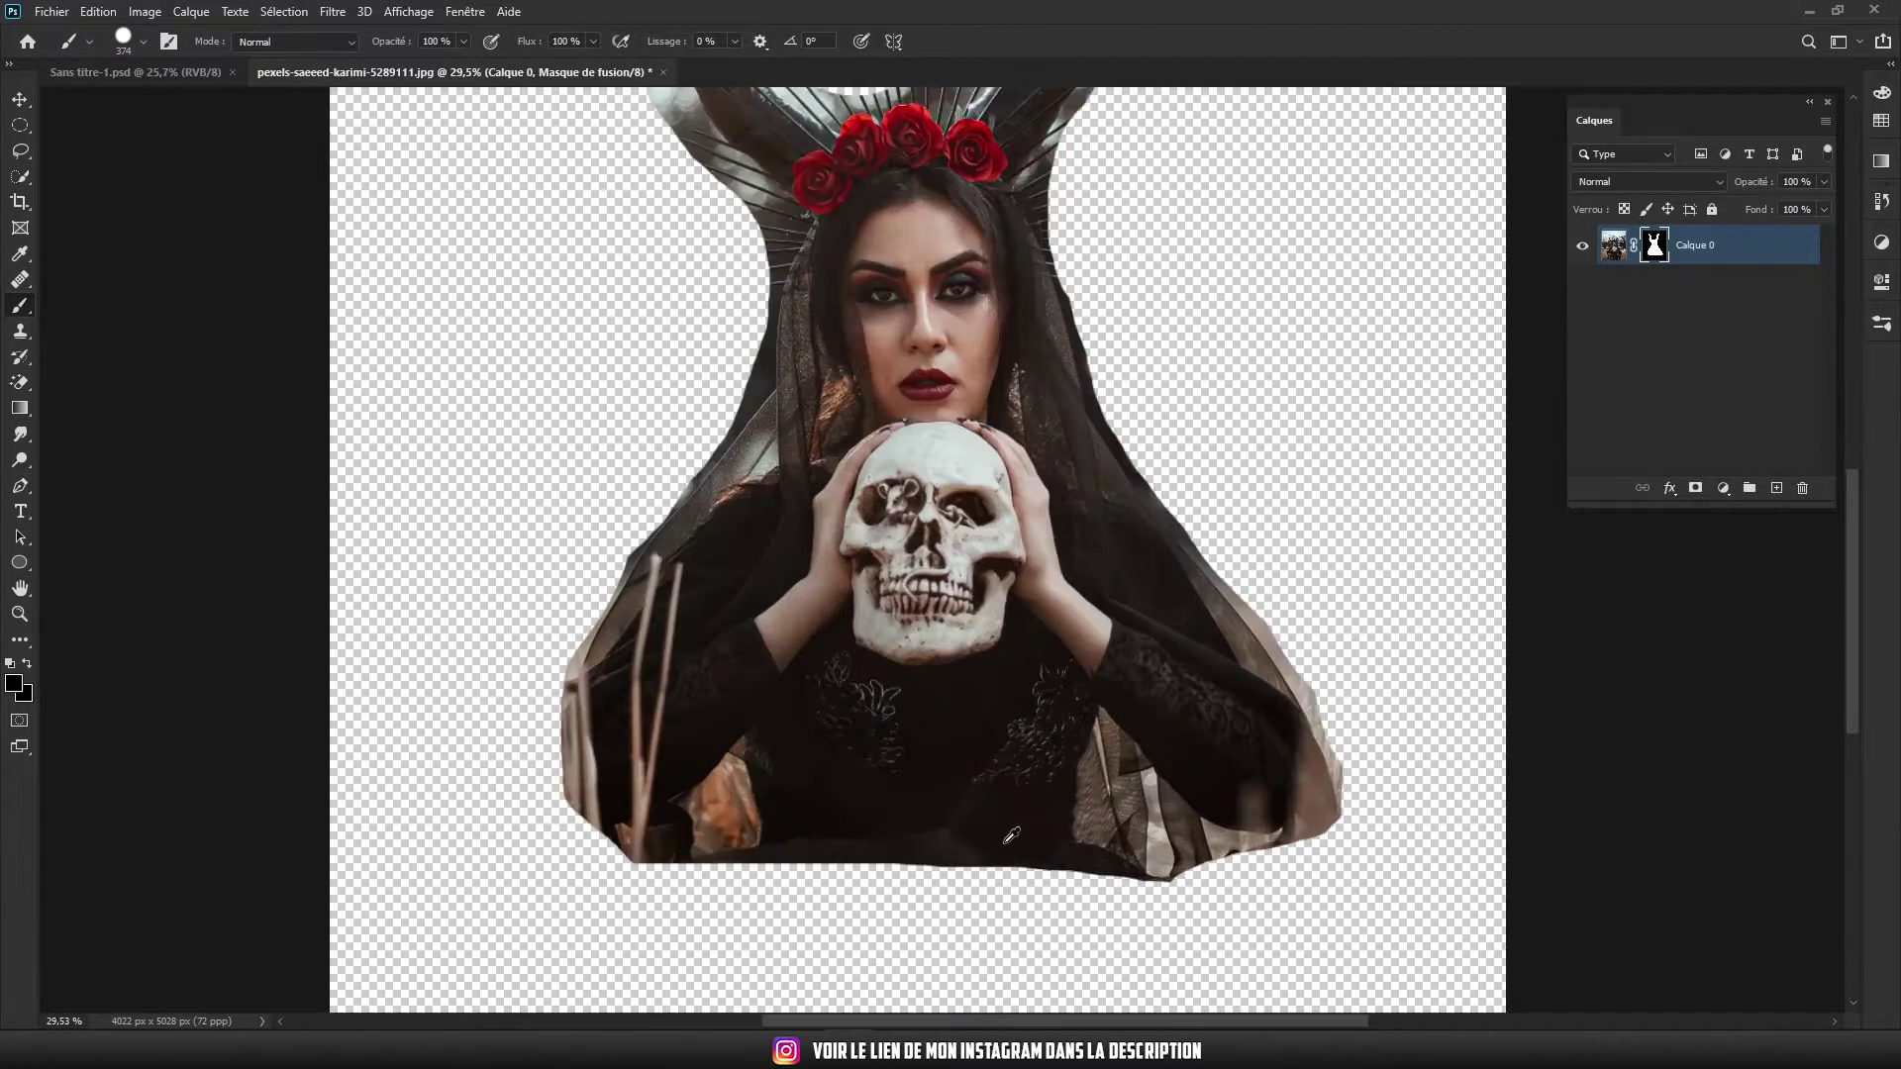
pyautogui.moveTo(450, 807); pyautogui.dragTo(779, 702)
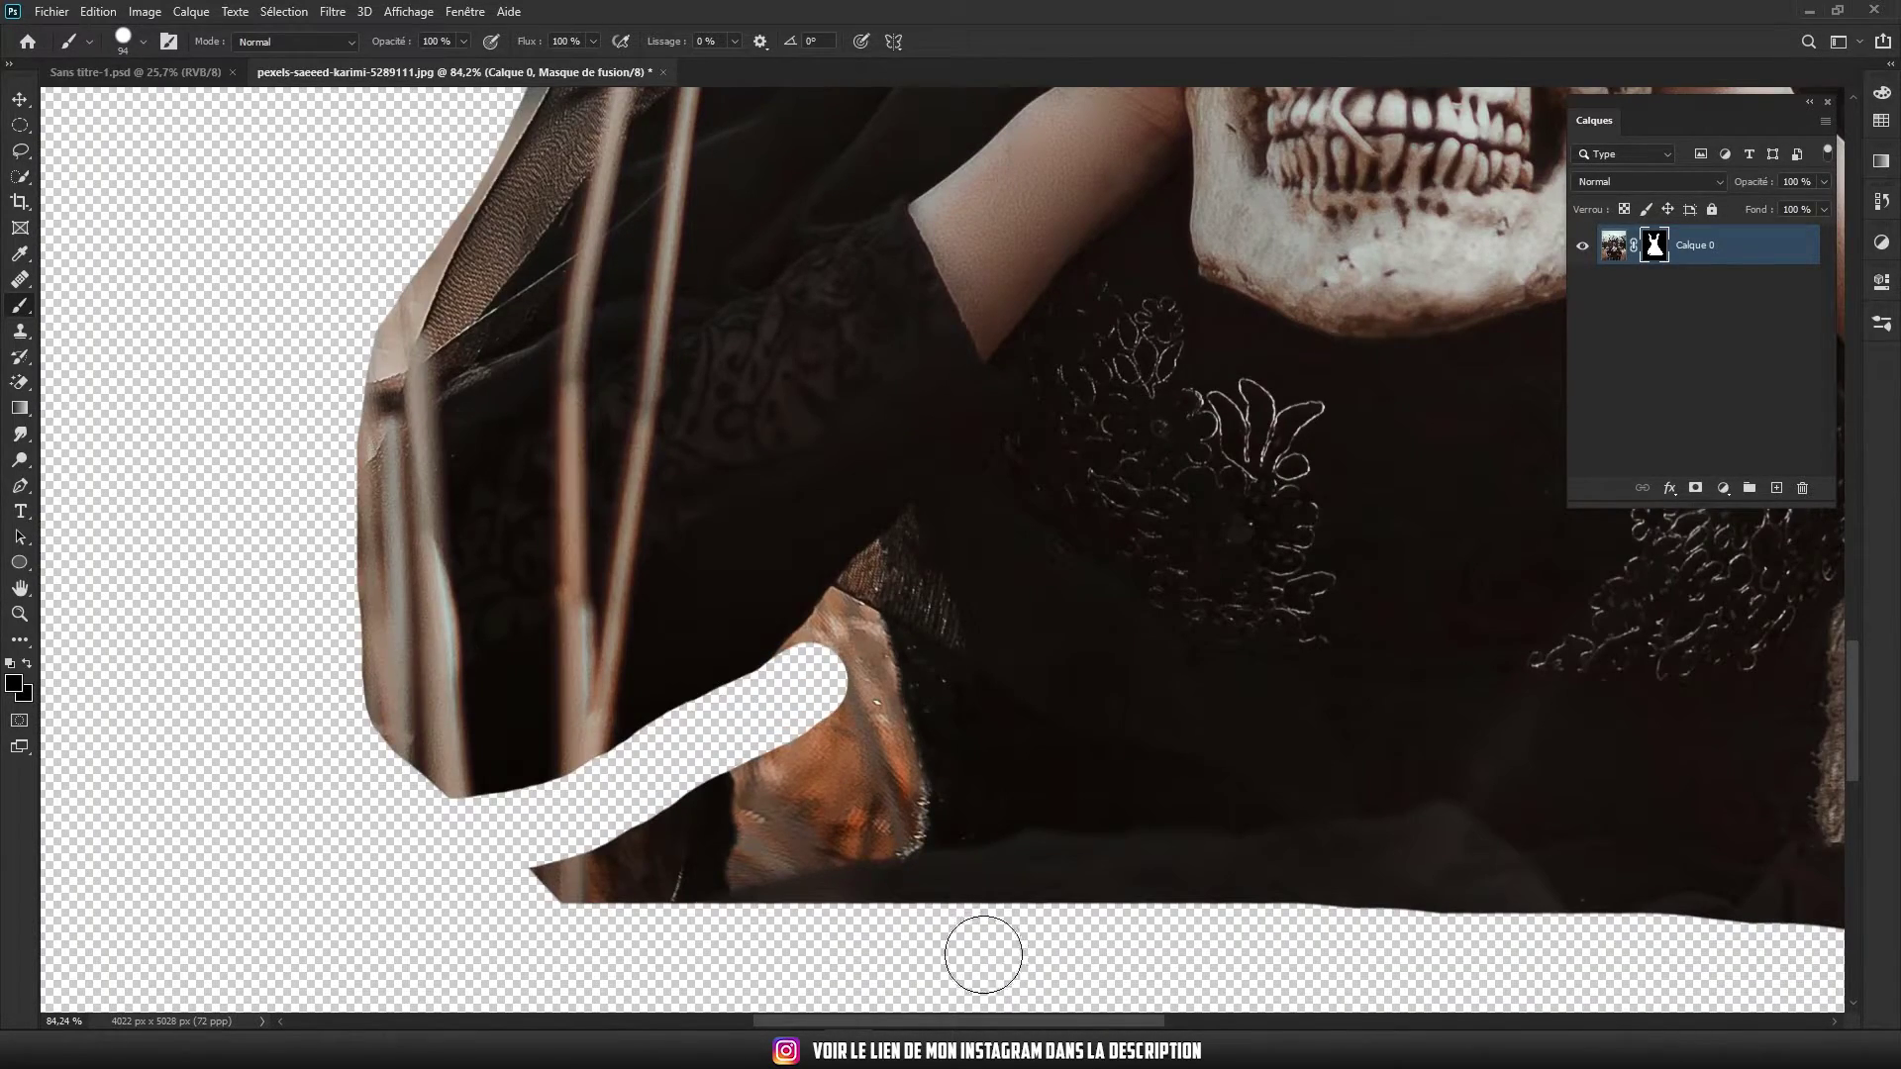
pyautogui.moveTo(983, 954)
pyautogui.mouseDown()
pyautogui.moveTo(891, 807)
pyautogui.moveTo(763, 871)
pyautogui.mouseUp()
pyautogui.scroll(2, 851, 733)
pyautogui.moveTo(861, 765)
pyautogui.mouseDown()
pyautogui.moveTo(945, 904)
pyautogui.moveTo(852, 572)
pyautogui.moveTo(755, 763)
pyautogui.moveTo(698, 693)
pyautogui.moveTo(878, 514)
pyautogui.mouseUp()
pyautogui.scroll(2, 831, 474)
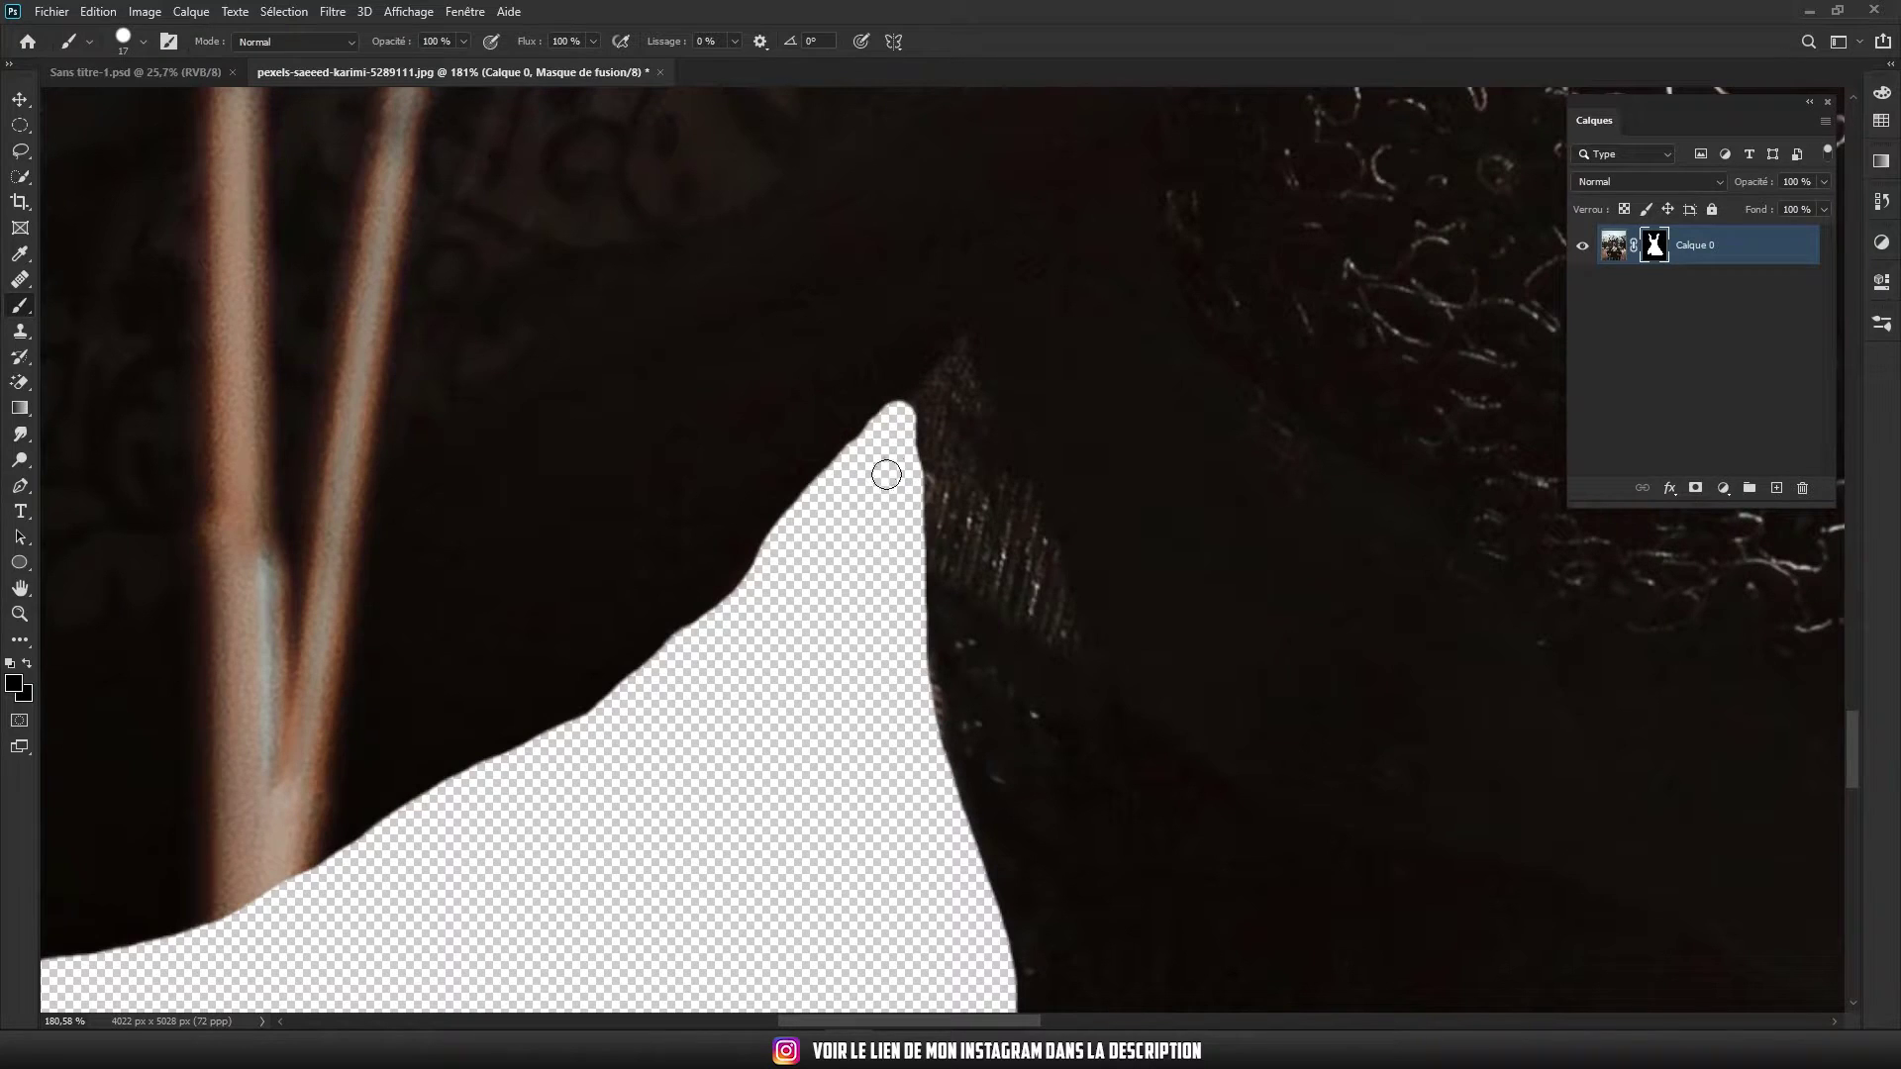
pyautogui.scroll(-5, 898, 407)
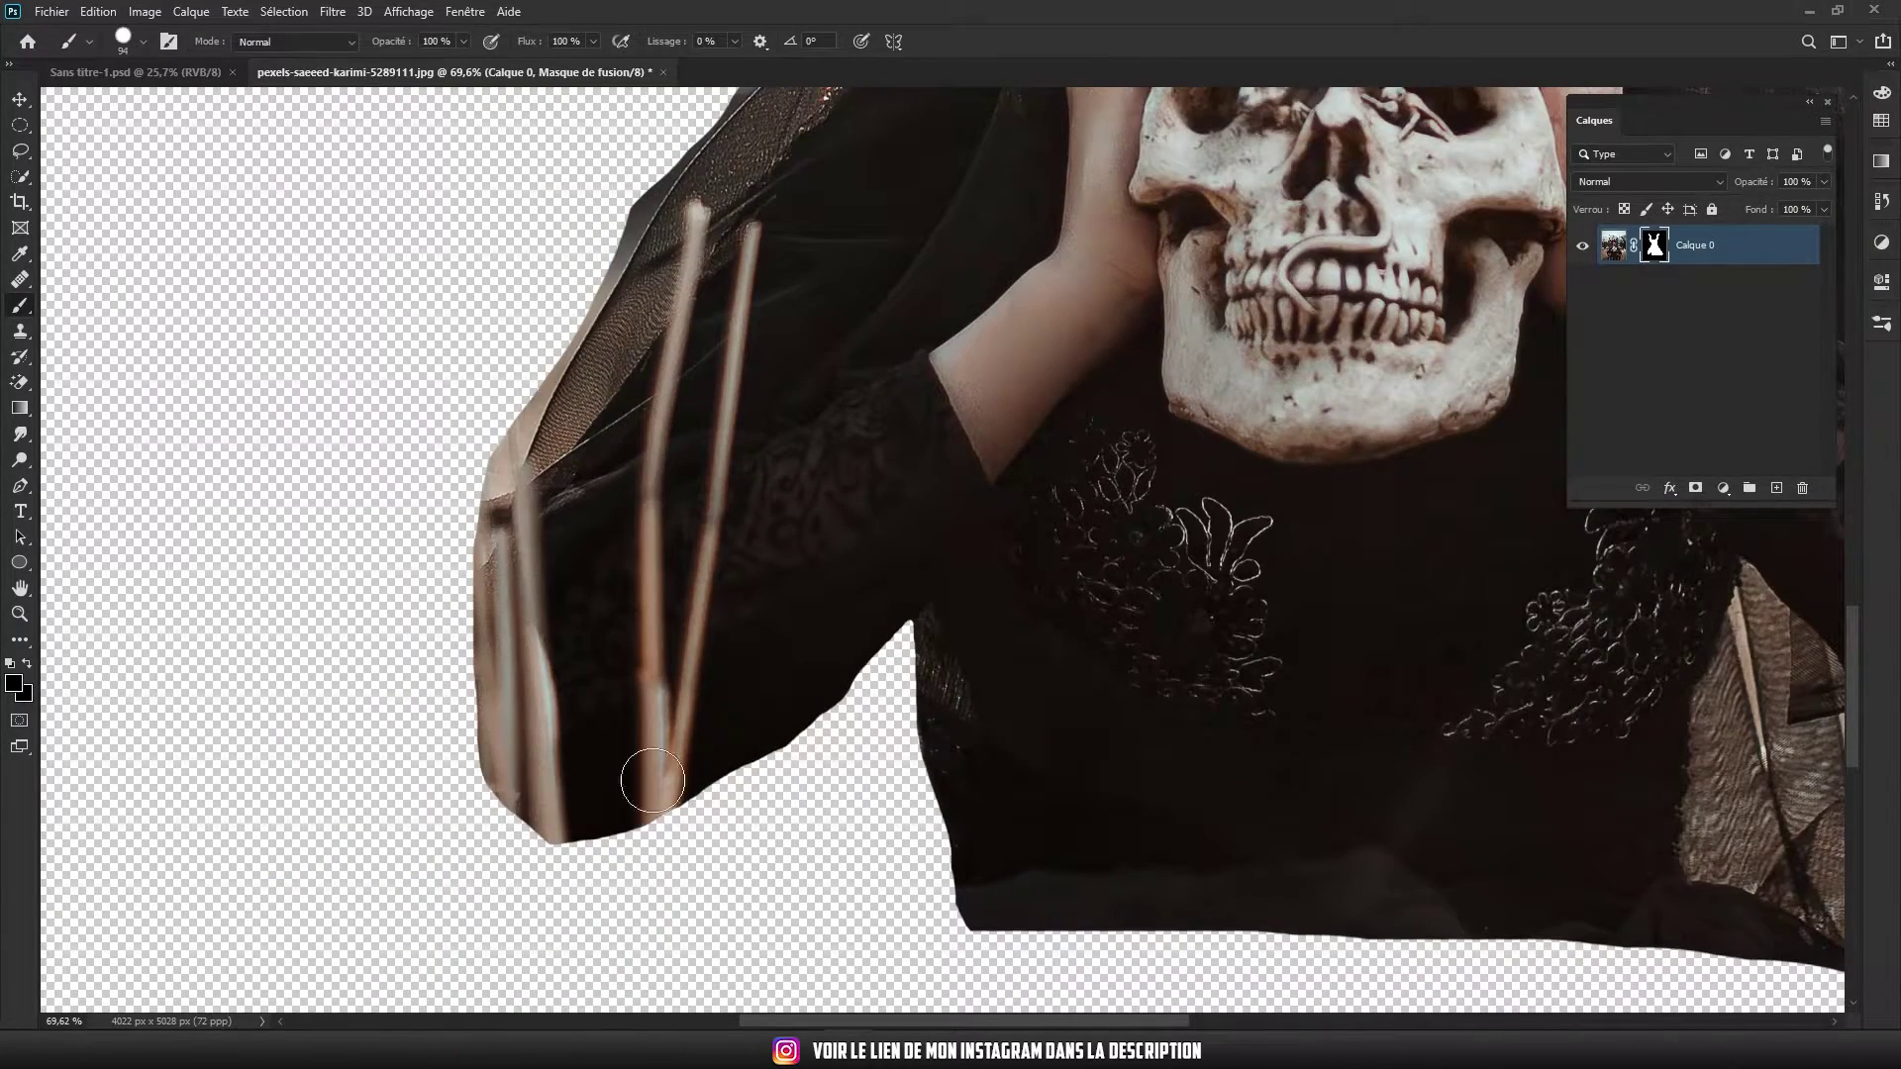
pyautogui.scroll(3, 610, 454)
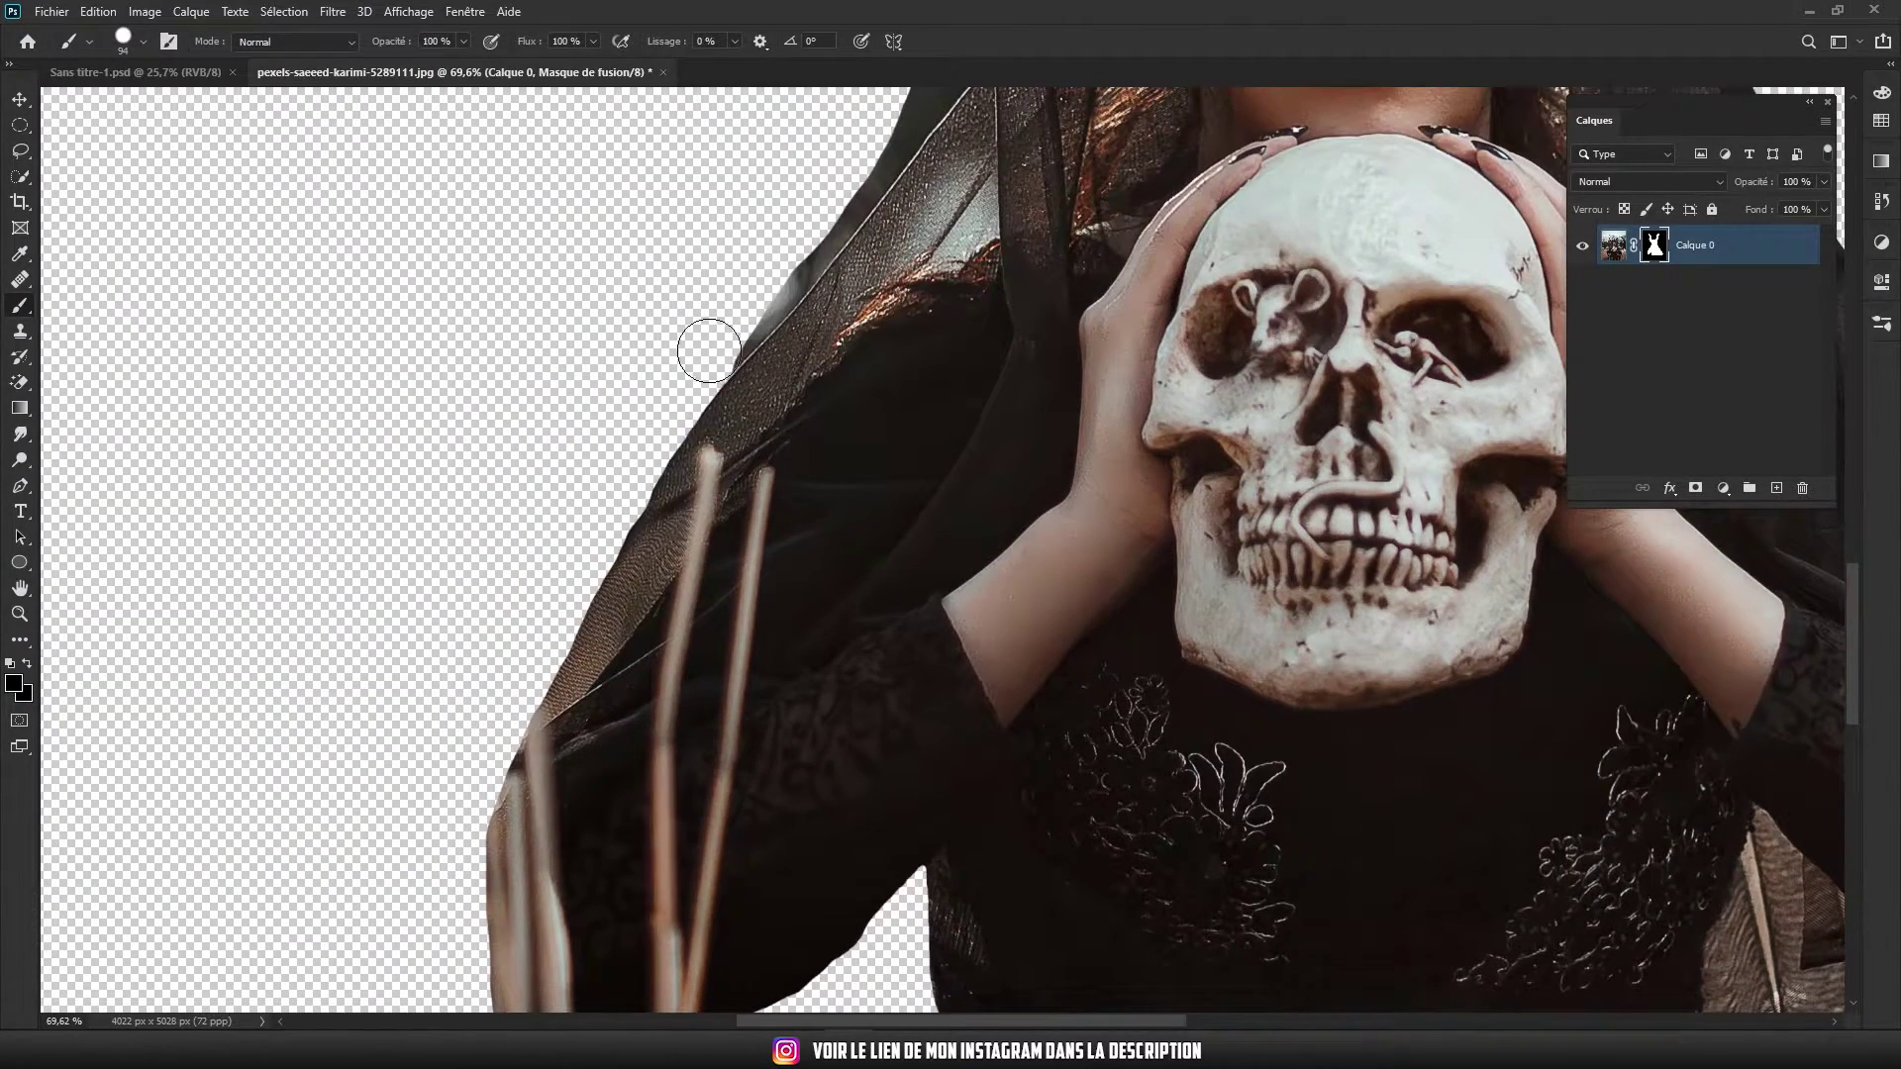
pyautogui.scroll(6, 708, 350)
pyautogui.scroll(1, 594, 708)
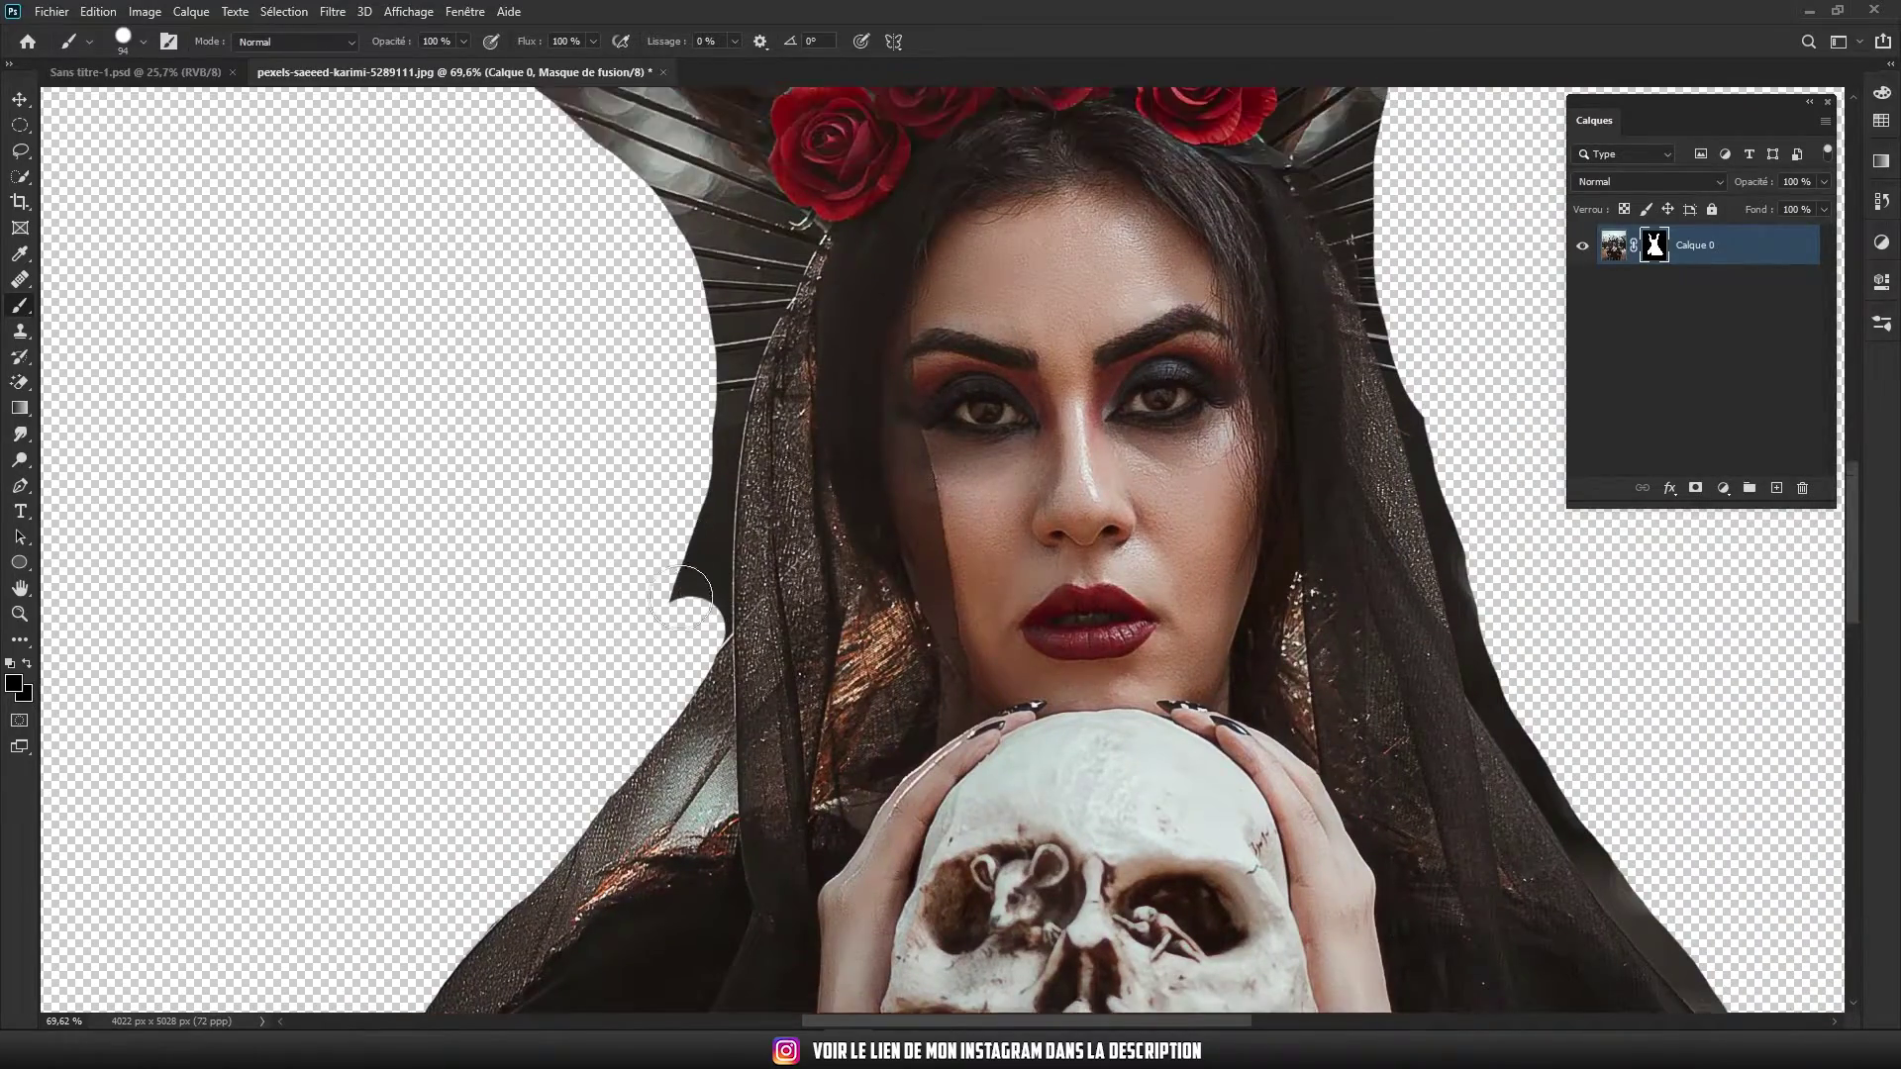
pyautogui.scroll(5, 694, 707)
pyautogui.moveTo(733, 657); pyautogui.dragTo(751, 233)
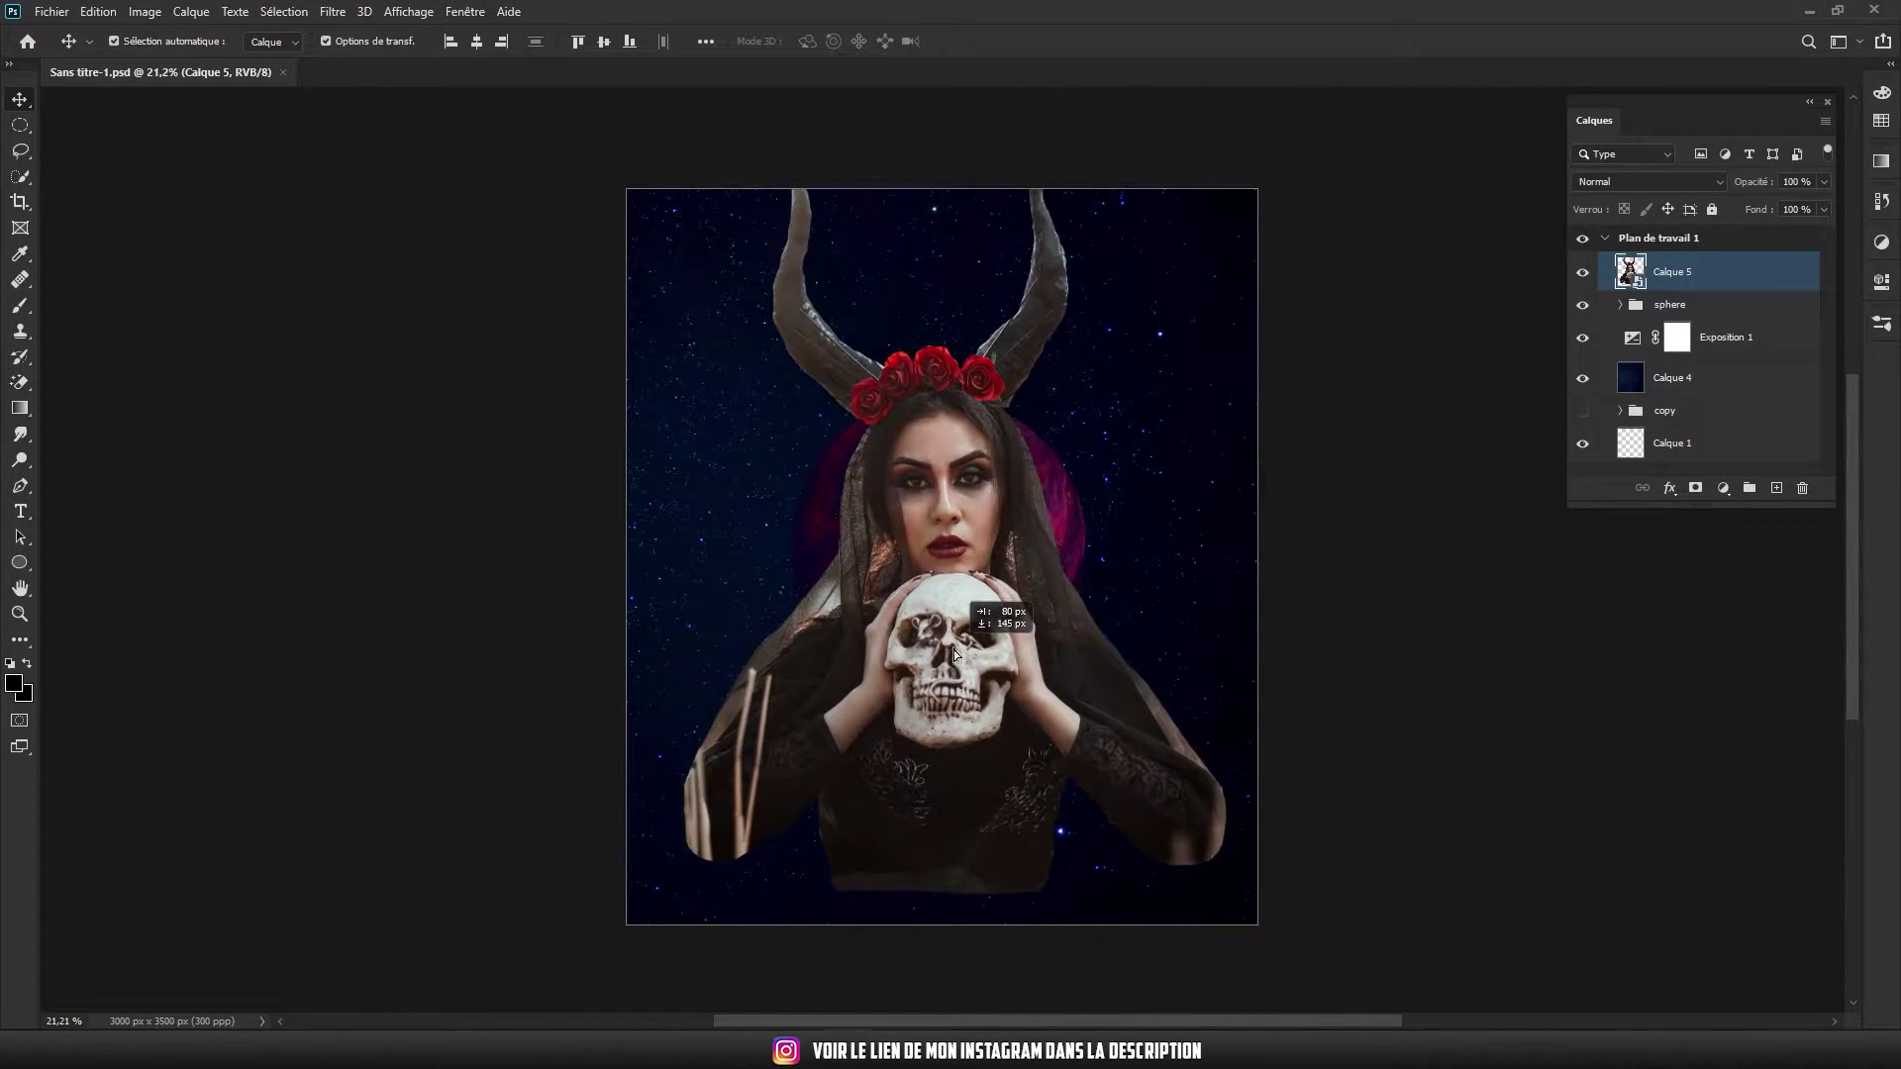
# Move and shrink the woman Calque 5 and place her beneath the planet group
pyautogui.moveTo(953, 649); pyautogui.dragTo(965, 679)
pyautogui.moveTo(1220, 114); pyautogui.dragTo(1162, 167)
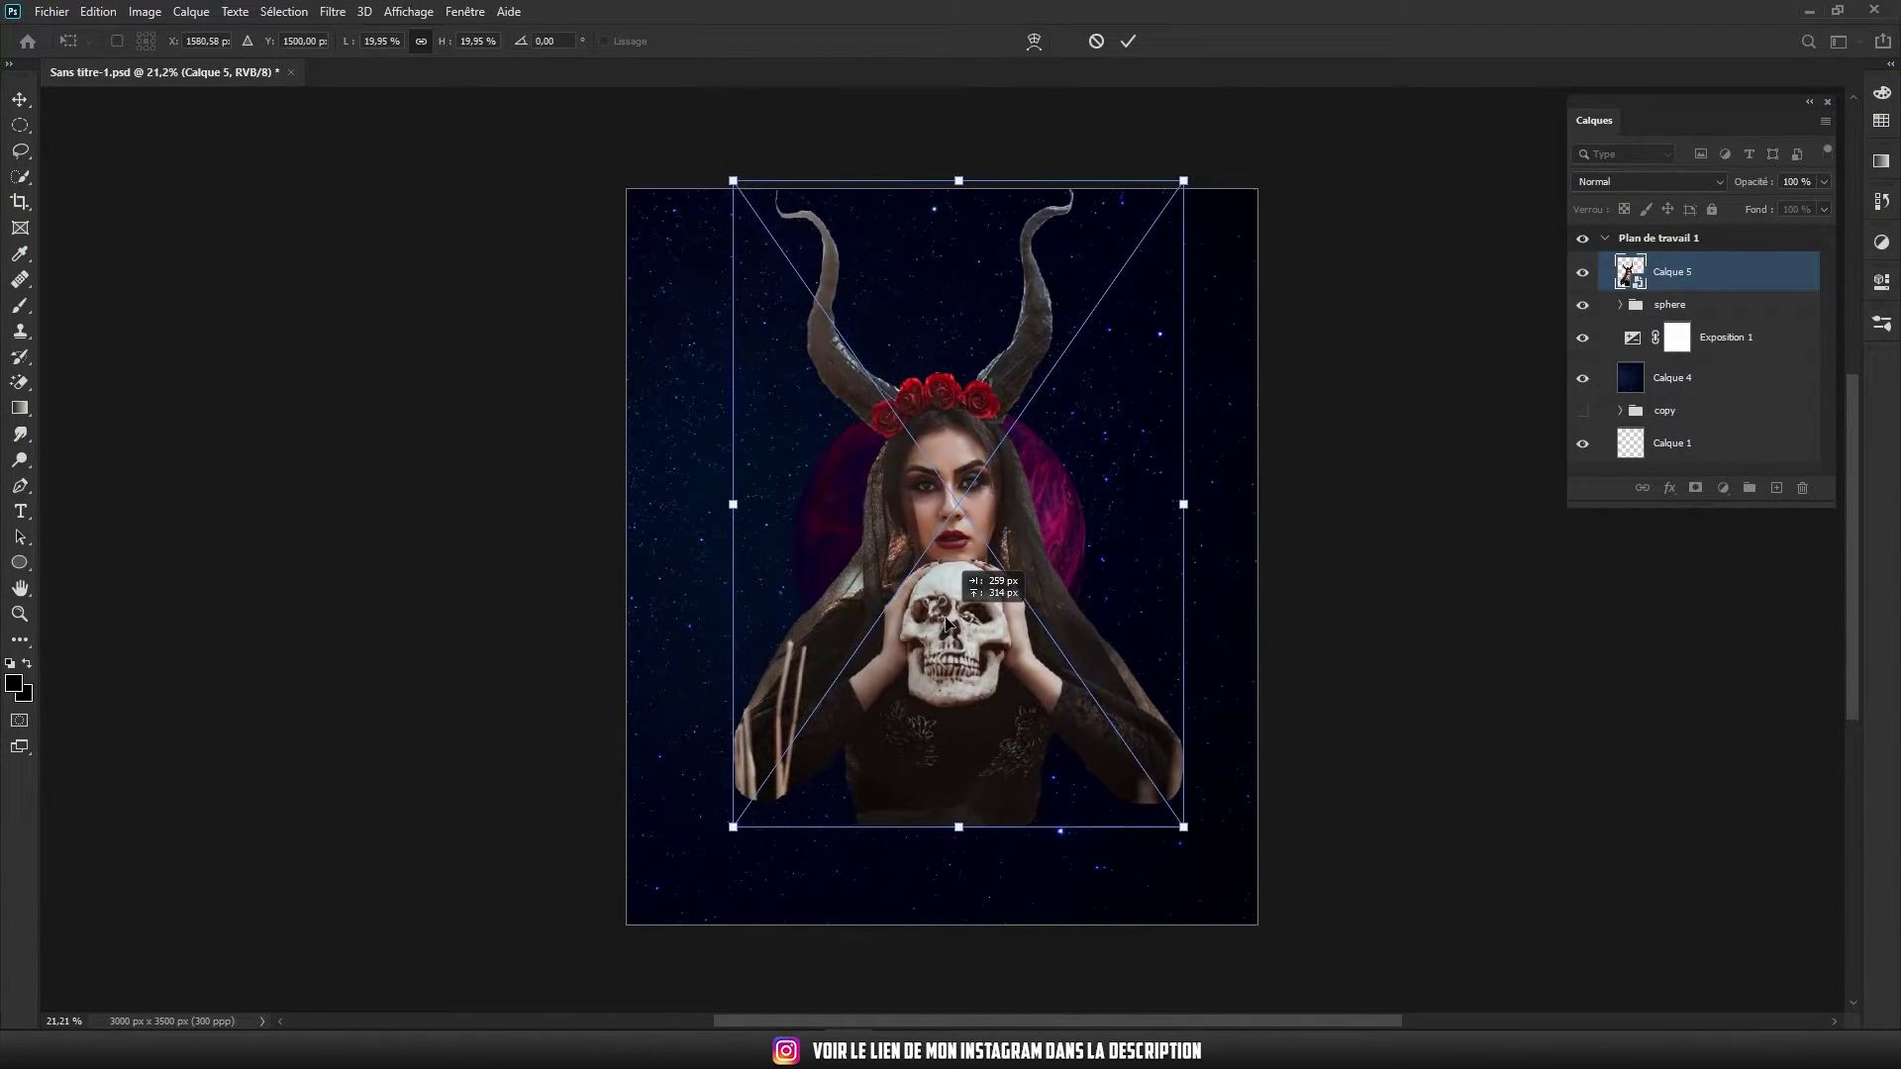
pyautogui.hotkey('ctrl', '[')
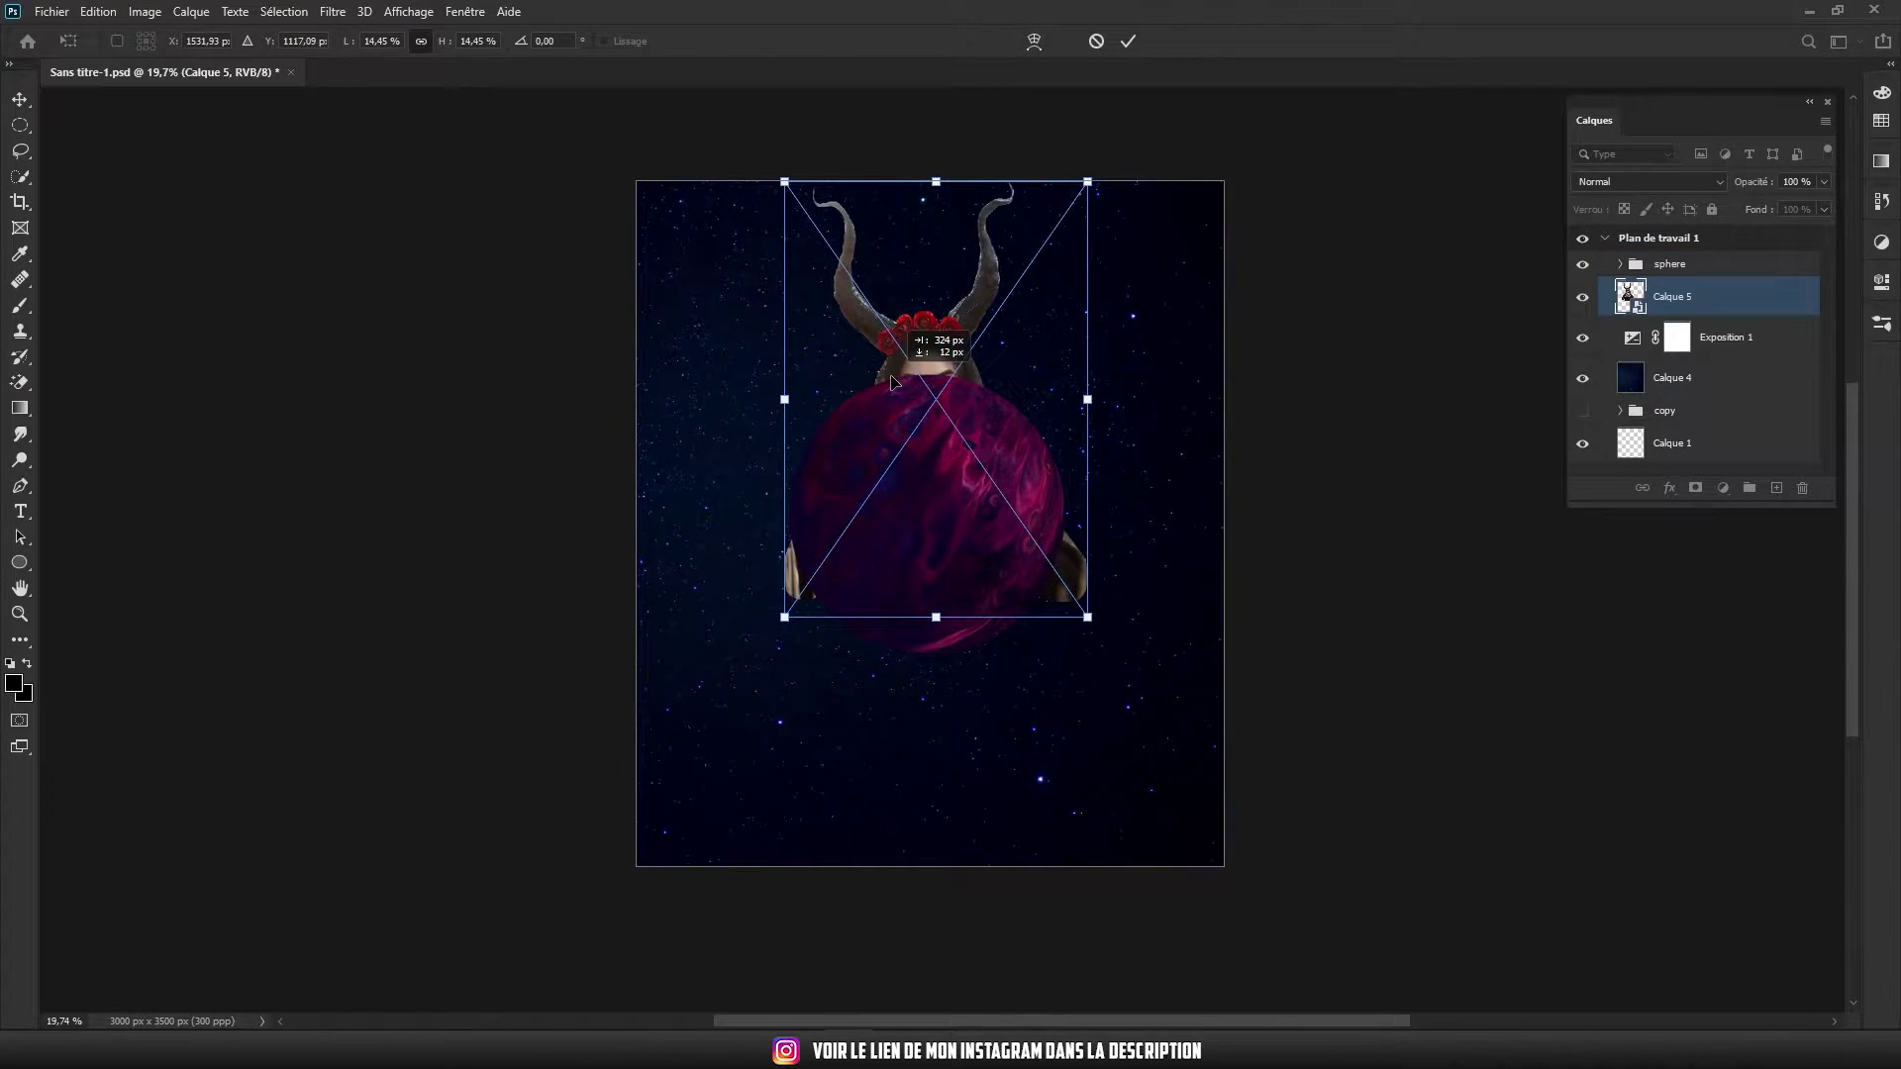
pyautogui.press('Return')
pyautogui.click(973, 485)
pyautogui.scroll(2, 973, 485)
# Duplicate the planet group and shrink the copy to about 32% between her hands
pyautogui.click(1620, 264)
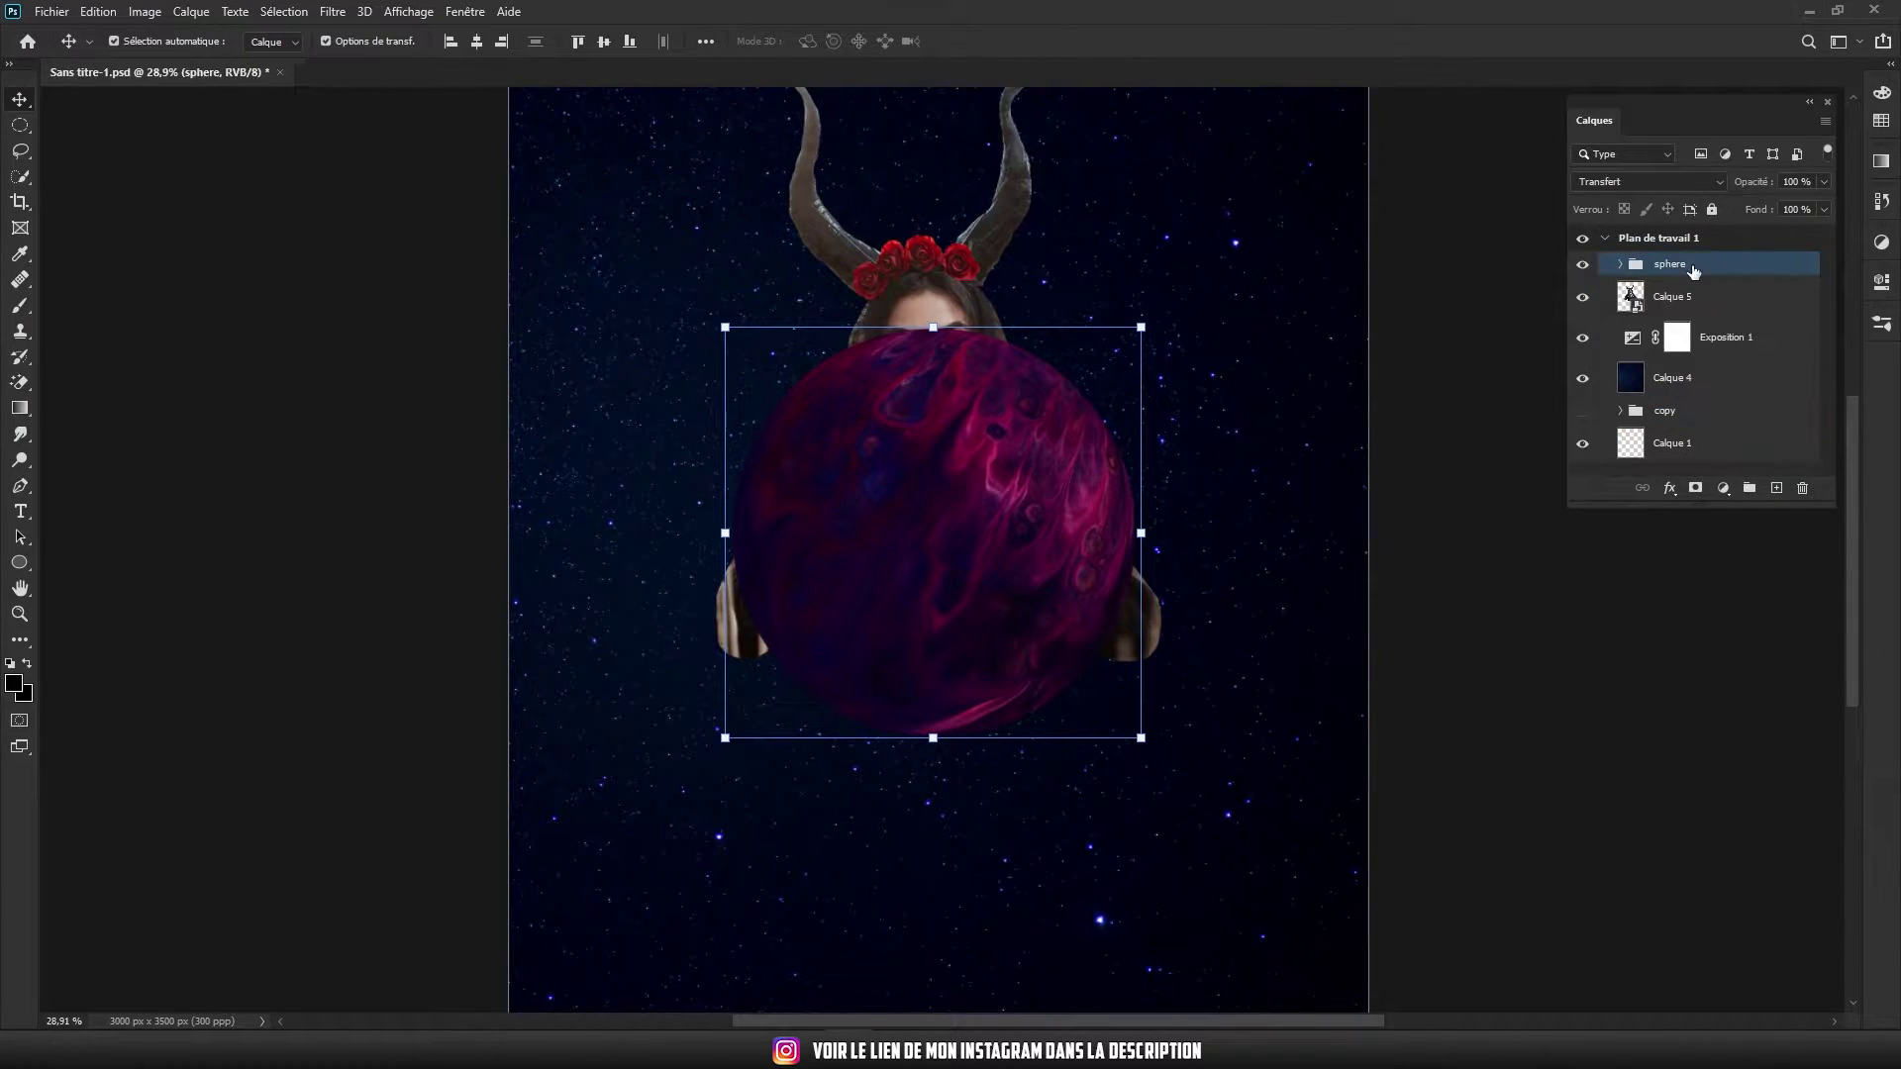
pyautogui.hotkey('ctrl', 'j')
pyautogui.moveTo(728, 329); pyautogui.dragTo(871, 466)
pyautogui.moveTo(1056, 542); pyautogui.dragTo(1001, 479)
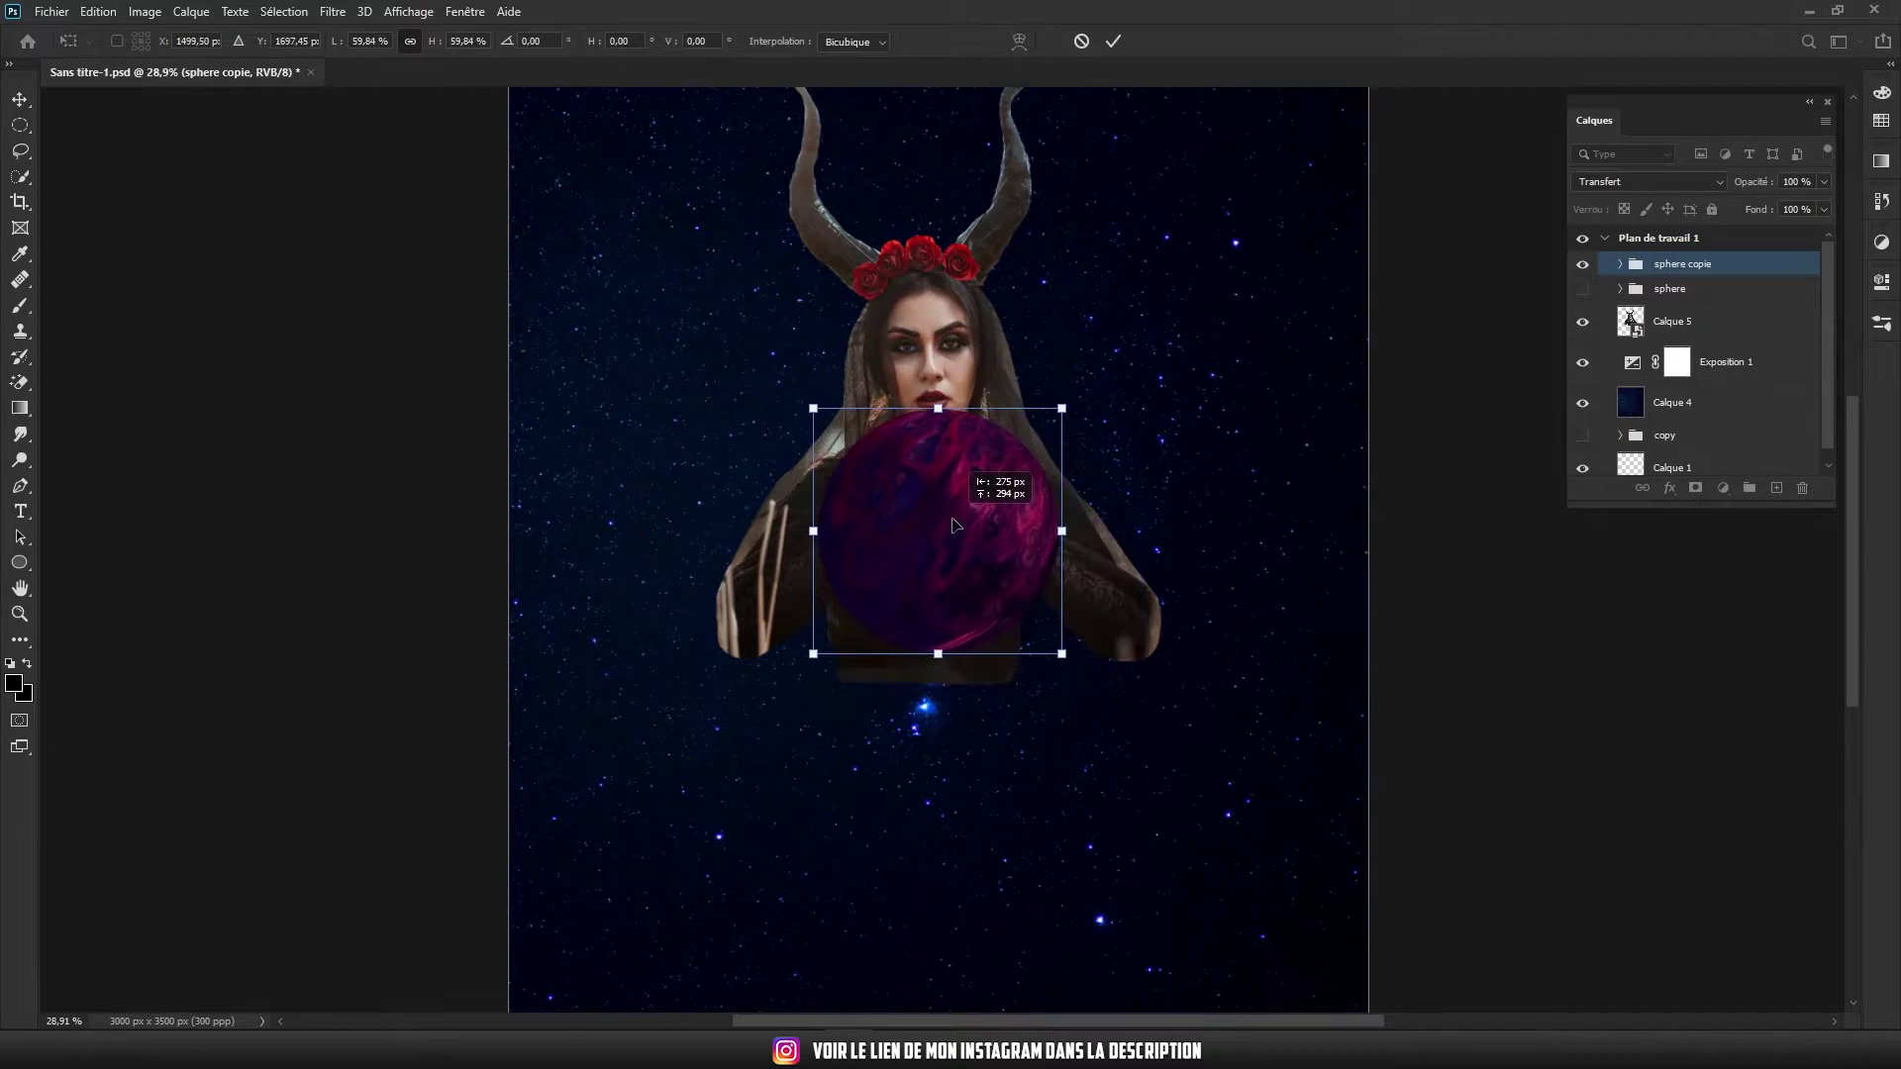
pyautogui.moveTo(1060, 402); pyautogui.dragTo(1031, 416)
pyautogui.moveTo(990, 555); pyautogui.dragTo(951, 493)
pyautogui.scroll(1, 950, 493)
pyautogui.moveTo(1042, 620); pyautogui.dragTo(1001, 577)
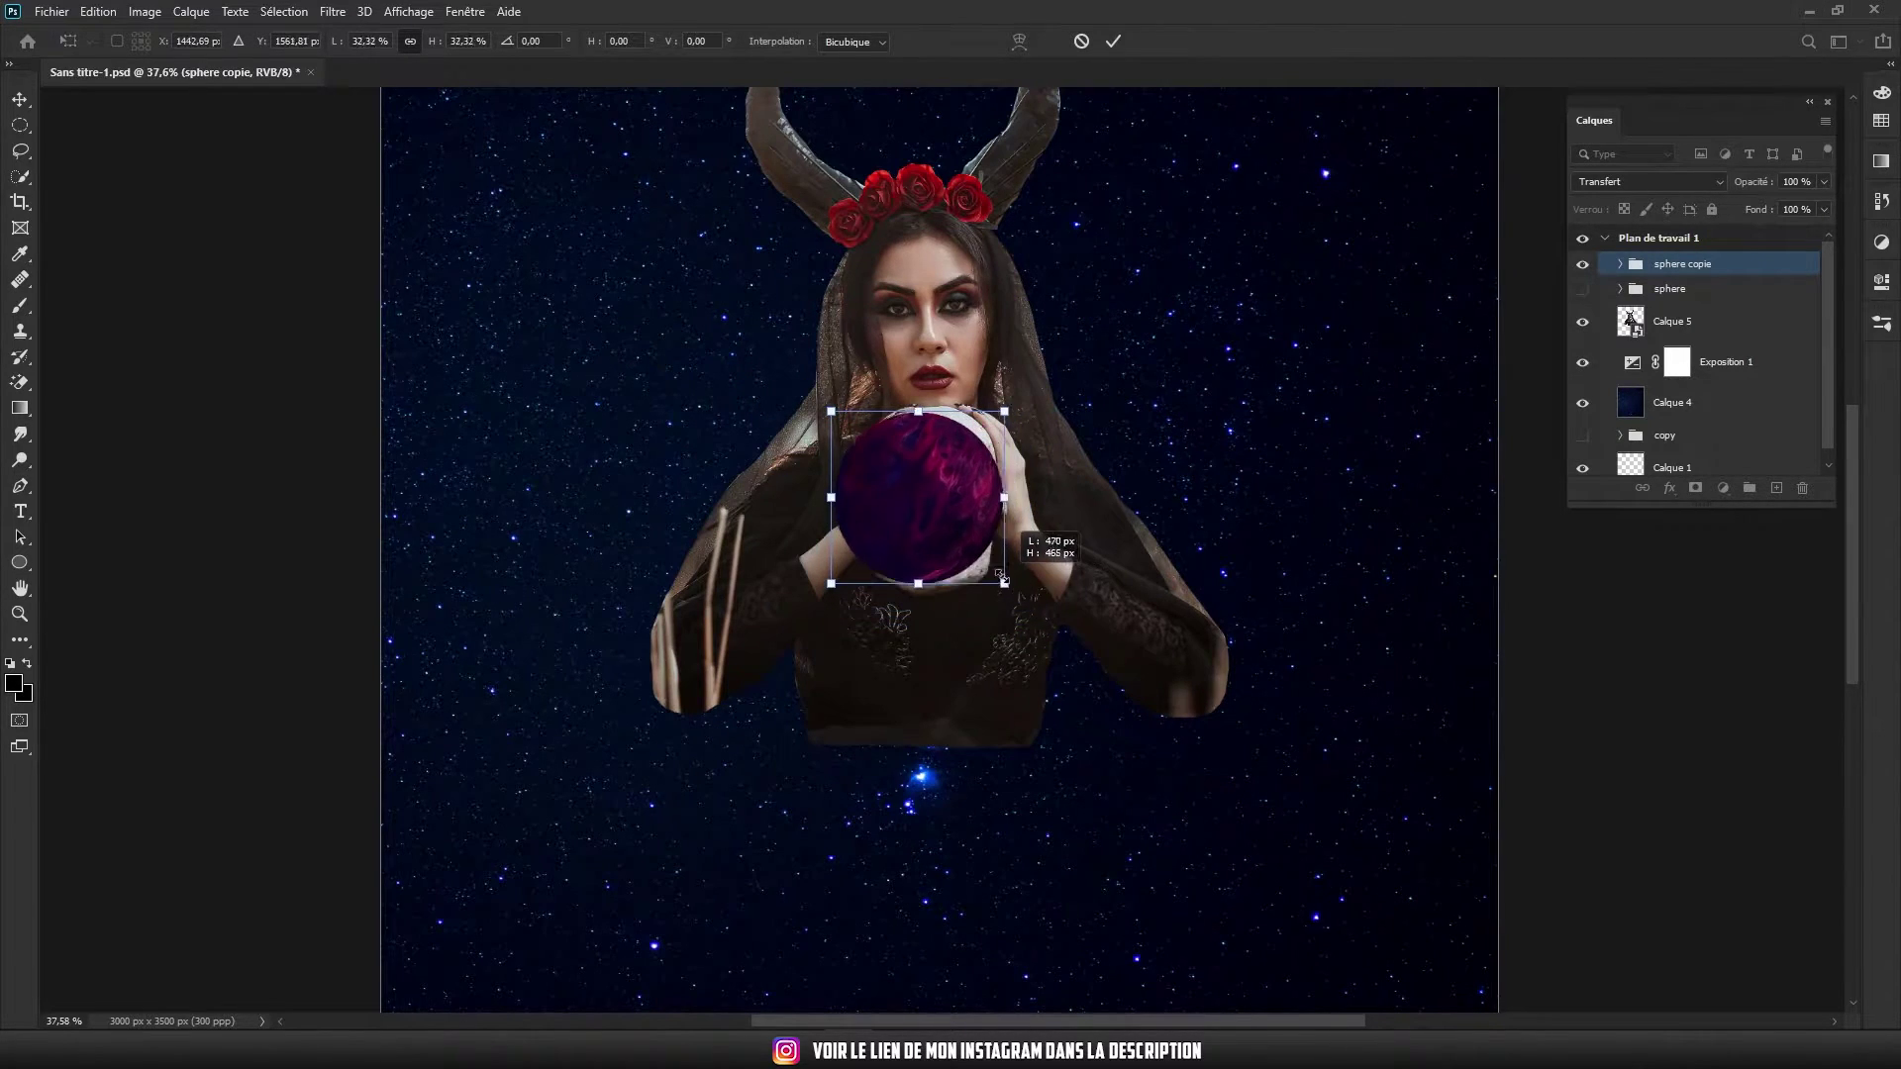
pyautogui.scroll(2, 913, 492)
pyautogui.moveTo(912, 492); pyautogui.dragTo(899, 475)
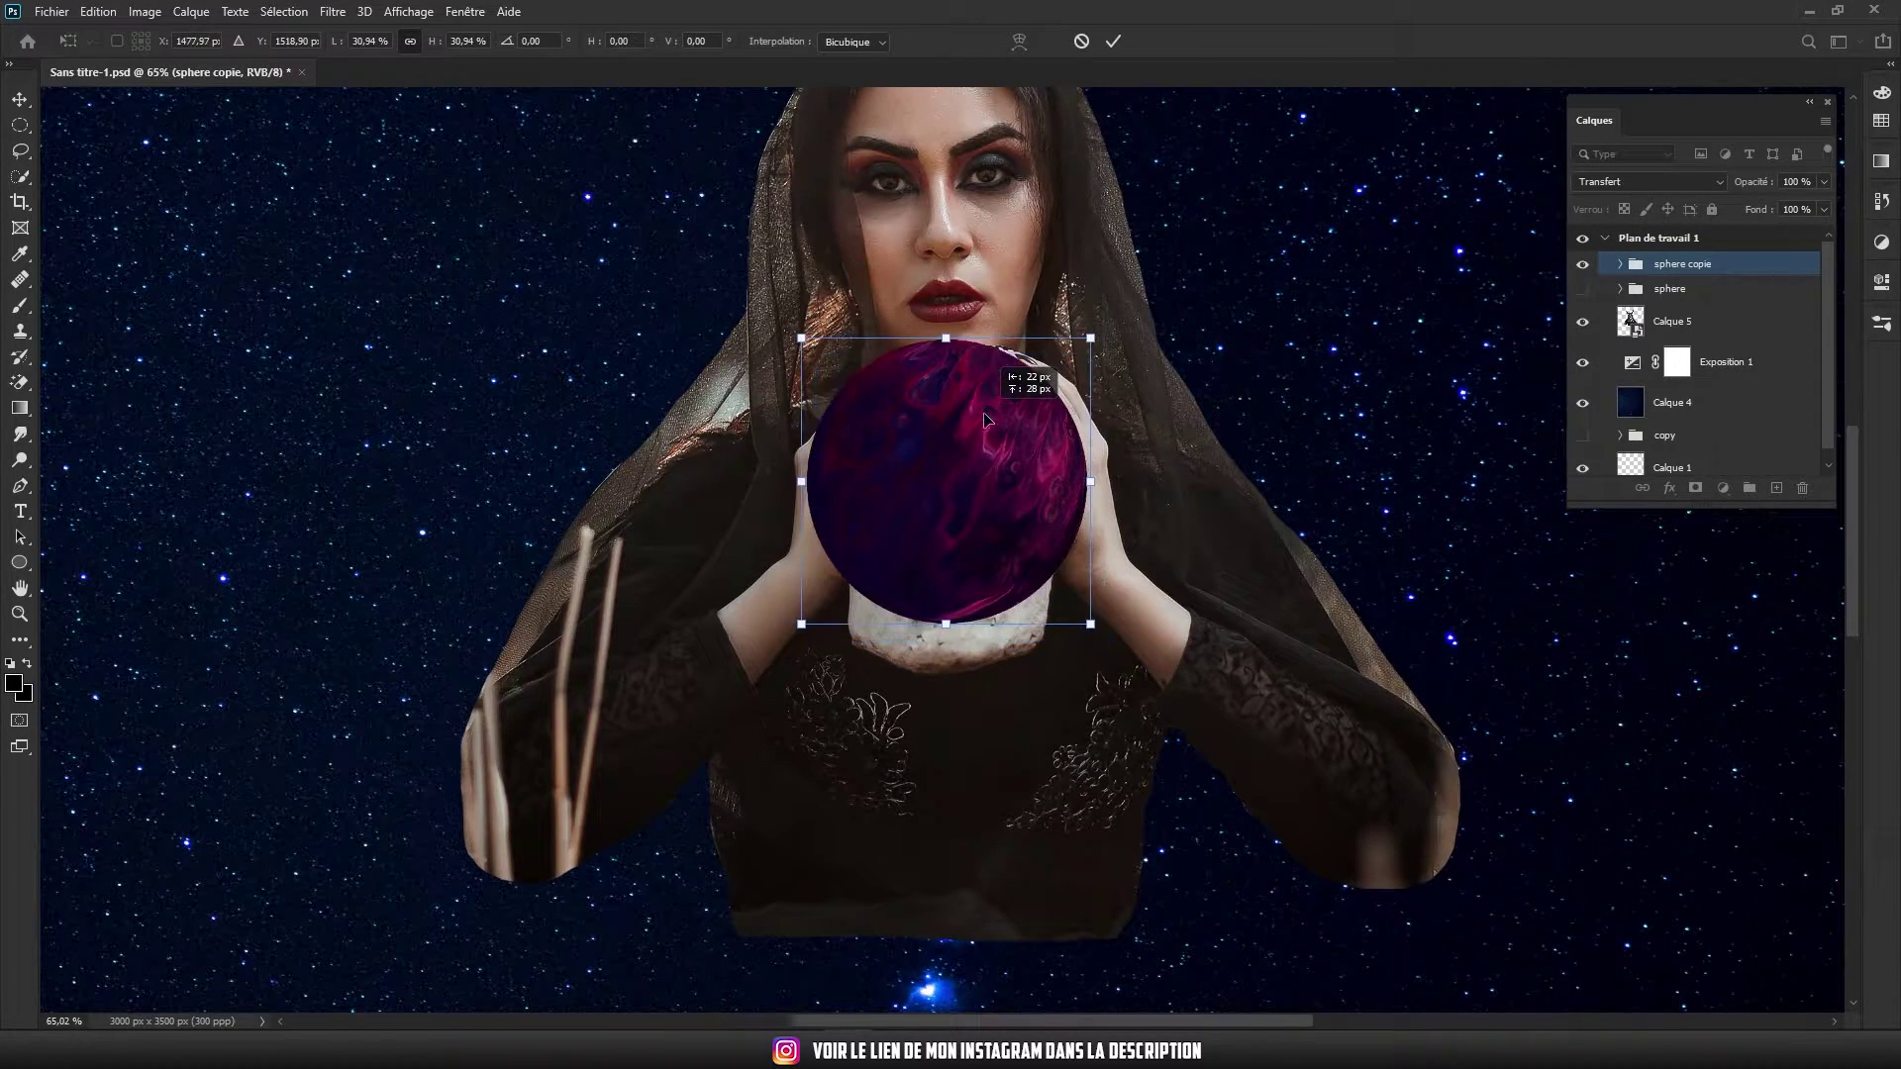
pyautogui.scroll(3, 956, 376)
pyautogui.press('Return')
# Shift the planet copy slightly right and down and rescale it to about 96%, raising it
pyautogui.moveTo(945, 561); pyautogui.dragTo(956, 580)
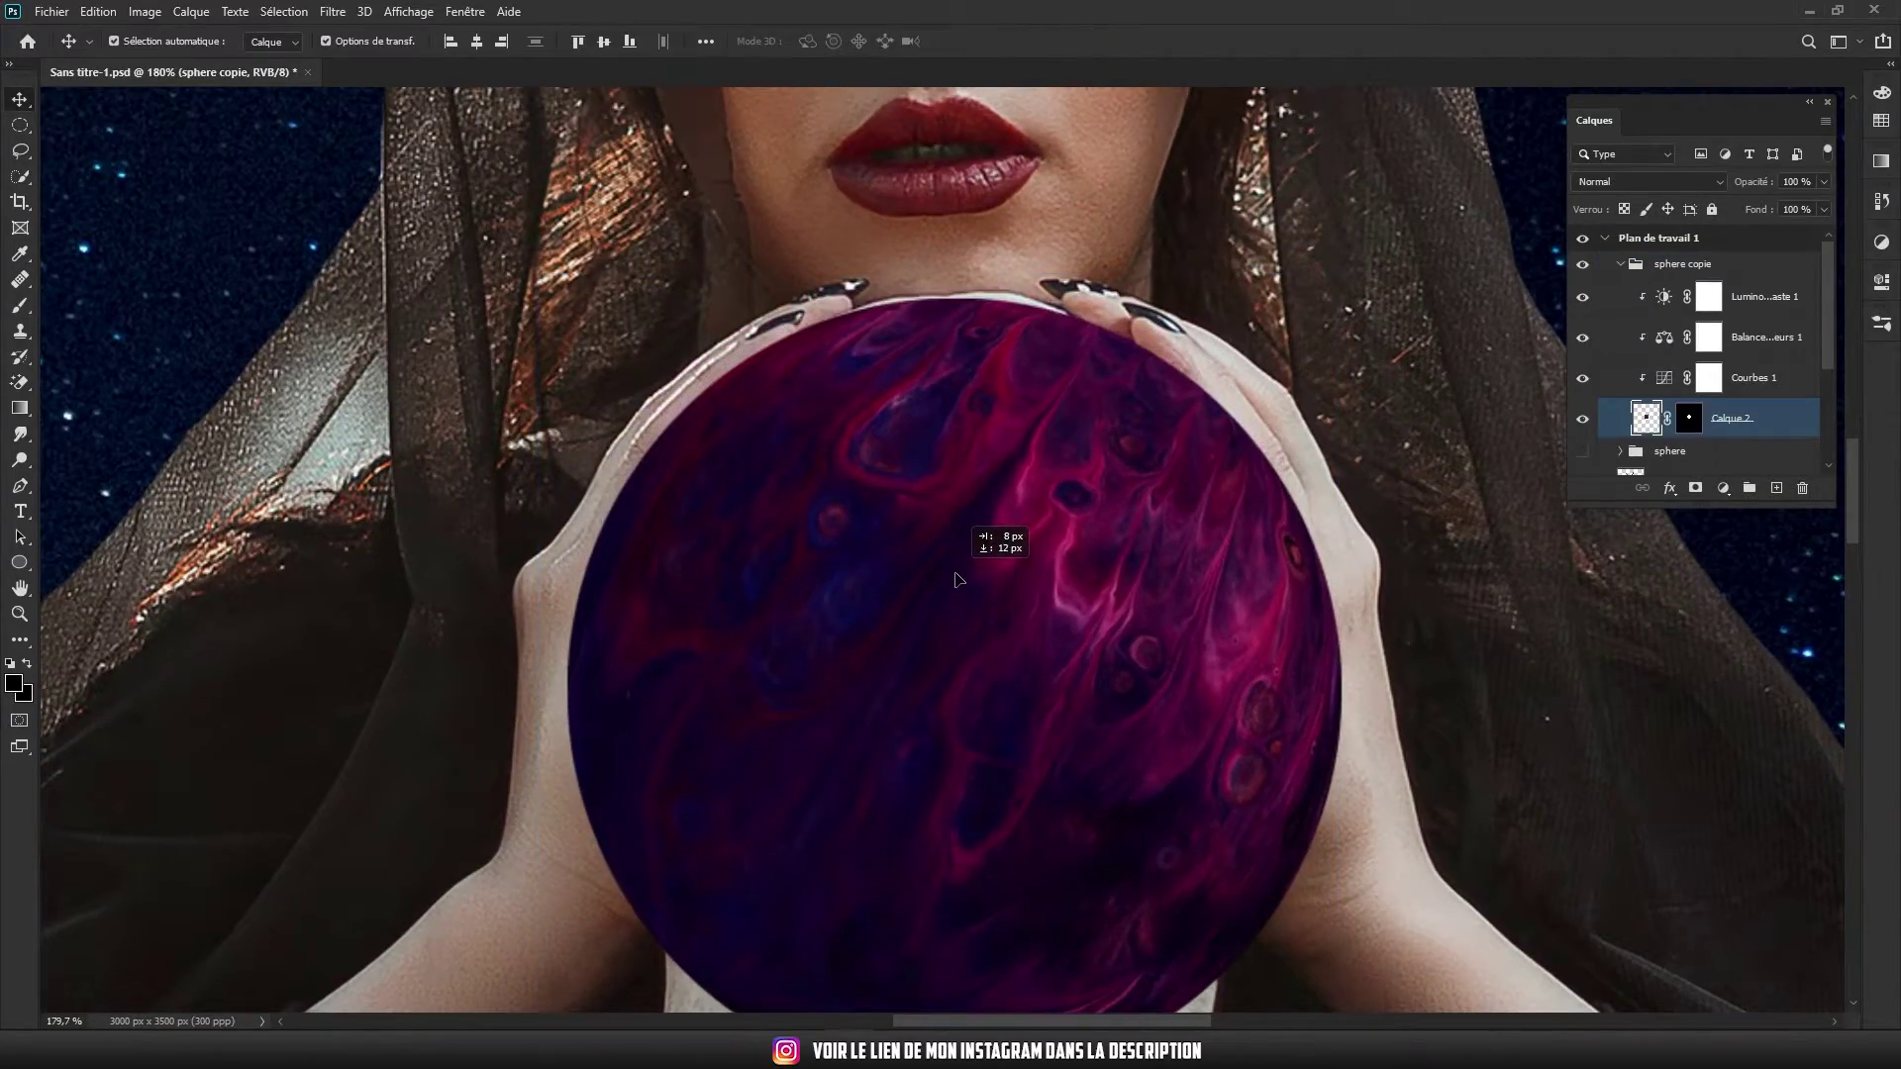
pyautogui.hotkey('ctrl', 't')
pyautogui.scroll(-3, 955, 579)
pyautogui.scroll(2, 951, 495)
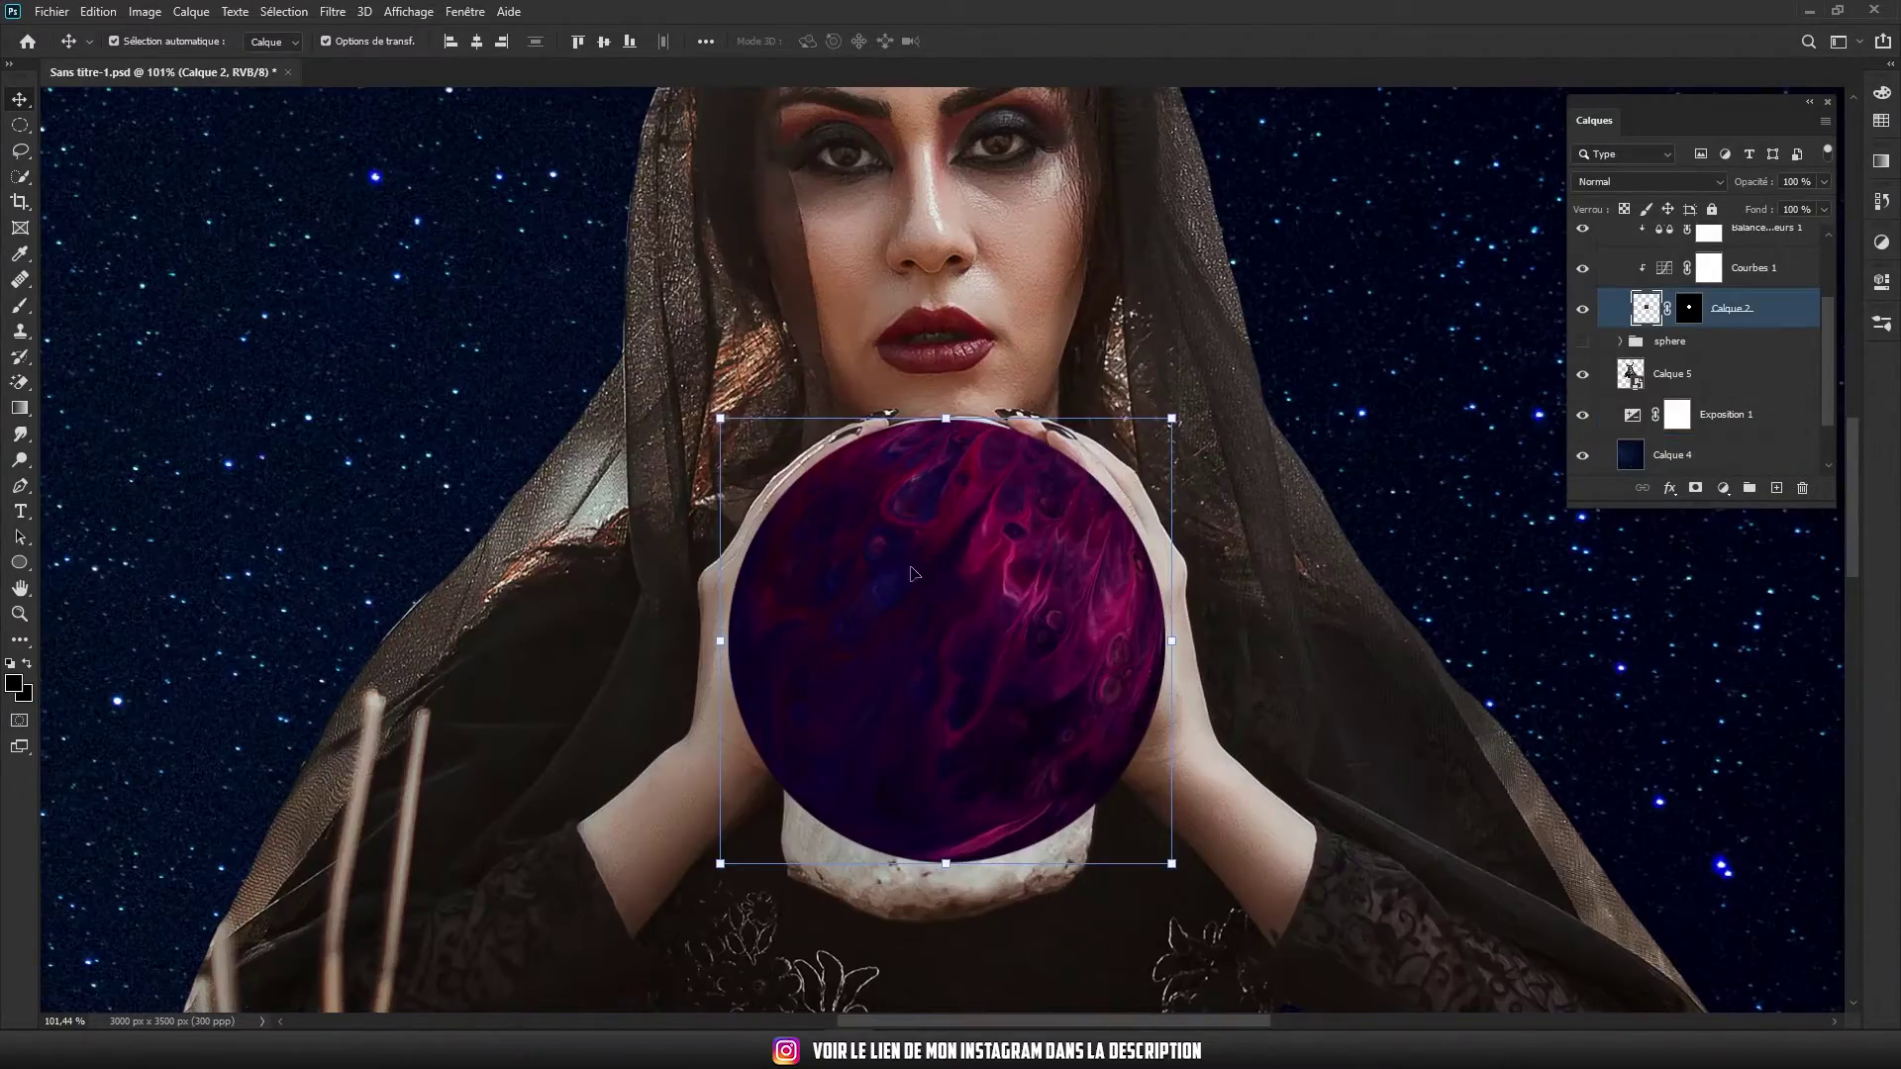
pyautogui.moveTo(742, 425); pyautogui.dragTo(762, 442)
pyautogui.moveTo(905, 622); pyautogui.dragTo(907, 599)
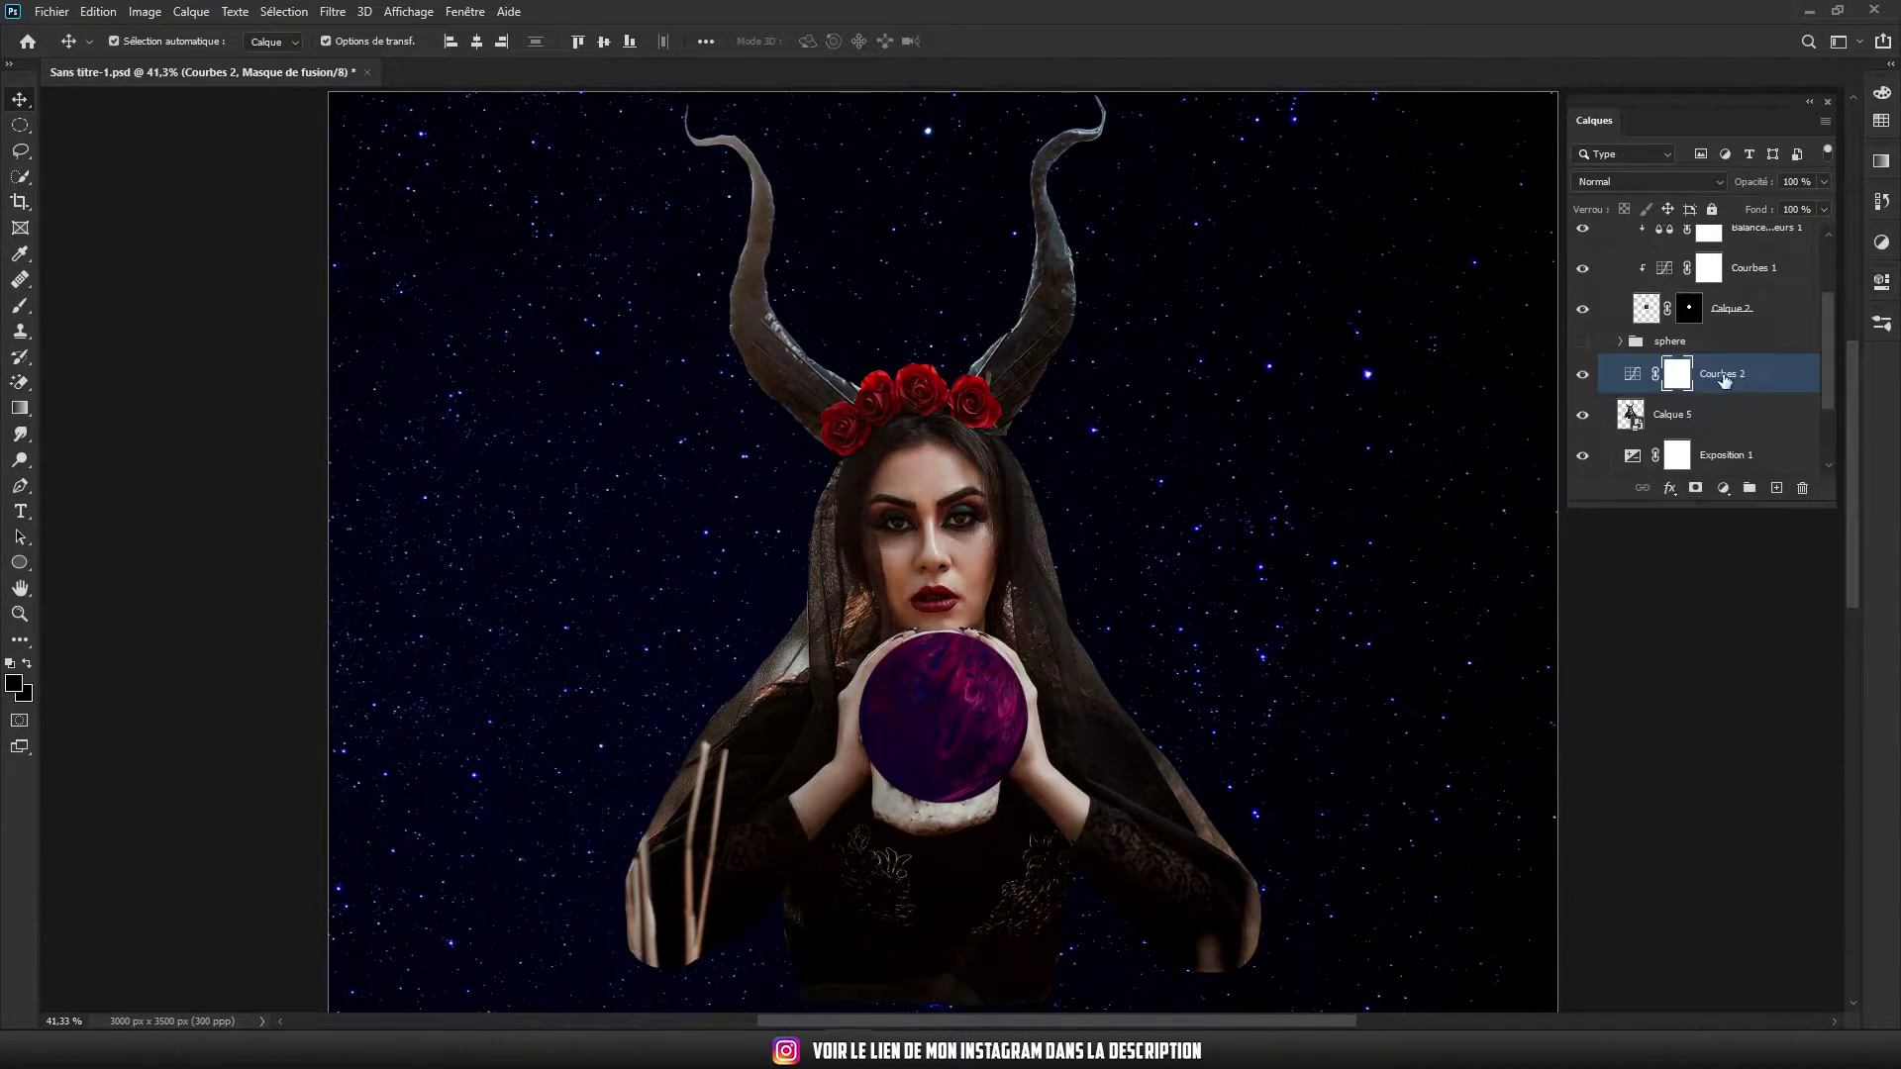
# Add a clipped Levels adjustment to the woman with black input raised to 2
pyautogui.click(1680, 495)
pyautogui.click(1702, 586)
pyautogui.moveTo(1727, 485)
pyautogui.mouseDown()
pyautogui.moveTo(1707, 487)
pyautogui.moveTo(1743, 491)
pyautogui.mouseUp()
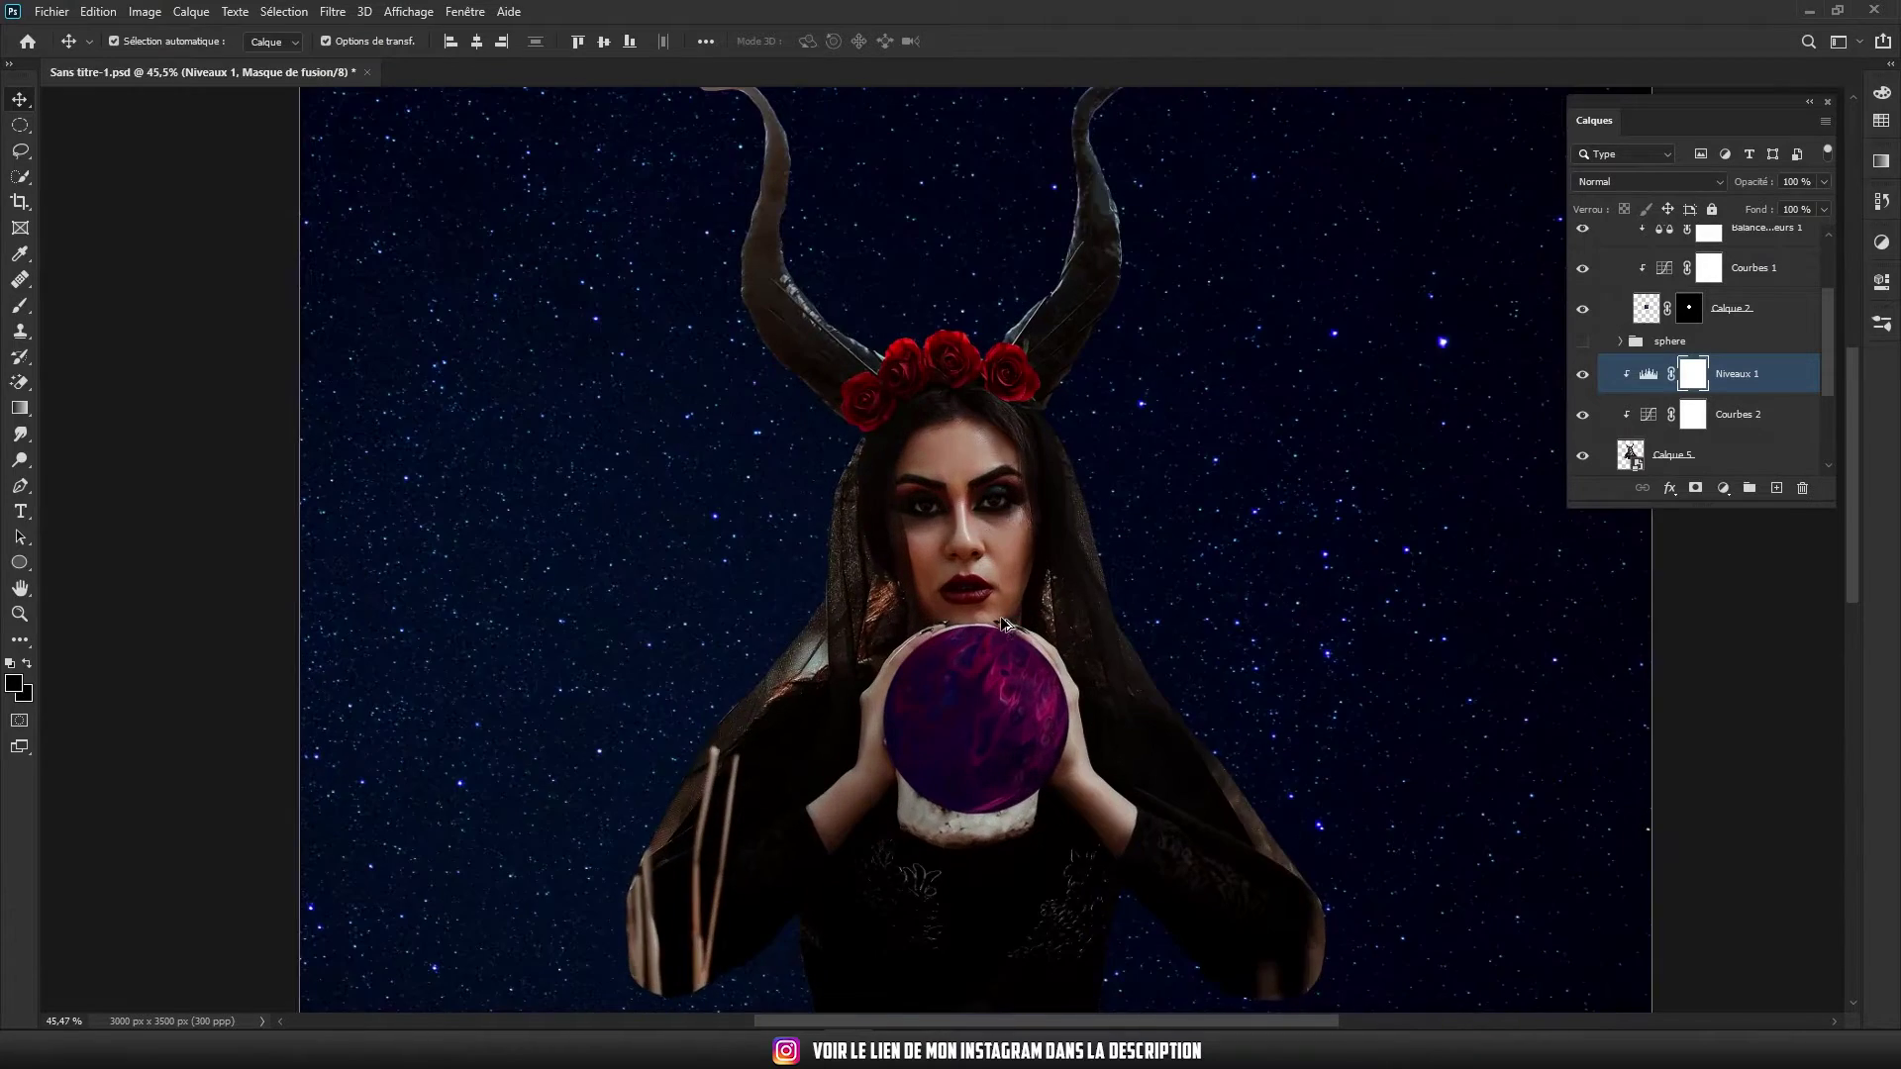
pyautogui.scroll(-5, 1010, 669)
pyautogui.scroll(3, 1010, 668)
pyautogui.scroll(2, 1009, 668)
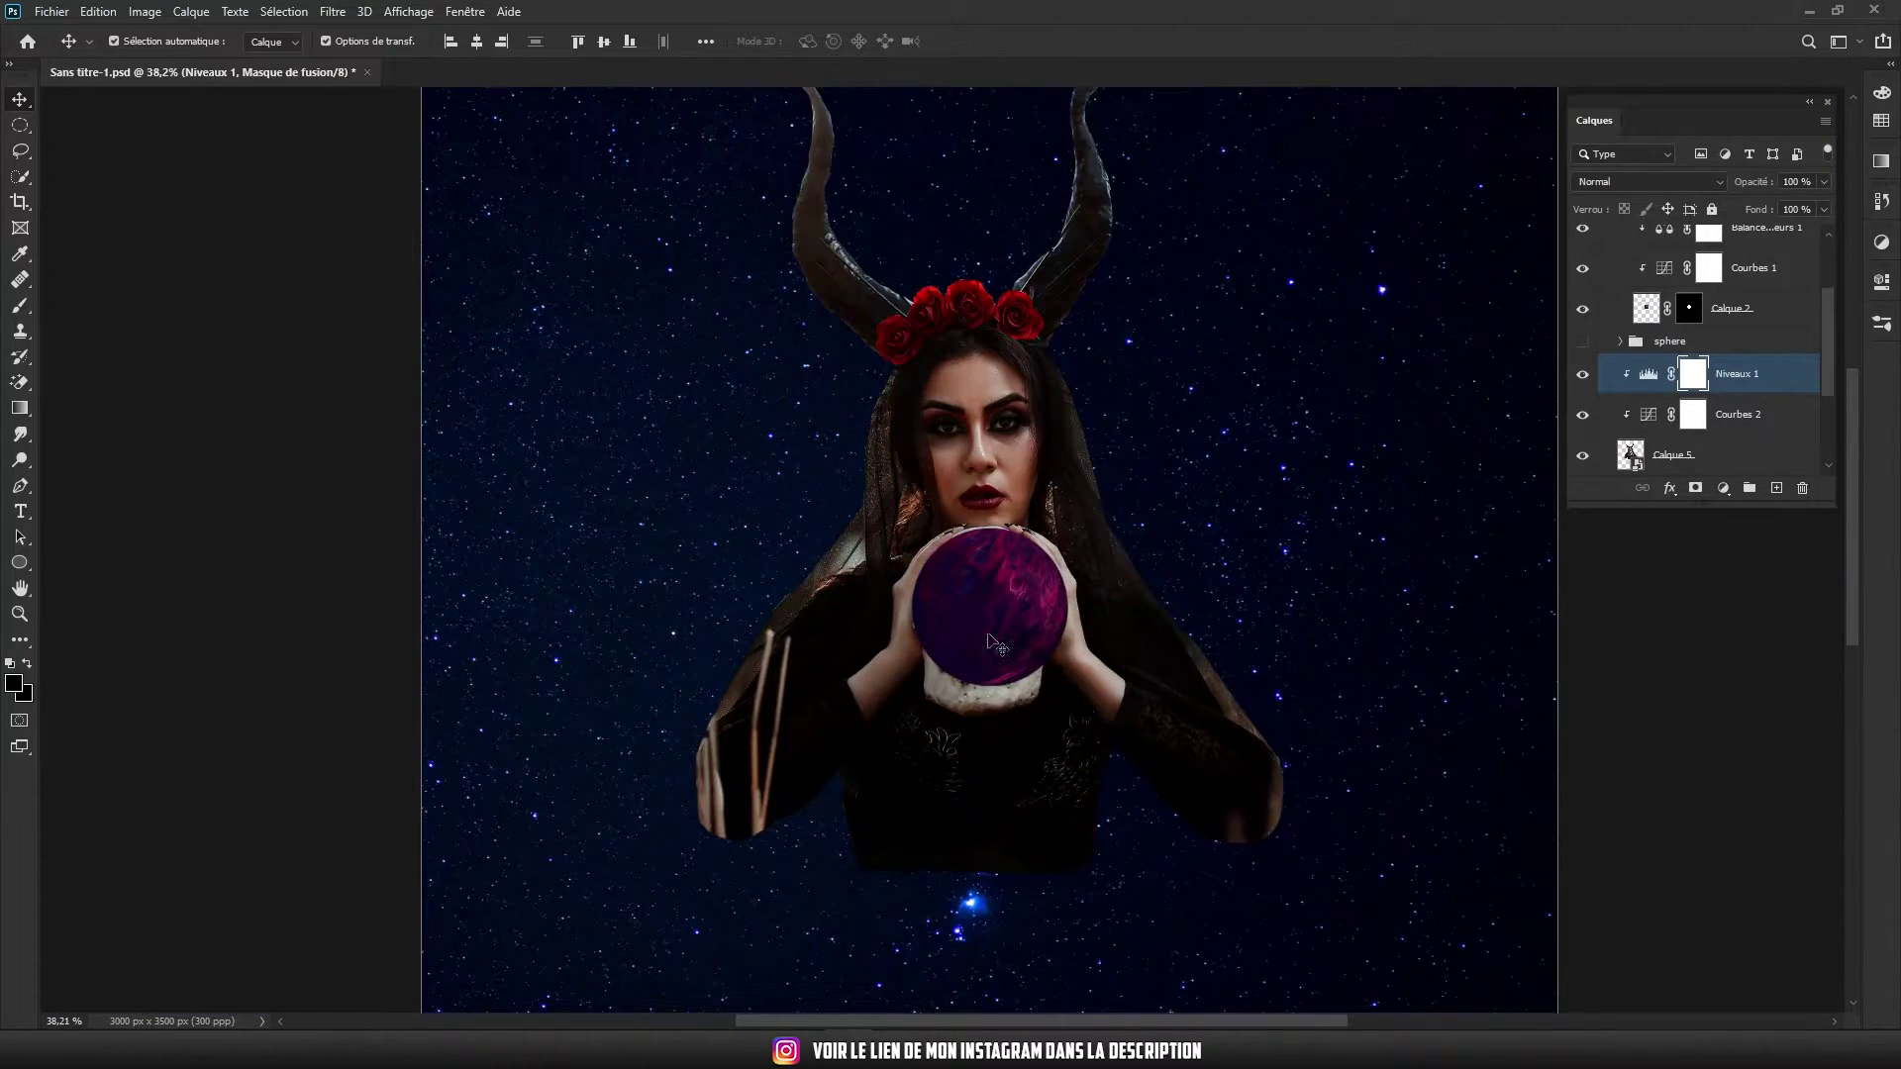
# Add a Brightness/Contrast adjustment to Calque 5 with brightness -74 and contrast -19
pyautogui.click(1674, 454)
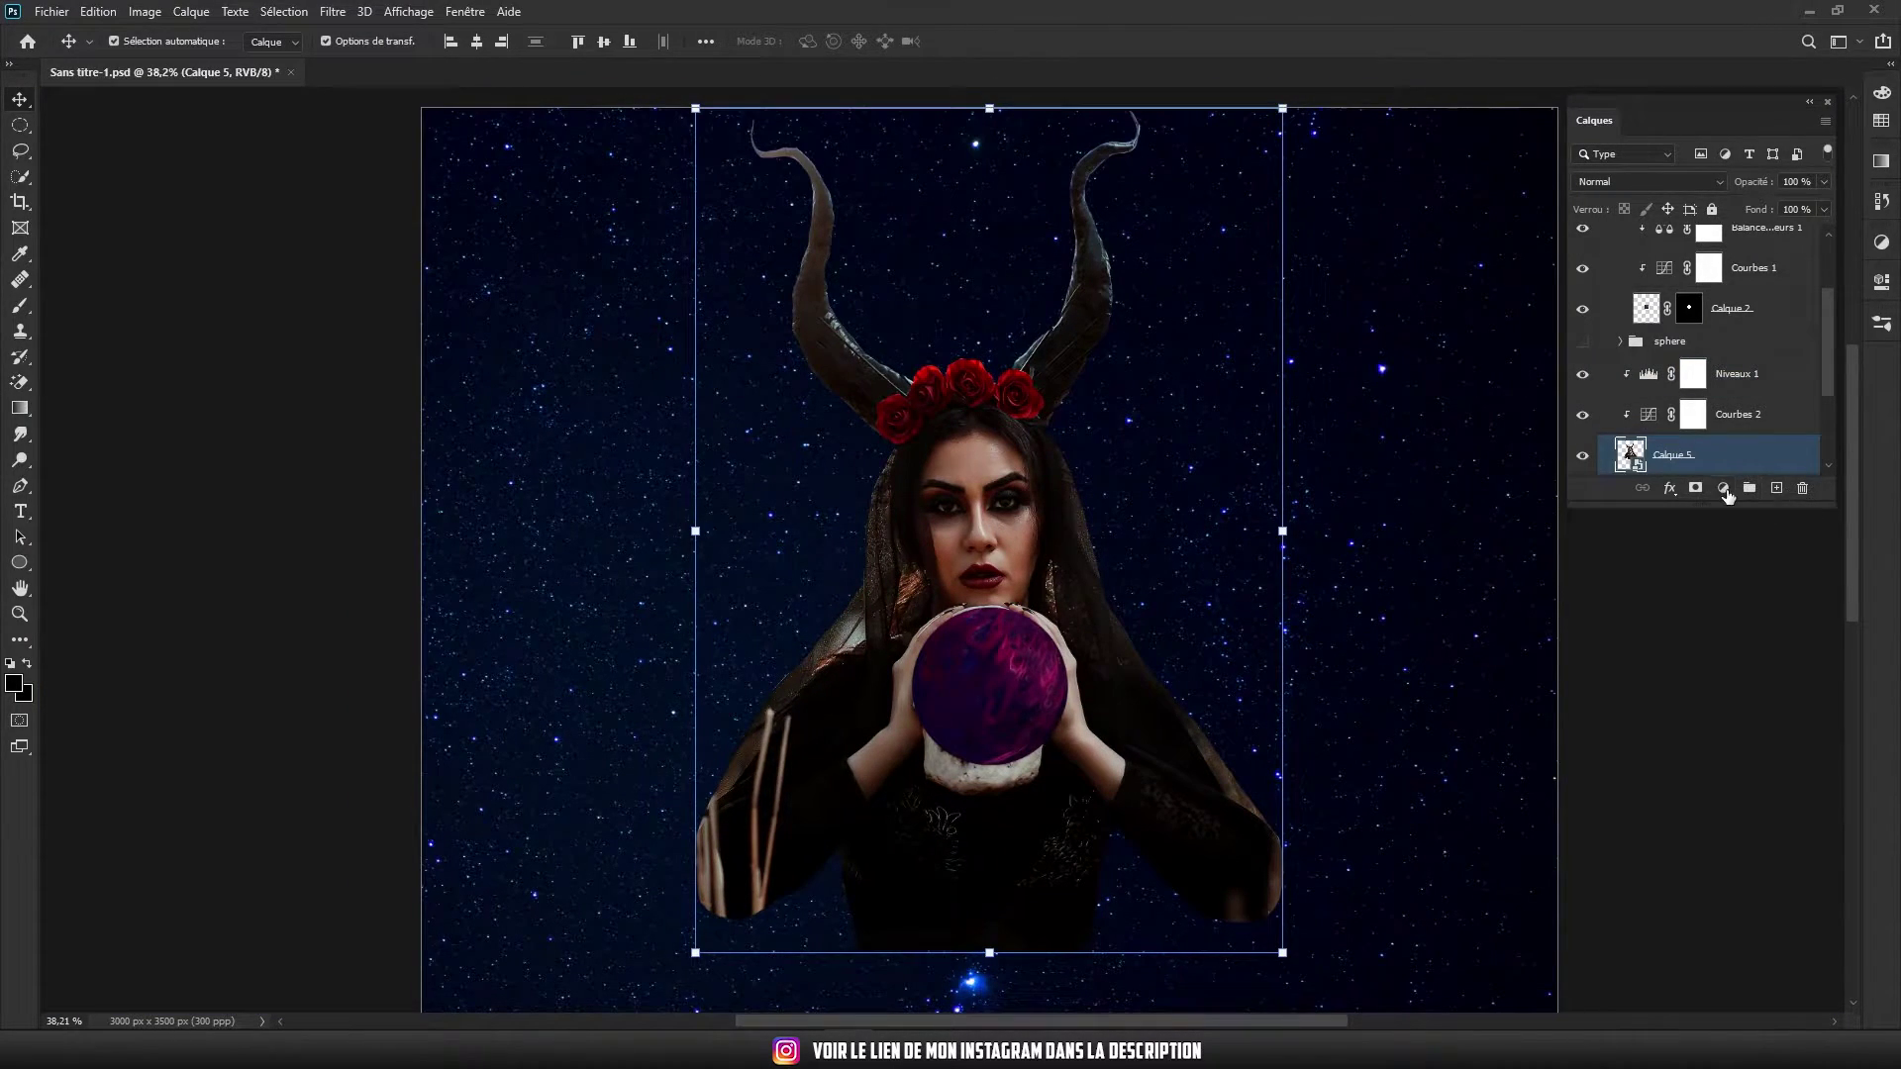
pyautogui.click(1724, 489)
pyautogui.click(1742, 566)
pyautogui.moveTo(1753, 433); pyautogui.dragTo(1829, 433)
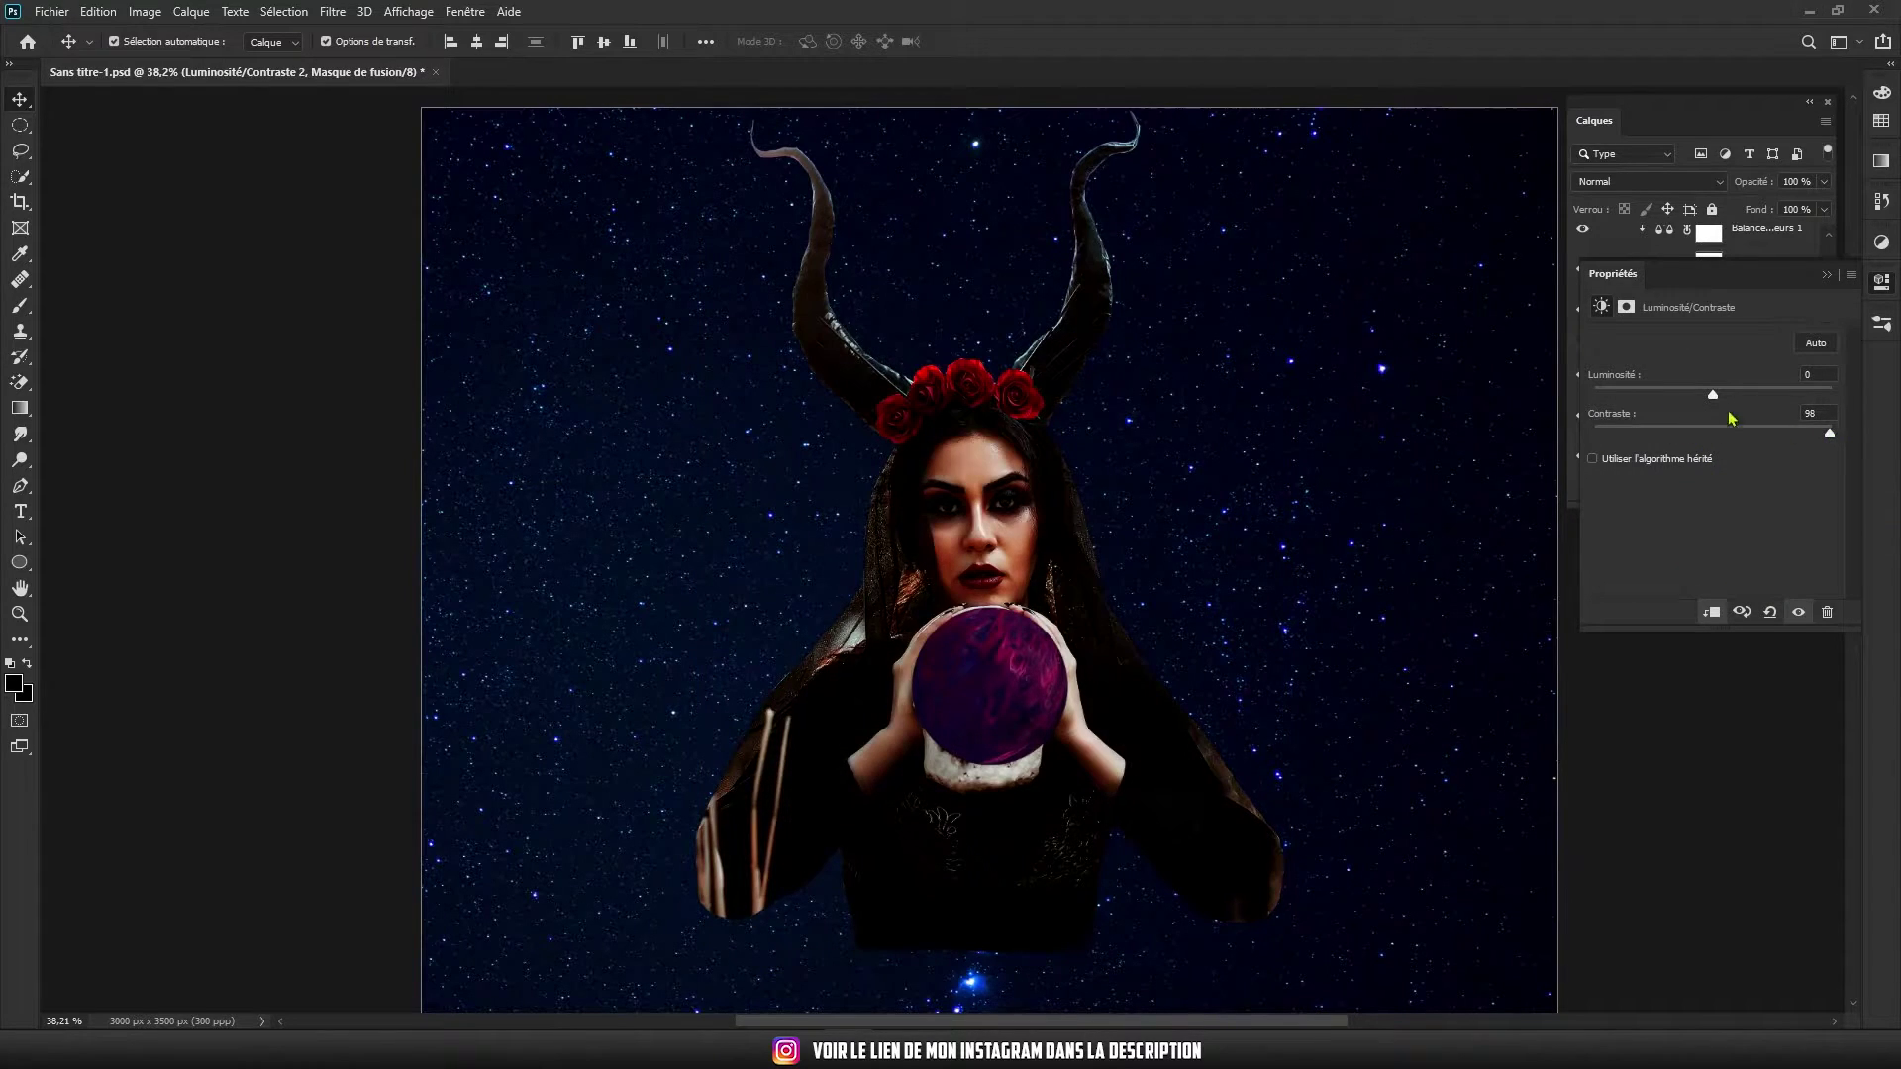
pyautogui.moveTo(1712, 394); pyautogui.dragTo(1633, 394)
pyautogui.moveTo(1830, 433); pyautogui.dragTo(1738, 433)
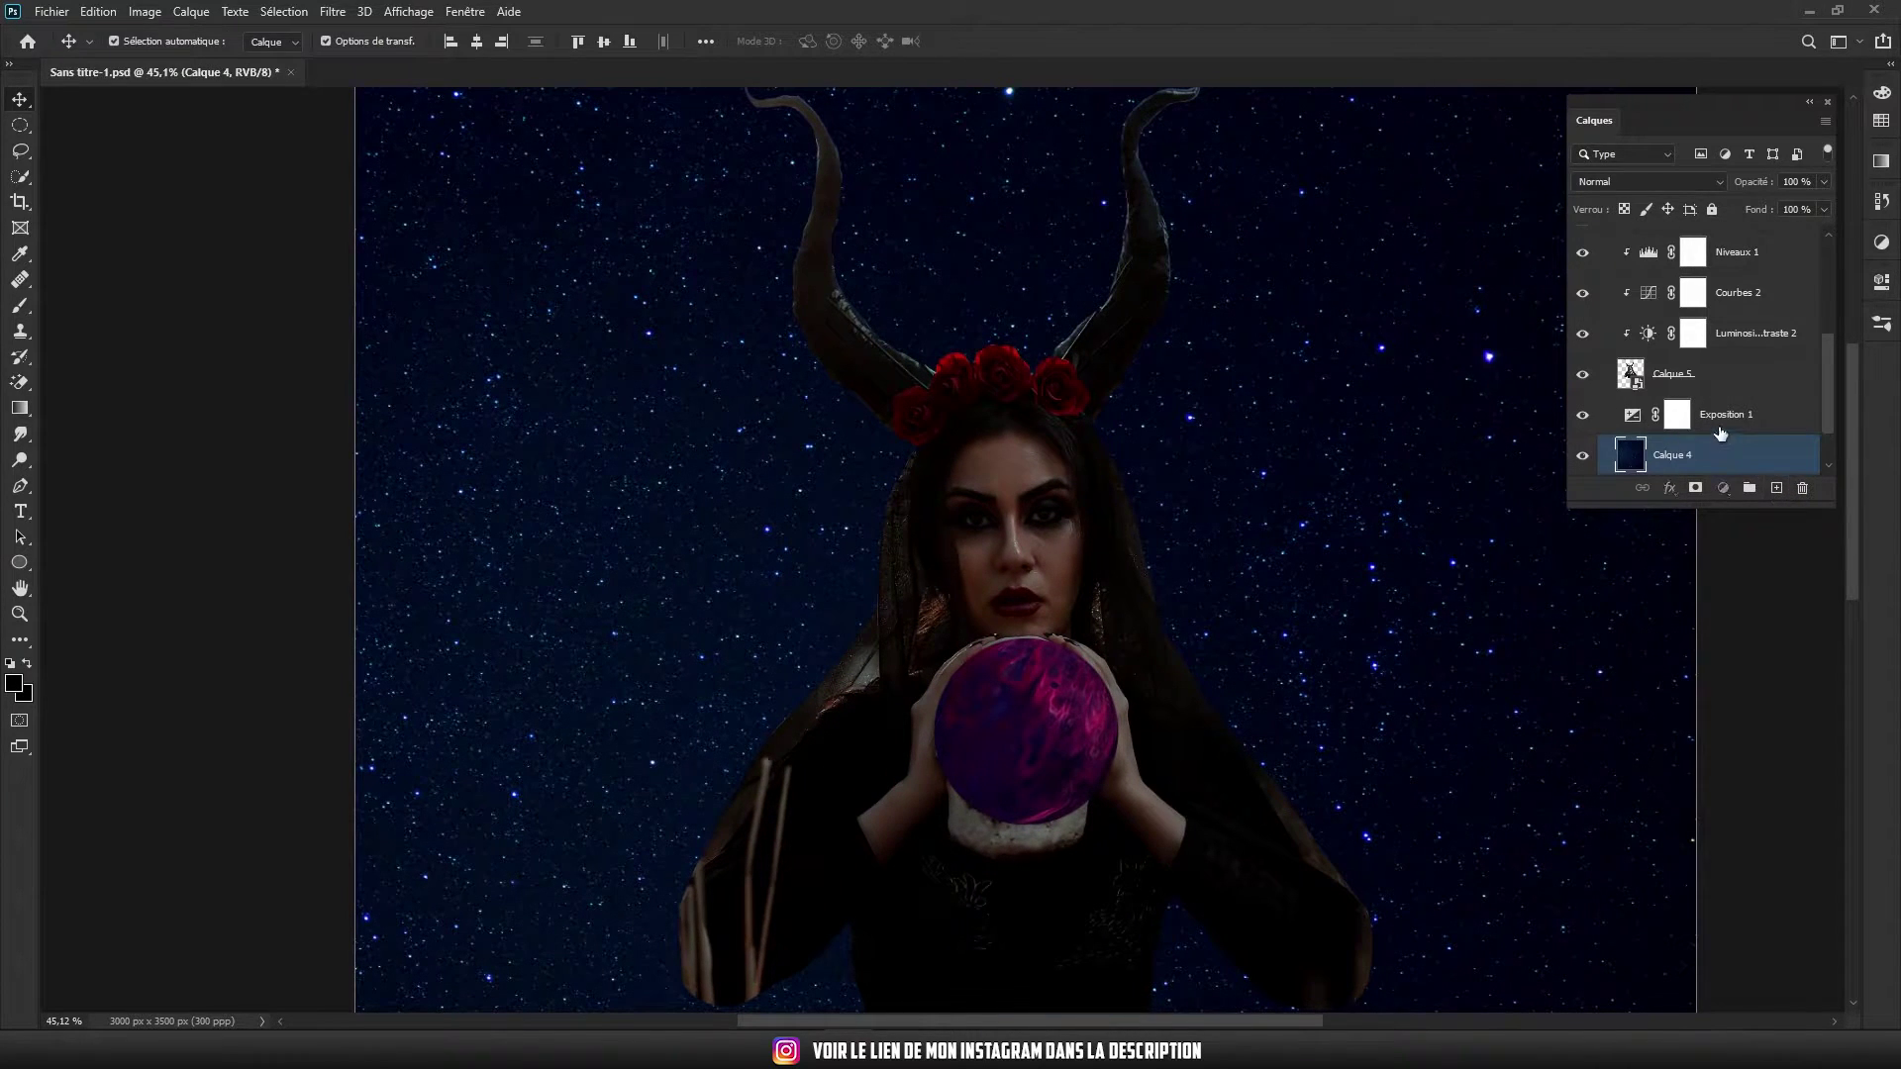
# Add a new layer above Exposition 1 and set a soft round brush to 48% flow
pyautogui.click(1720, 432)
pyautogui.click(1776, 488)
pyautogui.press('b')
pyautogui.keyDown('alt'); pyautogui.scroll(-2, 990, 396); pyautogui.keyUp('alt')
pyautogui.click(142, 42)
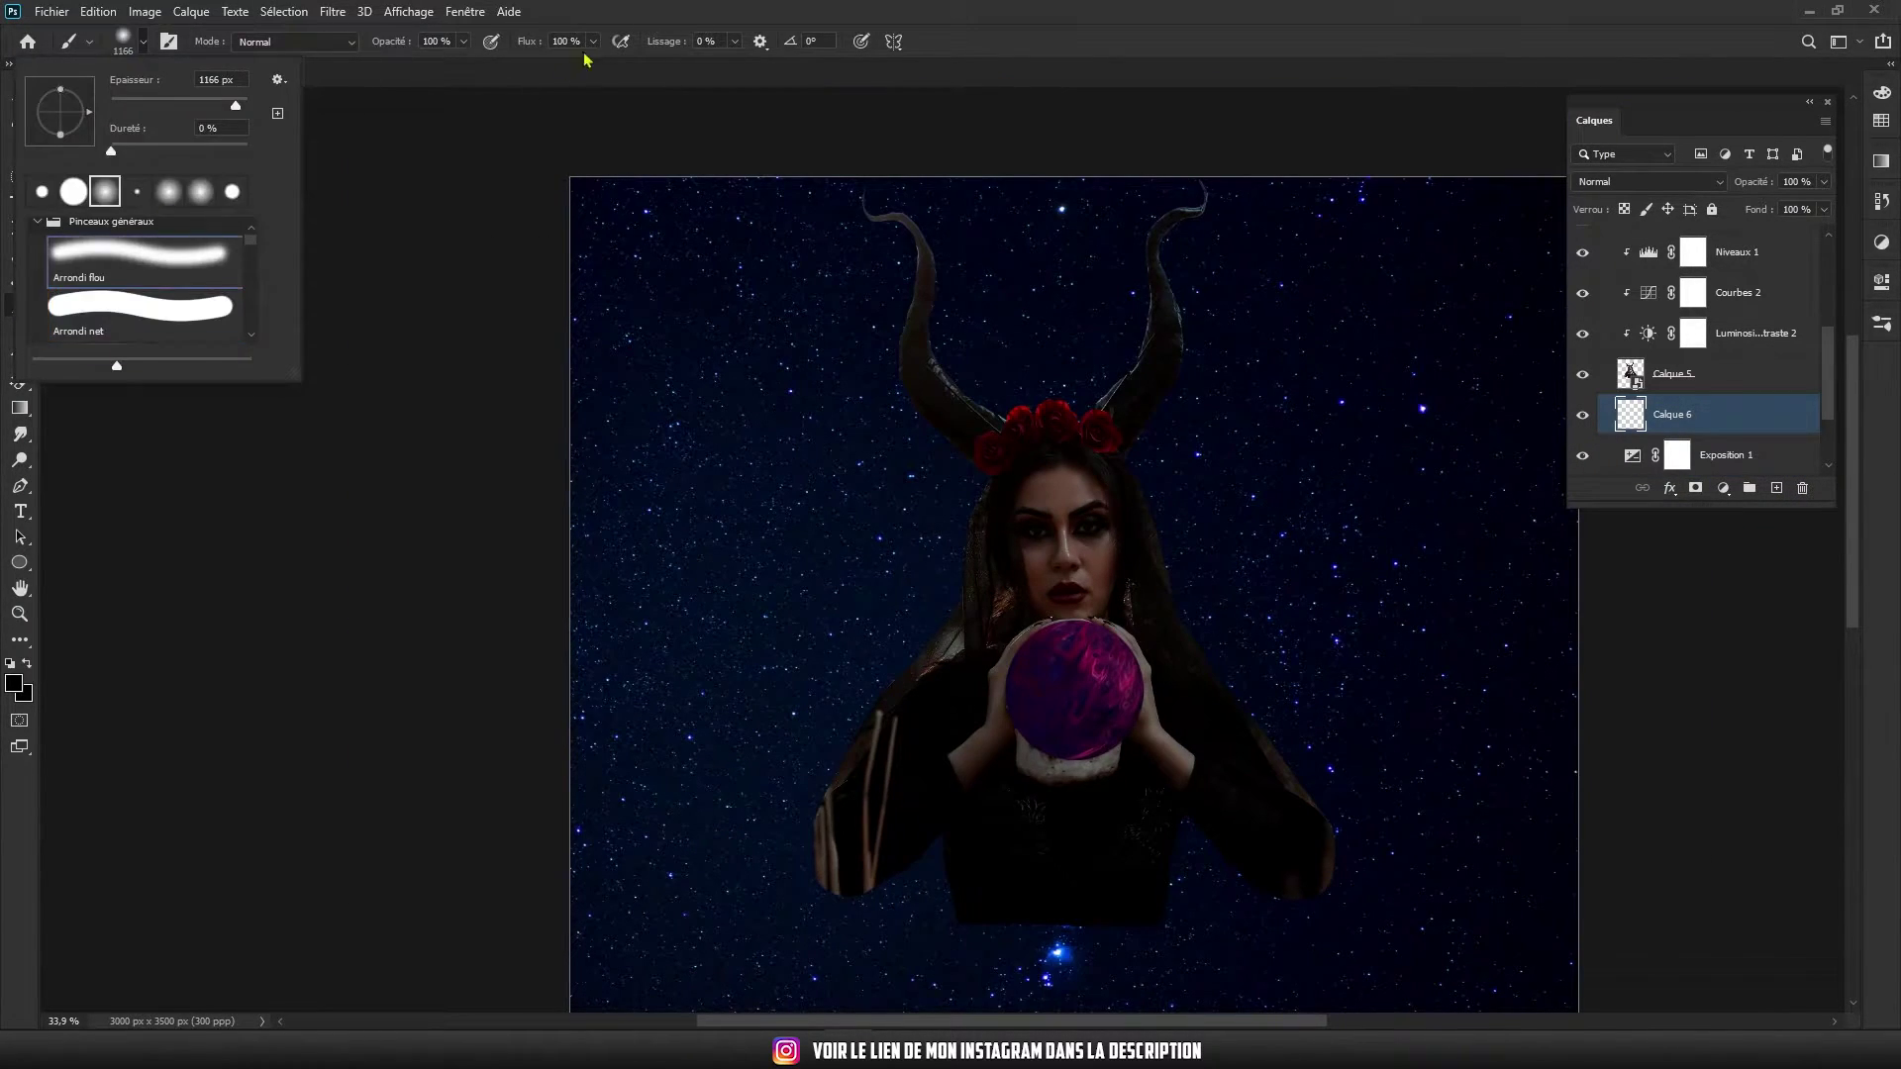
pyautogui.moveTo(592, 41); pyautogui.dragTo(569, 60)
pyautogui.keyDown('alt'); pyautogui.scroll(-1, 940, 555); pyautogui.keyUp('alt')
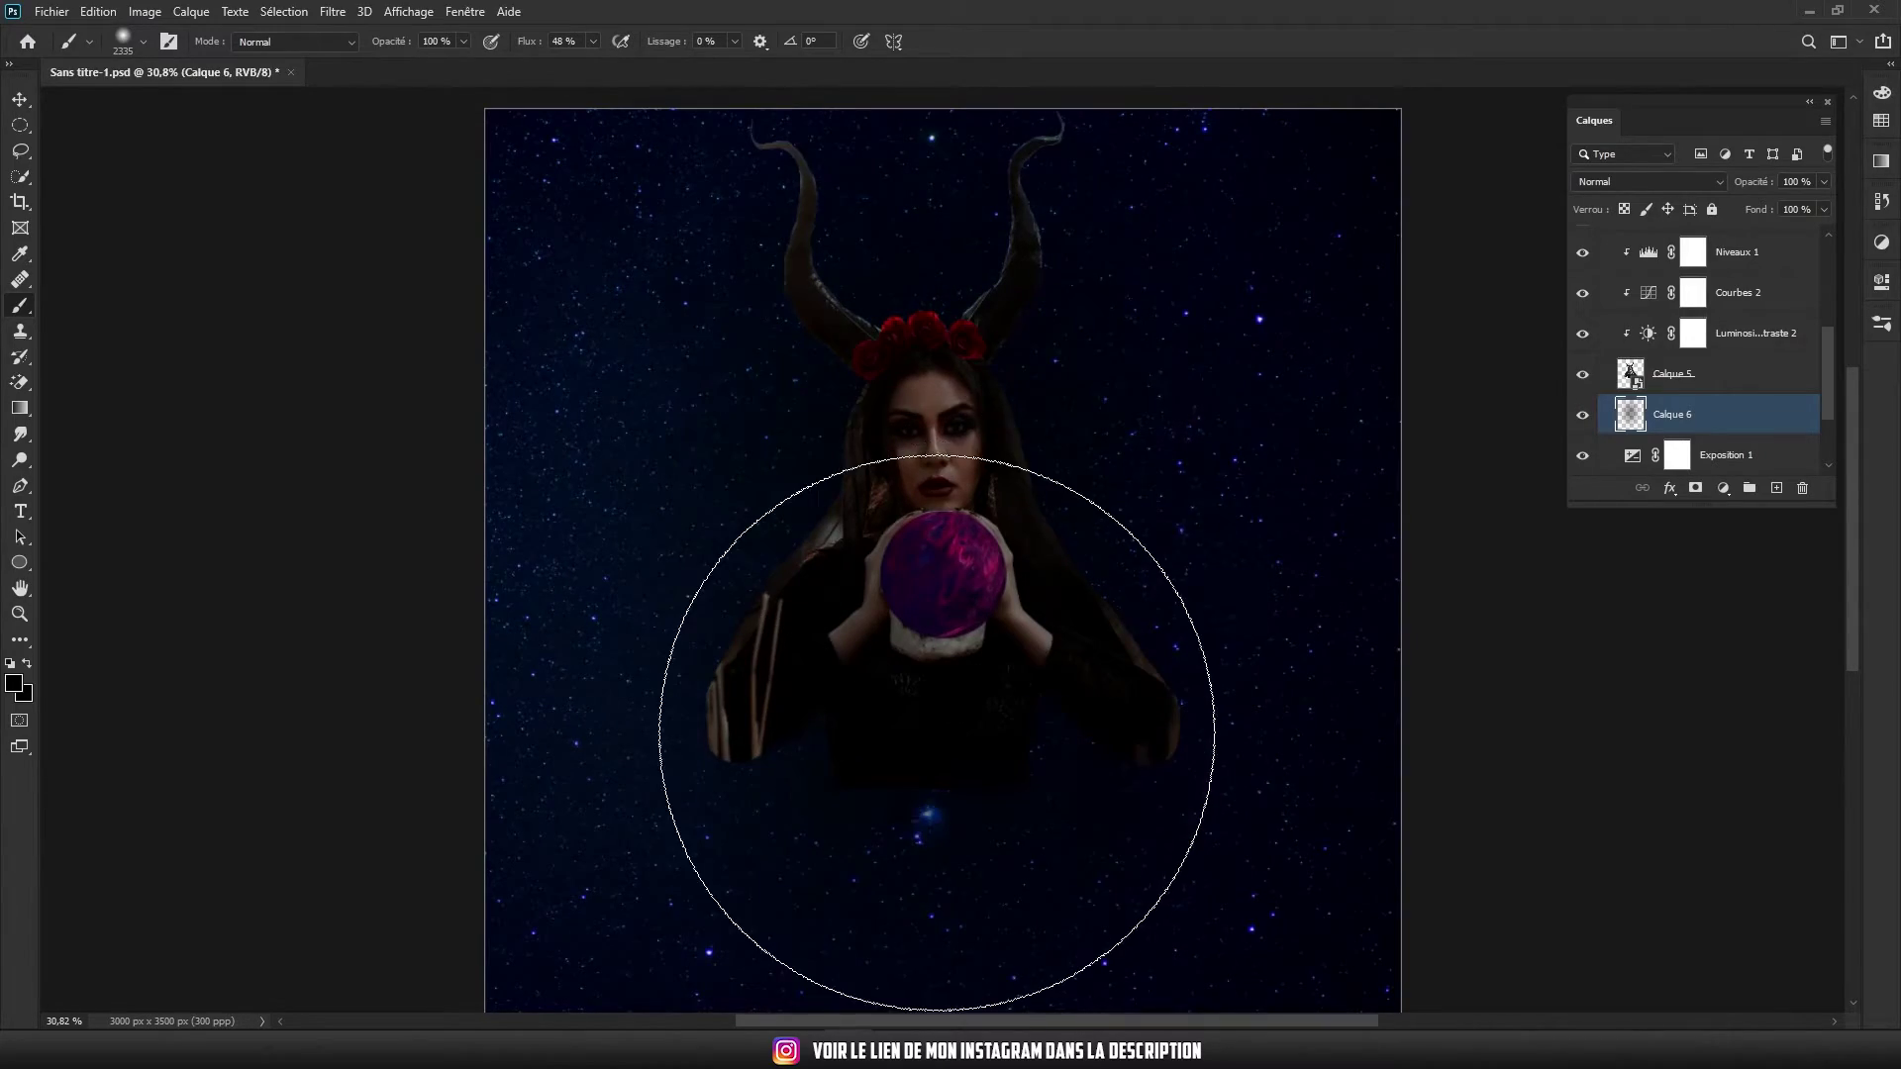
pyautogui.keyDown('alt'); pyautogui.scroll(-2, 1294, 827); pyautogui.keyUp('alt')
pyautogui.keyDown('alt'); pyautogui.scroll(1, 870, 615); pyautogui.keyUp('alt')
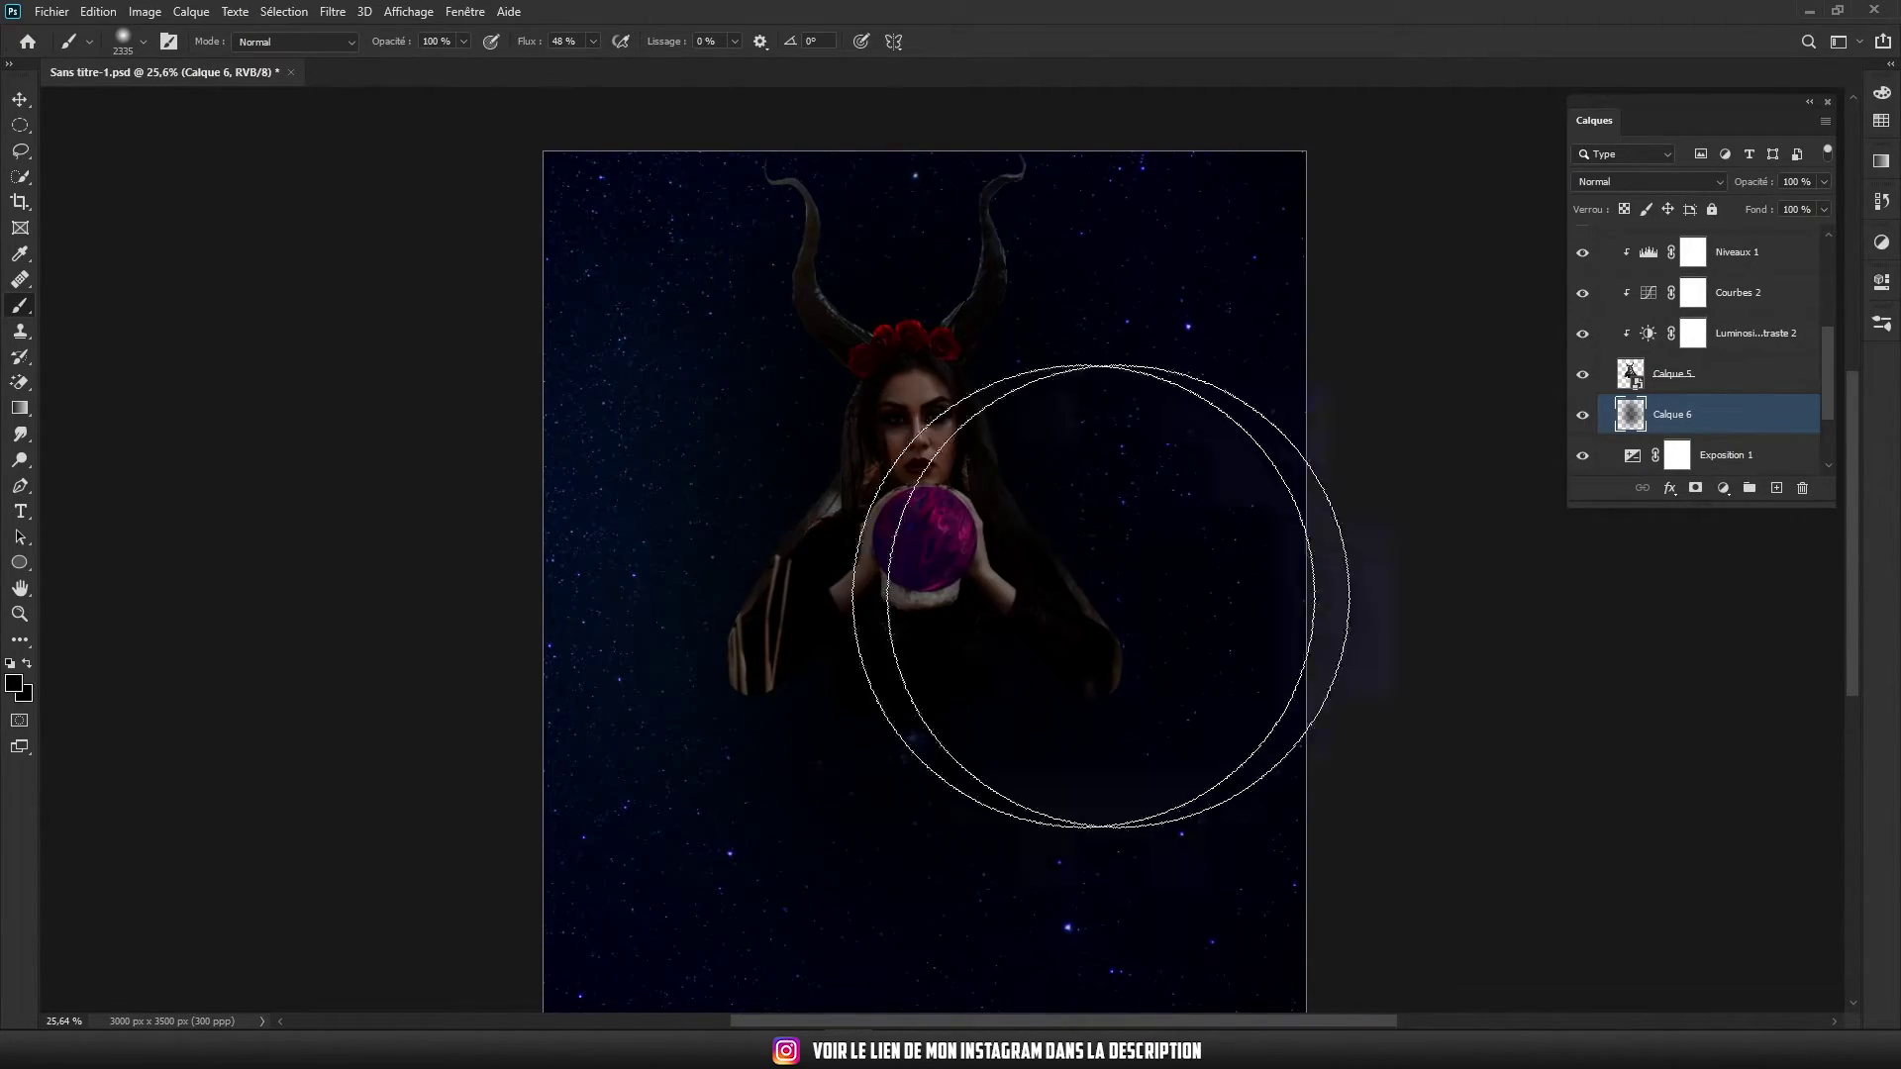
pyautogui.keyDown('alt'); pyautogui.scroll(-2, 1101, 594); pyautogui.keyUp('alt')
pyautogui.keyDown('alt'); pyautogui.scroll(2, 871, 594); pyautogui.keyUp('alt')
pyautogui.keyDown('alt'); pyautogui.scroll(1, 828, 552); pyautogui.keyUp('alt')
pyautogui.keyDown('alt'); pyautogui.scroll(1, 977, 604); pyautogui.keyUp('alt')
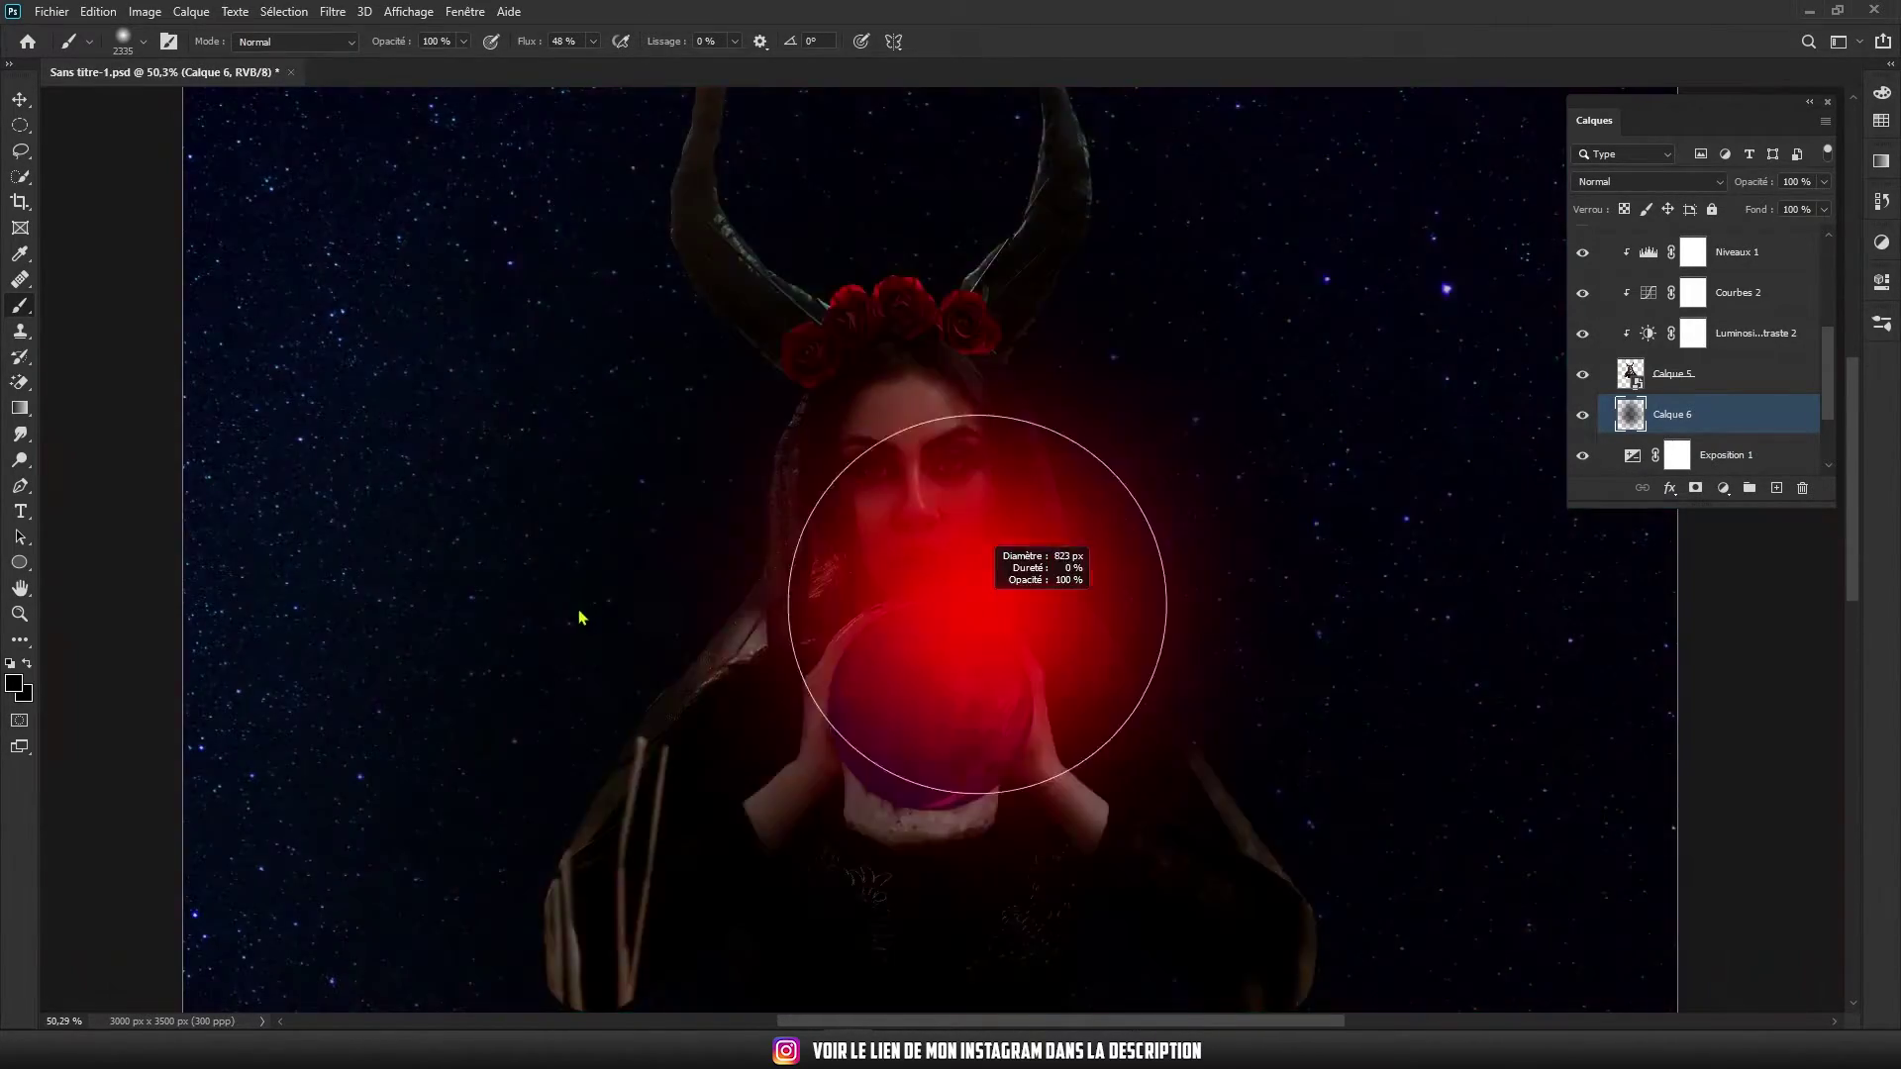
pyautogui.scroll(-1, 977, 604)
pyautogui.scroll(1, 828, 572)
pyautogui.scroll(1, 827, 572)
# Add a new layer, Calque 7, clipped to the woman, and zoom into her left horn
pyautogui.hotkey('ctrl', 'shift', 'alt', 'n')
pyautogui.scroll(2, 659, 296)
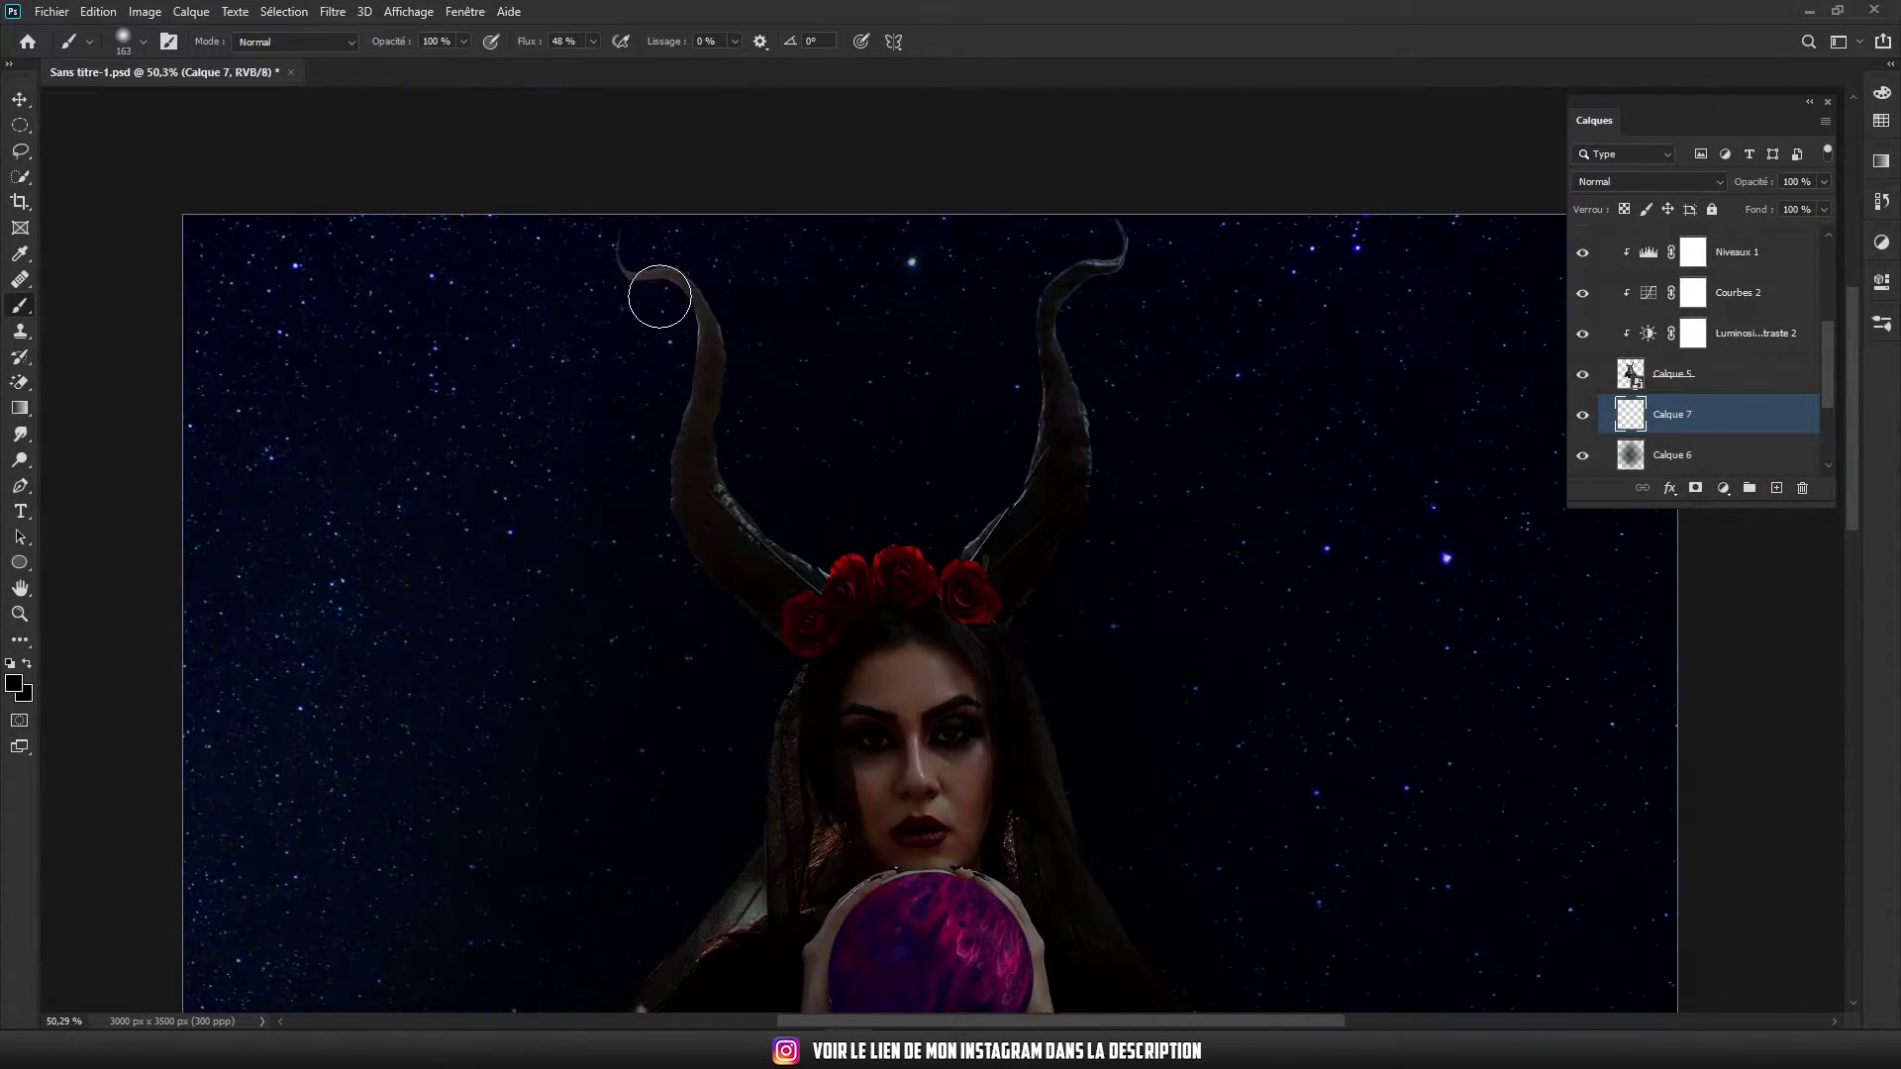
pyautogui.keyDown('alt'); pyautogui.scroll(6, 659, 296); pyautogui.keyUp('alt')
pyautogui.scroll(-2, 1089, 634)
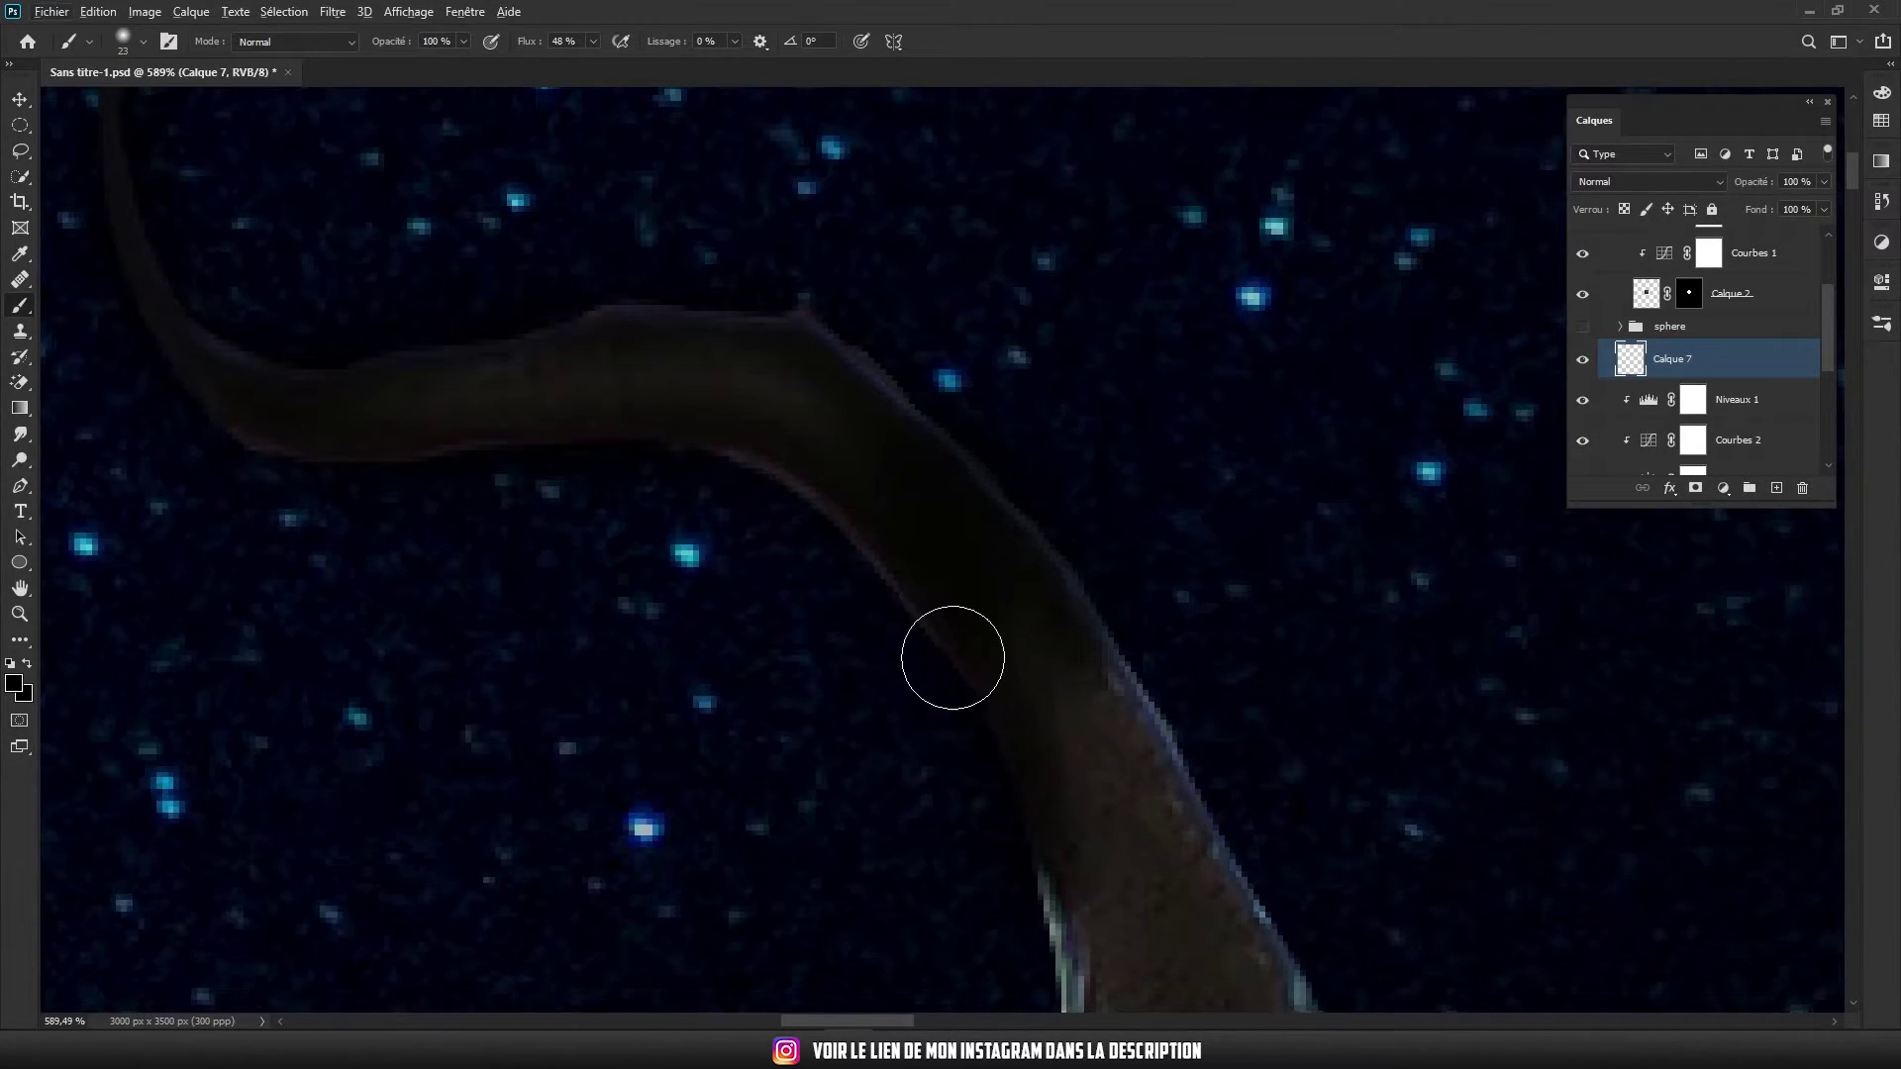
pyautogui.keyDown('alt'); pyautogui.scroll(-1, 509, 450); pyautogui.keyUp('alt')
pyautogui.keyDown('alt'); pyautogui.scroll(-1, 954, 543); pyautogui.keyUp('alt')
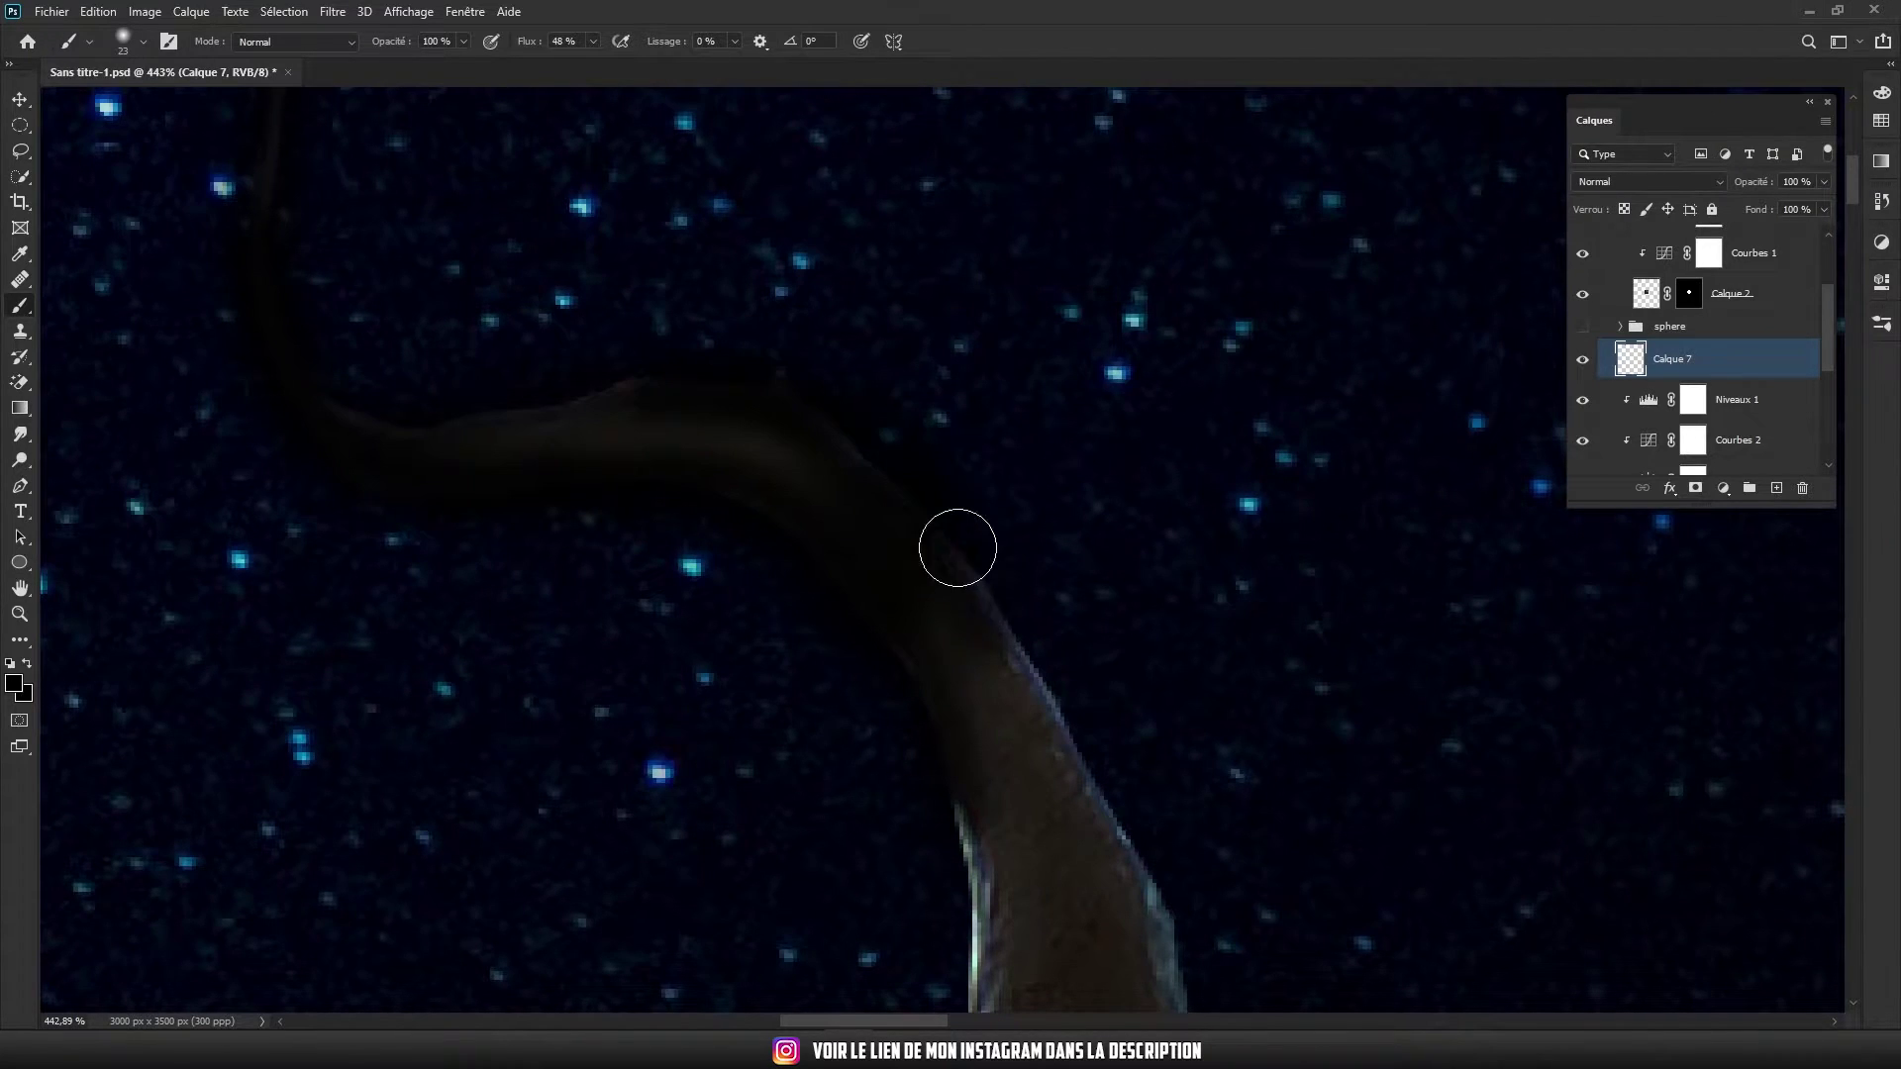
pyautogui.keyDown('alt'); pyautogui.scroll(-3, 826, 411); pyautogui.keyUp('alt')
pyautogui.scroll(5, 967, 397)
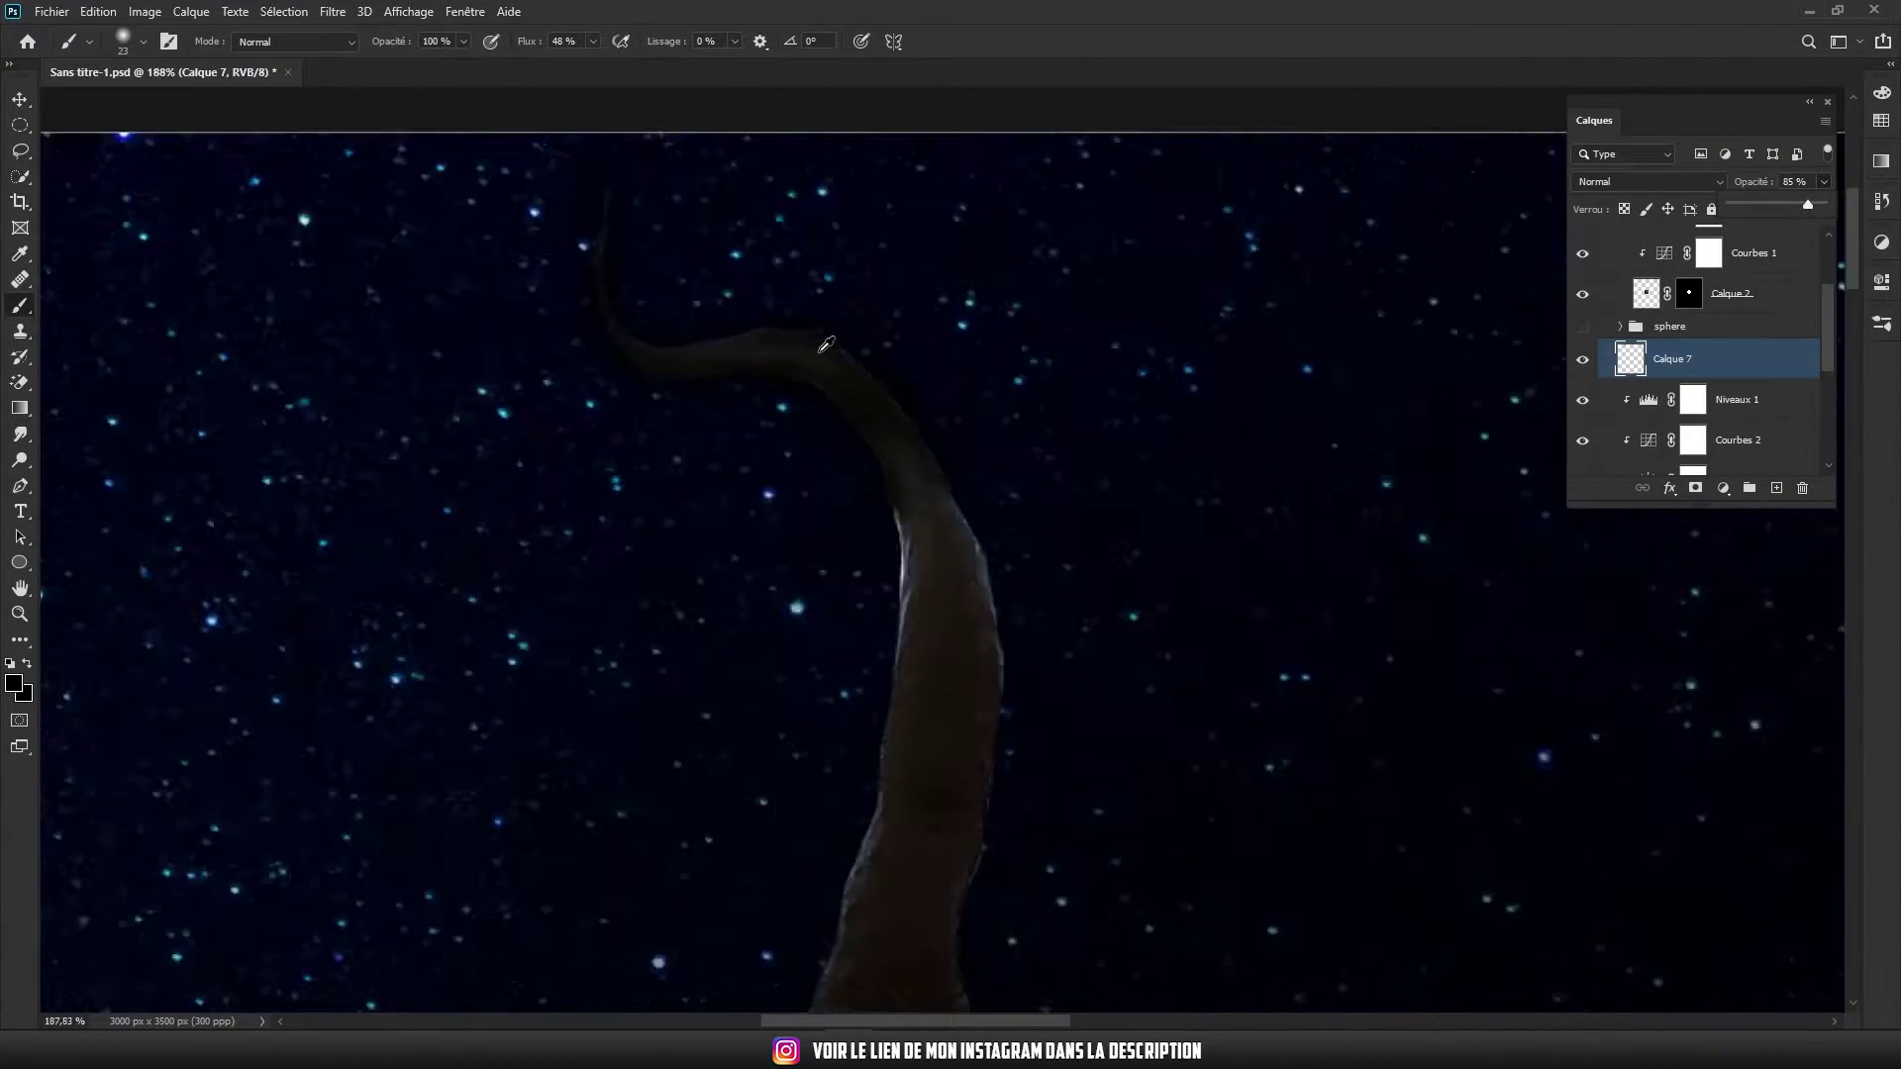
pyautogui.scroll(-2, 976, 466)
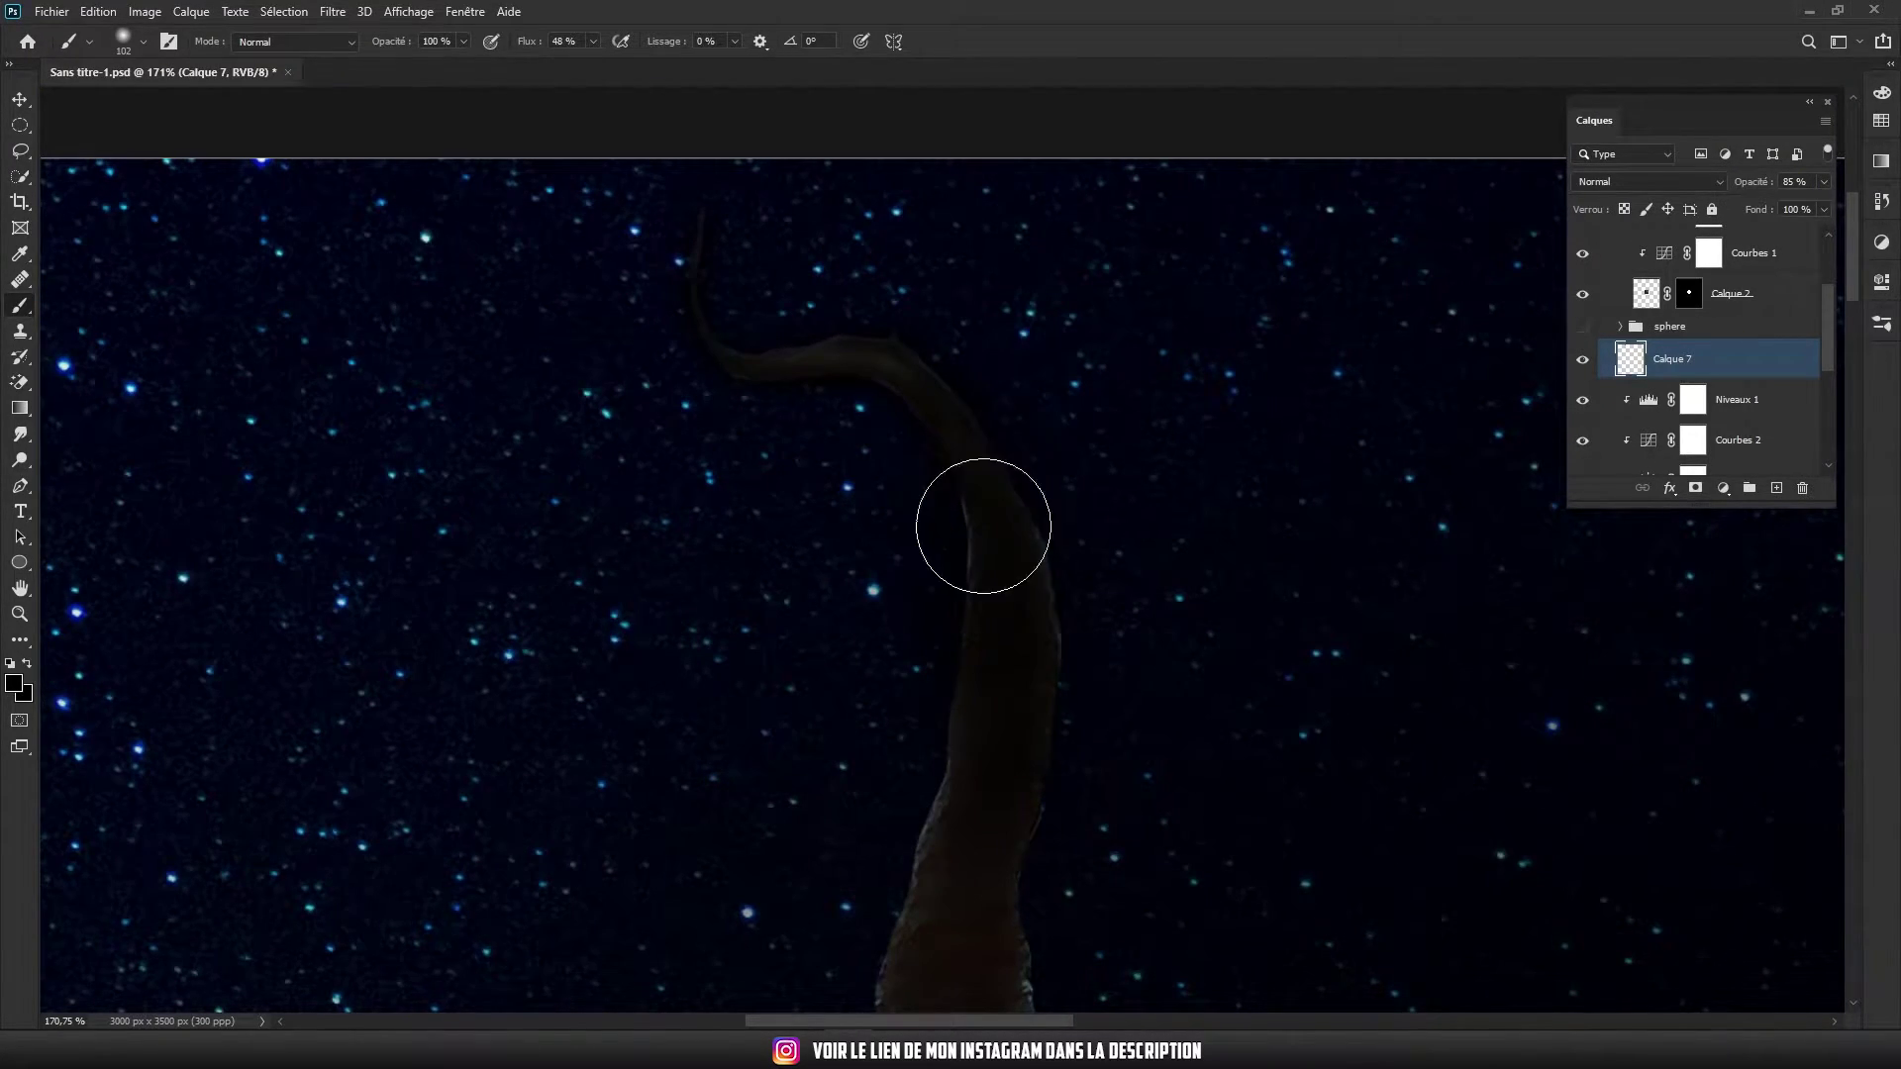
pyautogui.scroll(-2, 911, 903)
pyautogui.scroll(-3, 1089, 792)
pyautogui.scroll(-3, 1003, 523)
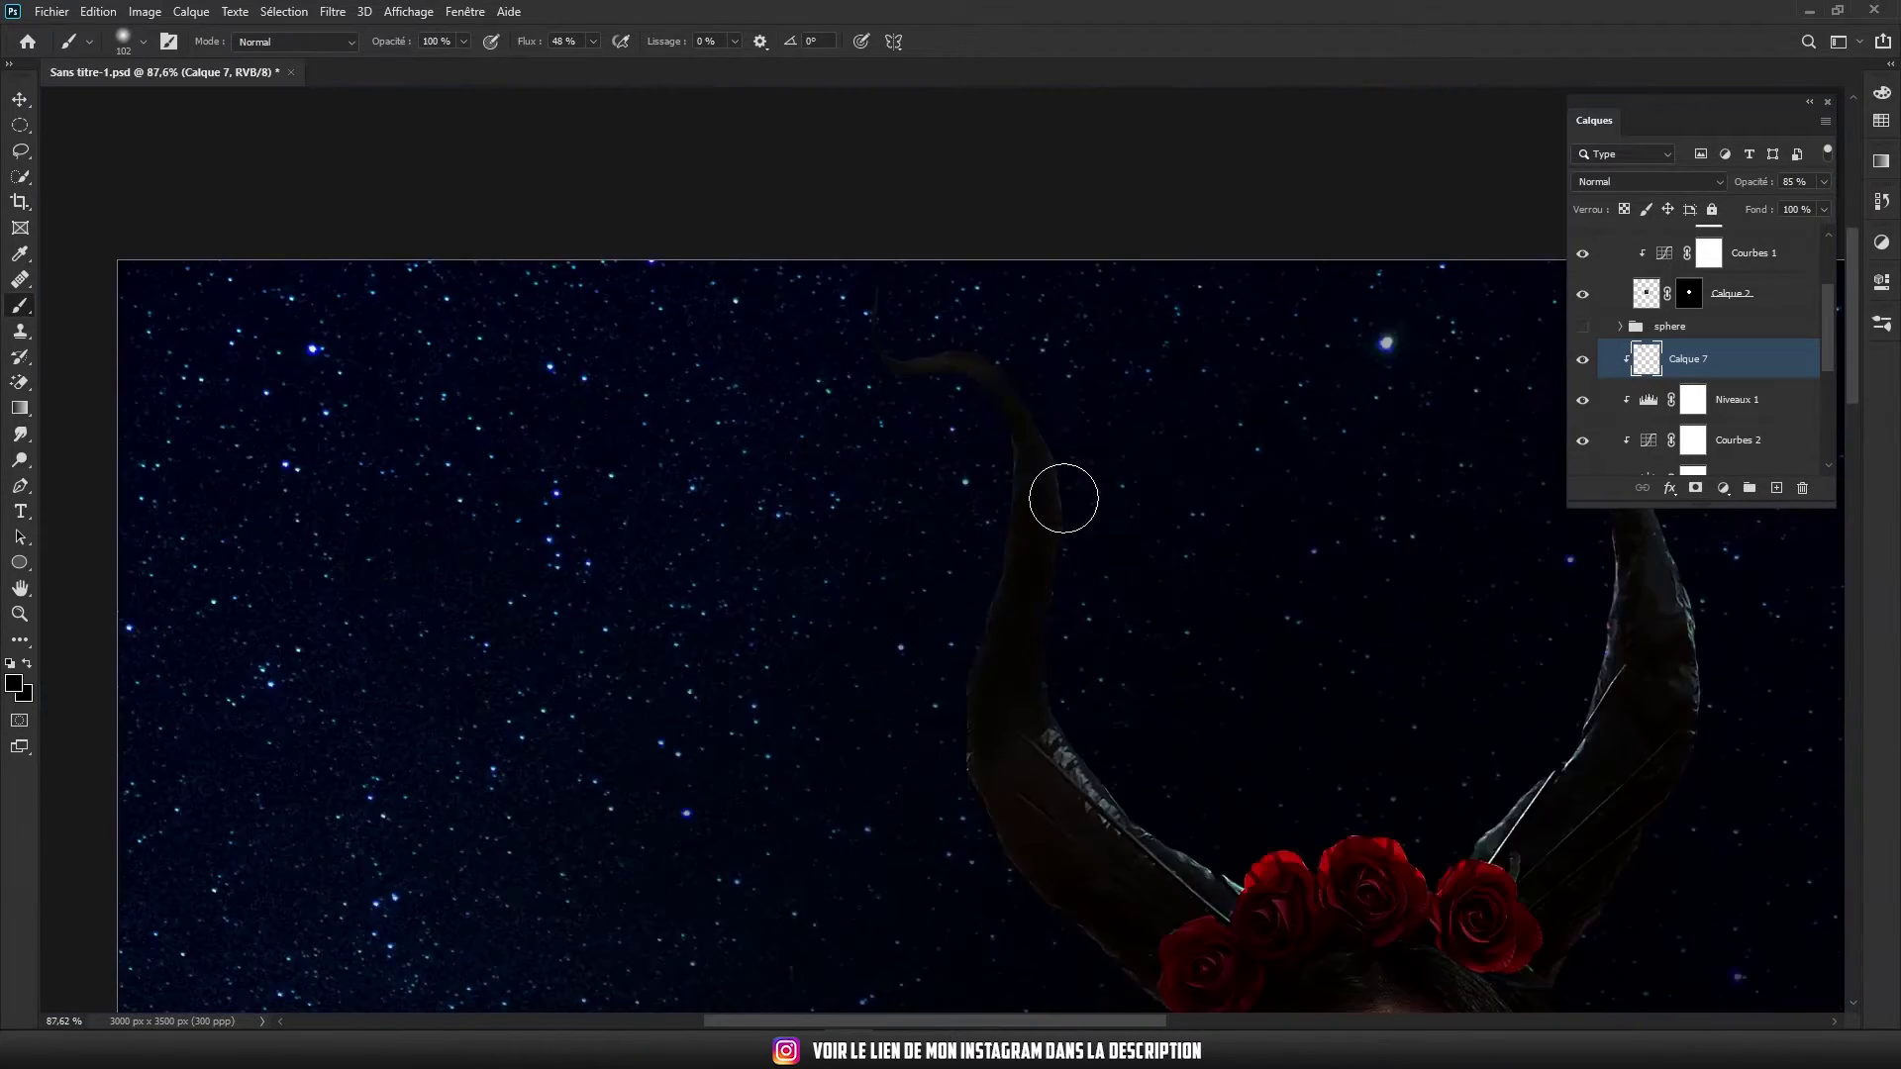
pyautogui.scroll(3, 1061, 497)
pyautogui.scroll(3, 1061, 777)
# Paint dark over the horn's light rim with a small soft brush at 85% opacity
pyautogui.moveTo(1054, 542); pyautogui.dragTo(1263, 794)
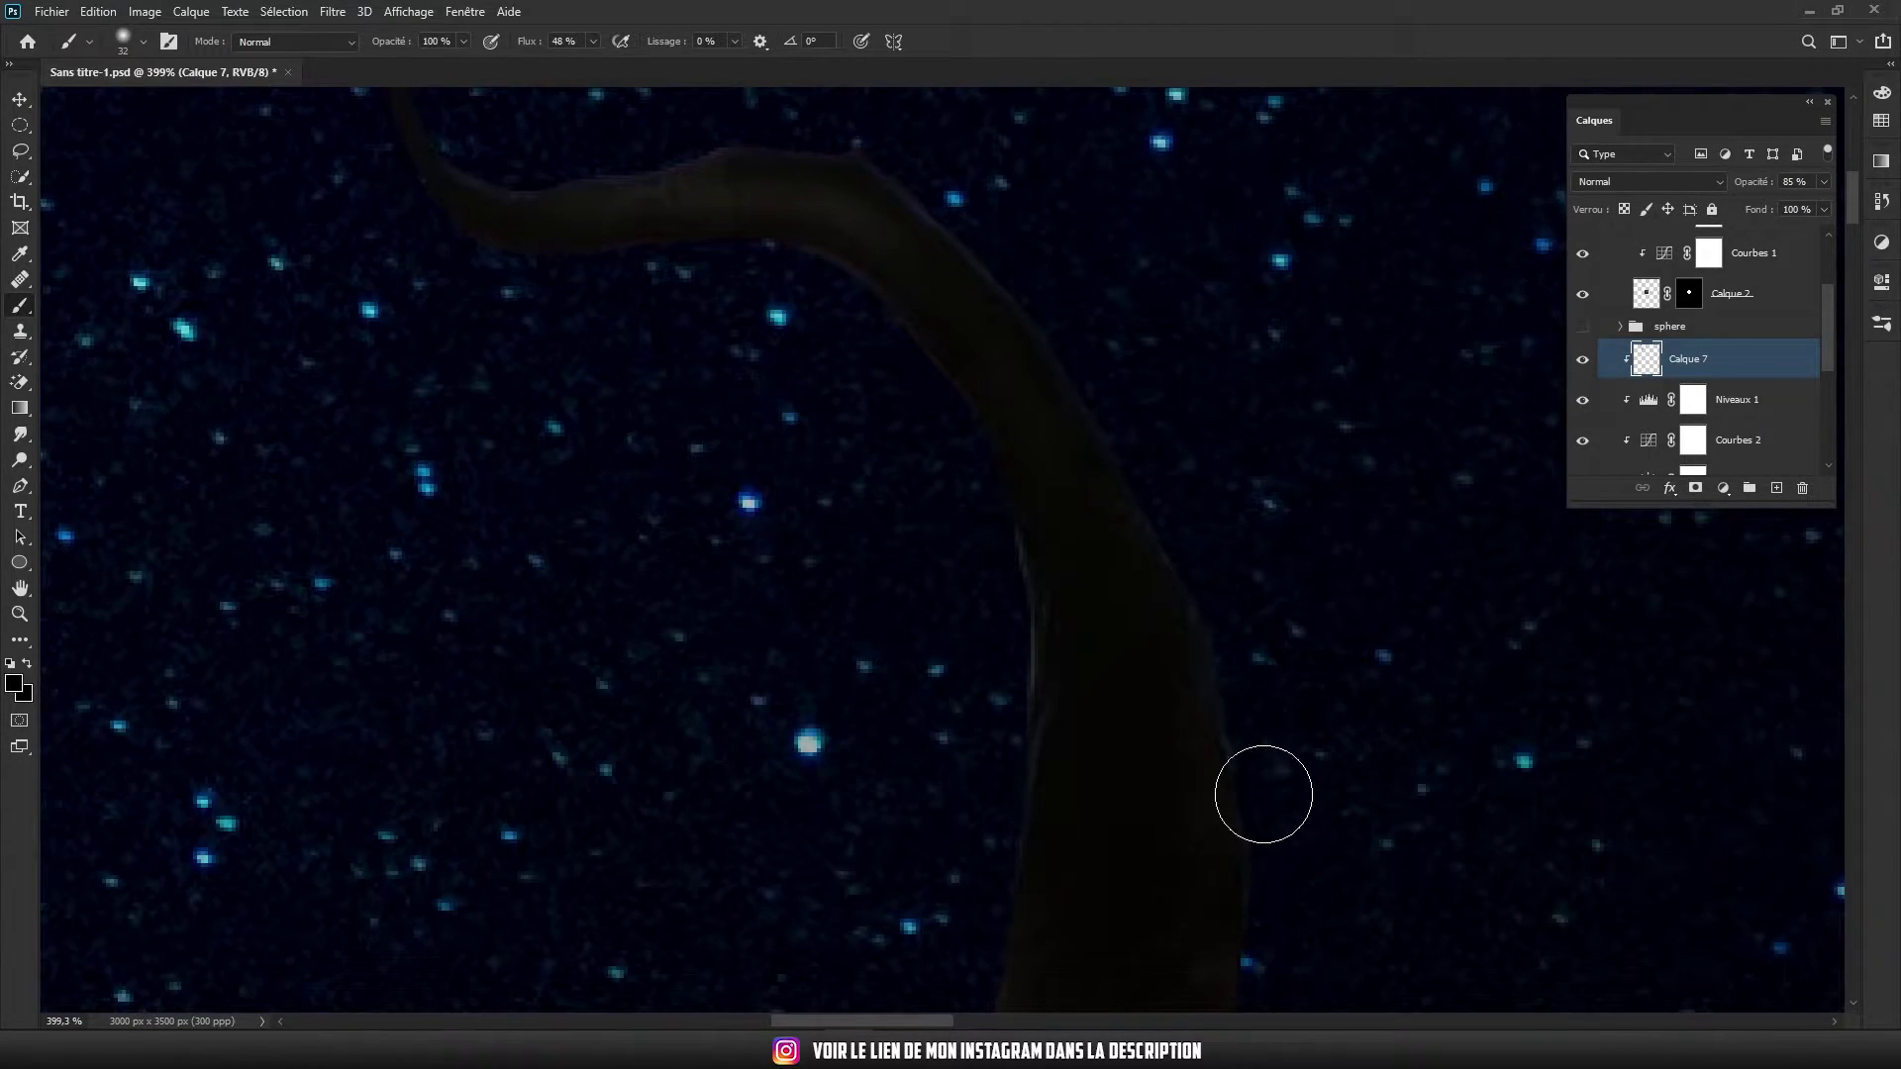
pyautogui.scroll(2, 730, 416)
pyautogui.scroll(2, 836, 353)
pyautogui.scroll(-3, 912, 412)
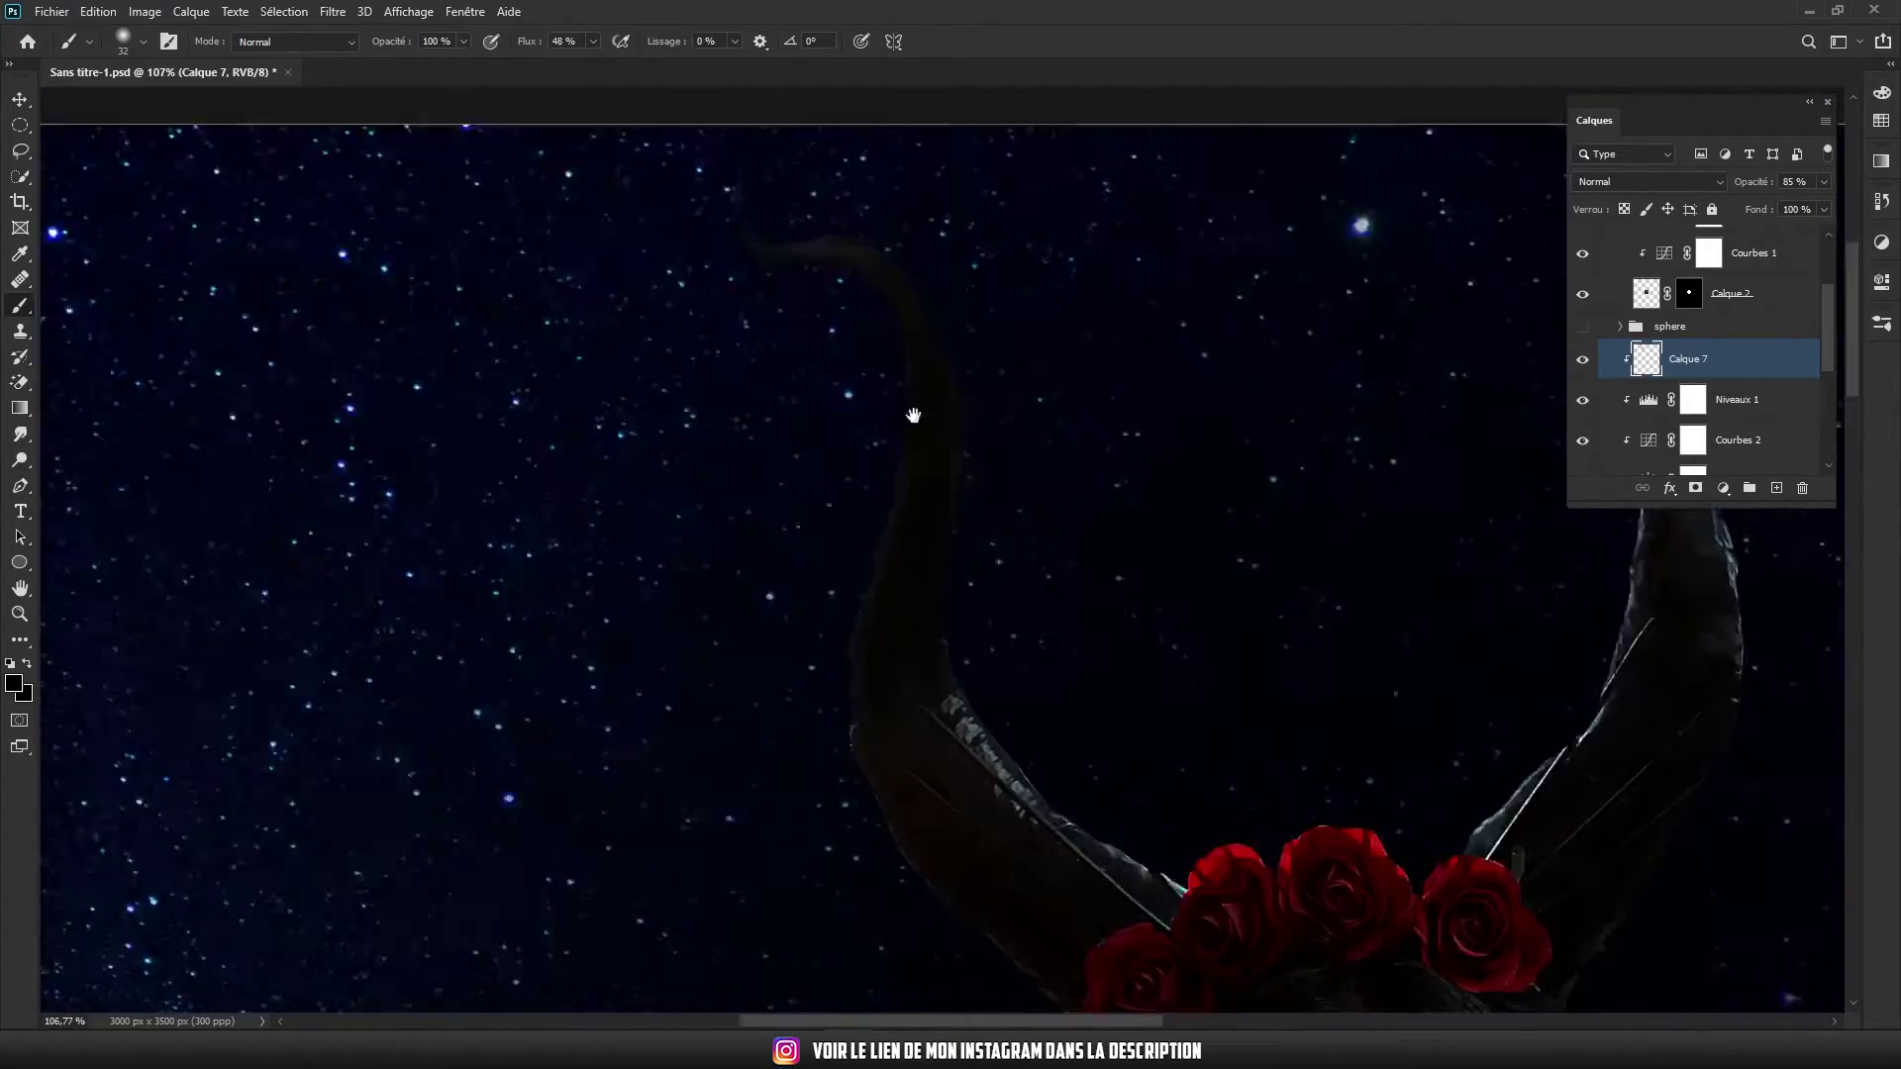
pyautogui.scroll(3, 889, 472)
pyautogui.moveTo(736, 610); pyautogui.dragTo(554, 358)
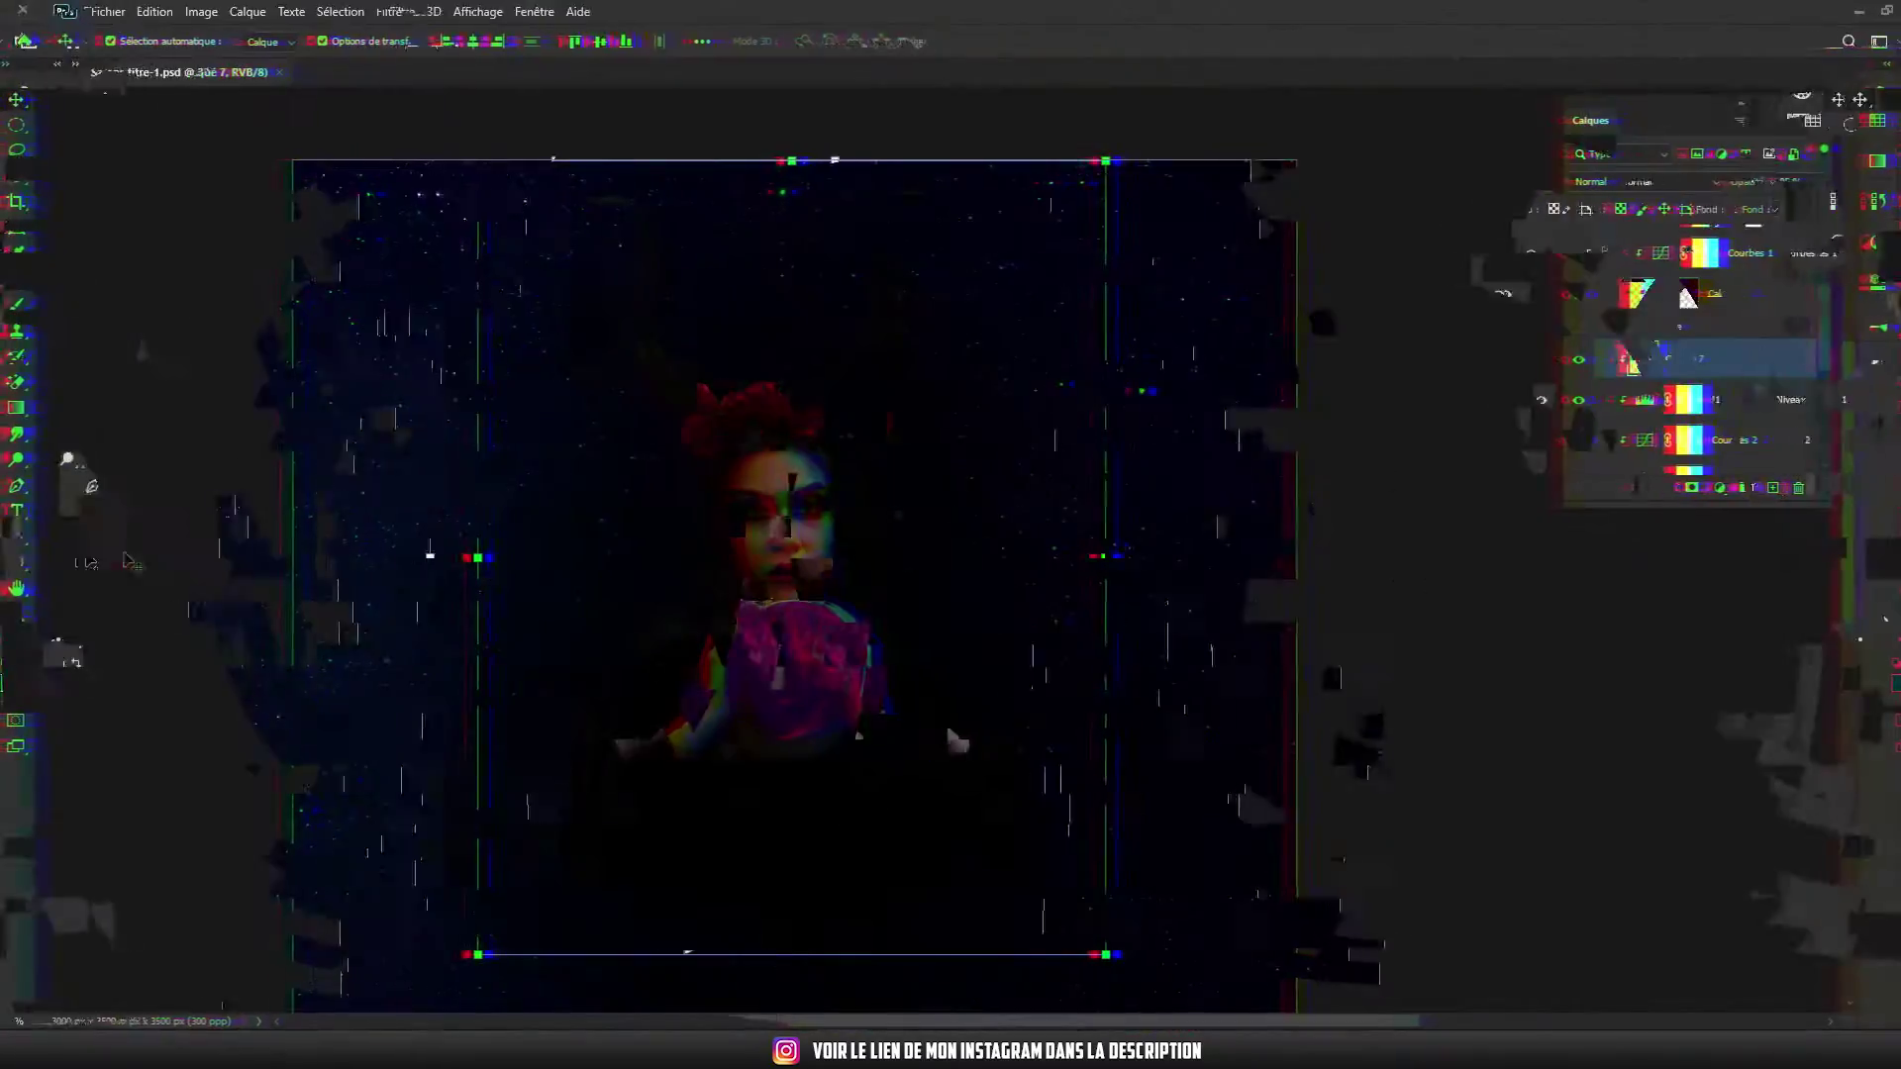
# Add a Color Balance adjustment: Cyan-Red +30, Magenta-Green -39, Yellow-Blue +13
pyautogui.click(1724, 488)
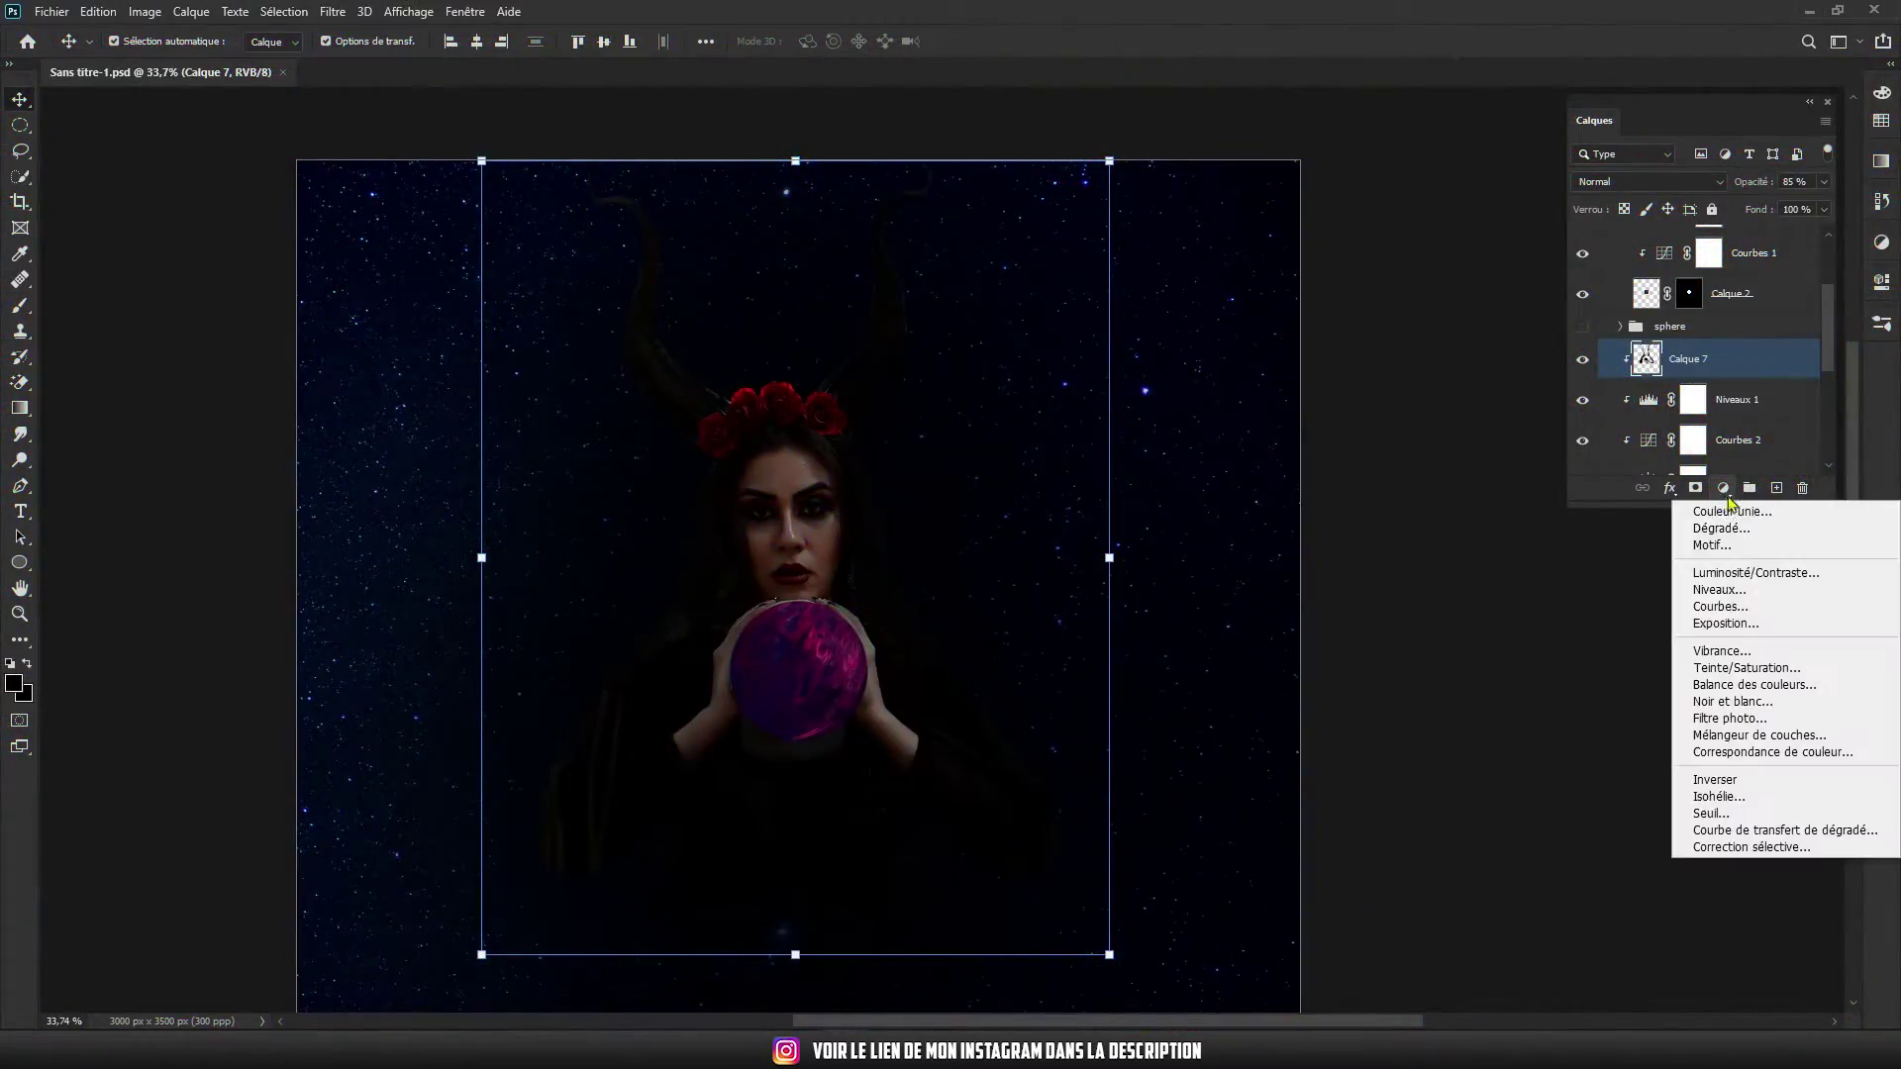
pyautogui.click(1753, 684)
pyautogui.moveTo(1687, 384); pyautogui.dragTo(1710, 388)
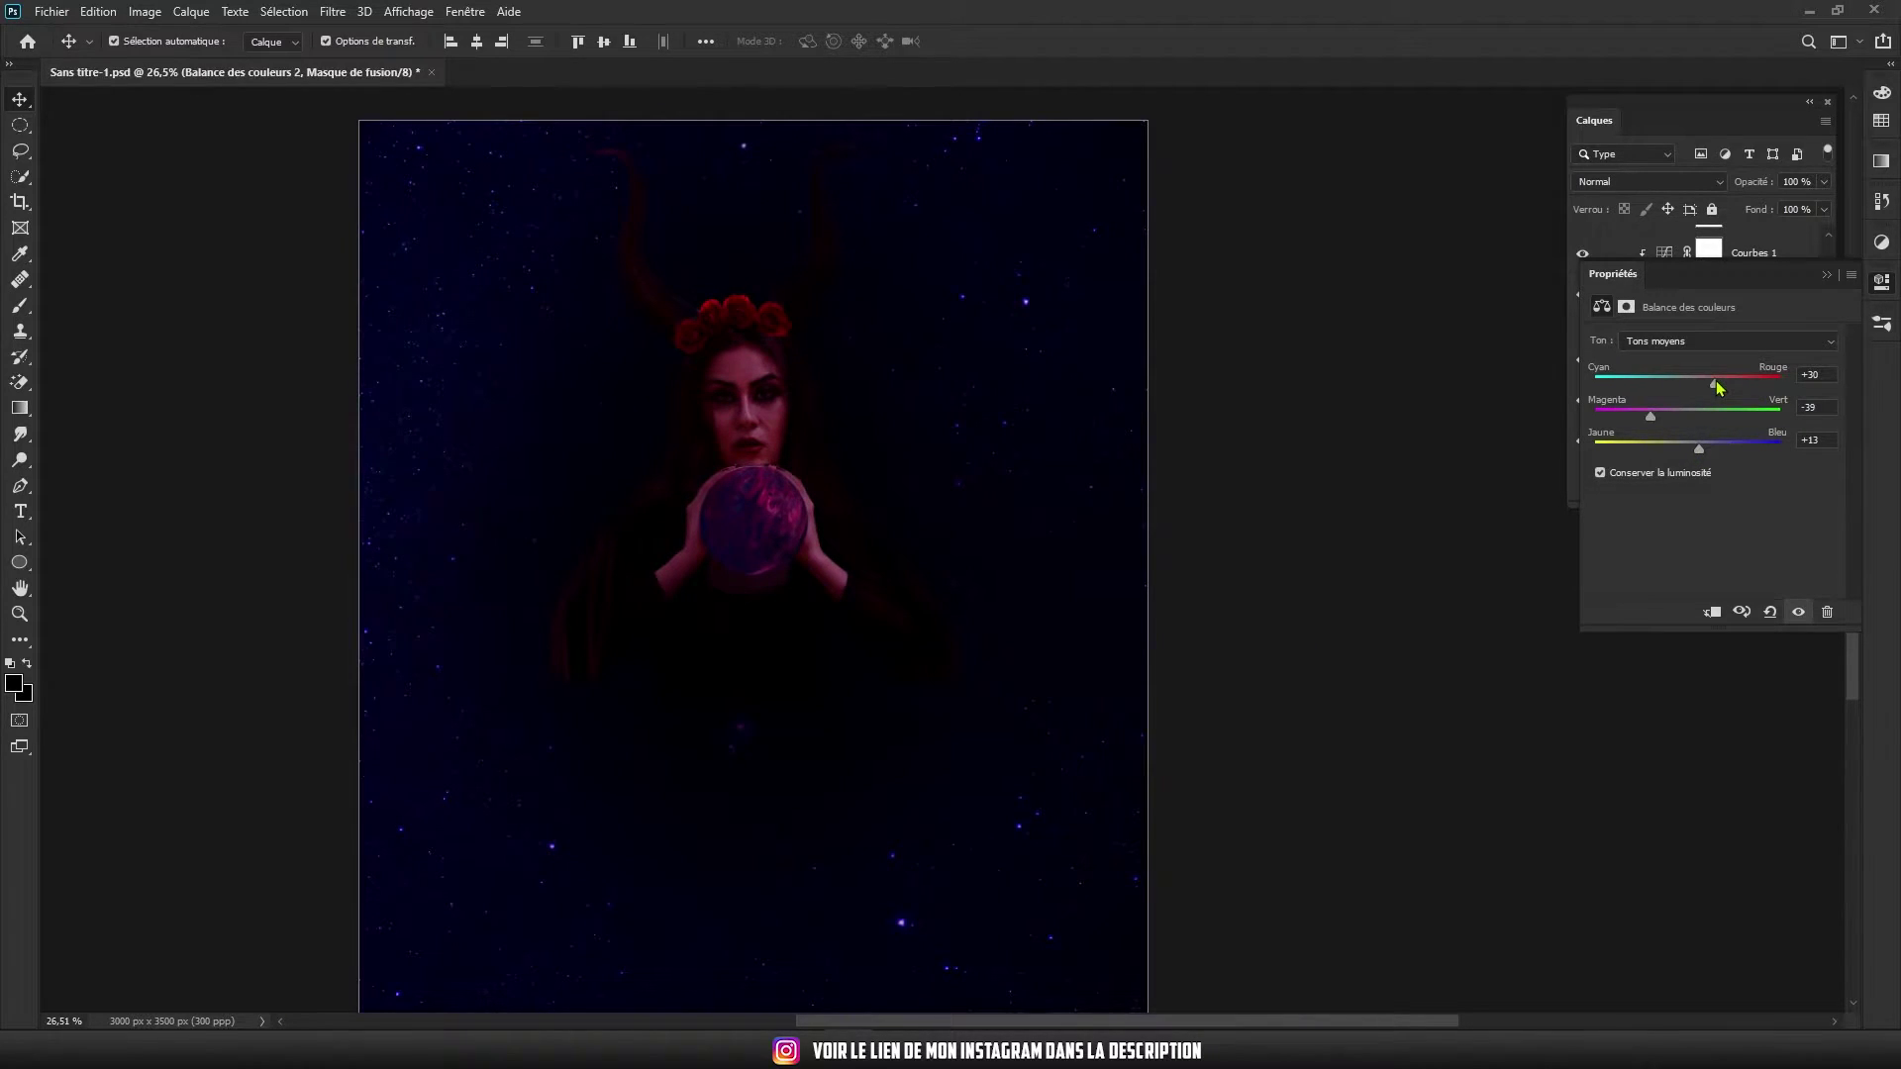
pyautogui.click(1826, 274)
# Check the Color Balance layer's visibility, then switch to the cat photo document
pyautogui.click(1583, 361)
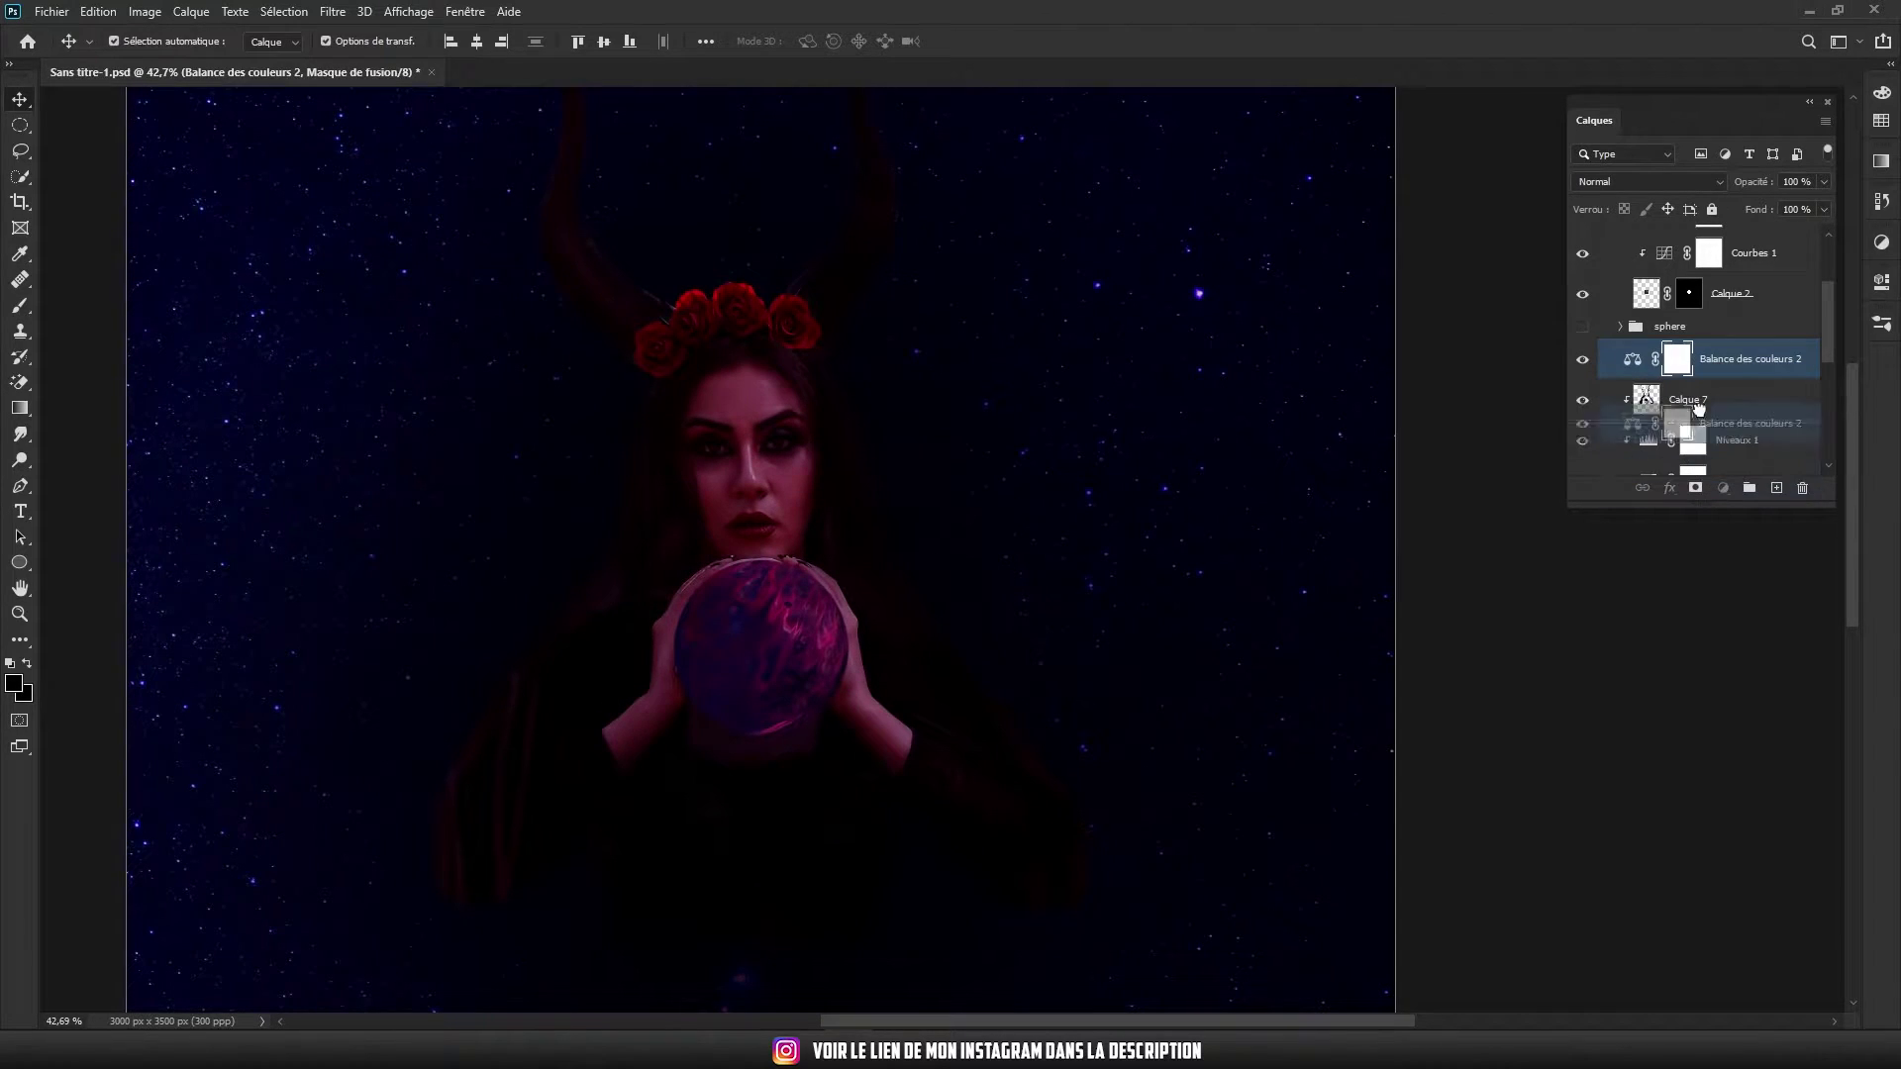
pyautogui.scroll(-5, 837, 610)
pyautogui.hotkey('ctrl', '[')
pyautogui.hotkey('ctrl', '[')
pyautogui.hotkey('ctrl', '[')
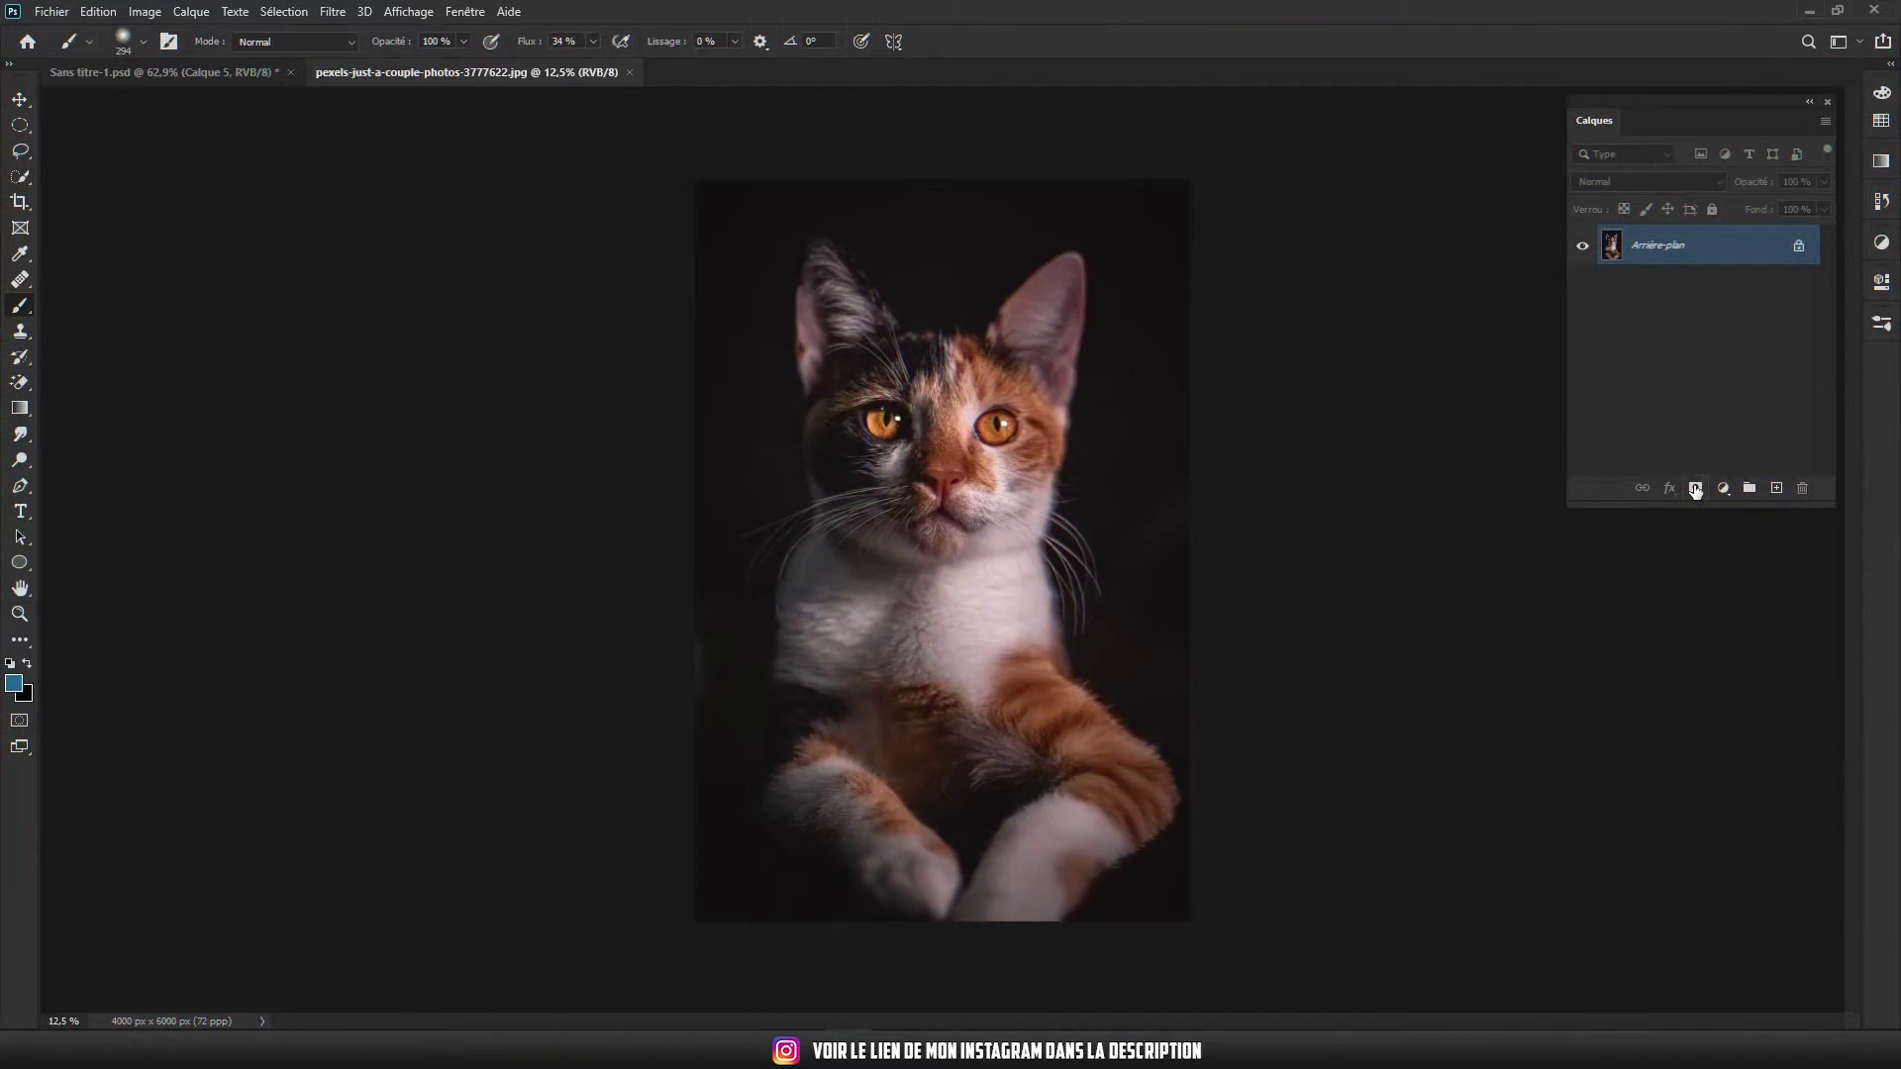
# Mask the cat photo in black so only its two orange eyes remain visible
pyautogui.click(123, 41)
pyautogui.moveTo(1139, 871)
pyautogui.mouseDown()
pyautogui.moveTo(551, 870)
pyautogui.moveTo(912, 679)
pyautogui.moveTo(1135, 640)
pyautogui.moveTo(1095, 446)
pyautogui.moveTo(973, 317)
pyautogui.moveTo(687, 254)
pyautogui.moveTo(1146, 318)
pyautogui.mouseUp()
pyautogui.press('[')
pyautogui.press('[')
pyautogui.press('[')
pyautogui.scroll(3, 955, 467)
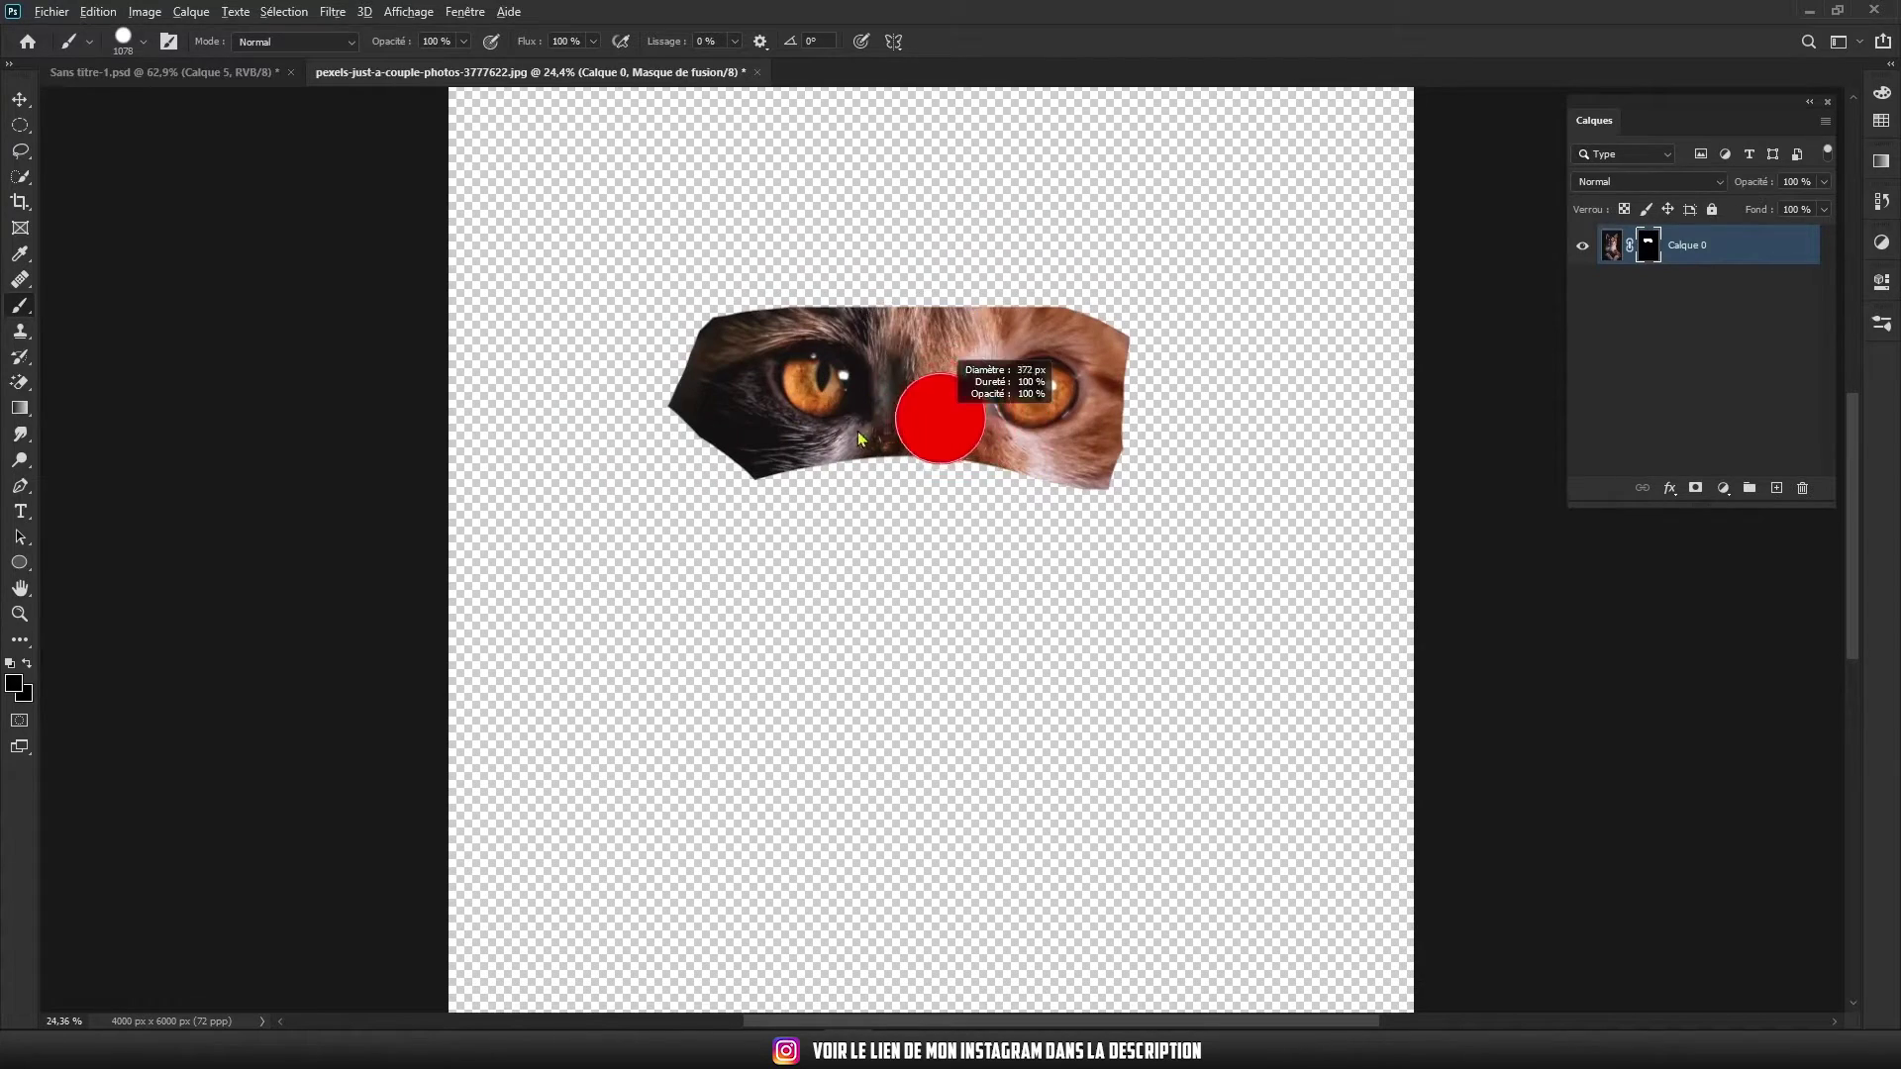
pyautogui.moveTo(933, 412)
pyautogui.mouseDown()
pyautogui.moveTo(820, 489)
pyautogui.moveTo(941, 305)
pyautogui.moveTo(1137, 390)
pyautogui.moveTo(962, 459)
pyautogui.mouseUp()
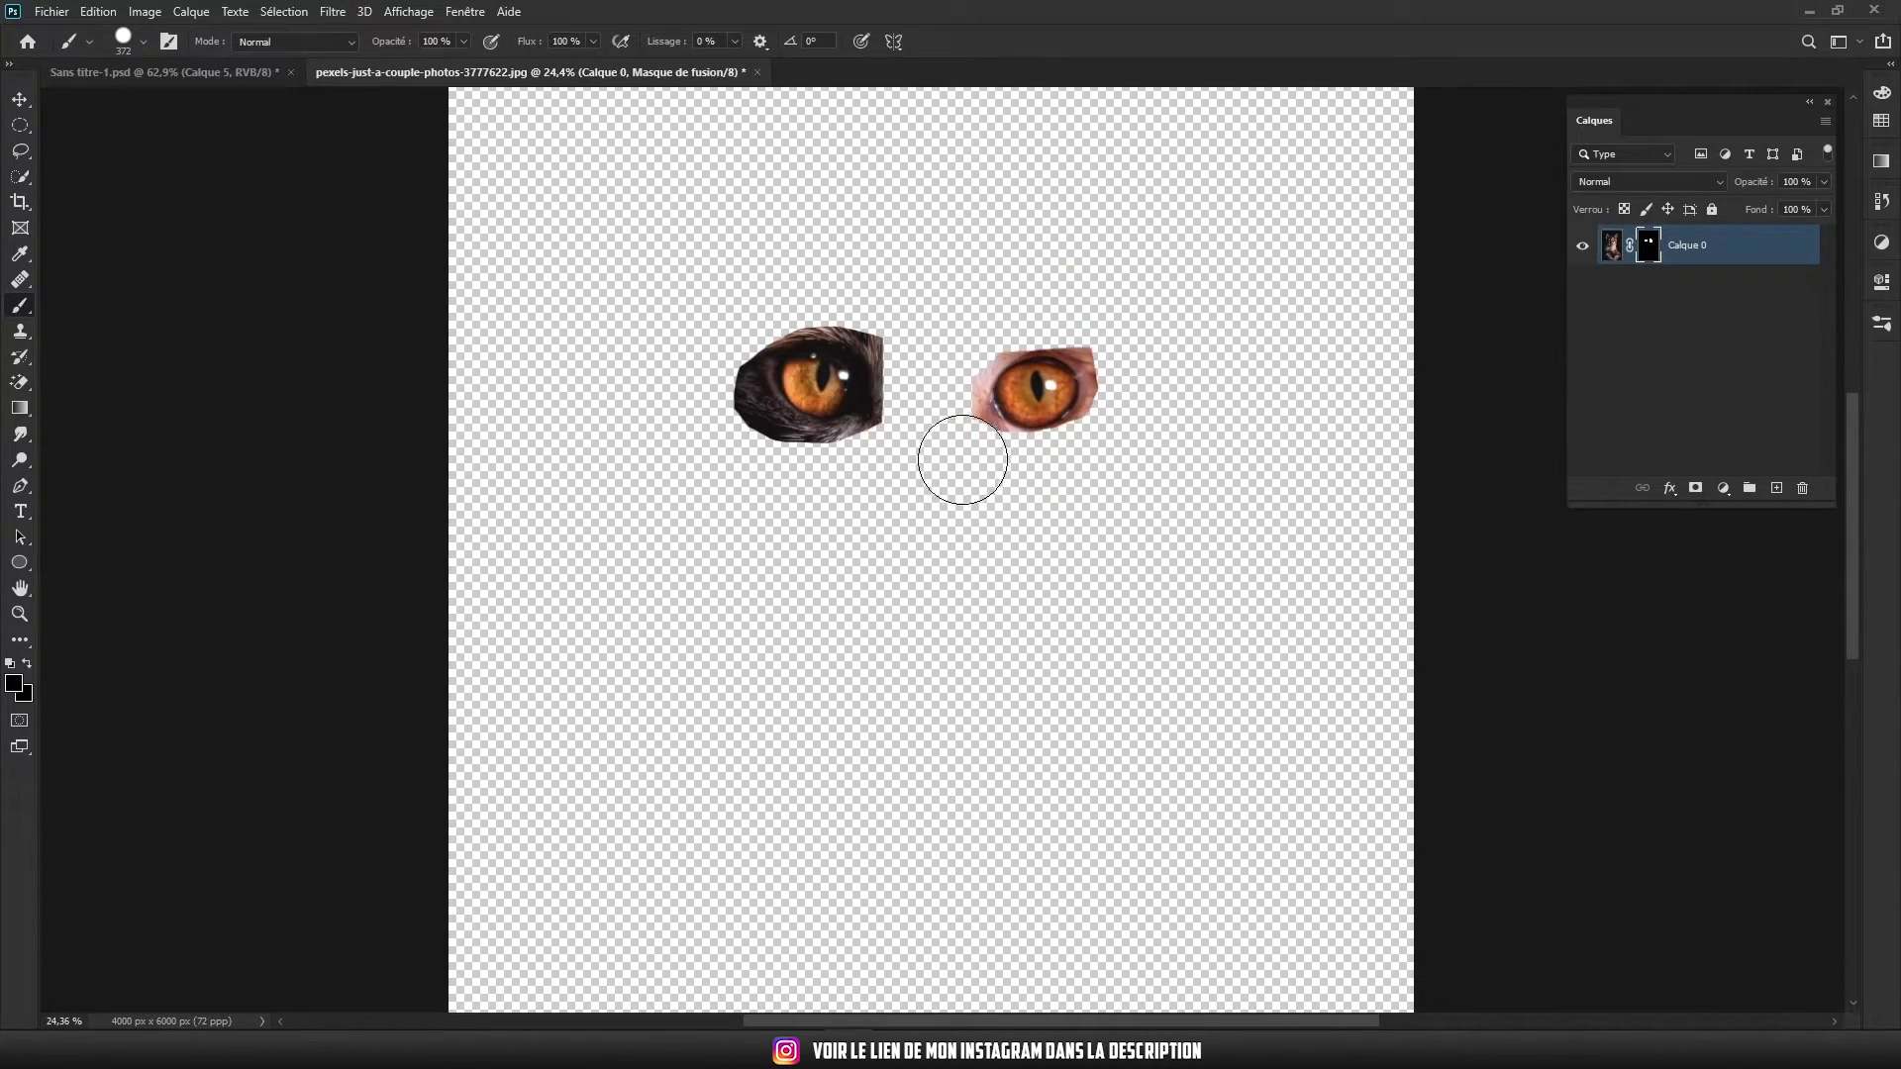
pyautogui.scroll(5, 1020, 426)
pyautogui.moveTo(861, 224)
pyautogui.mouseDown()
pyautogui.moveTo(849, 288)
pyautogui.moveTo(972, 492)
pyautogui.moveTo(1298, 420)
pyautogui.moveTo(1359, 213)
pyautogui.moveTo(1327, 161)
pyautogui.moveTo(1095, 64)
pyautogui.mouseUp()
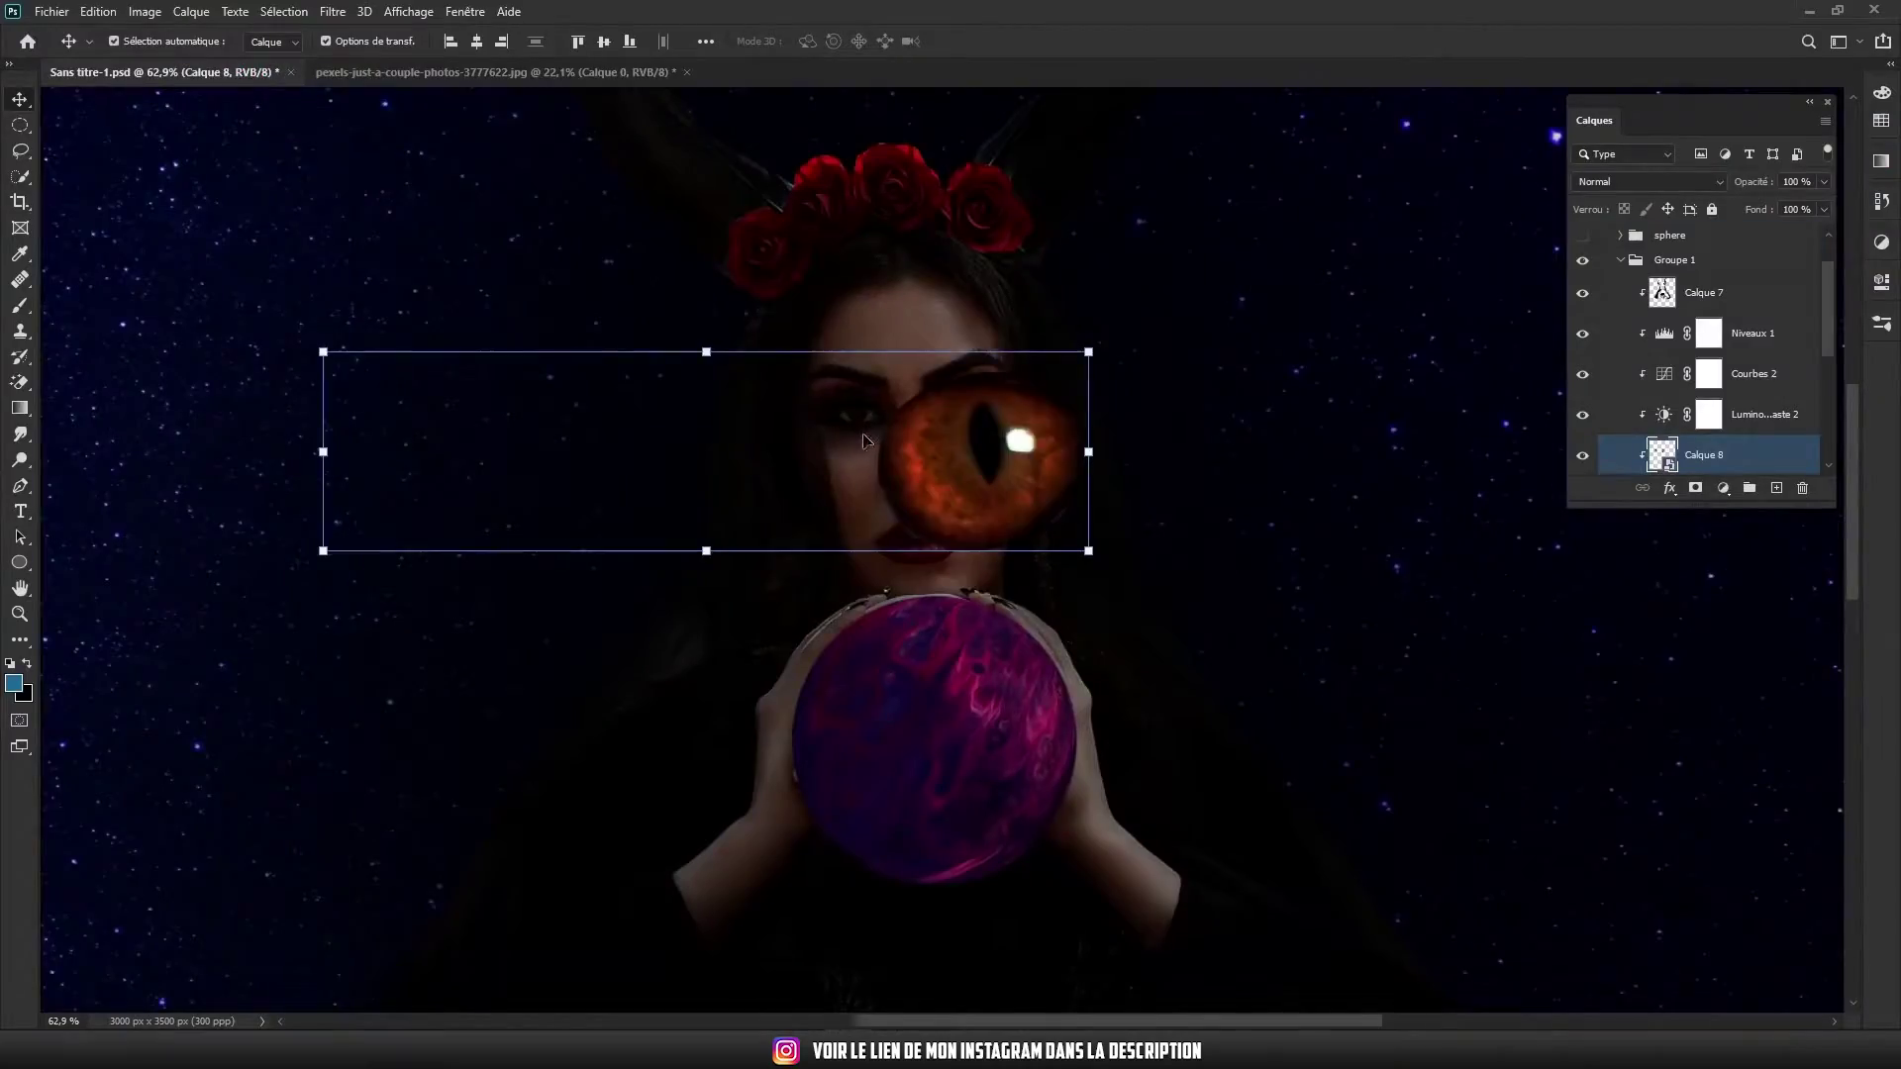
# Move Calque 8 above Groupe 1, then scale and tilt the cat eye over her left eye
pyautogui.moveTo(1703, 454); pyautogui.dragTo(1710, 265)
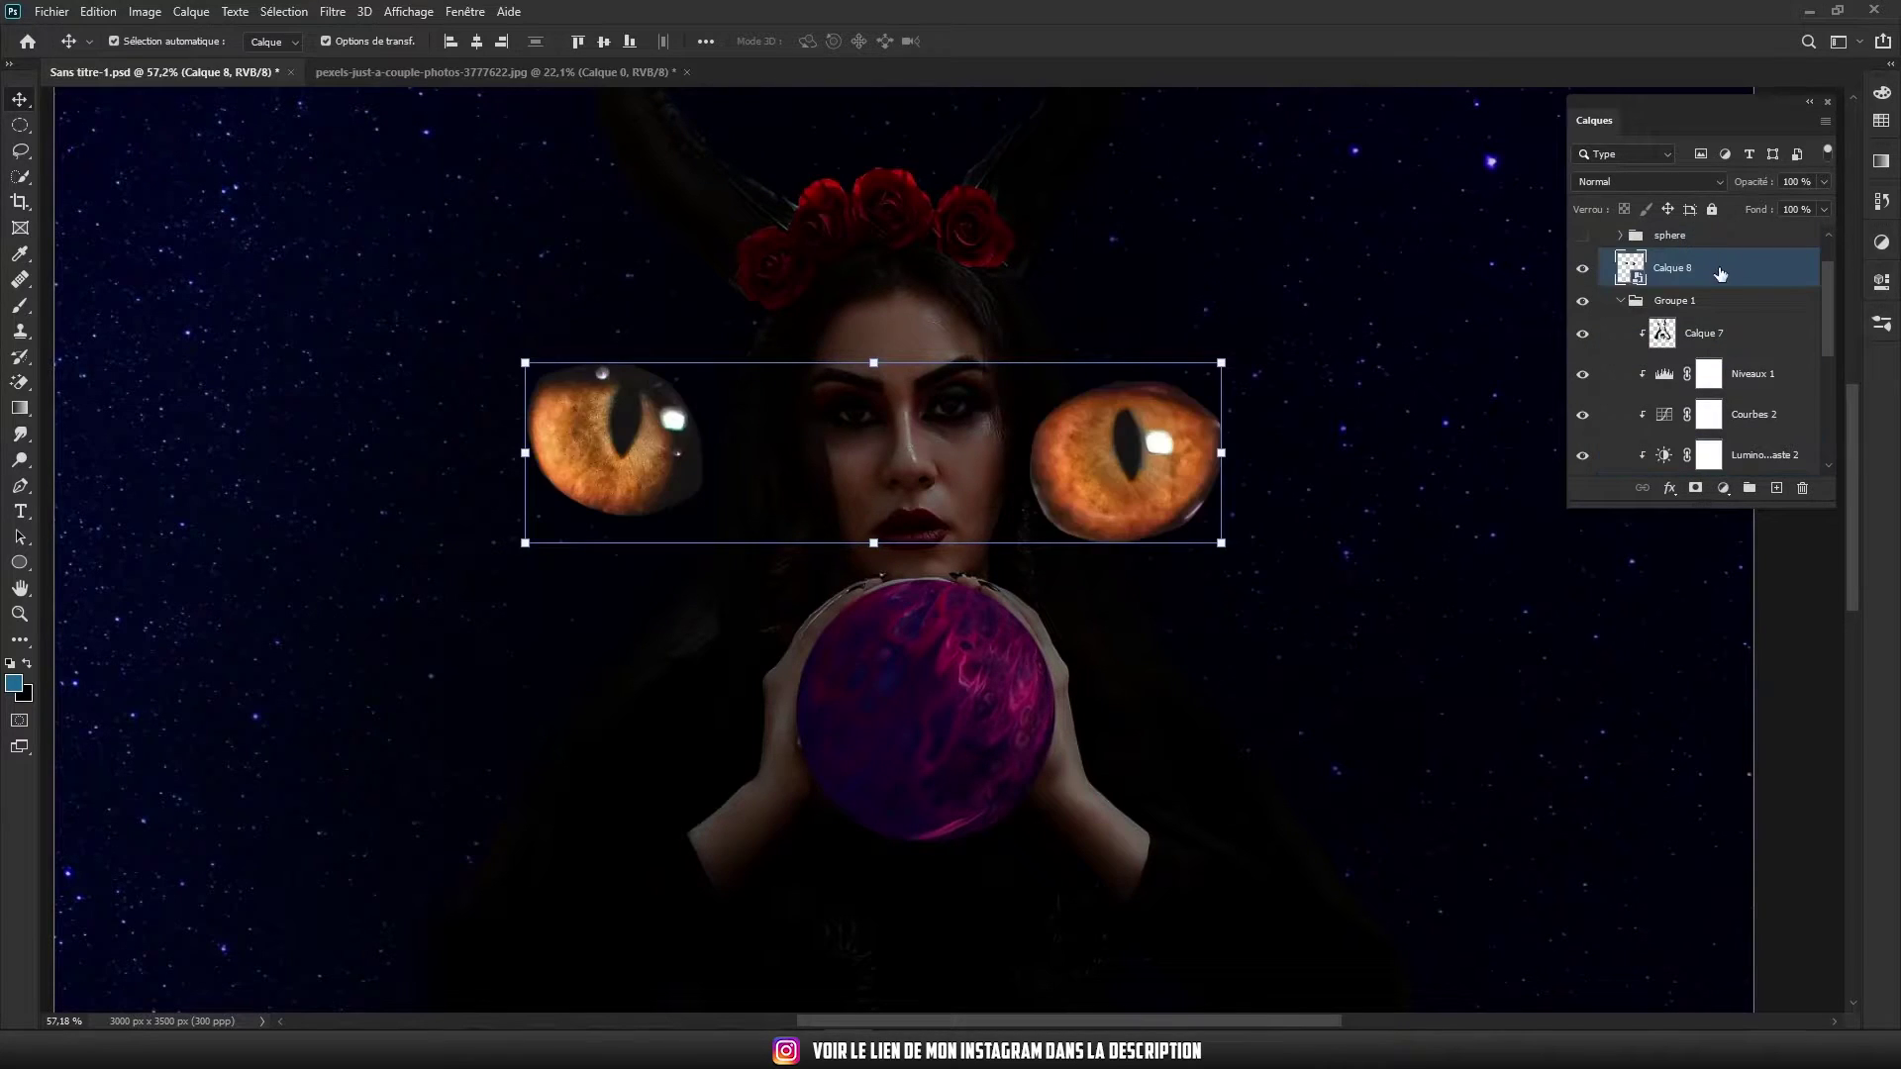
pyautogui.hotkey('ctrl', 't')
pyautogui.moveTo(1221, 542); pyautogui.dragTo(784, 465)
pyautogui.moveTo(670, 428); pyautogui.dragTo(931, 452)
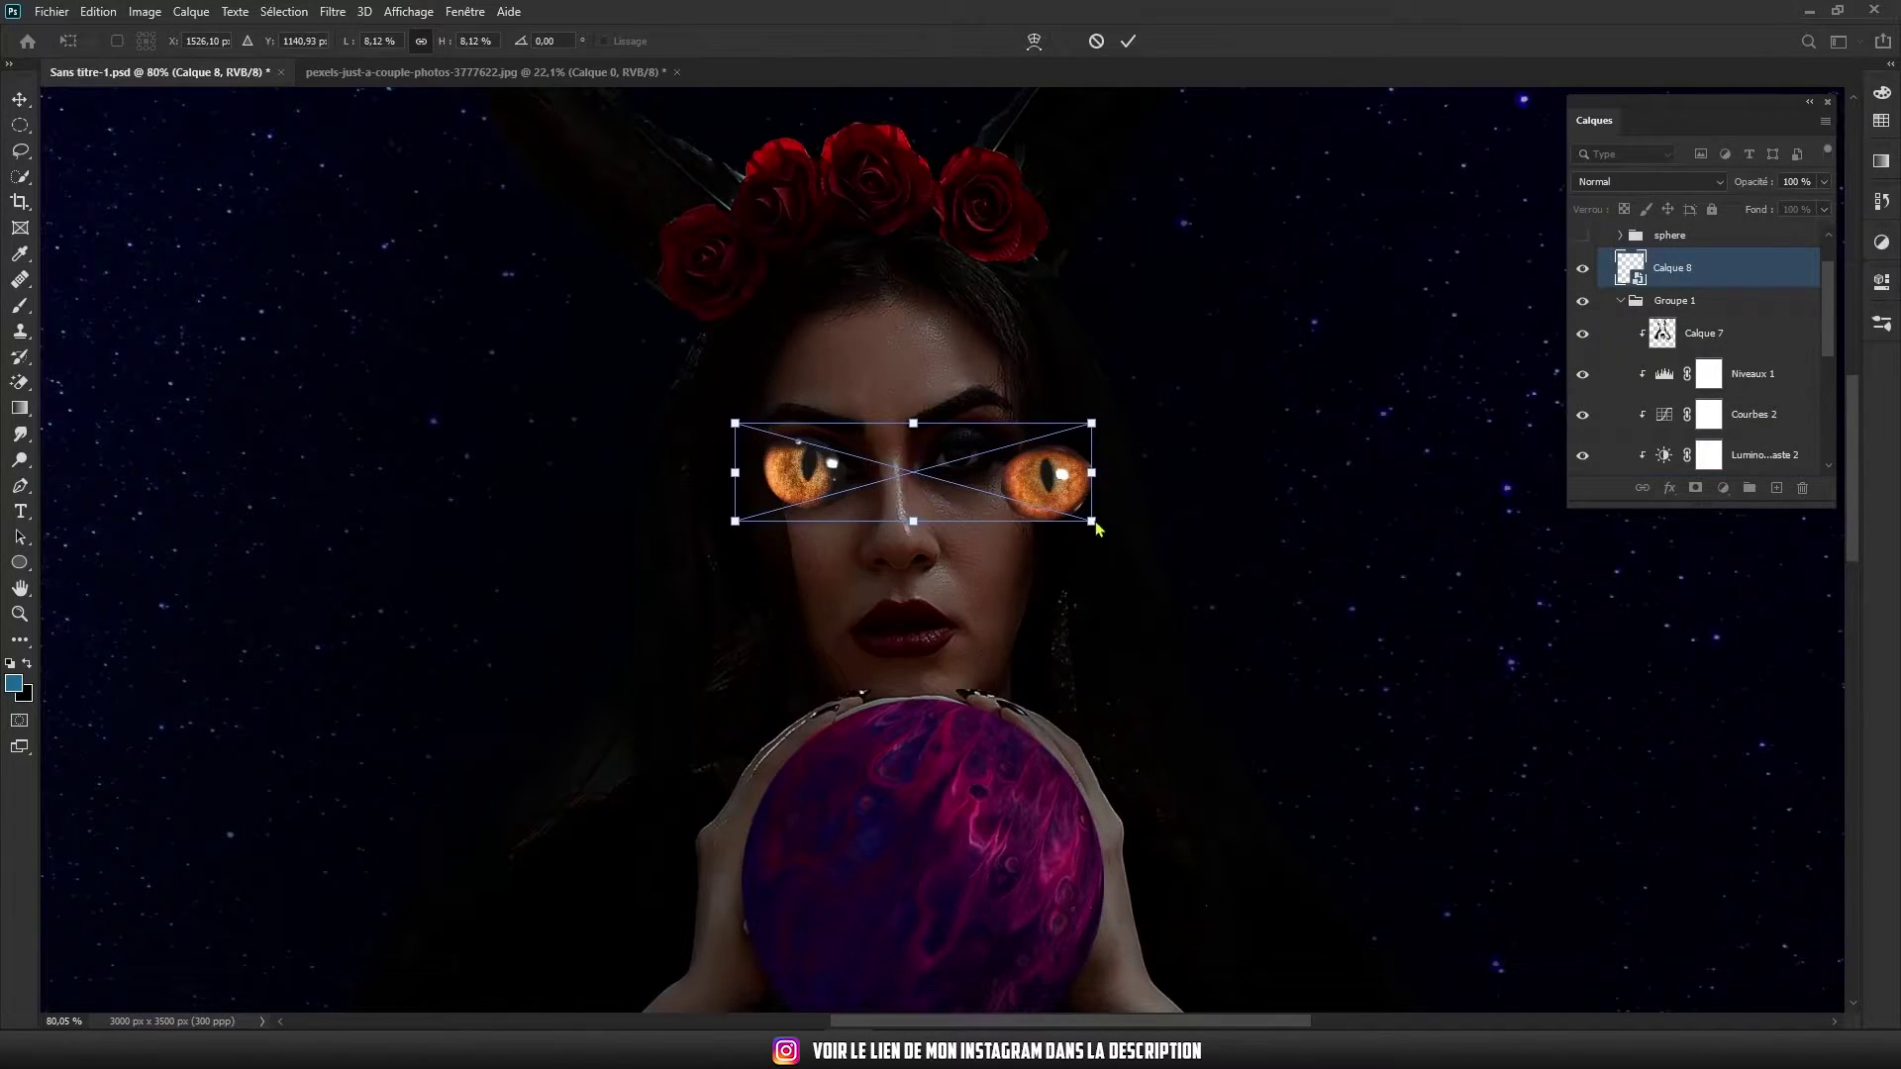
pyautogui.moveTo(1046, 499); pyautogui.dragTo(1007, 489)
pyautogui.scroll(5, 953, 473)
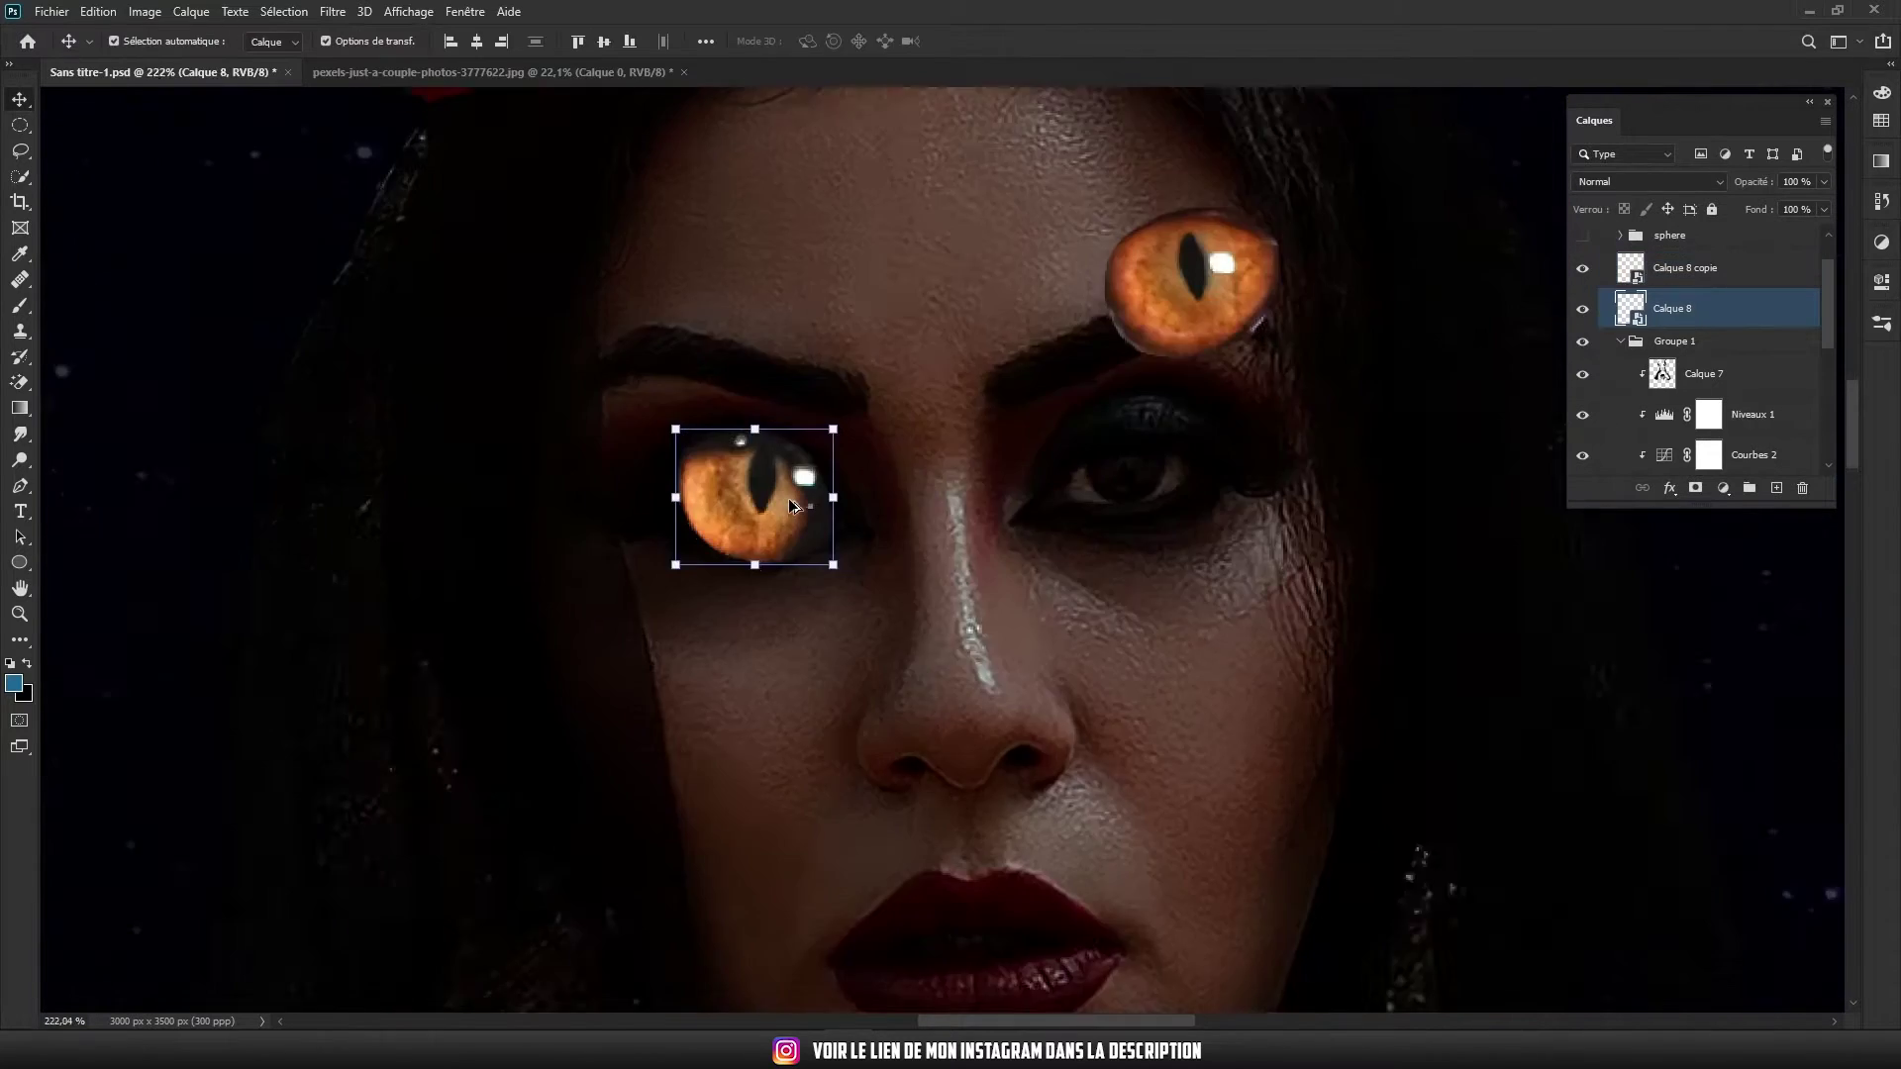
pyautogui.scroll(3, 772, 490)
pyautogui.moveTo(896, 589); pyautogui.dragTo(888, 576)
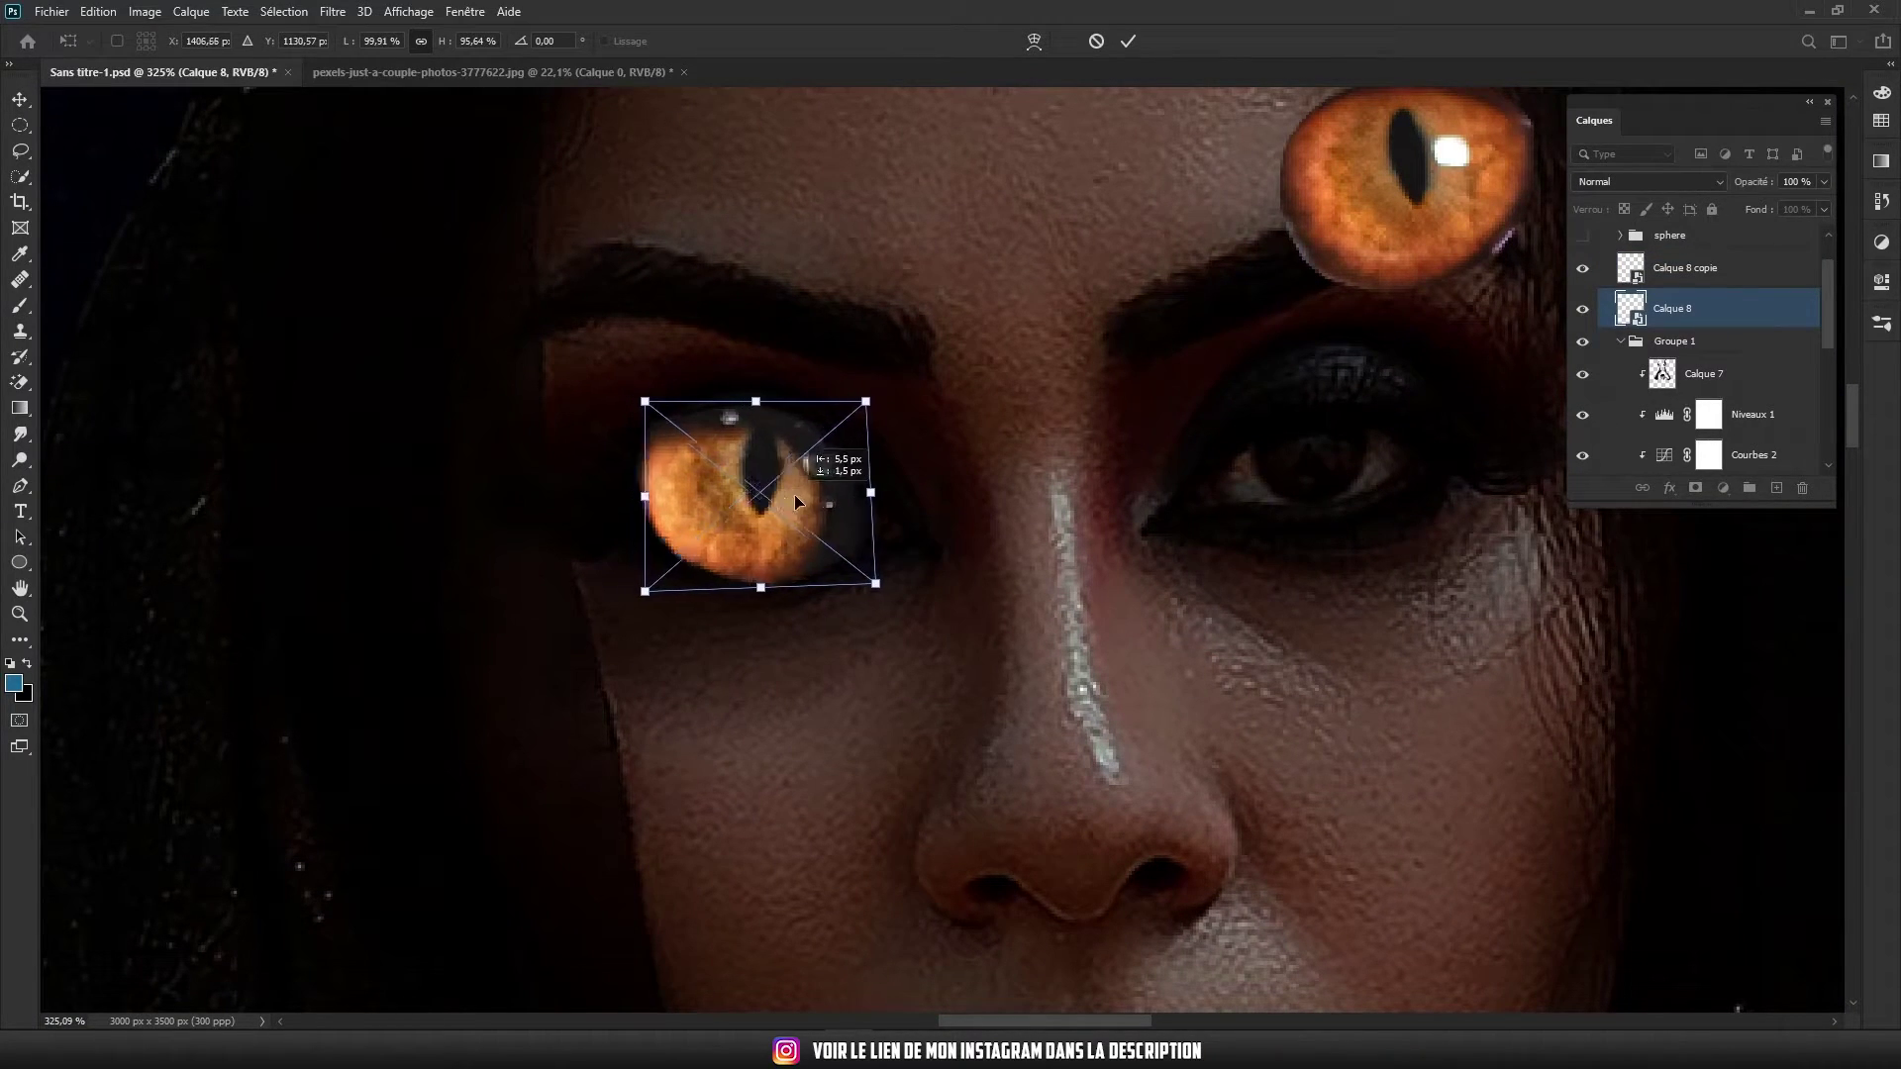
pyautogui.click(1128, 41)
# Move the second cat eye onto her right eye, then scale and skew it to fit
pyautogui.moveTo(1397, 190); pyautogui.dragTo(1345, 490)
pyautogui.hotkey('ctrl', 't')
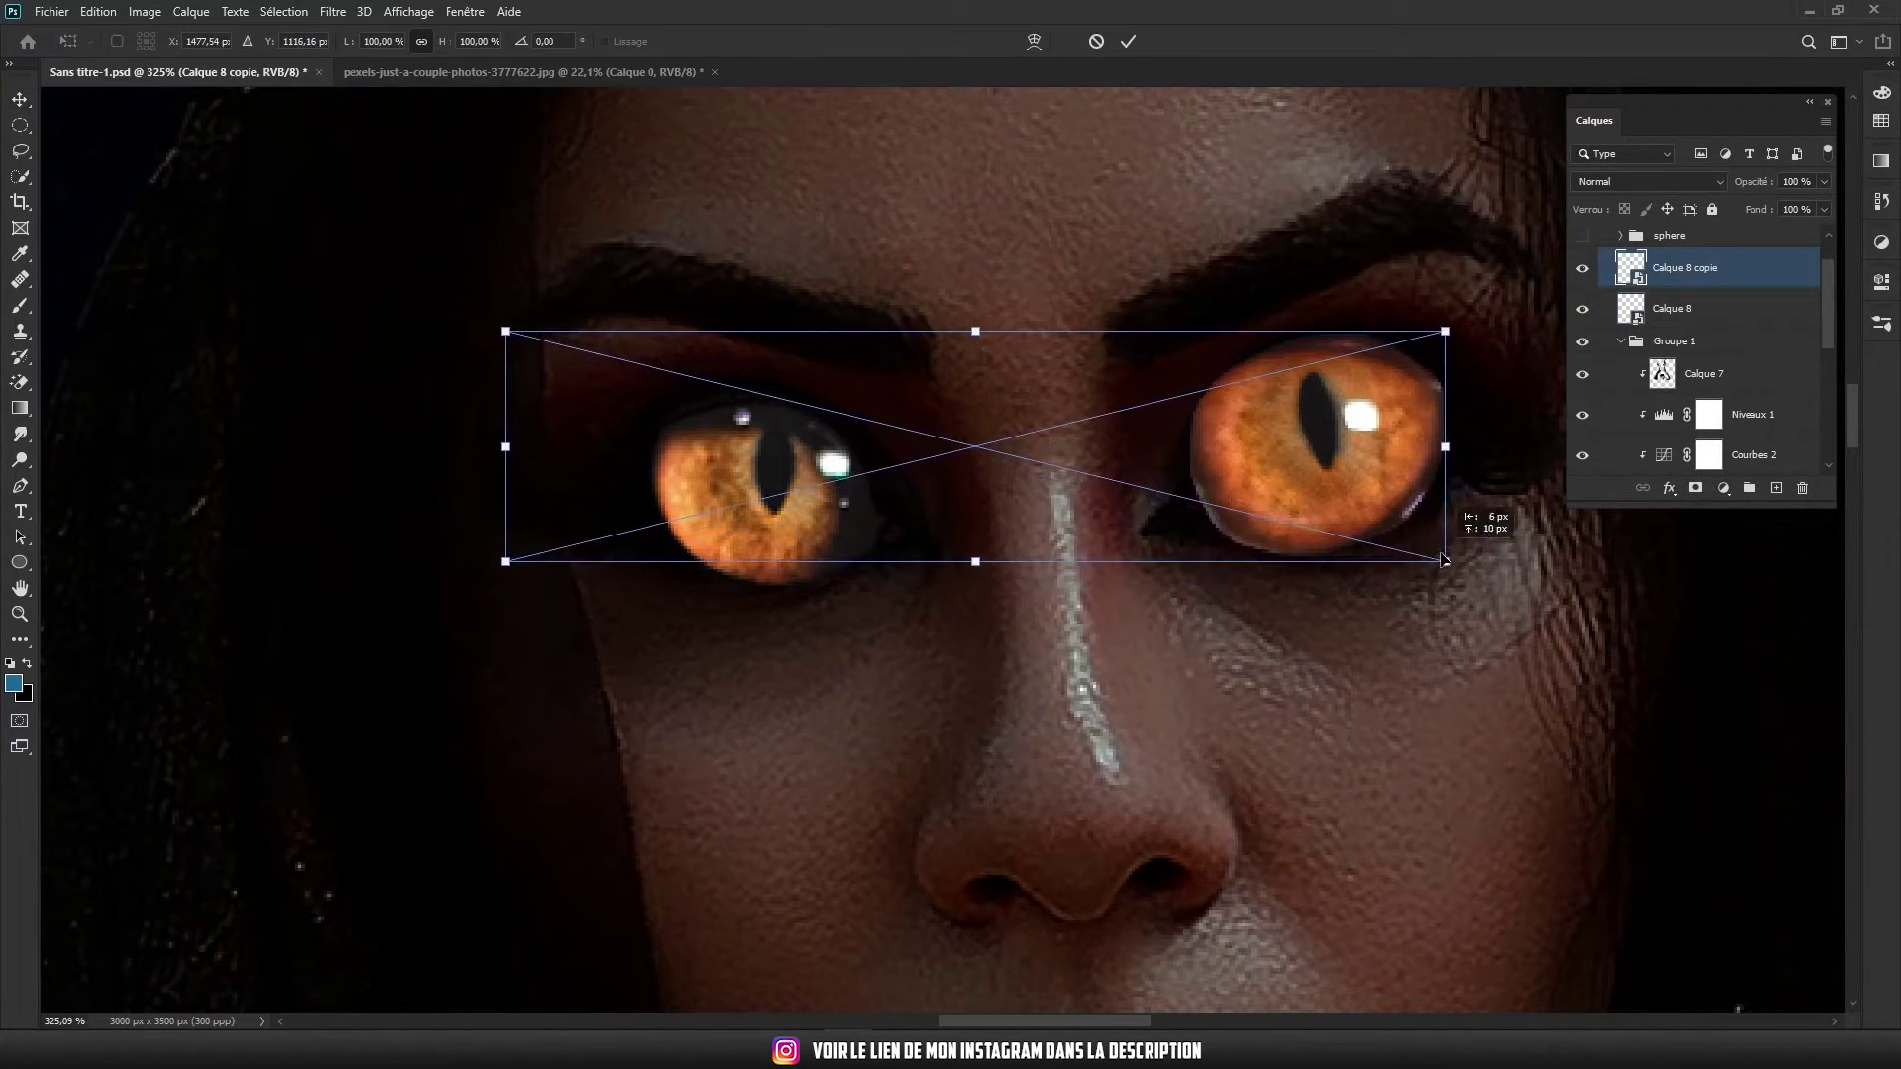
pyautogui.rightClick(1369, 475)
pyautogui.press('Escape')
pyautogui.moveTo(1465, 588); pyautogui.dragTo(1417, 524)
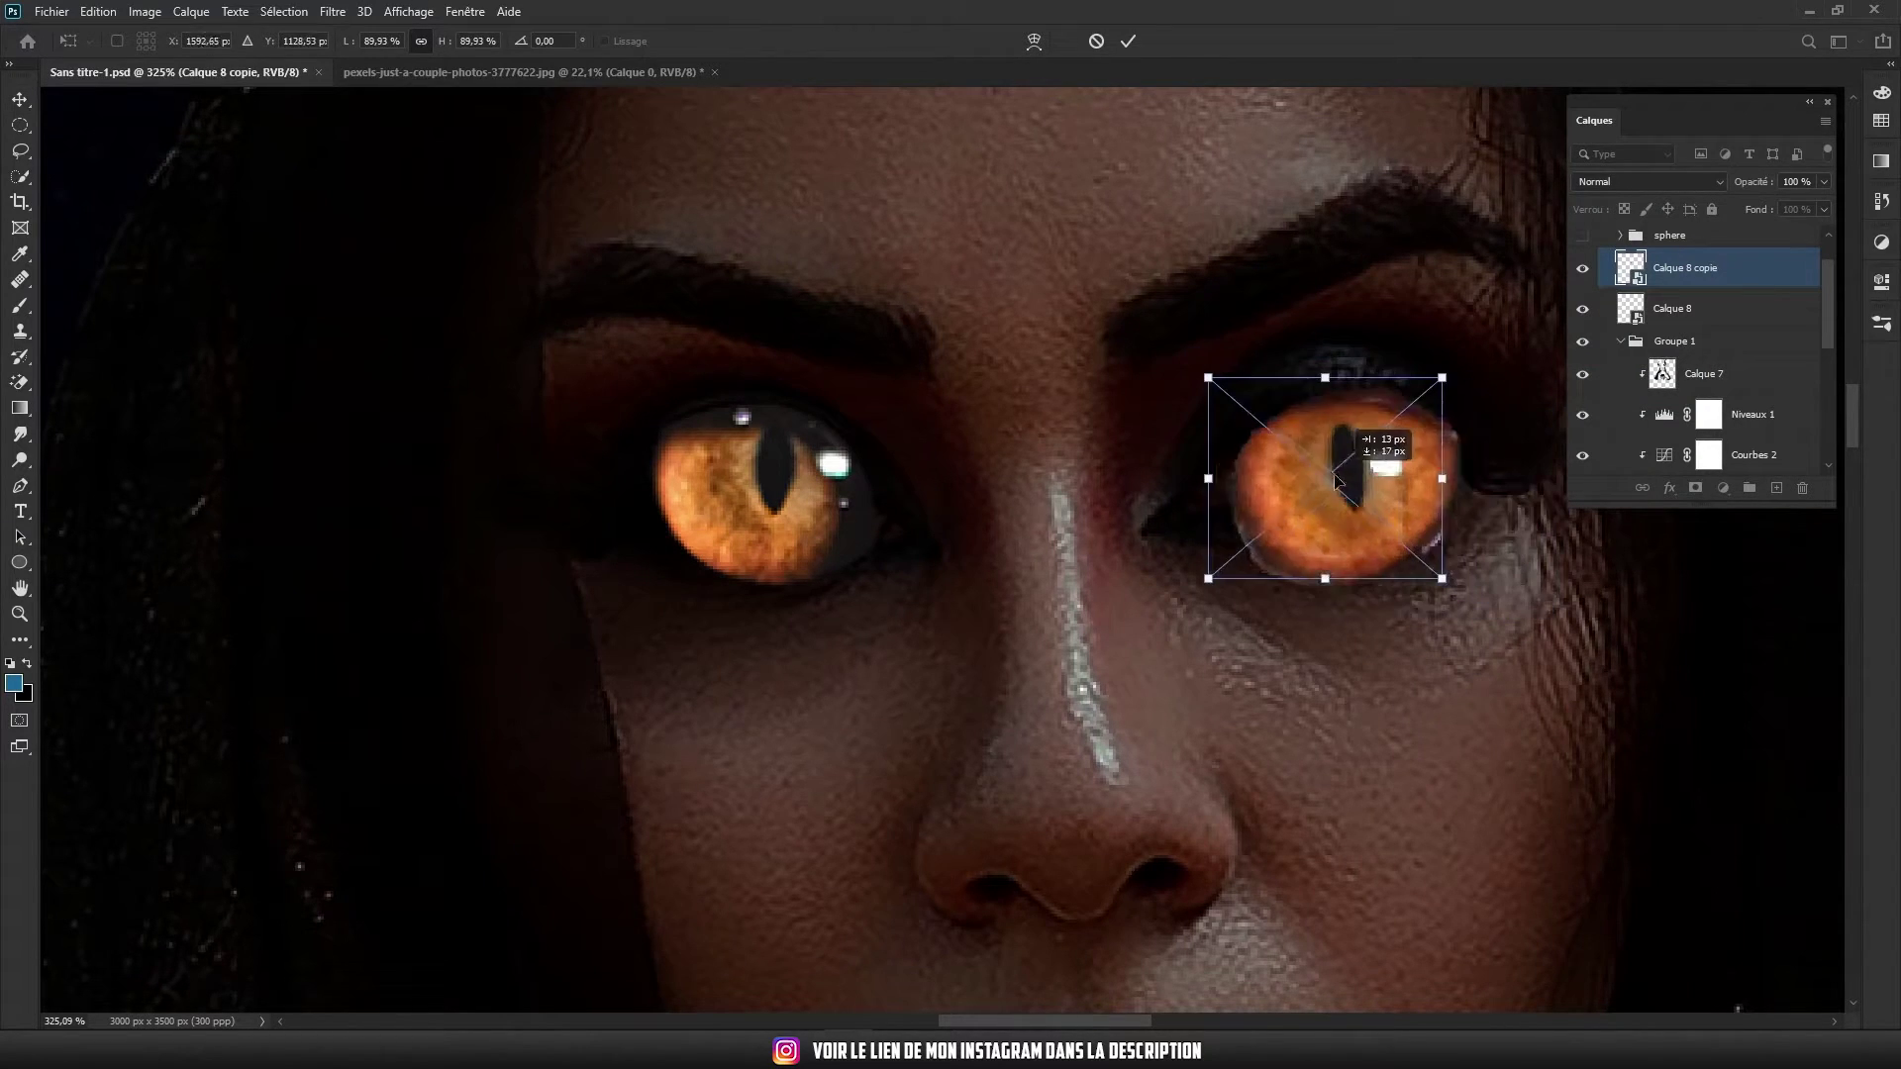
pyautogui.moveTo(1205, 575); pyautogui.dragTo(1201, 560)
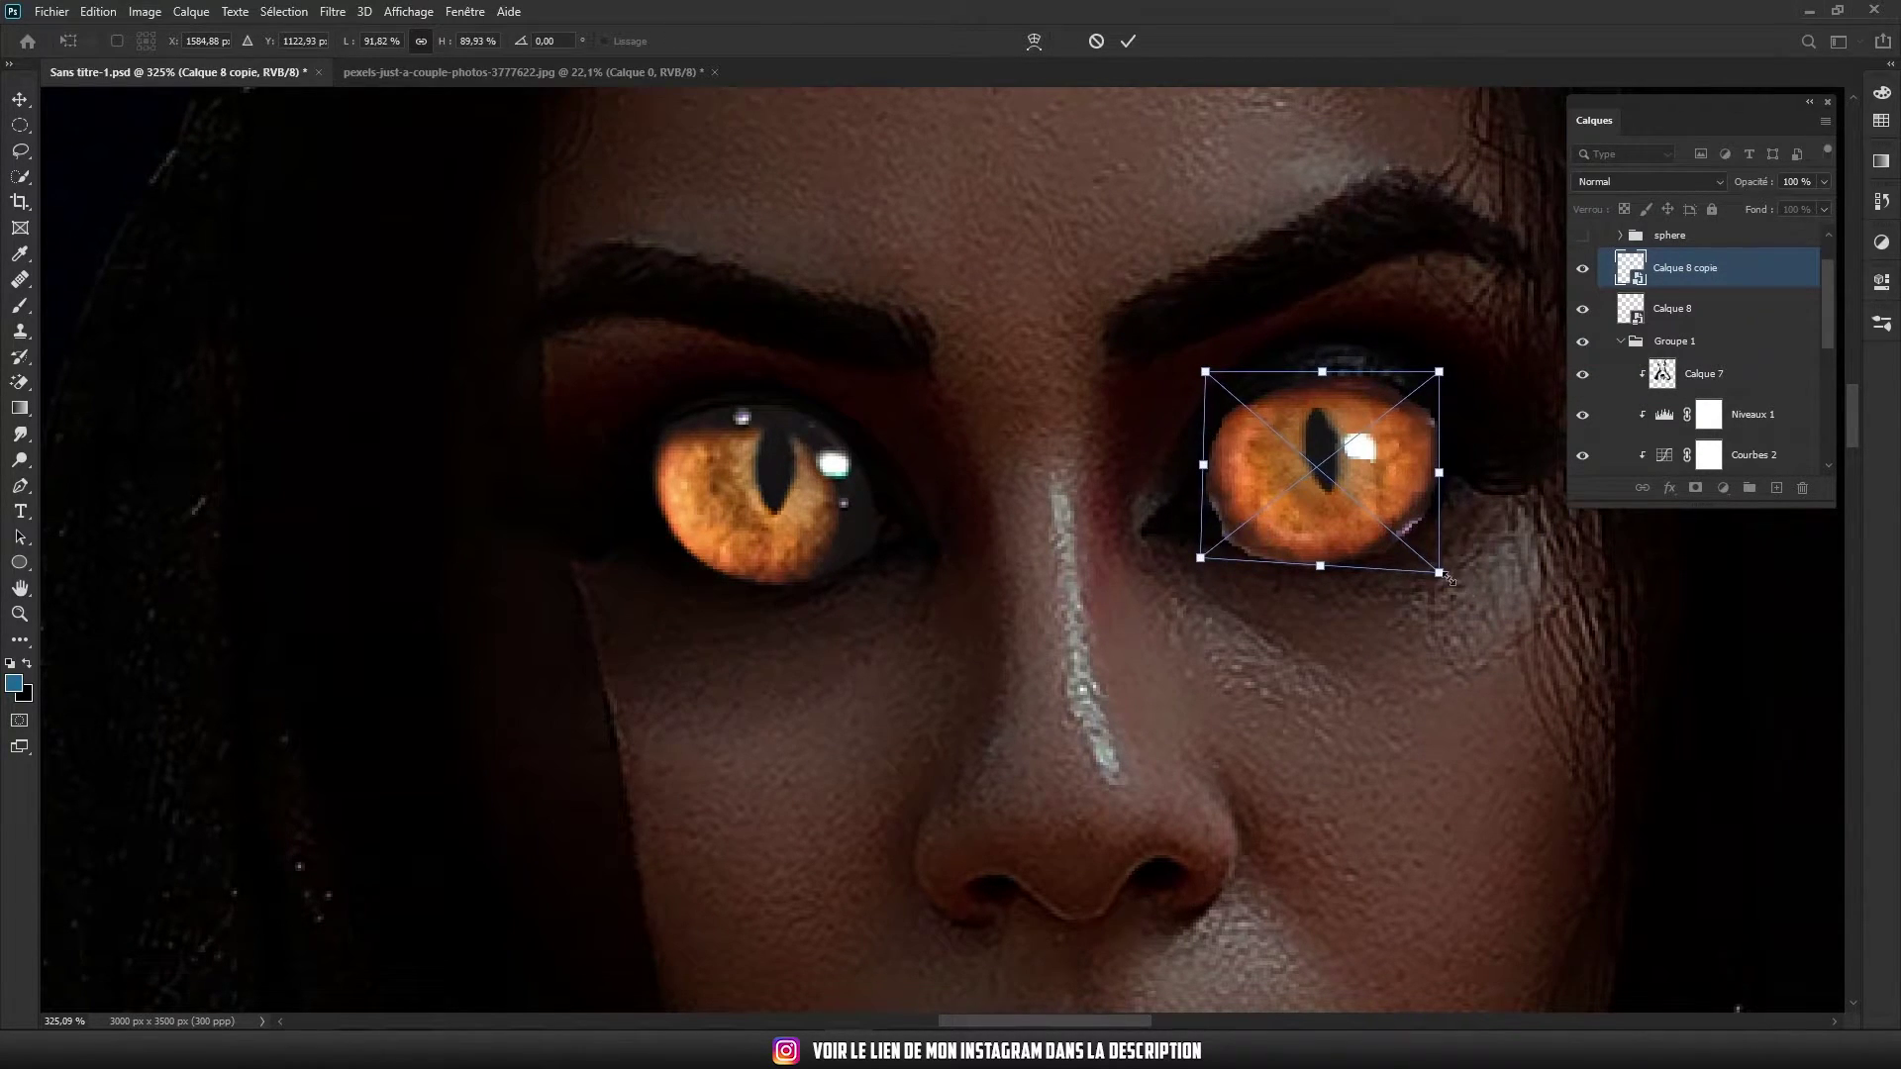
pyautogui.moveTo(1441, 572); pyautogui.dragTo(1433, 561)
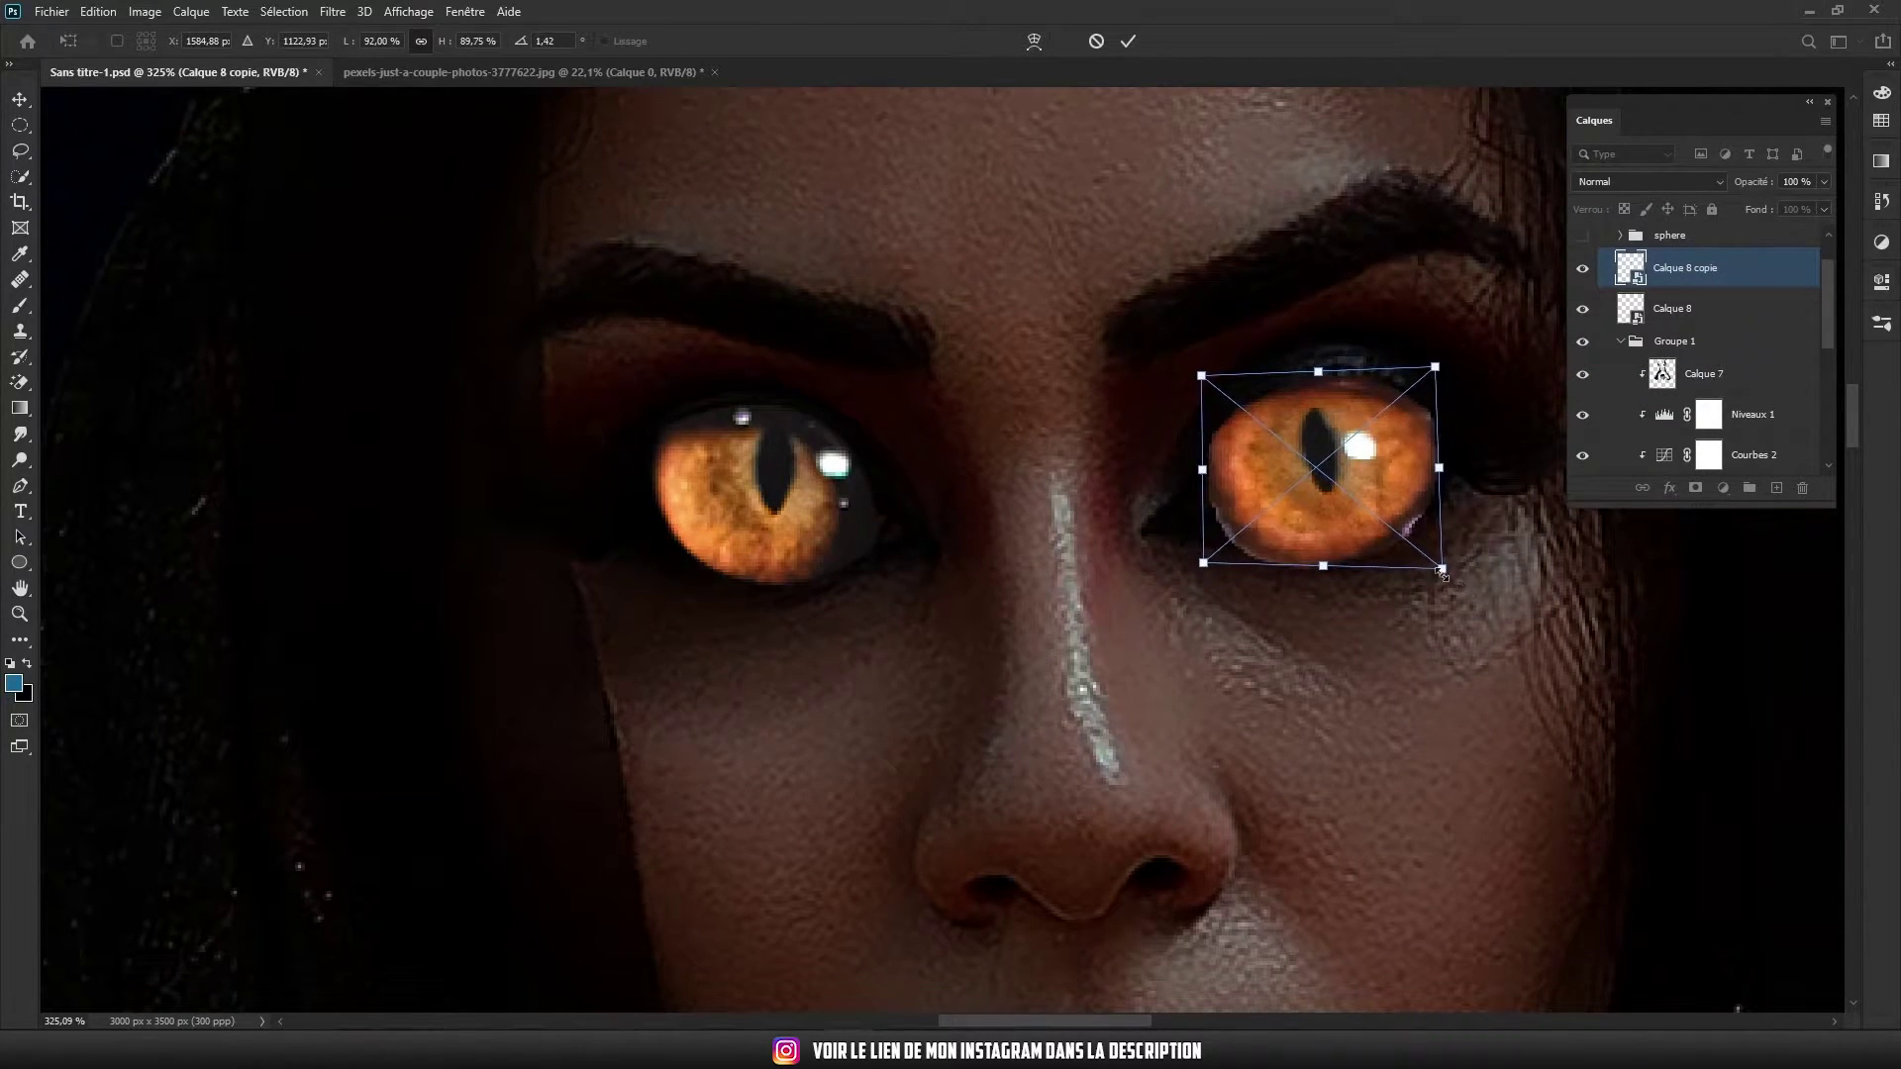
# Commit the right eye and mask its copy with soft black strokes along the eyelids
pyautogui.click(1129, 42)
pyautogui.click(1695, 488)
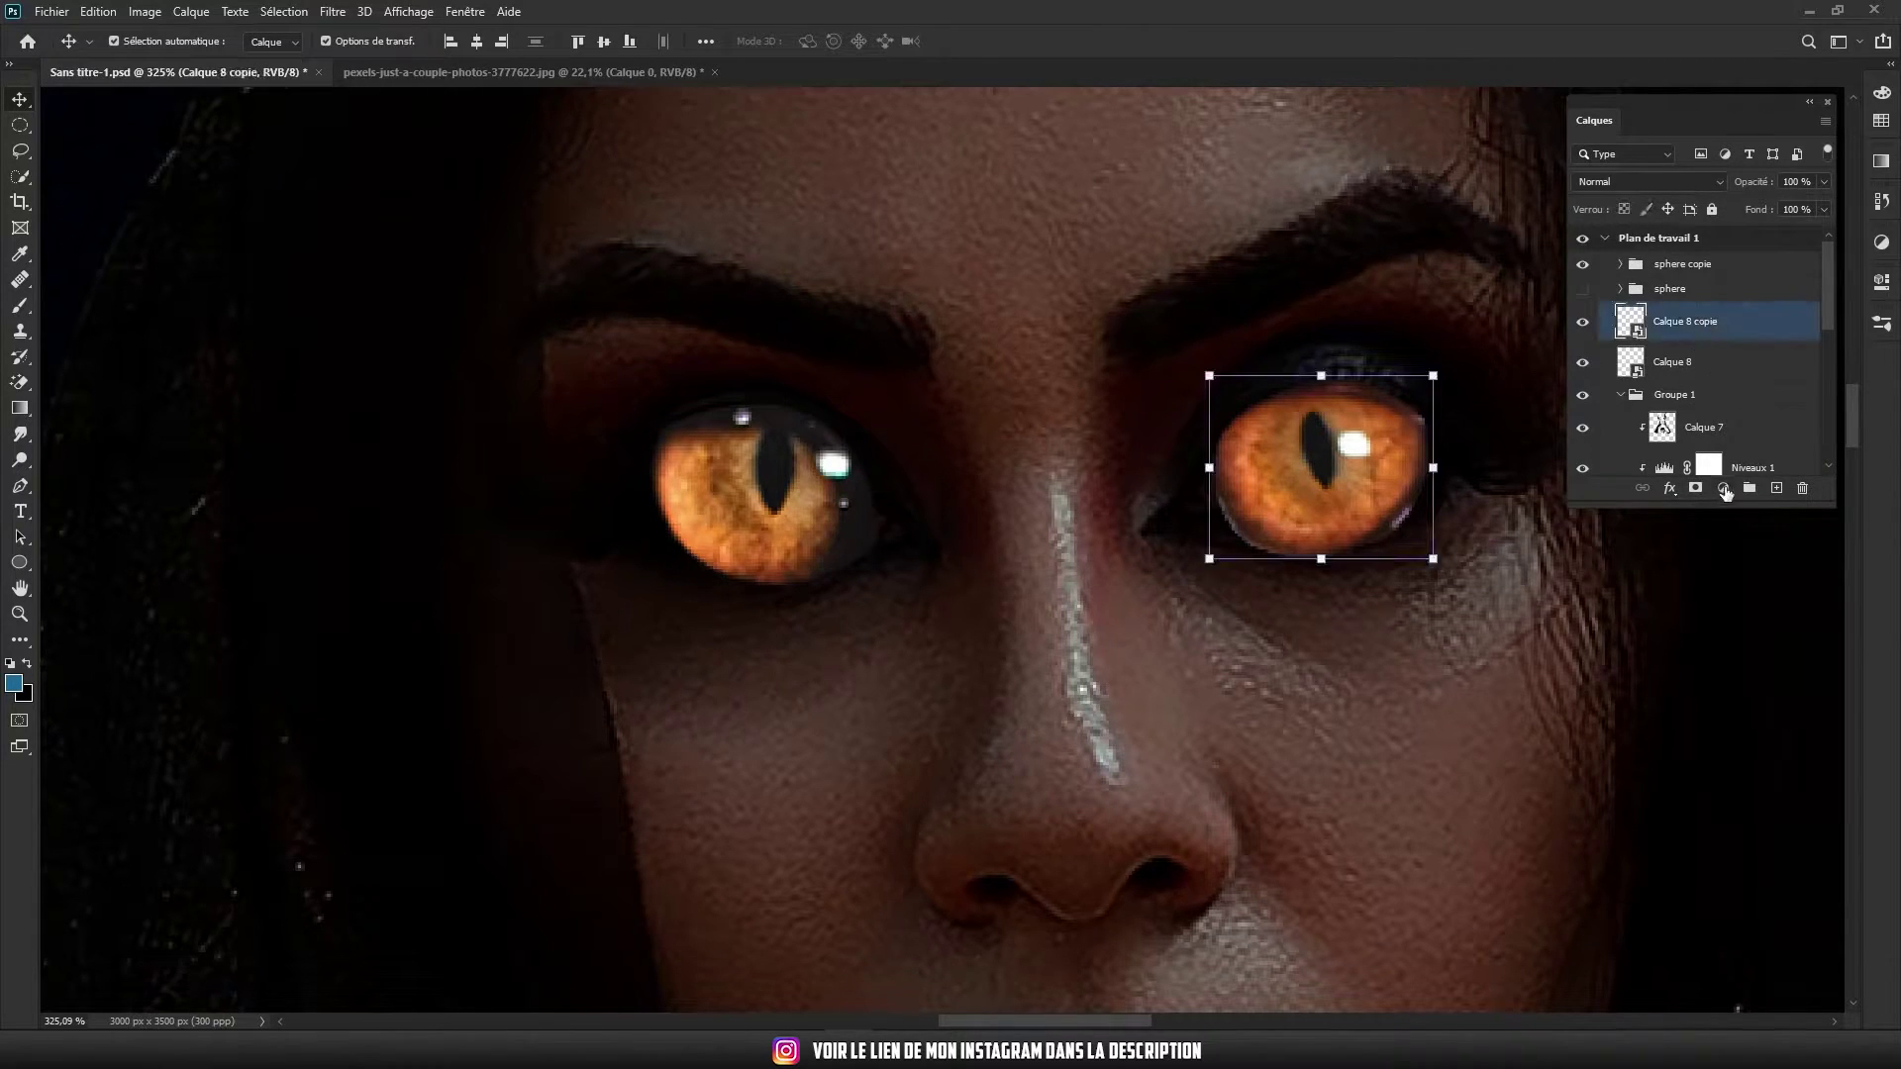
pyautogui.click(19, 307)
pyautogui.scroll(3, 1485, 368)
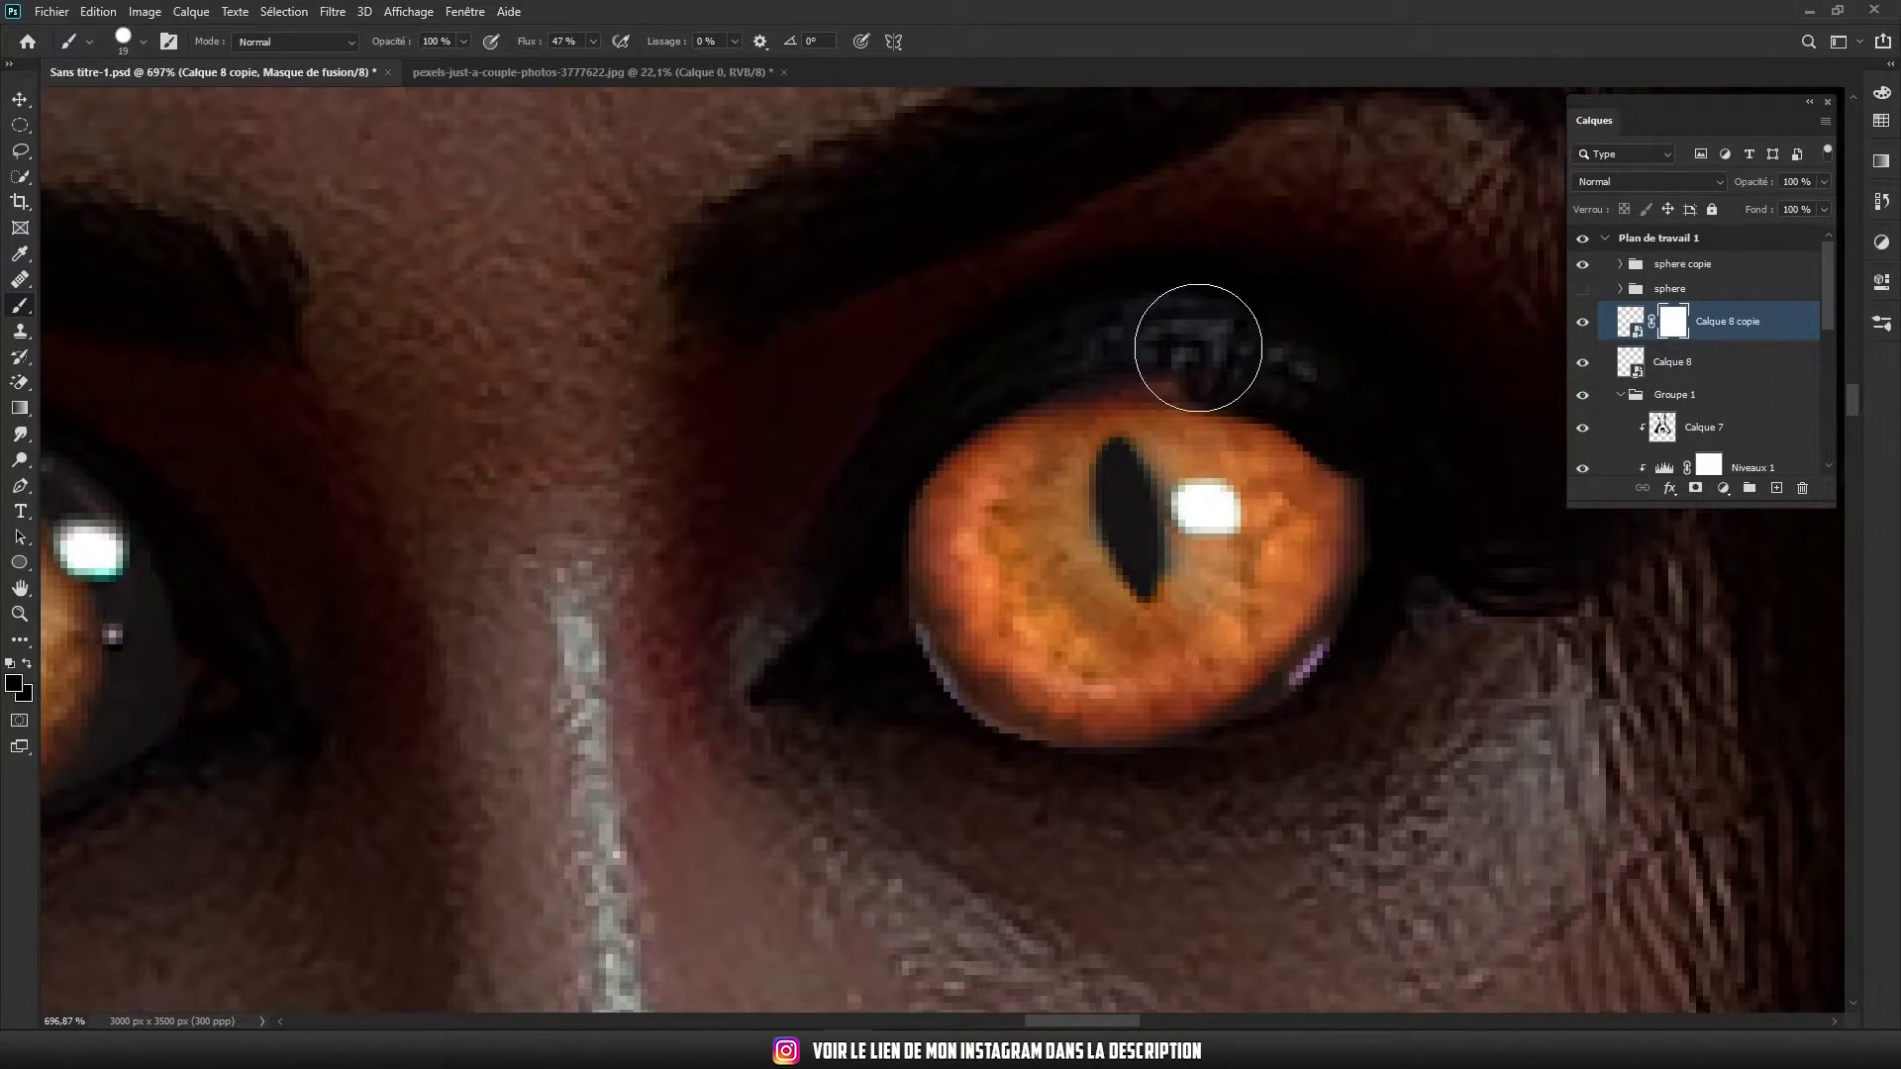
pyautogui.moveTo(807, 594)
pyautogui.mouseDown()
pyautogui.moveTo(1400, 425)
pyautogui.moveTo(1175, 764)
pyautogui.moveTo(781, 698)
pyautogui.mouseUp()
pyautogui.scroll(-4, 769, 644)
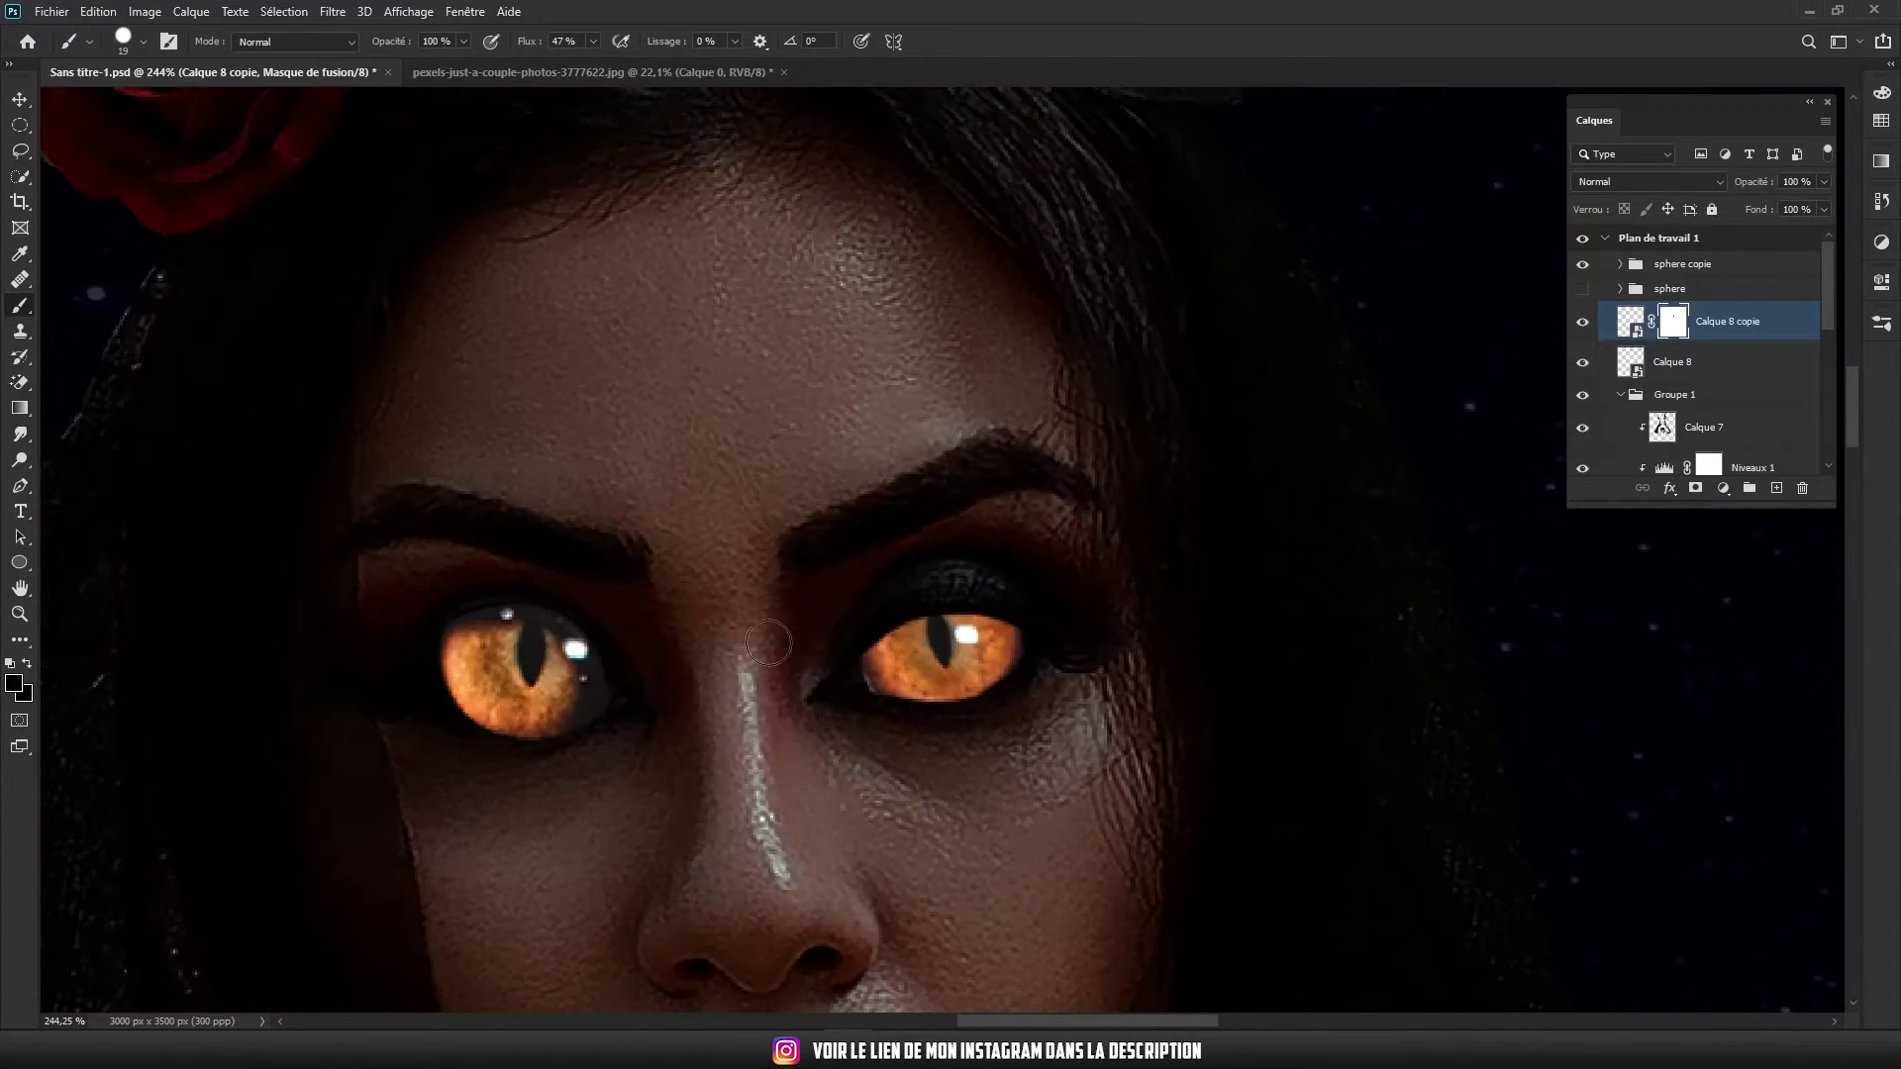
pyautogui.scroll(4, 851, 554)
pyautogui.moveTo(865, 466)
pyautogui.mouseDown()
pyautogui.moveTo(1163, 382)
pyautogui.moveTo(1013, 746)
pyautogui.moveTo(1330, 654)
pyautogui.mouseUp()
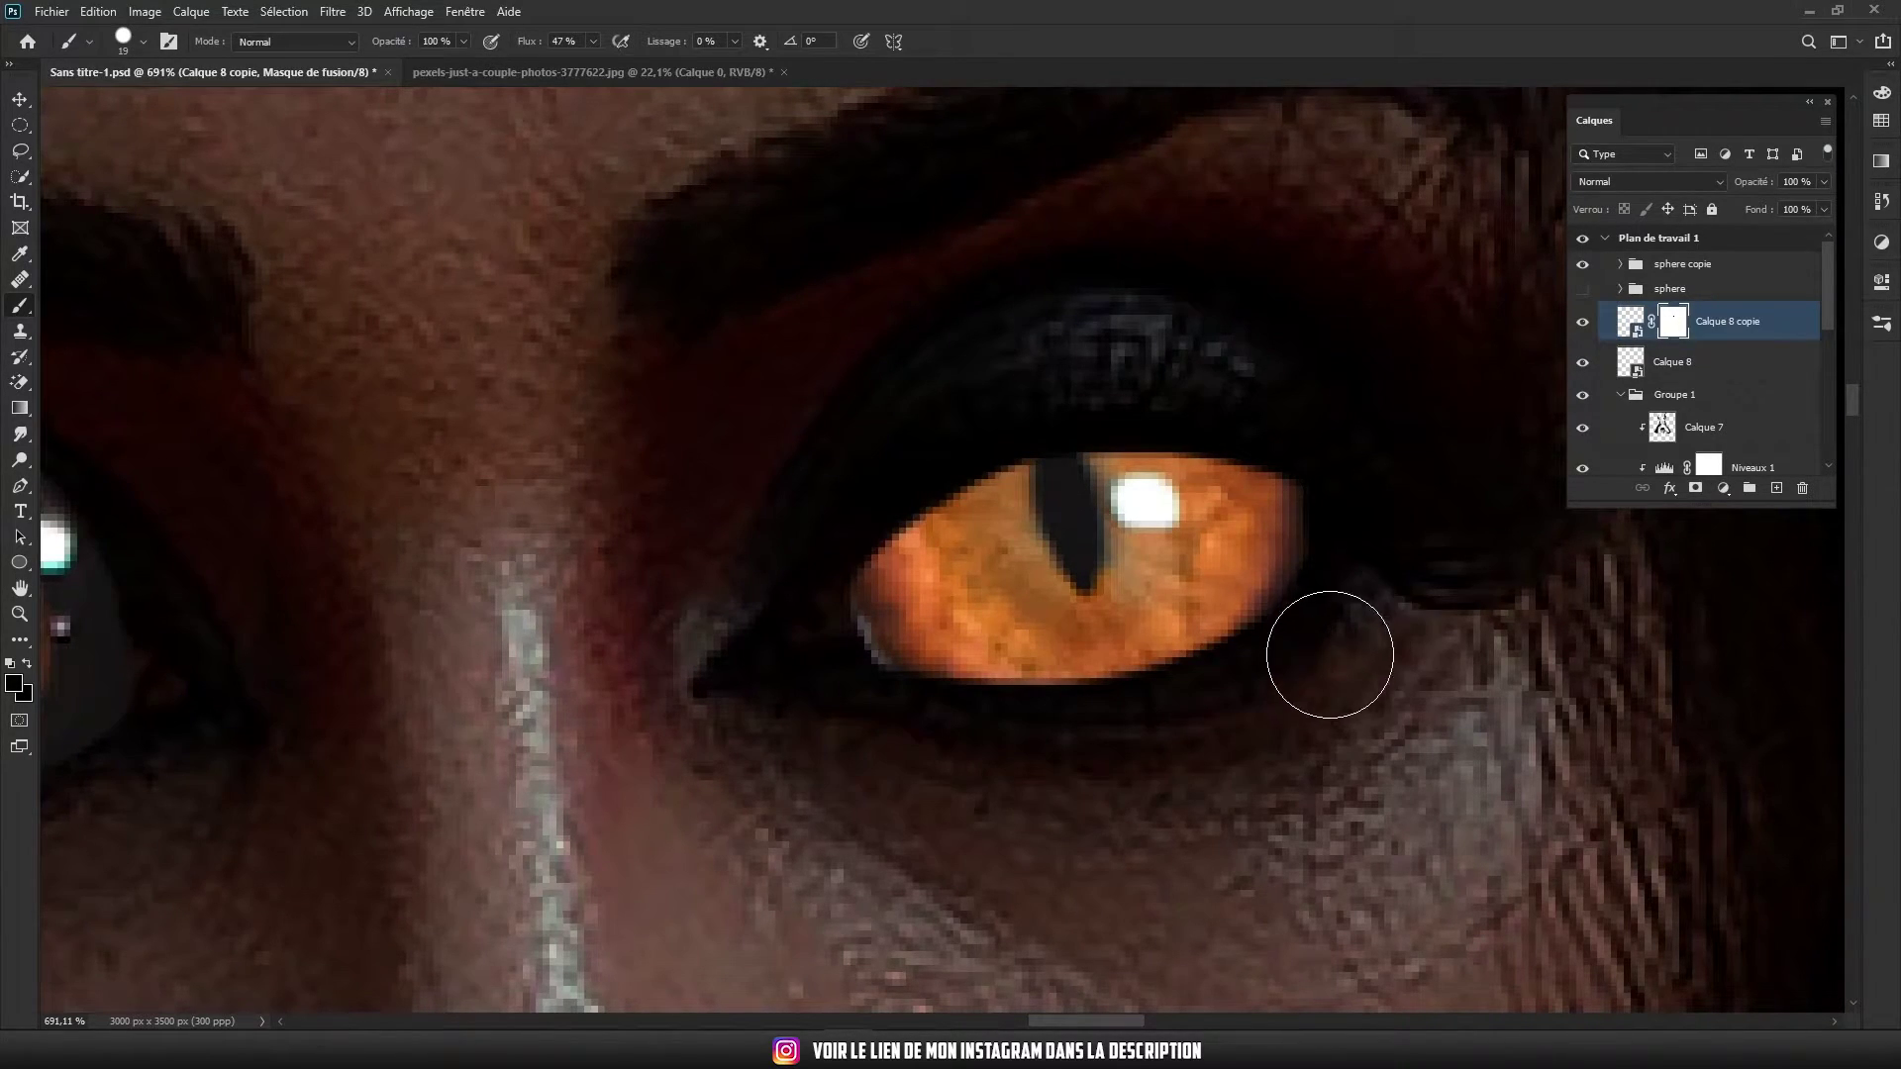
# Select the first eye copy layer to mask it the same way
pyautogui.scroll(4, 871, 679)
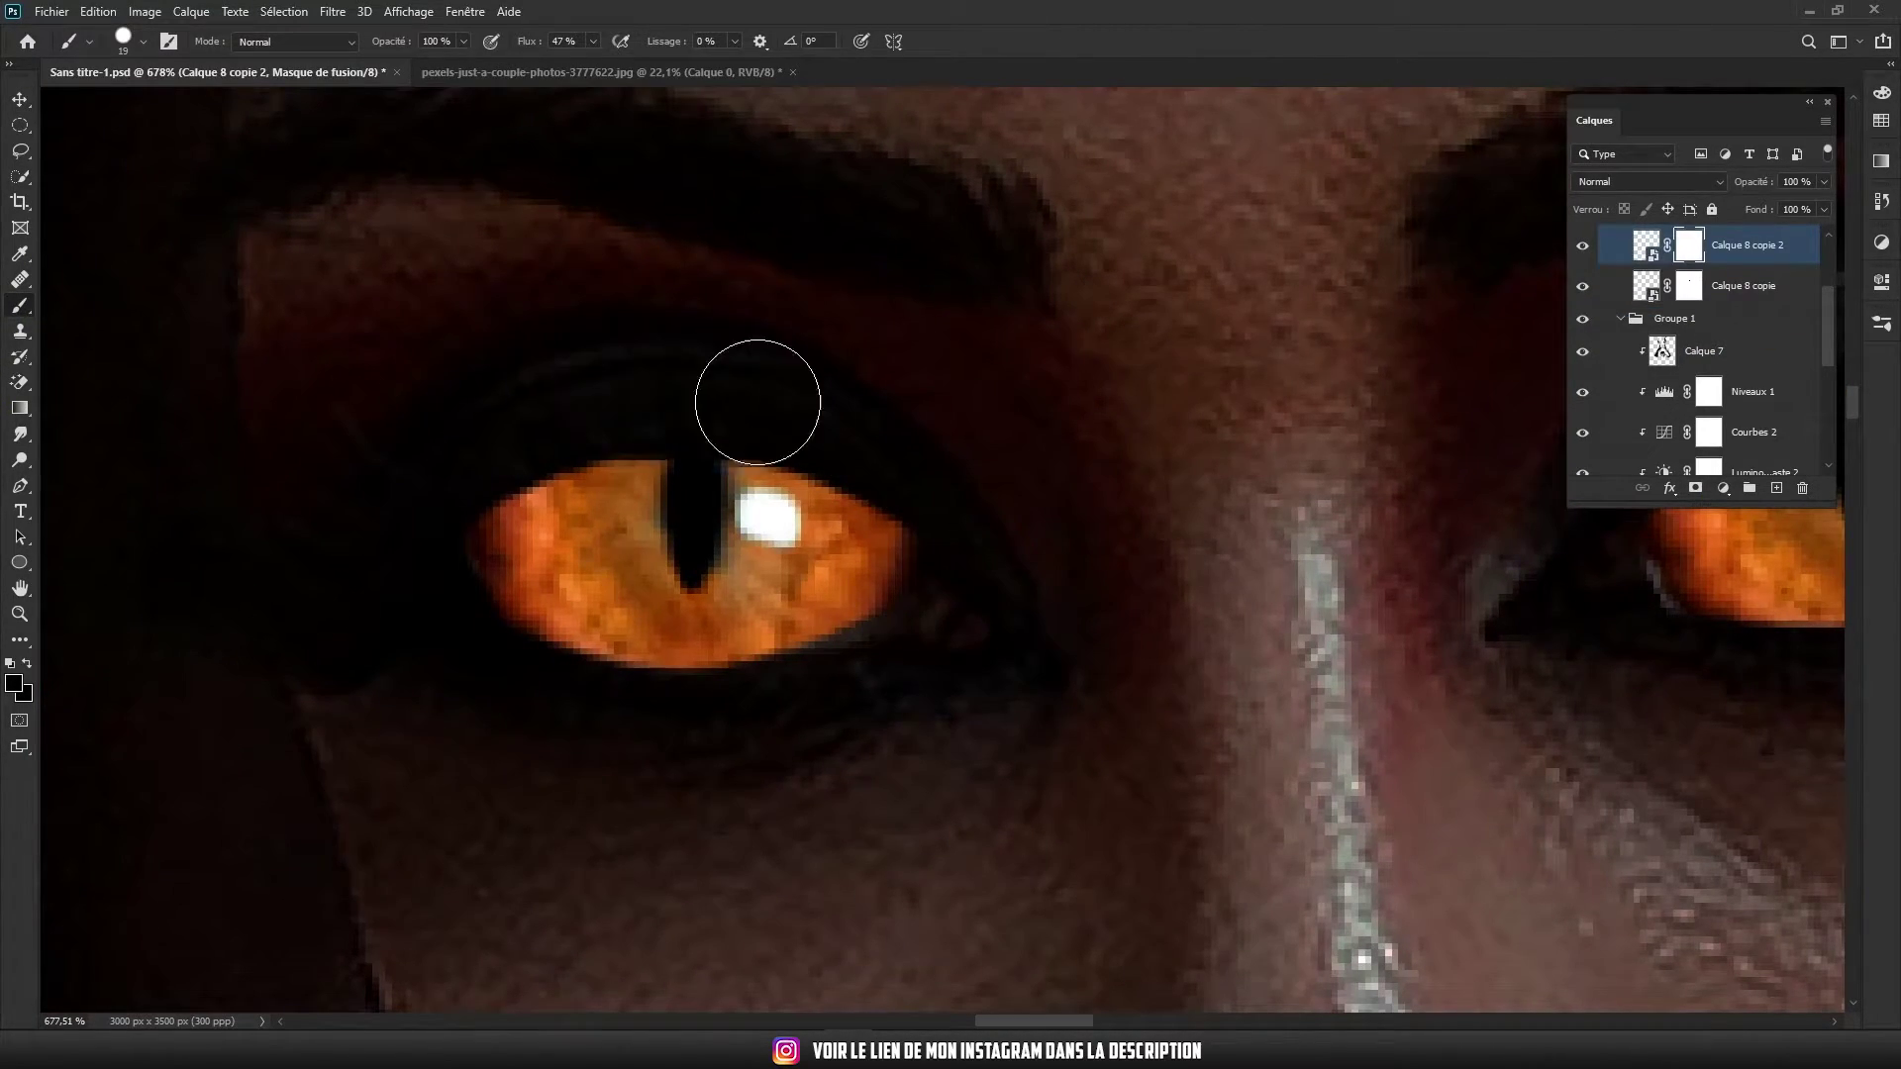
pyautogui.scroll(-4, 758, 402)
pyautogui.scroll(-1, 955, 459)
pyautogui.scroll(-5, 776, 416)
pyautogui.scroll(7, 800, 556)
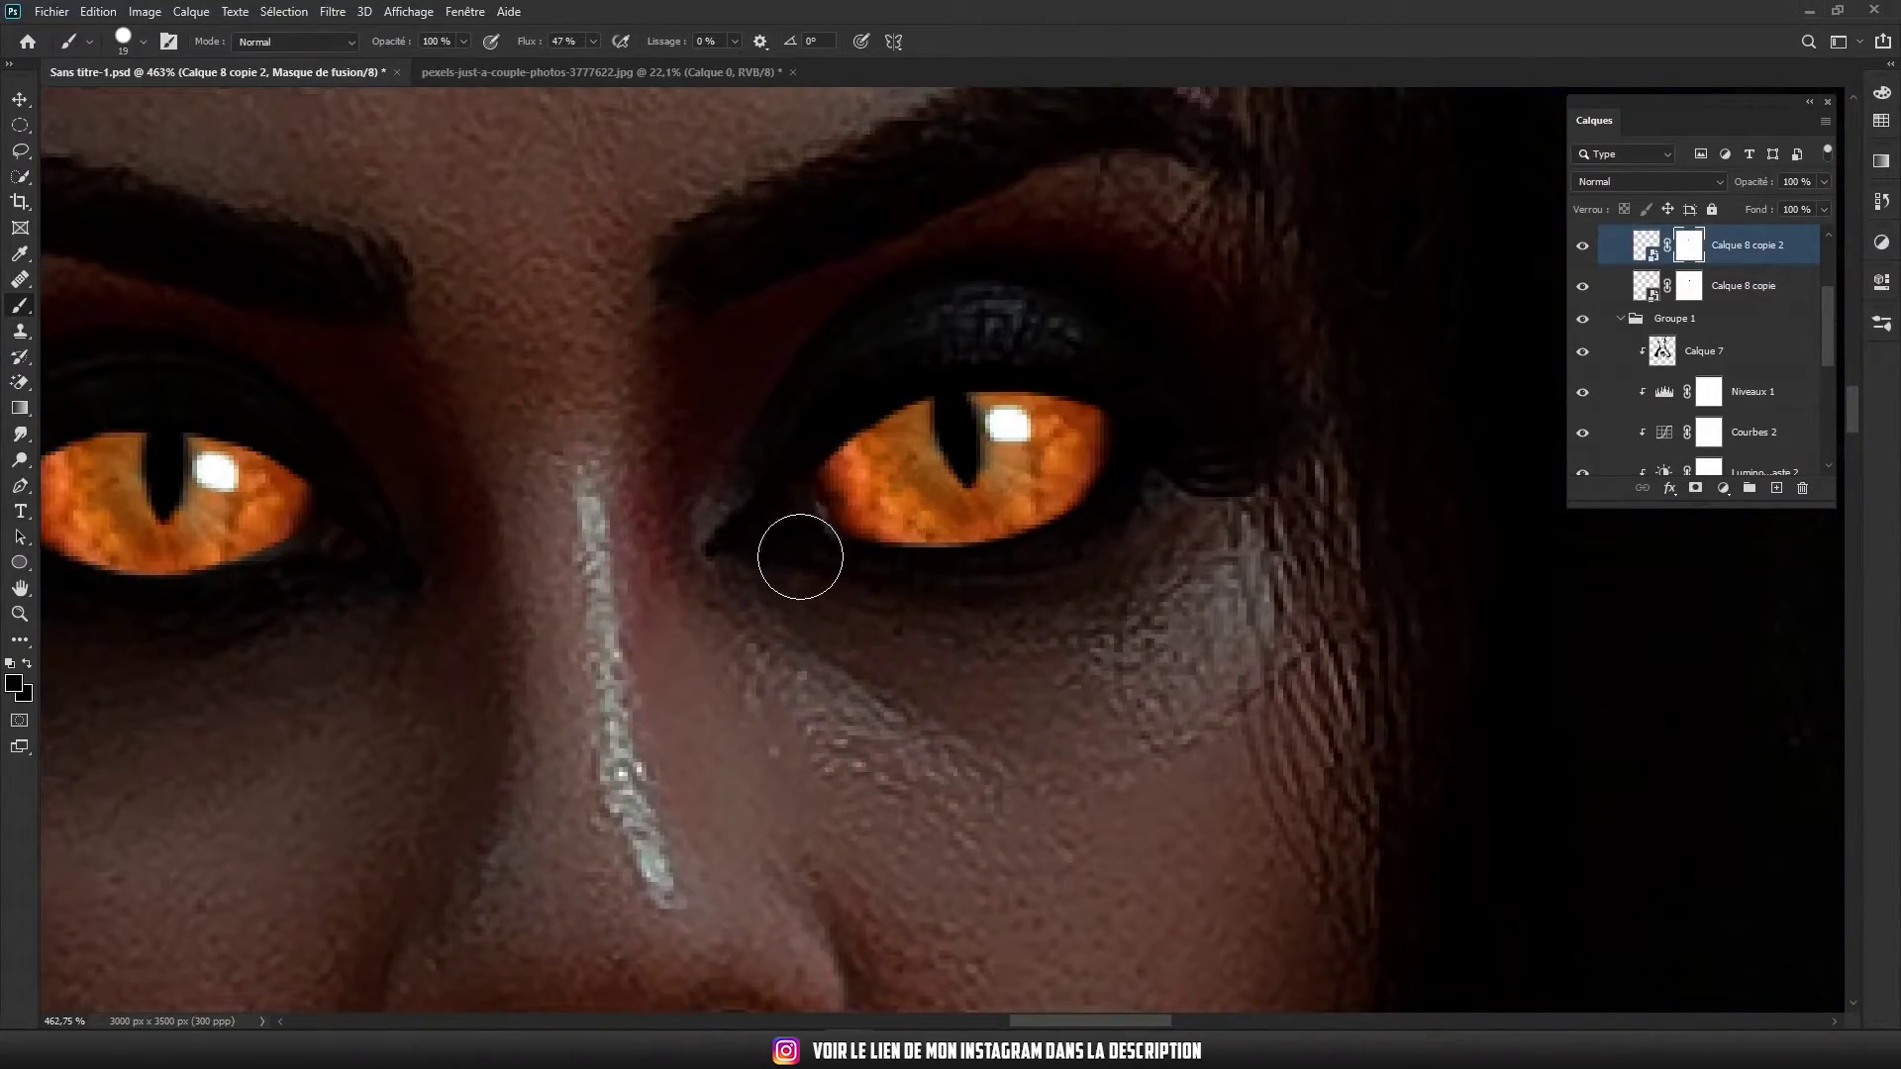
pyautogui.click(1689, 287)
pyautogui.scroll(-2, 1053, 538)
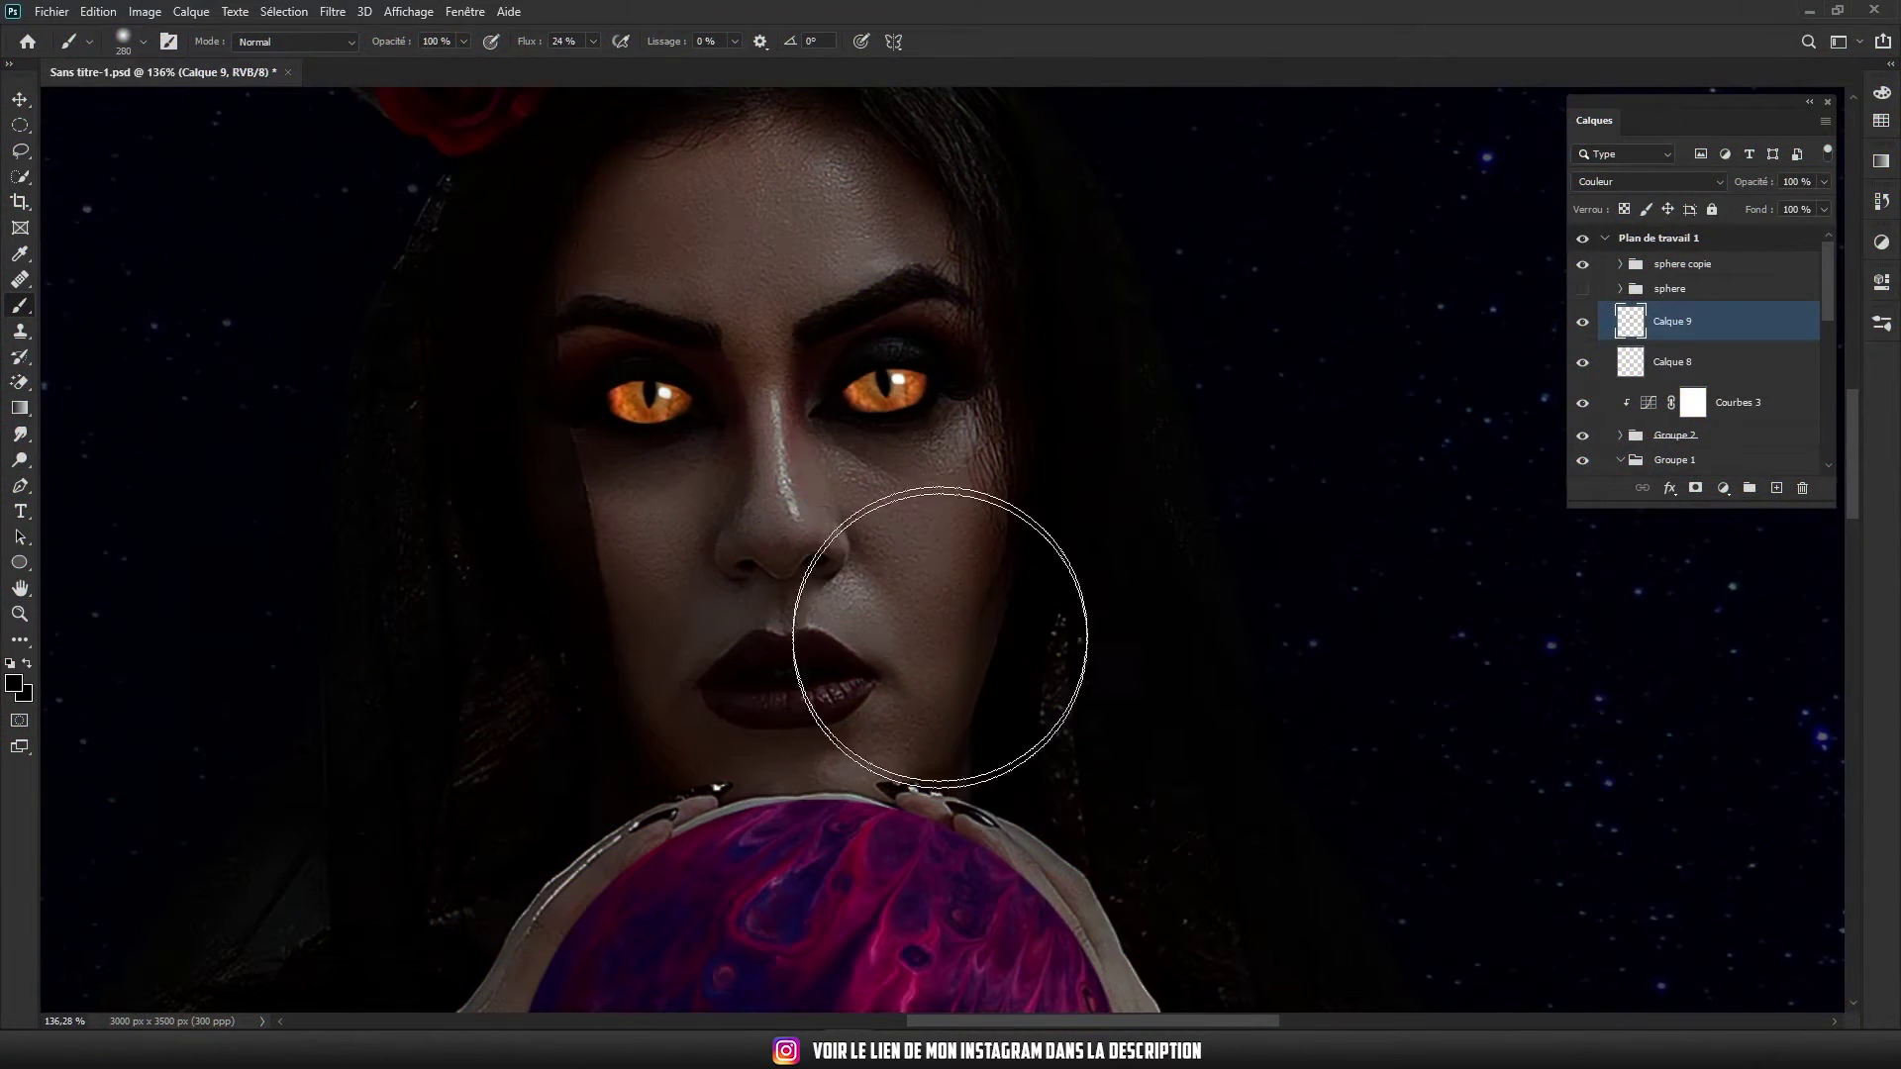
# Brush grey over the face on the Color-mode Calque 9 and move that layer lower in the stack
pyautogui.moveTo(813, 328)
pyautogui.mouseDown()
pyautogui.moveTo(637, 191)
pyautogui.moveTo(764, 390)
pyautogui.moveTo(984, 544)
pyautogui.mouseUp()
pyautogui.scroll(-3, 776, 403)
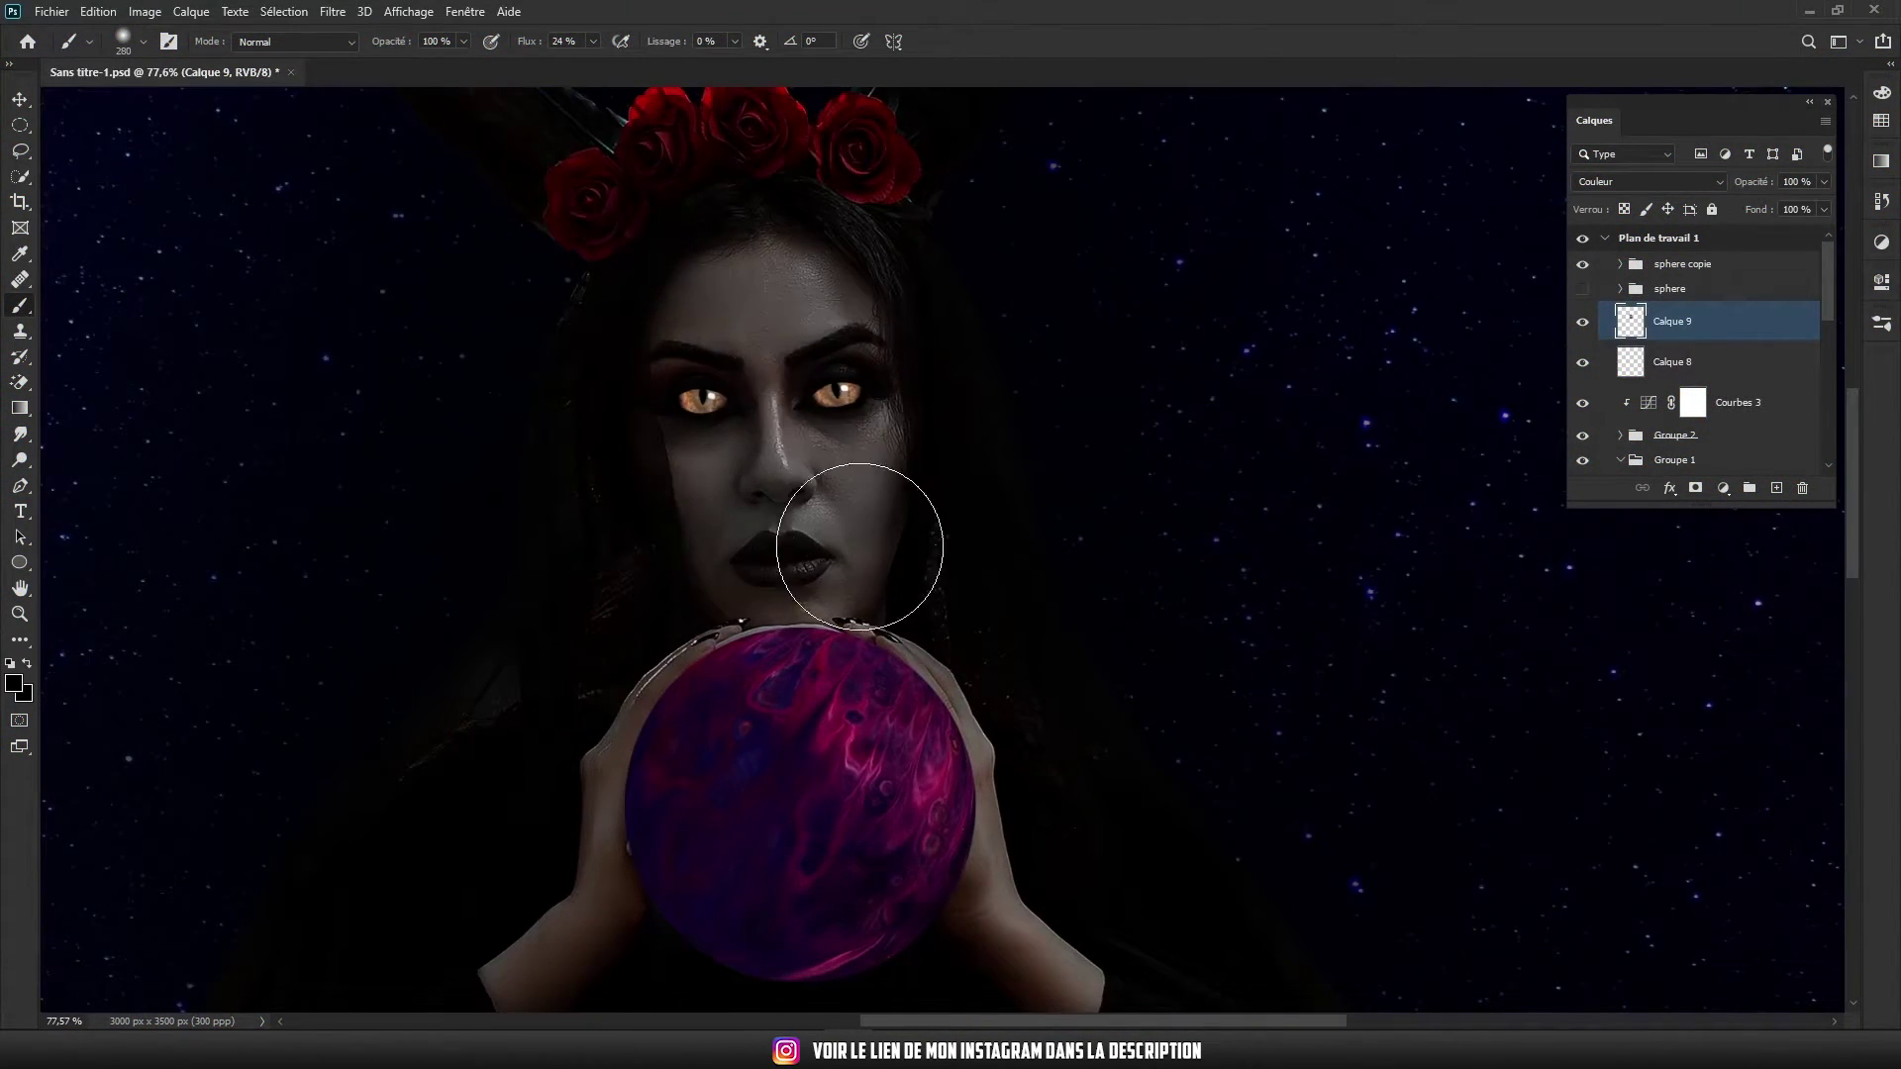
pyautogui.moveTo(1673, 321)
pyautogui.mouseDown()
pyautogui.moveTo(1690, 384)
pyautogui.moveTo(1683, 315)
pyautogui.mouseUp()
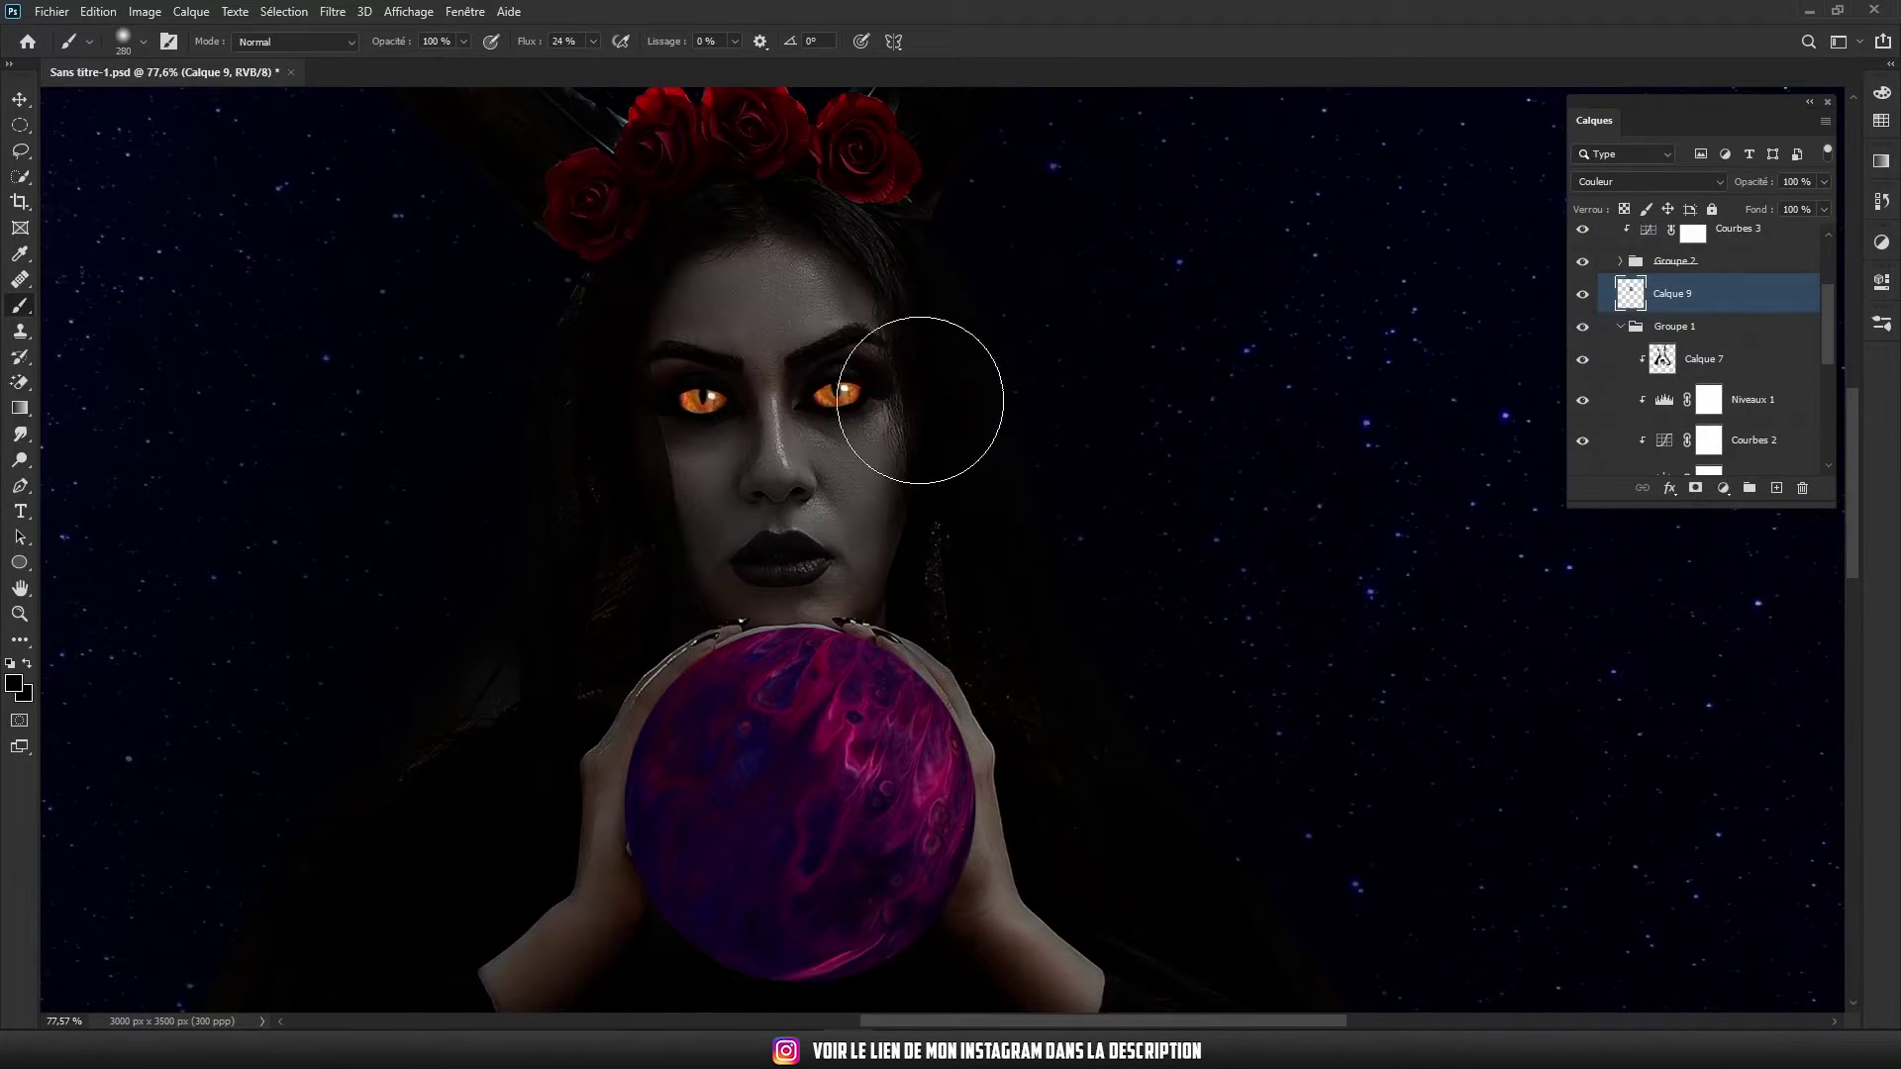
pyautogui.scroll(-3, 942, 391)
pyautogui.scroll(3, 890, 555)
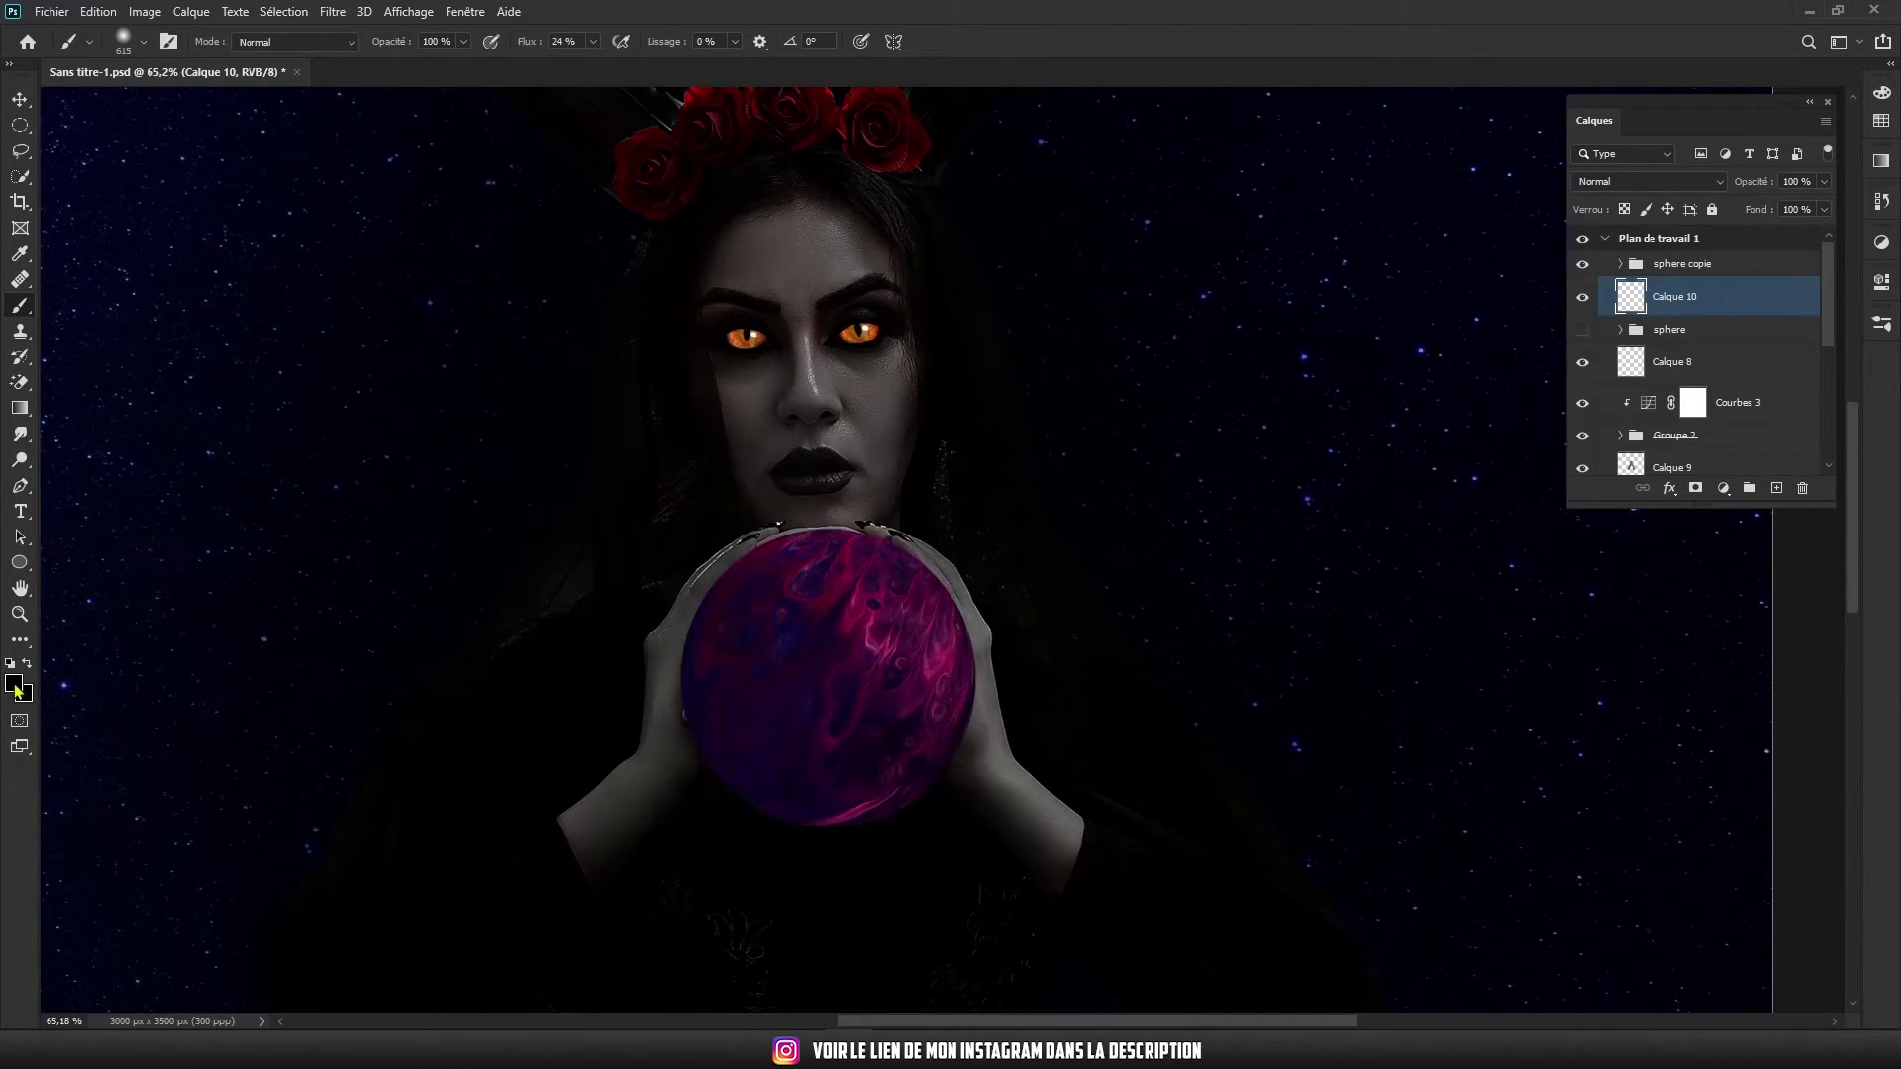
# Set the foreground colour to a vivid purple
pyautogui.click(14, 683)
pyautogui.click(1297, 348)
pyautogui.click(1182, 357)
pyautogui.click(1496, 276)
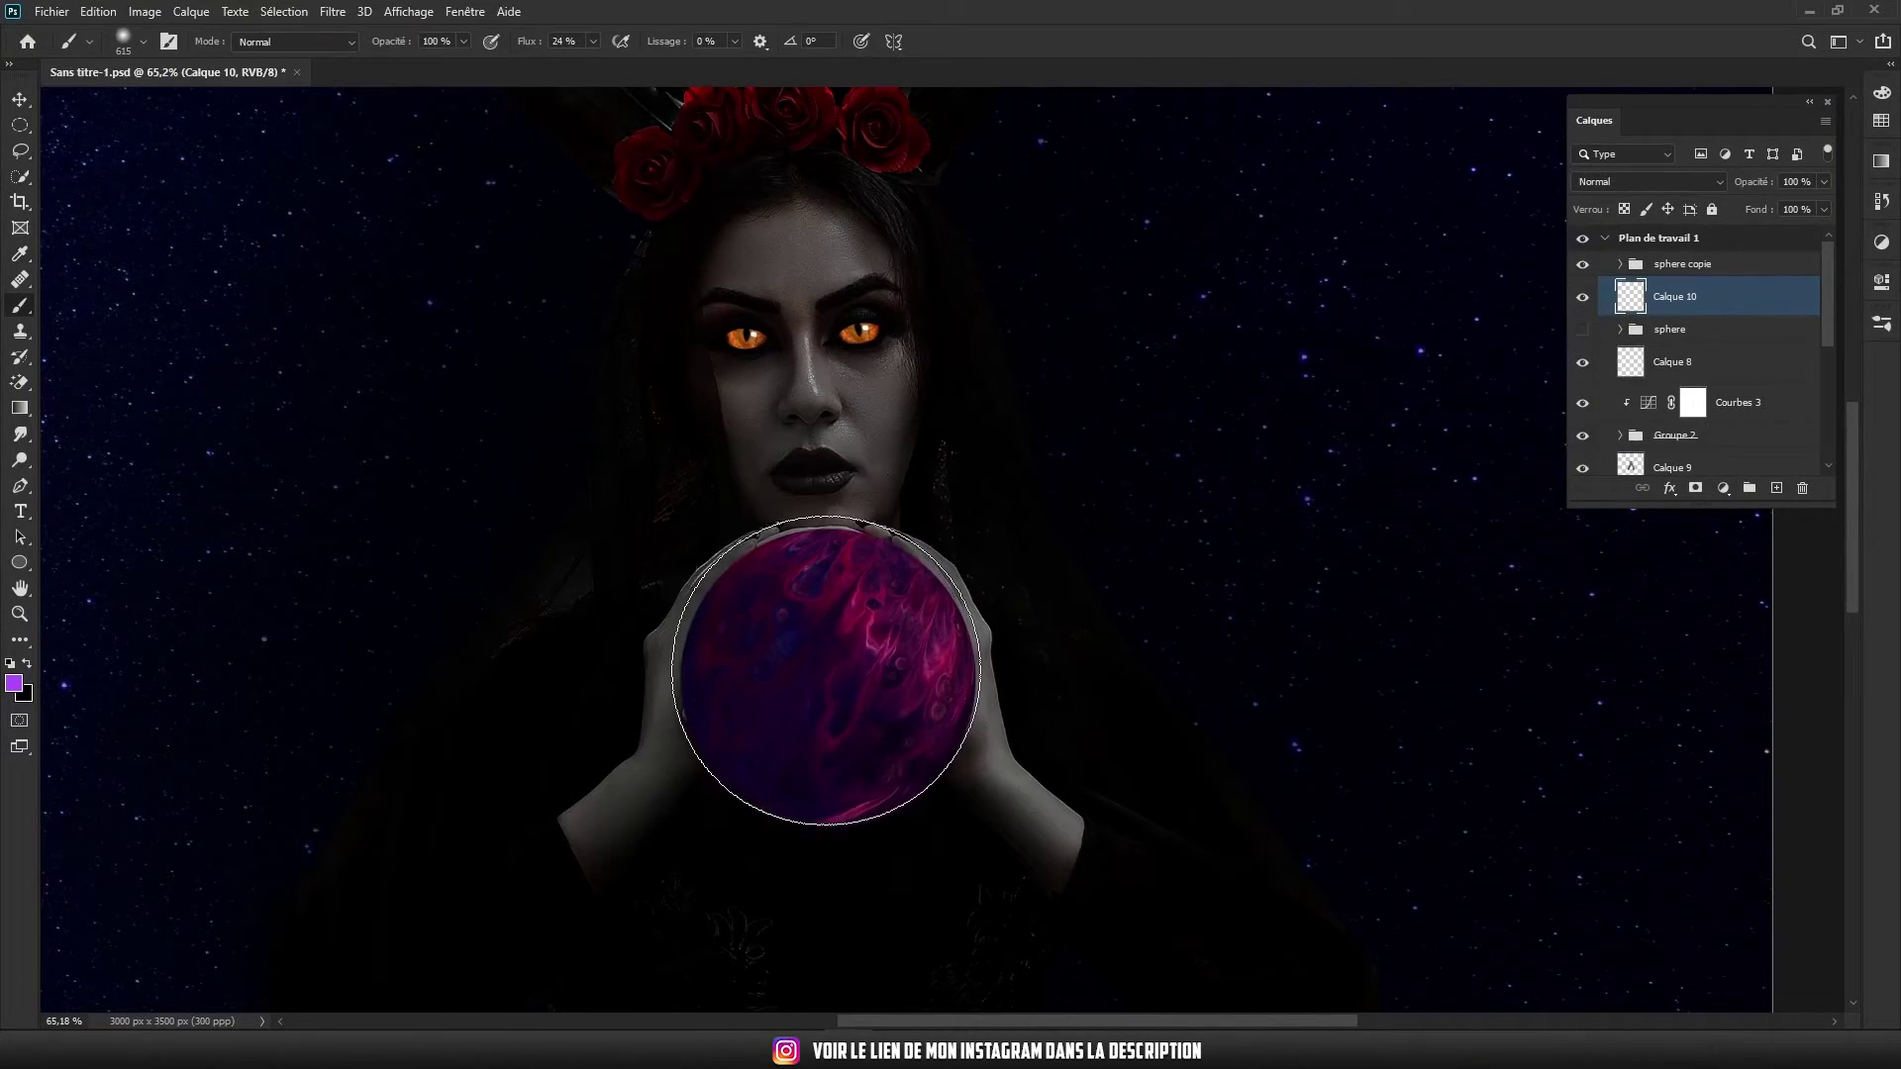
pyautogui.scroll(-5, 990, 777)
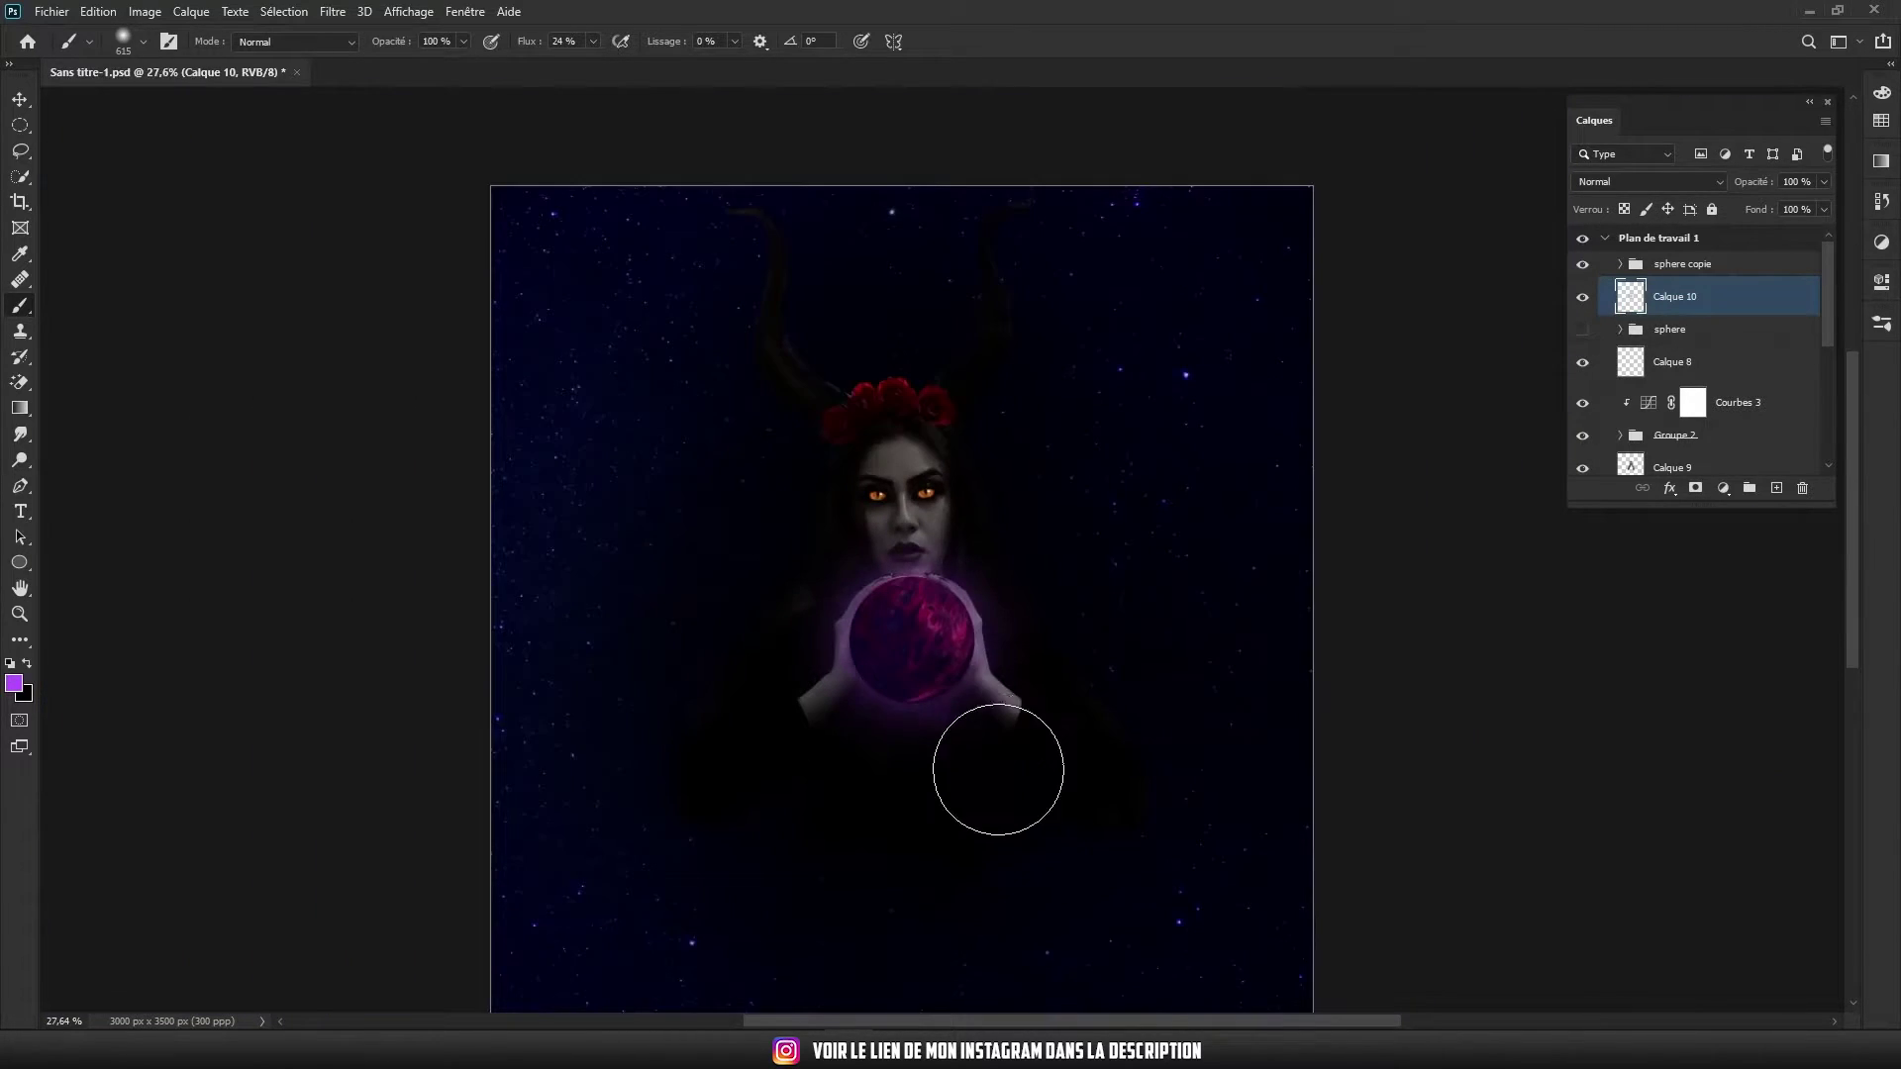
pyautogui.scroll(5, 798, 658)
pyautogui.scroll(3, 798, 658)
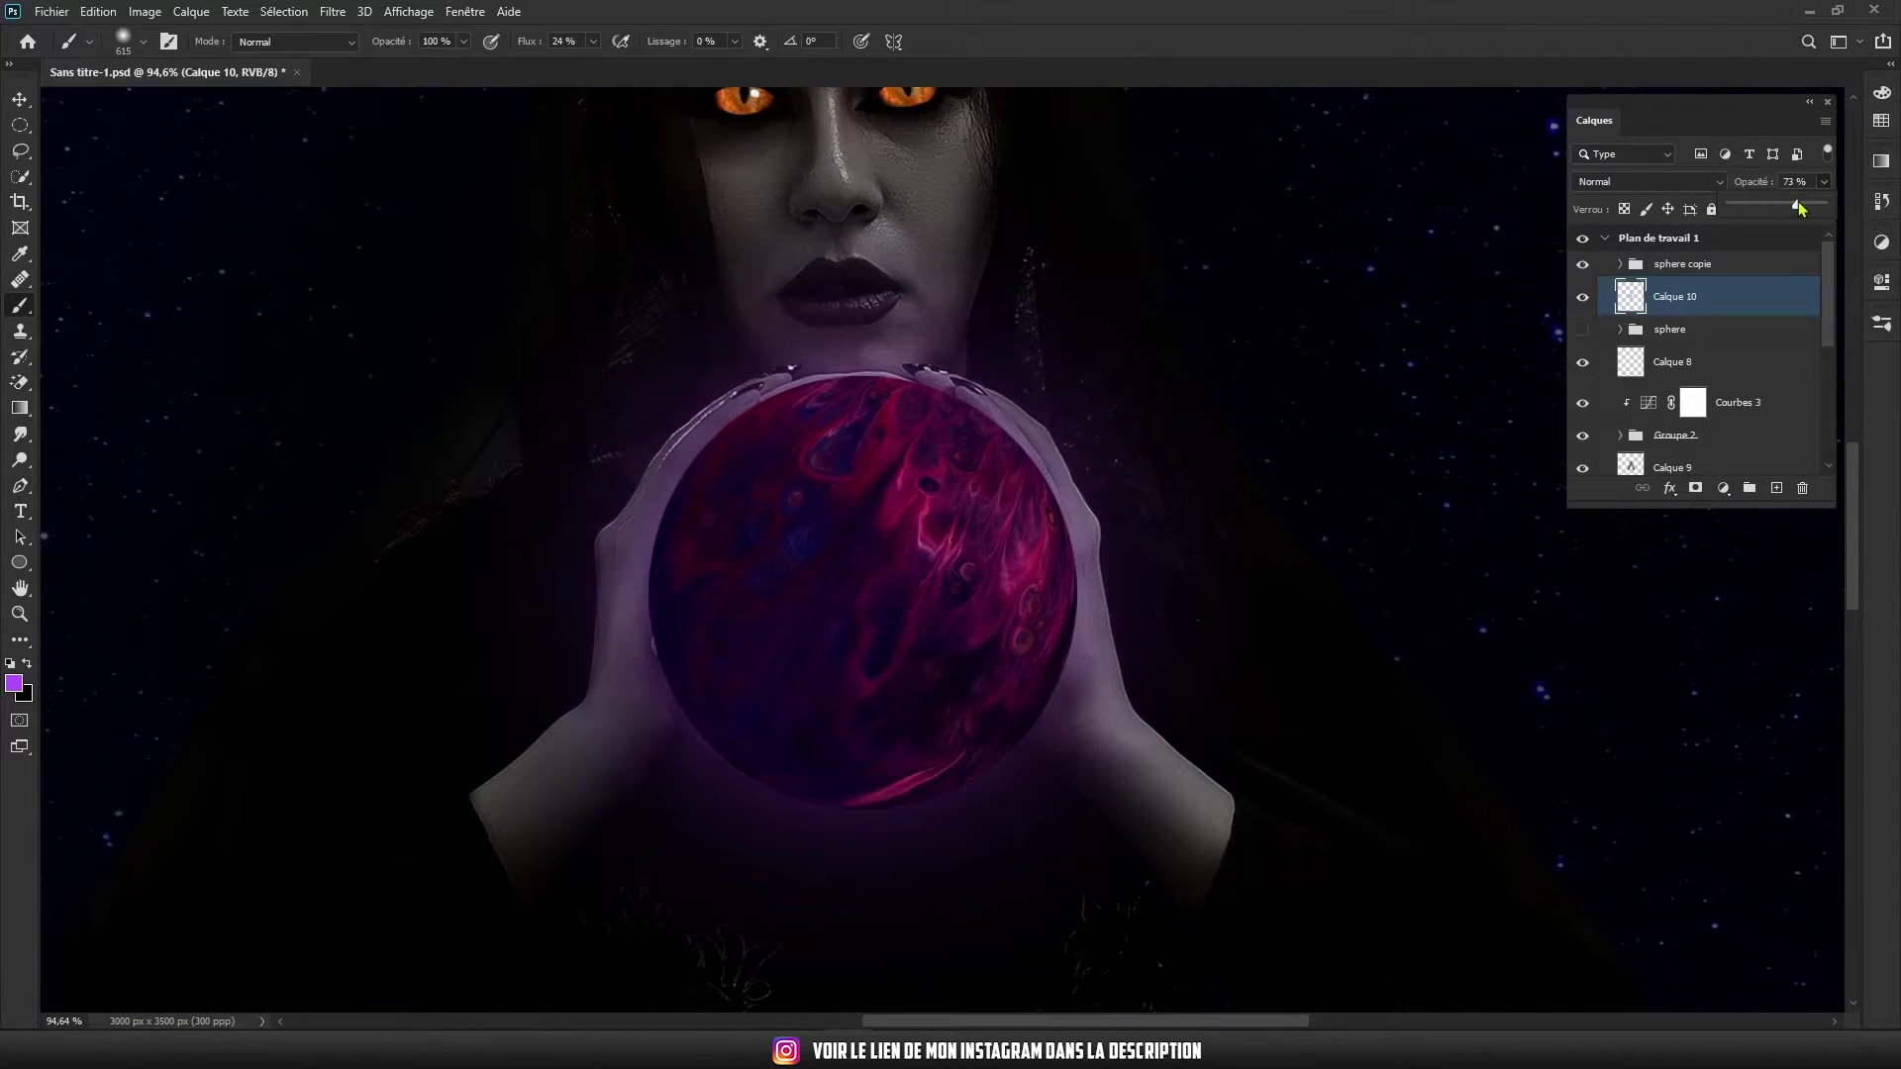
# Paint a purple glow around the planet on a new layer at 71% opacity
pyautogui.click(1776, 488)
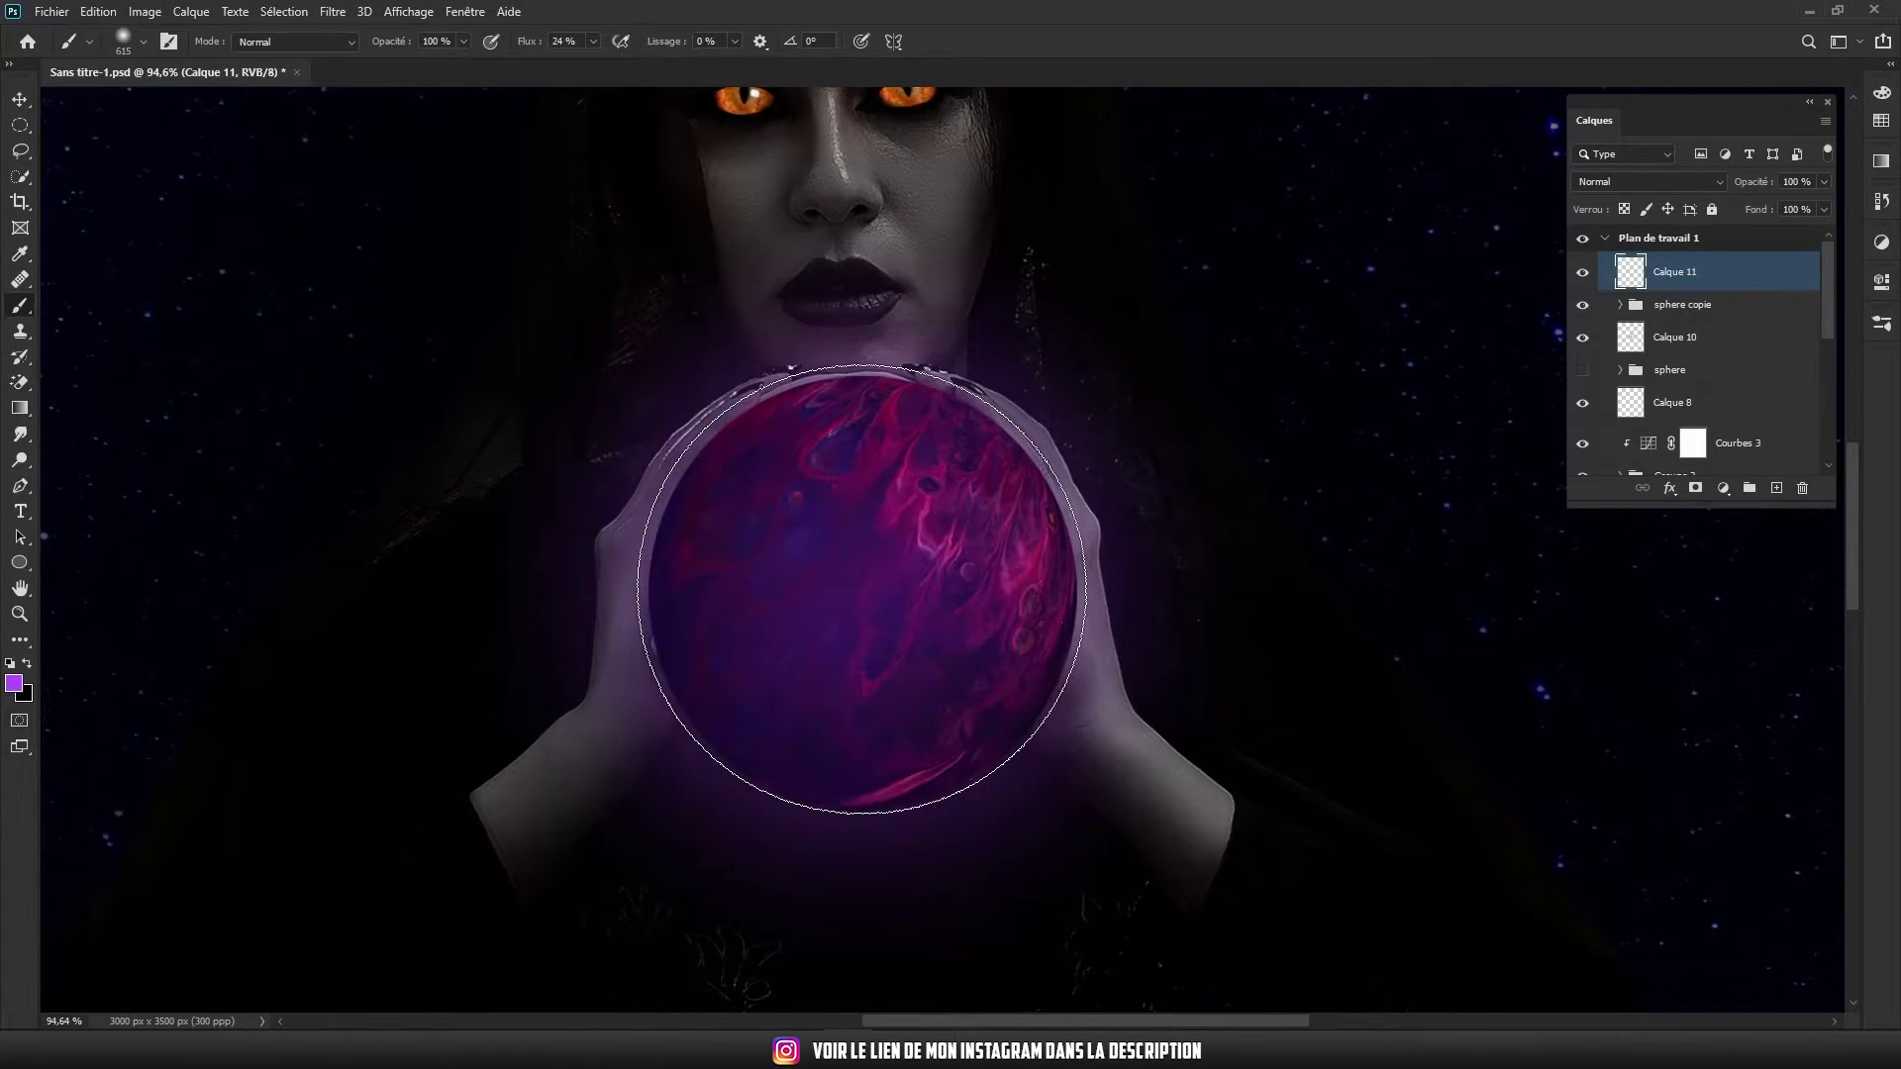
pyautogui.moveTo(752, 514); pyautogui.dragTo(970, 554)
pyautogui.click(1824, 181)
pyautogui.scroll(-5, 814, 481)
pyautogui.moveTo(1825, 205); pyautogui.dragTo(1773, 205)
# Lower the glow layer's opacity further so the purple glow stays faint
pyautogui.scroll(3, 813, 480)
pyautogui.scroll(-5, 1086, 553)
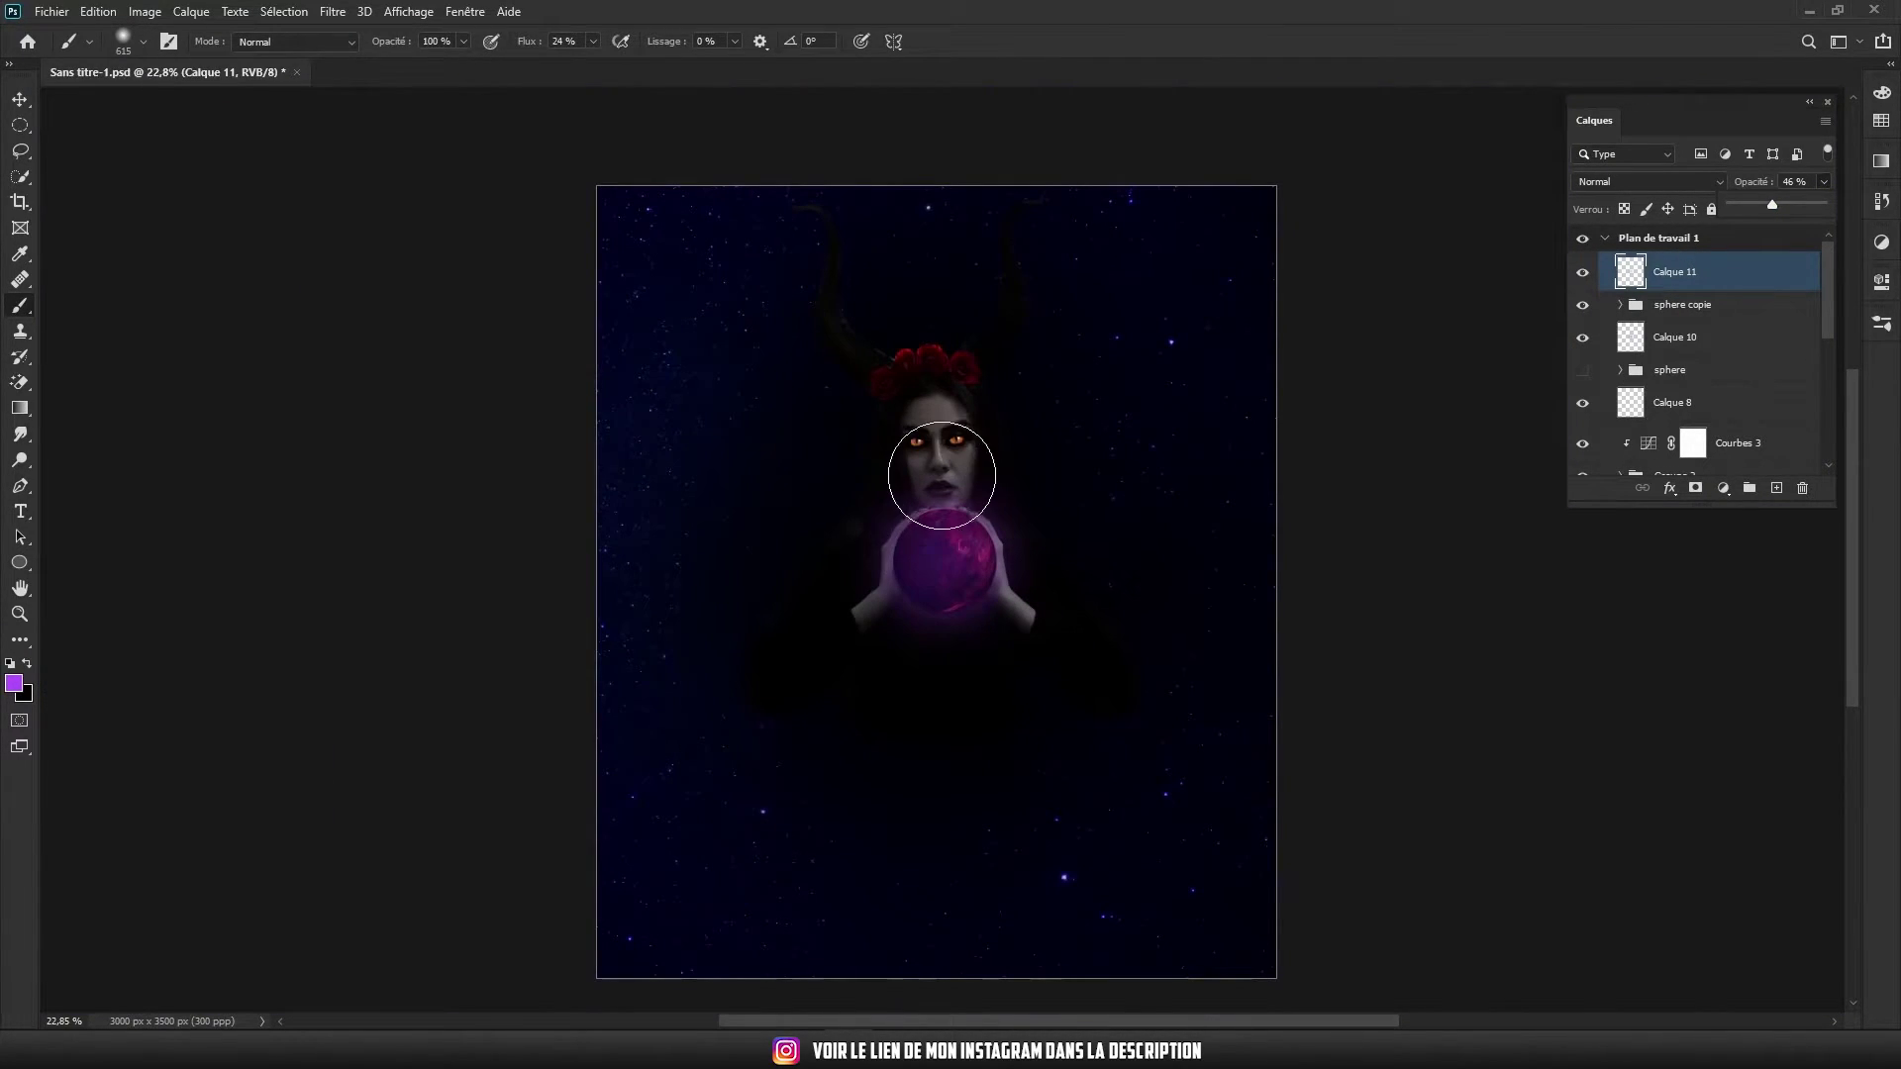
pyautogui.scroll(10, 942, 475)
pyautogui.scroll(1, 891, 785)
pyautogui.scroll(5, 671, 807)
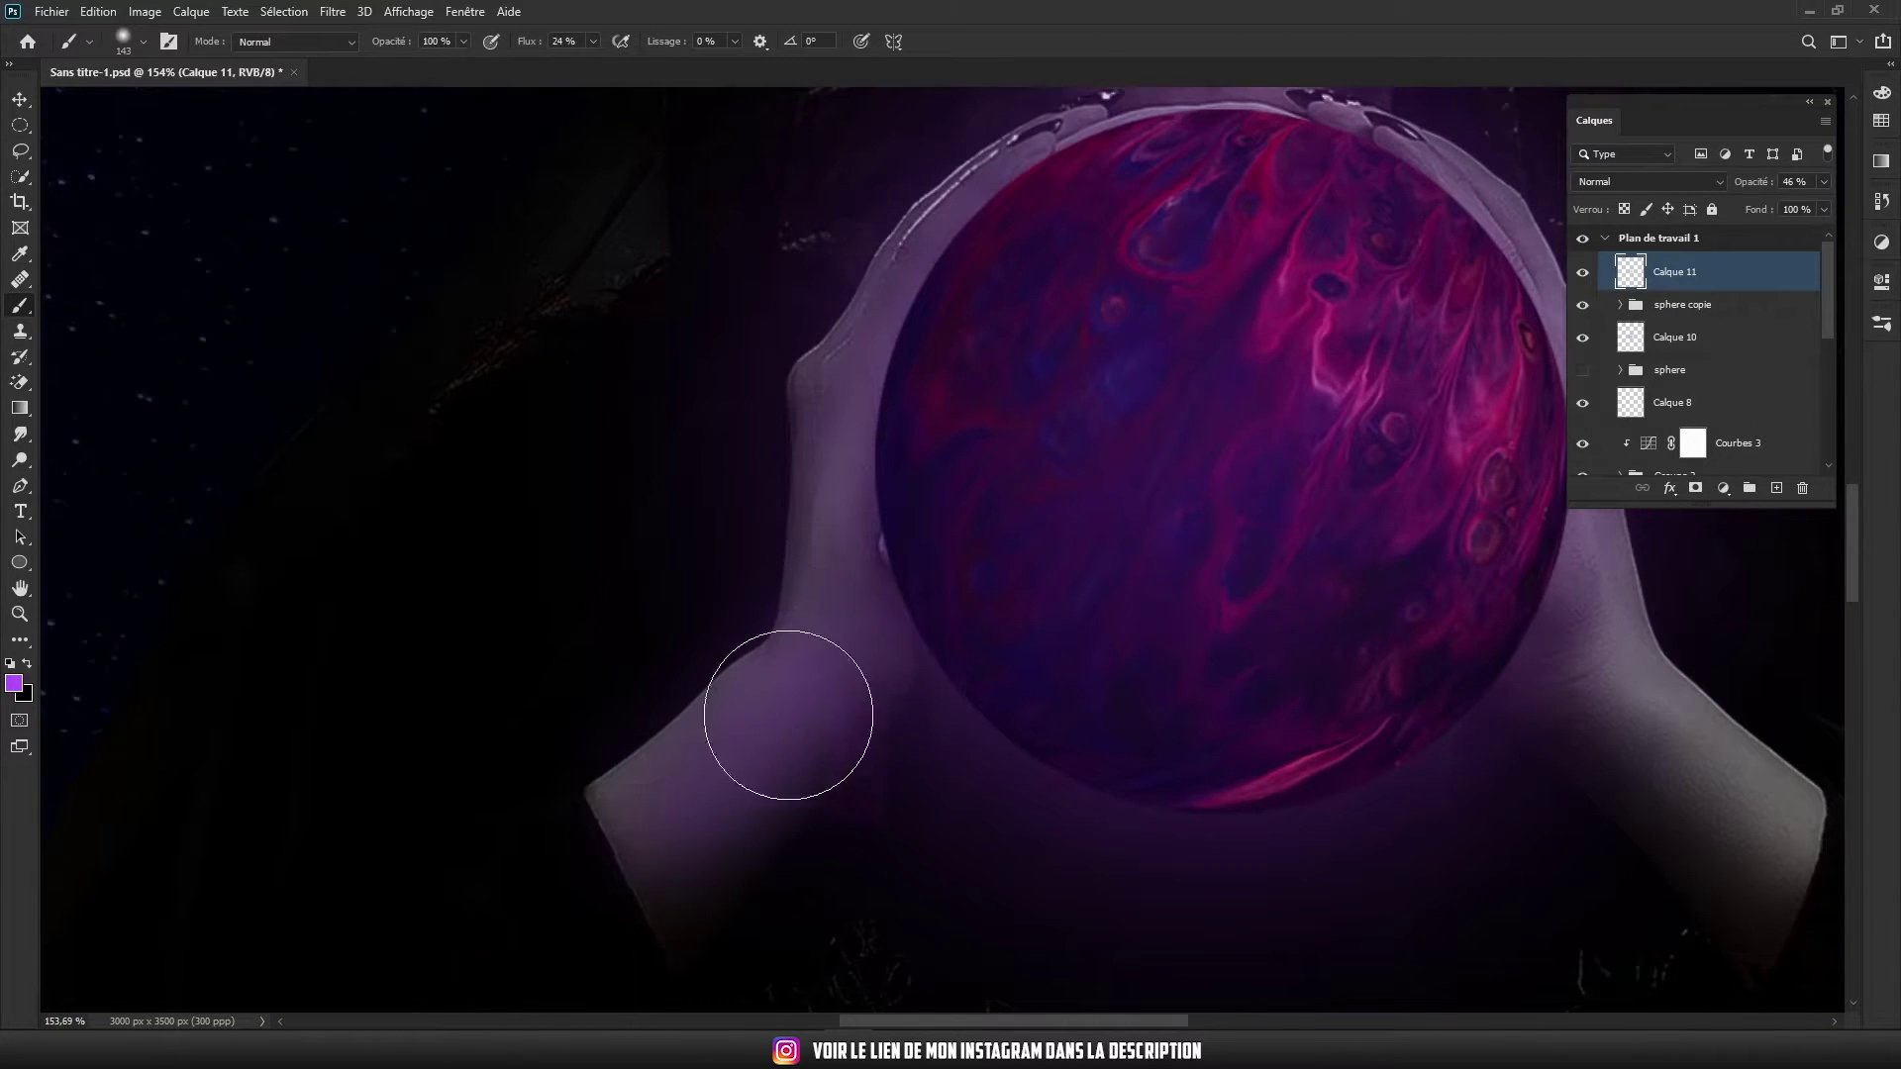
pyautogui.scroll(5, 1188, 552)
pyautogui.hscroll(5, 1188, 552)
pyautogui.scroll(-4, 628, 813)
pyautogui.hscroll(-5, 628, 813)
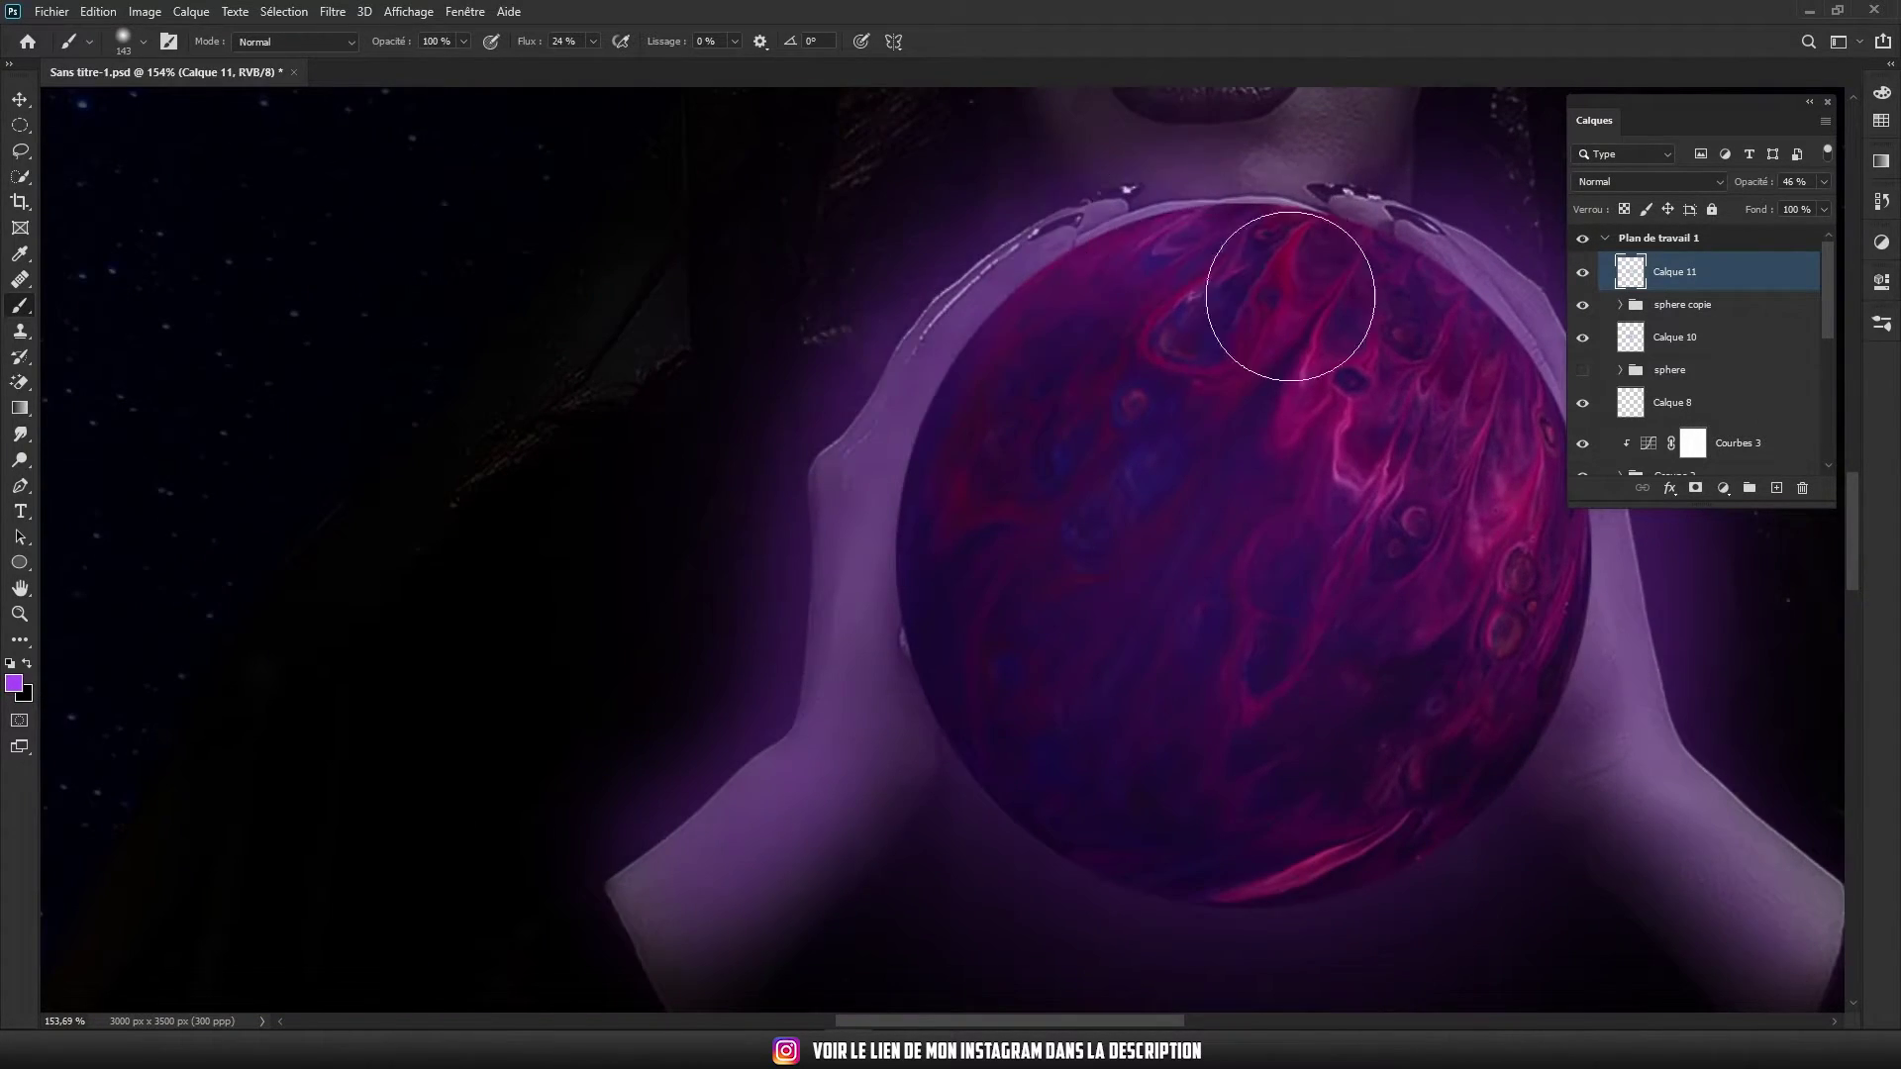
pyautogui.scroll(-8, 1290, 296)
pyautogui.scroll(6, 1234, 663)
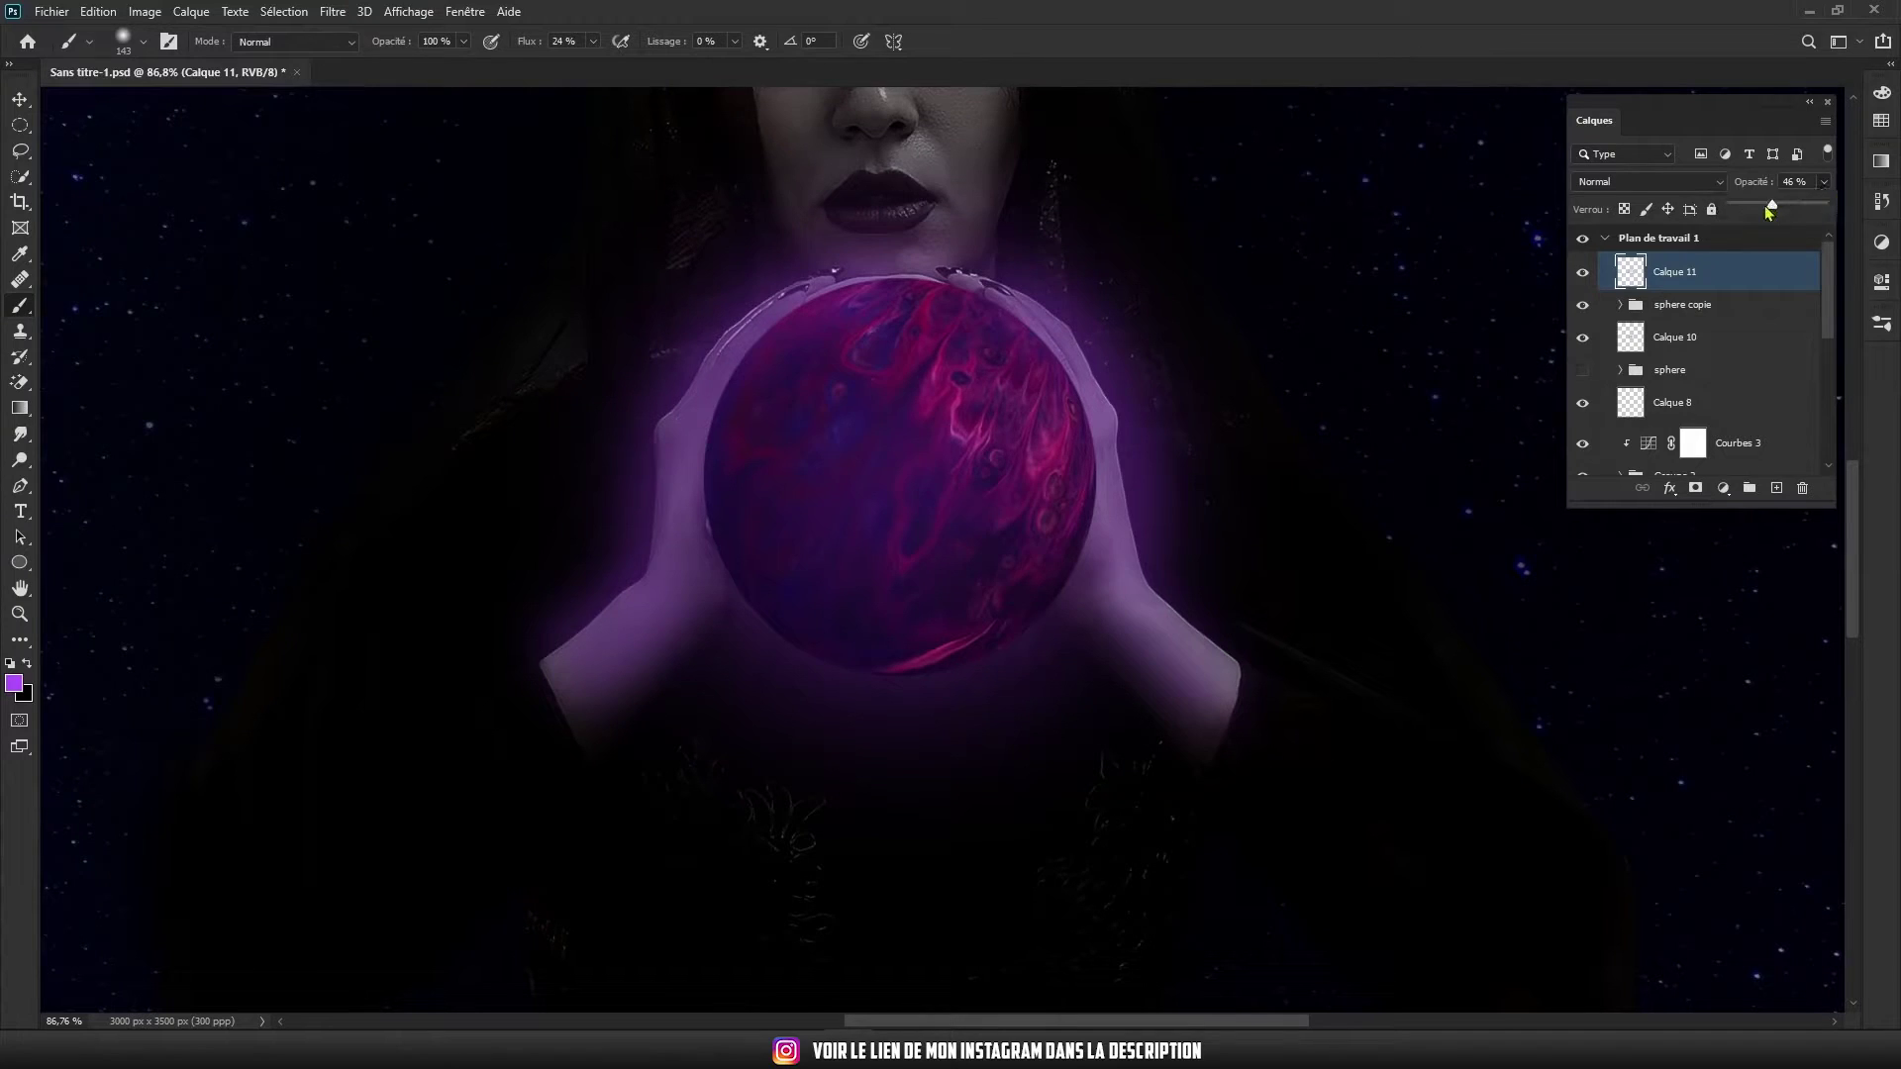
pyautogui.moveTo(1769, 211); pyautogui.dragTo(1738, 205)
pyautogui.scroll(-6, 941, 446)
pyautogui.scroll(5, 755, 412)
pyautogui.scroll(2, 919, 511)
pyautogui.scroll(-5, 1089, 495)
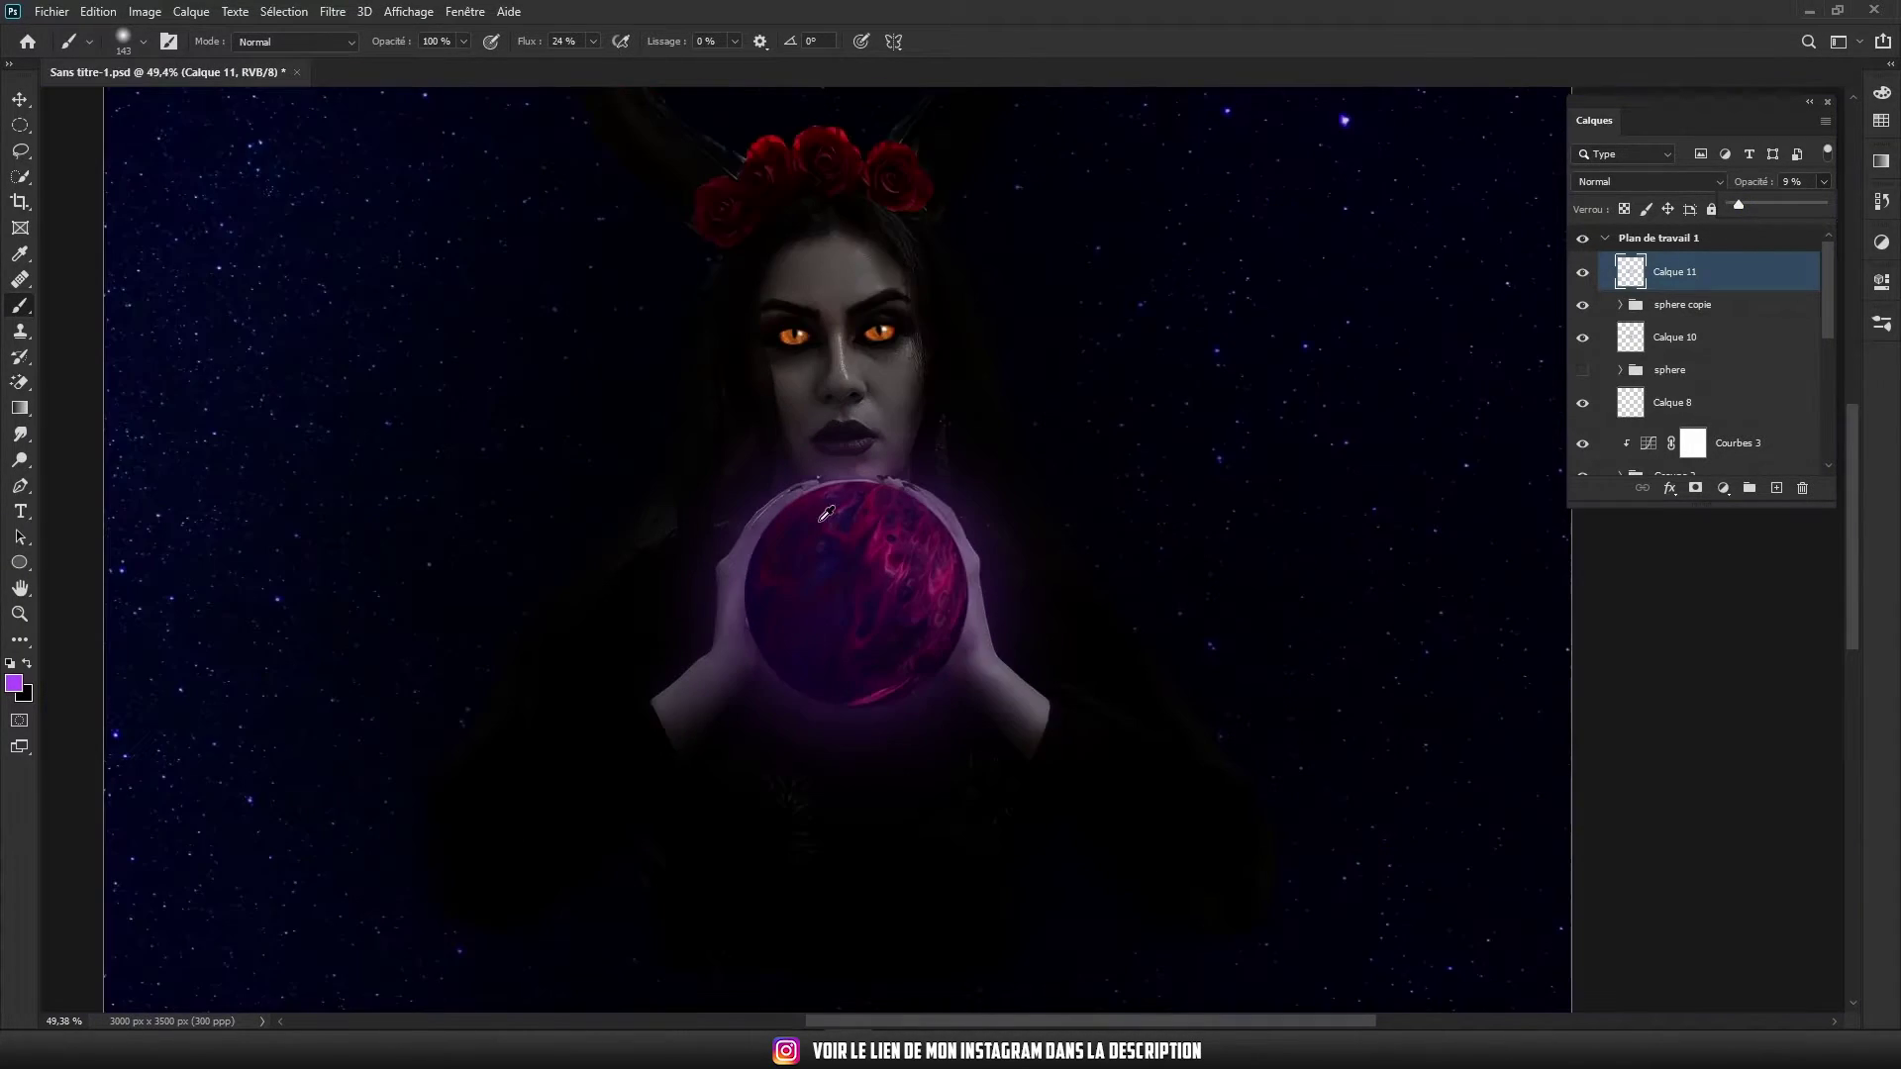
pyautogui.scroll(6, 891, 495)
# On a new layer, shade the planet's edge with a dark colour at low brush flow
pyautogui.click(1776, 488)
pyautogui.click(14, 682)
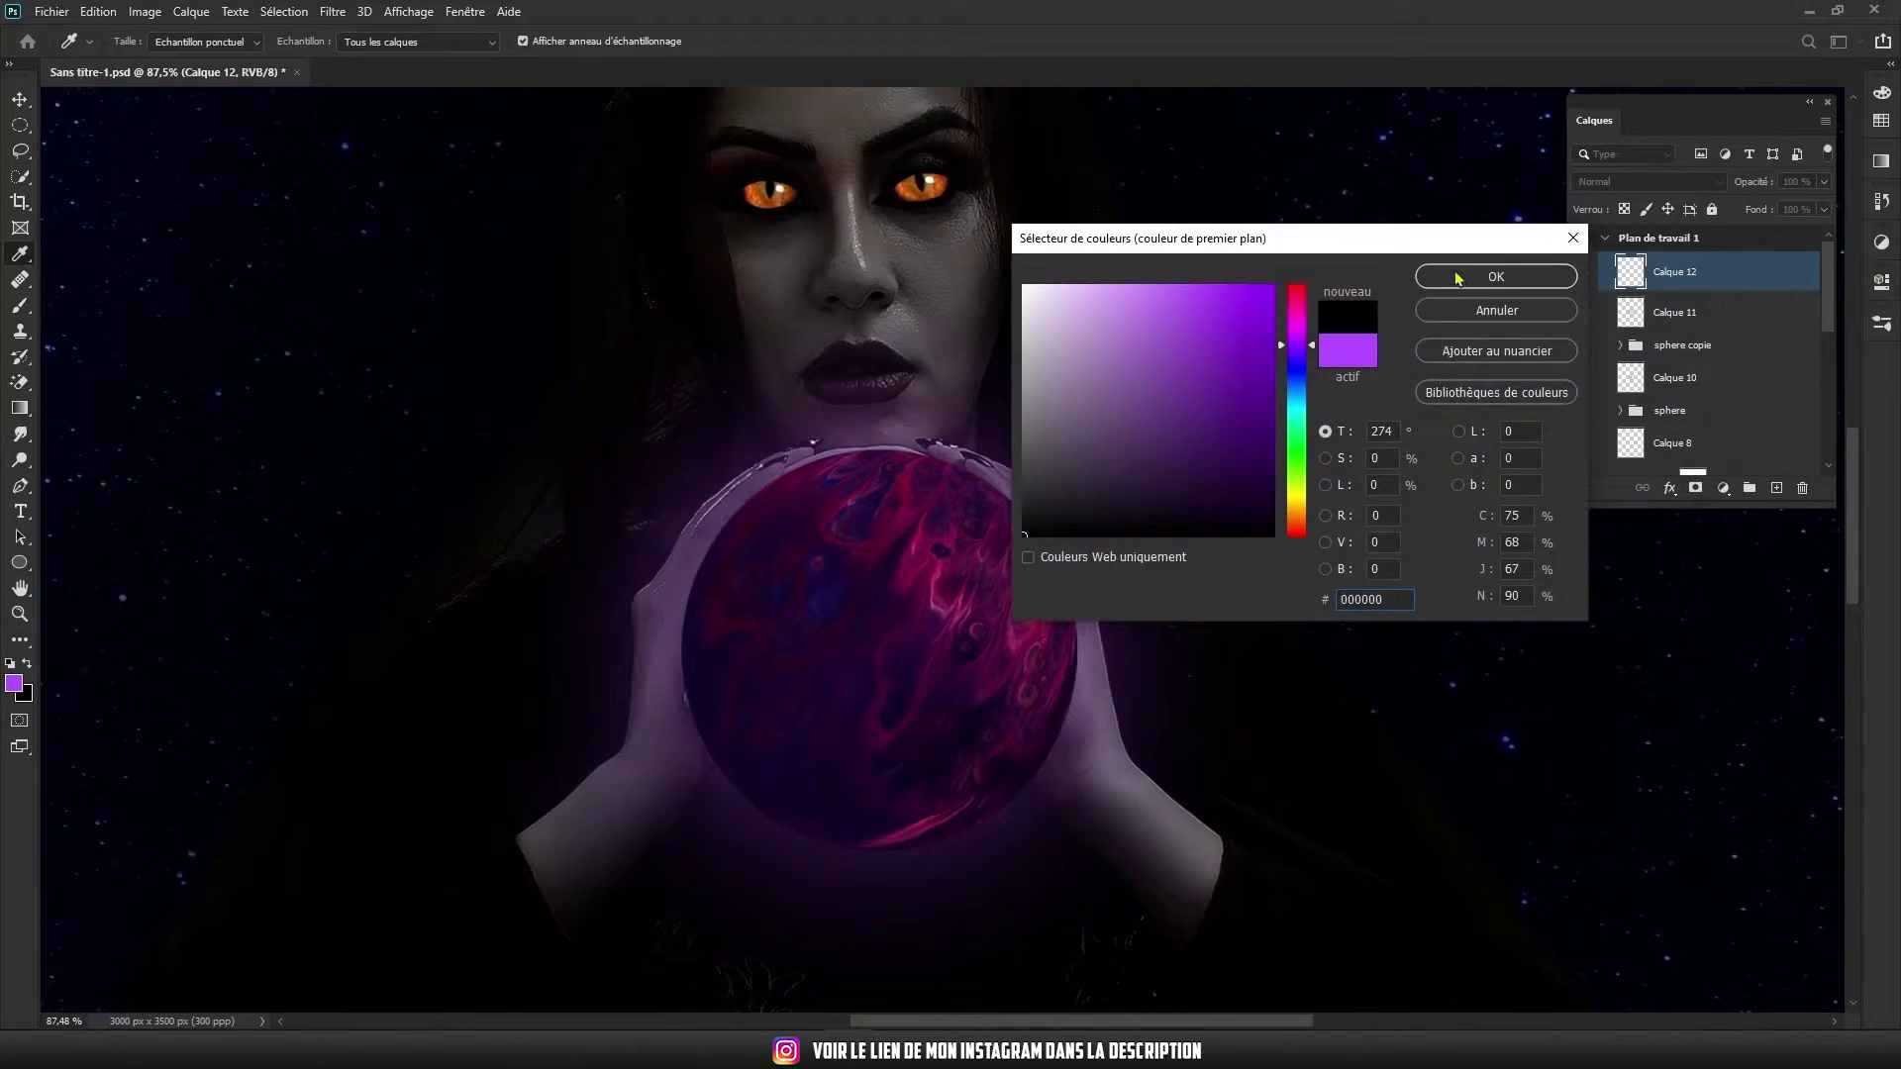
pyautogui.click(1485, 272)
pyautogui.scroll(5, 663, 771)
pyautogui.moveTo(637, 655); pyautogui.dragTo(606, 425)
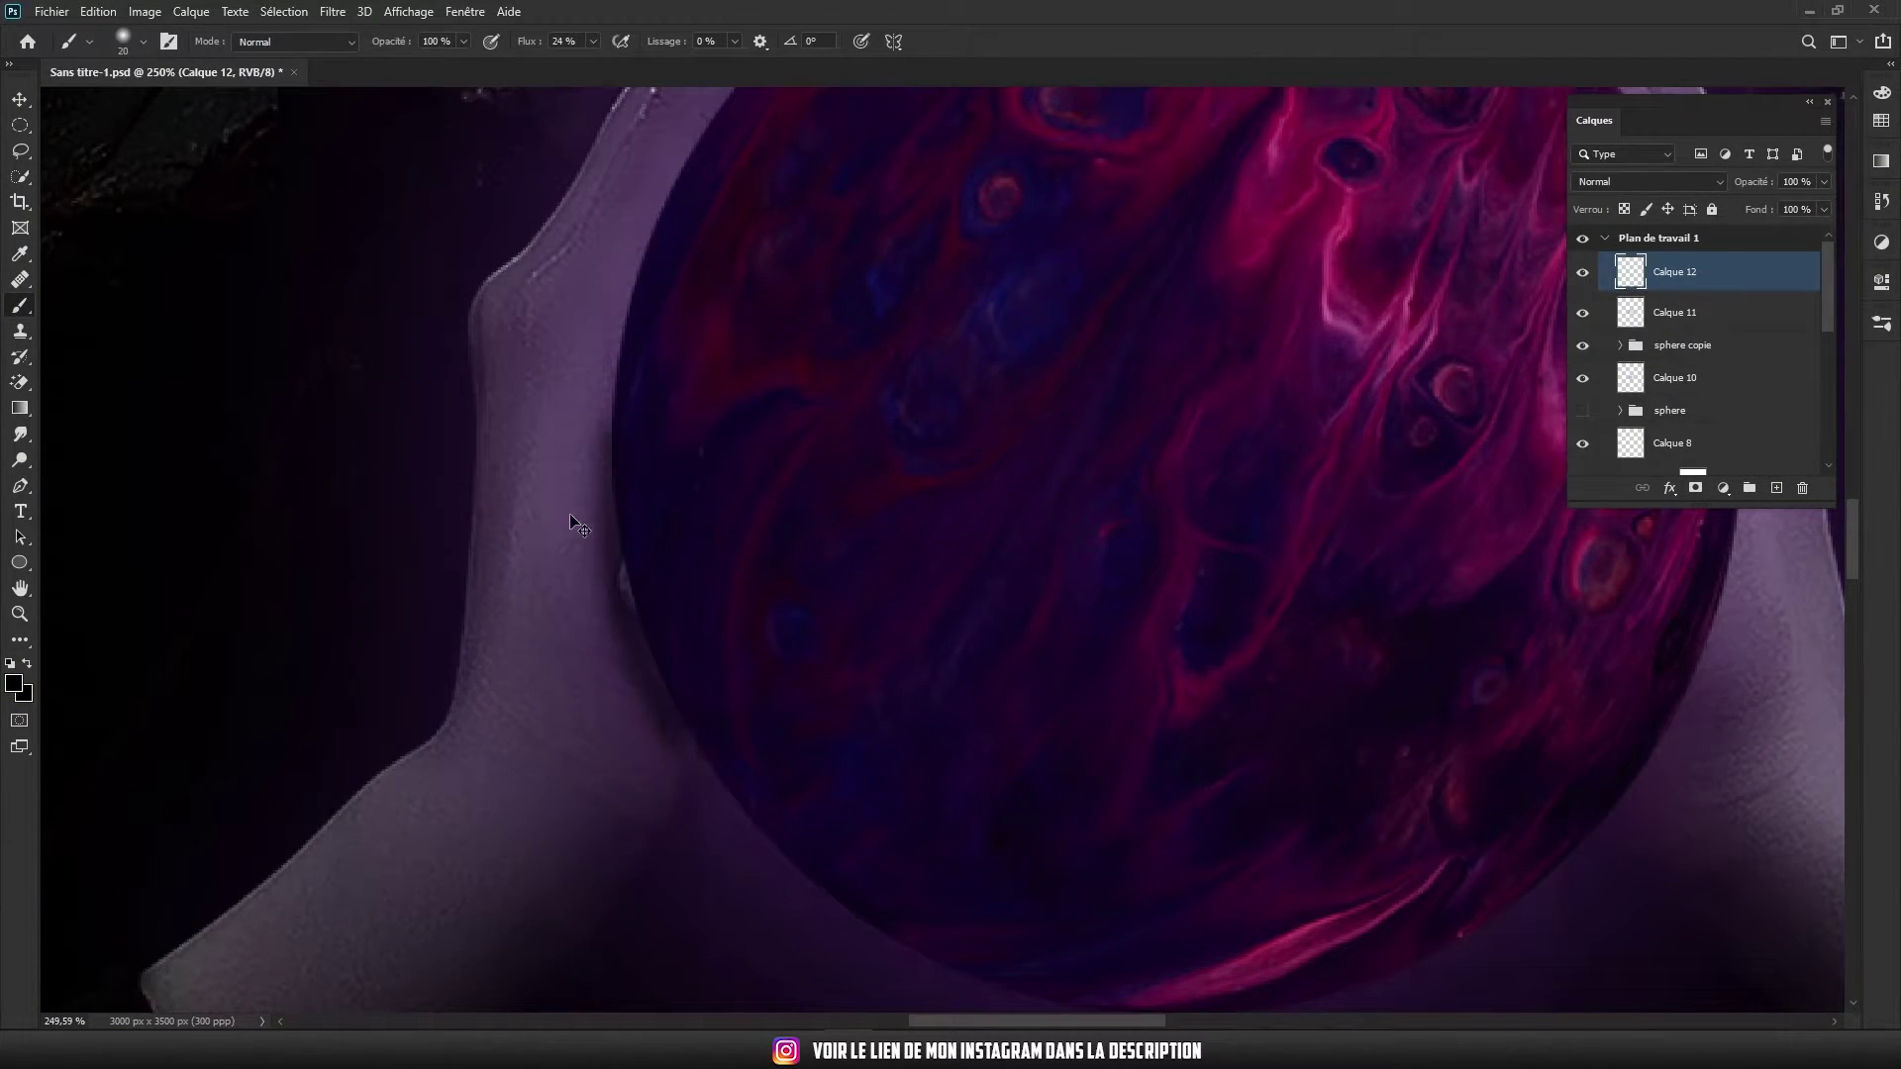
pyautogui.hotkey('ctrl', 'z')
pyautogui.click(592, 42)
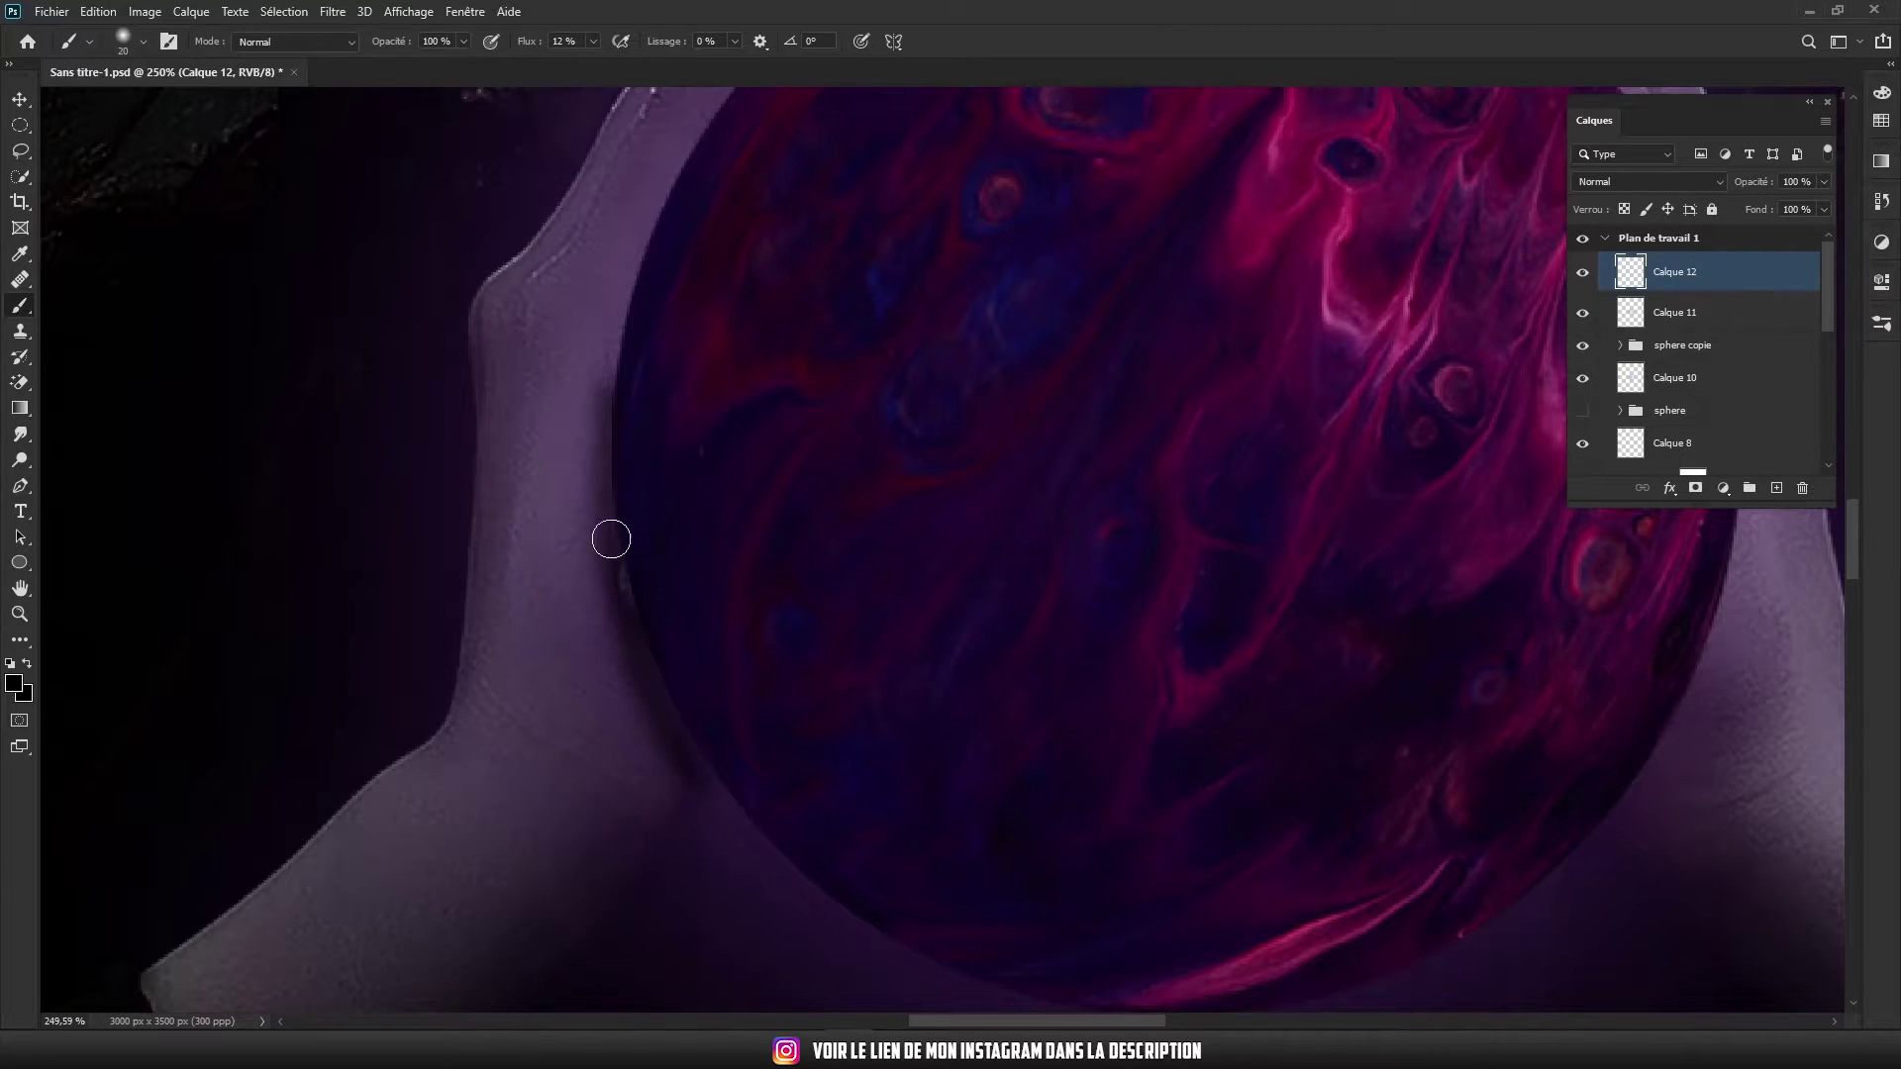
pyautogui.scroll(-5, 611, 540)
pyautogui.scroll(5, 663, 480)
pyautogui.moveTo(730, 441)
pyautogui.mouseDown()
pyautogui.moveTo(677, 647)
pyautogui.moveTo(904, 318)
pyautogui.moveTo(832, 394)
pyautogui.mouseUp()
# Pick a rose red colour and toggle the orange eye glow layer to compare
pyautogui.scroll(-2, 811, 495)
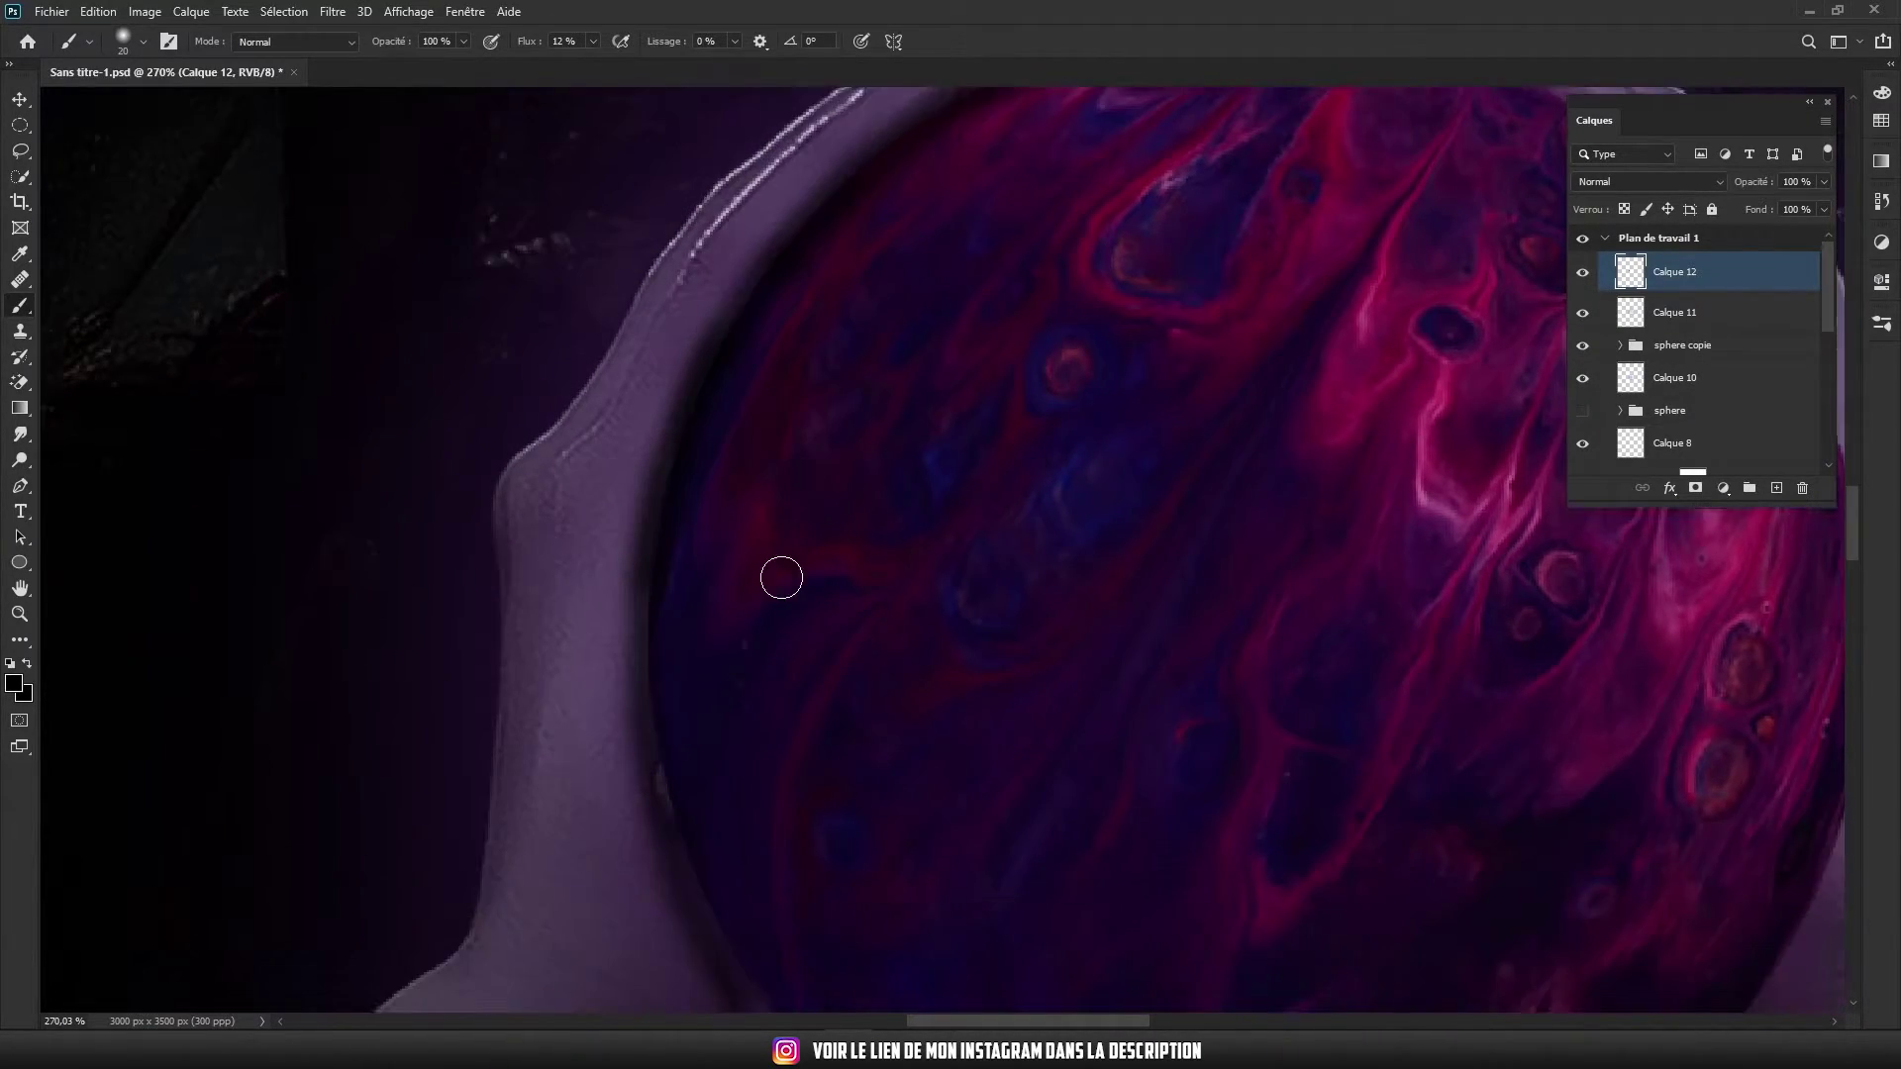
pyautogui.scroll(-1, 781, 578)
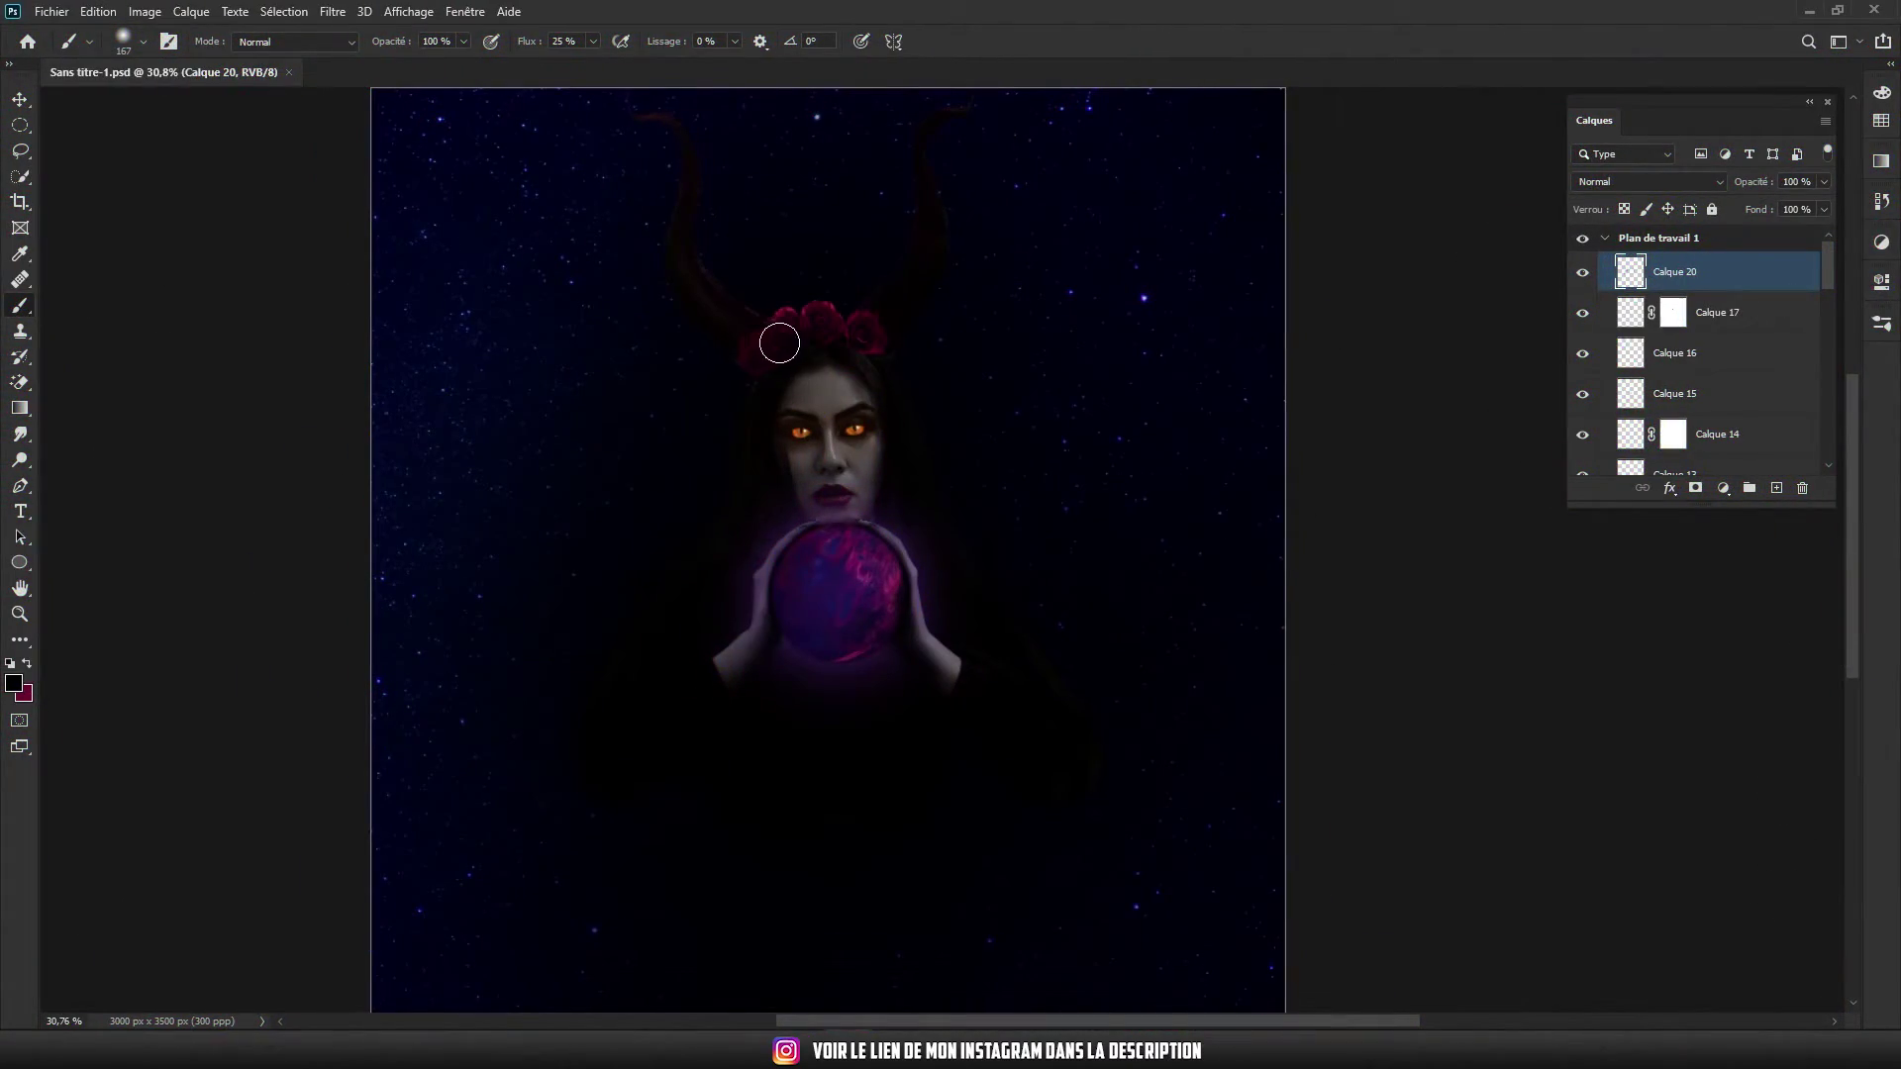
pyautogui.keyDown('alt'); pyautogui.click(799, 320); pyautogui.keyUp('alt')
pyautogui.scroll(5, 818, 401)
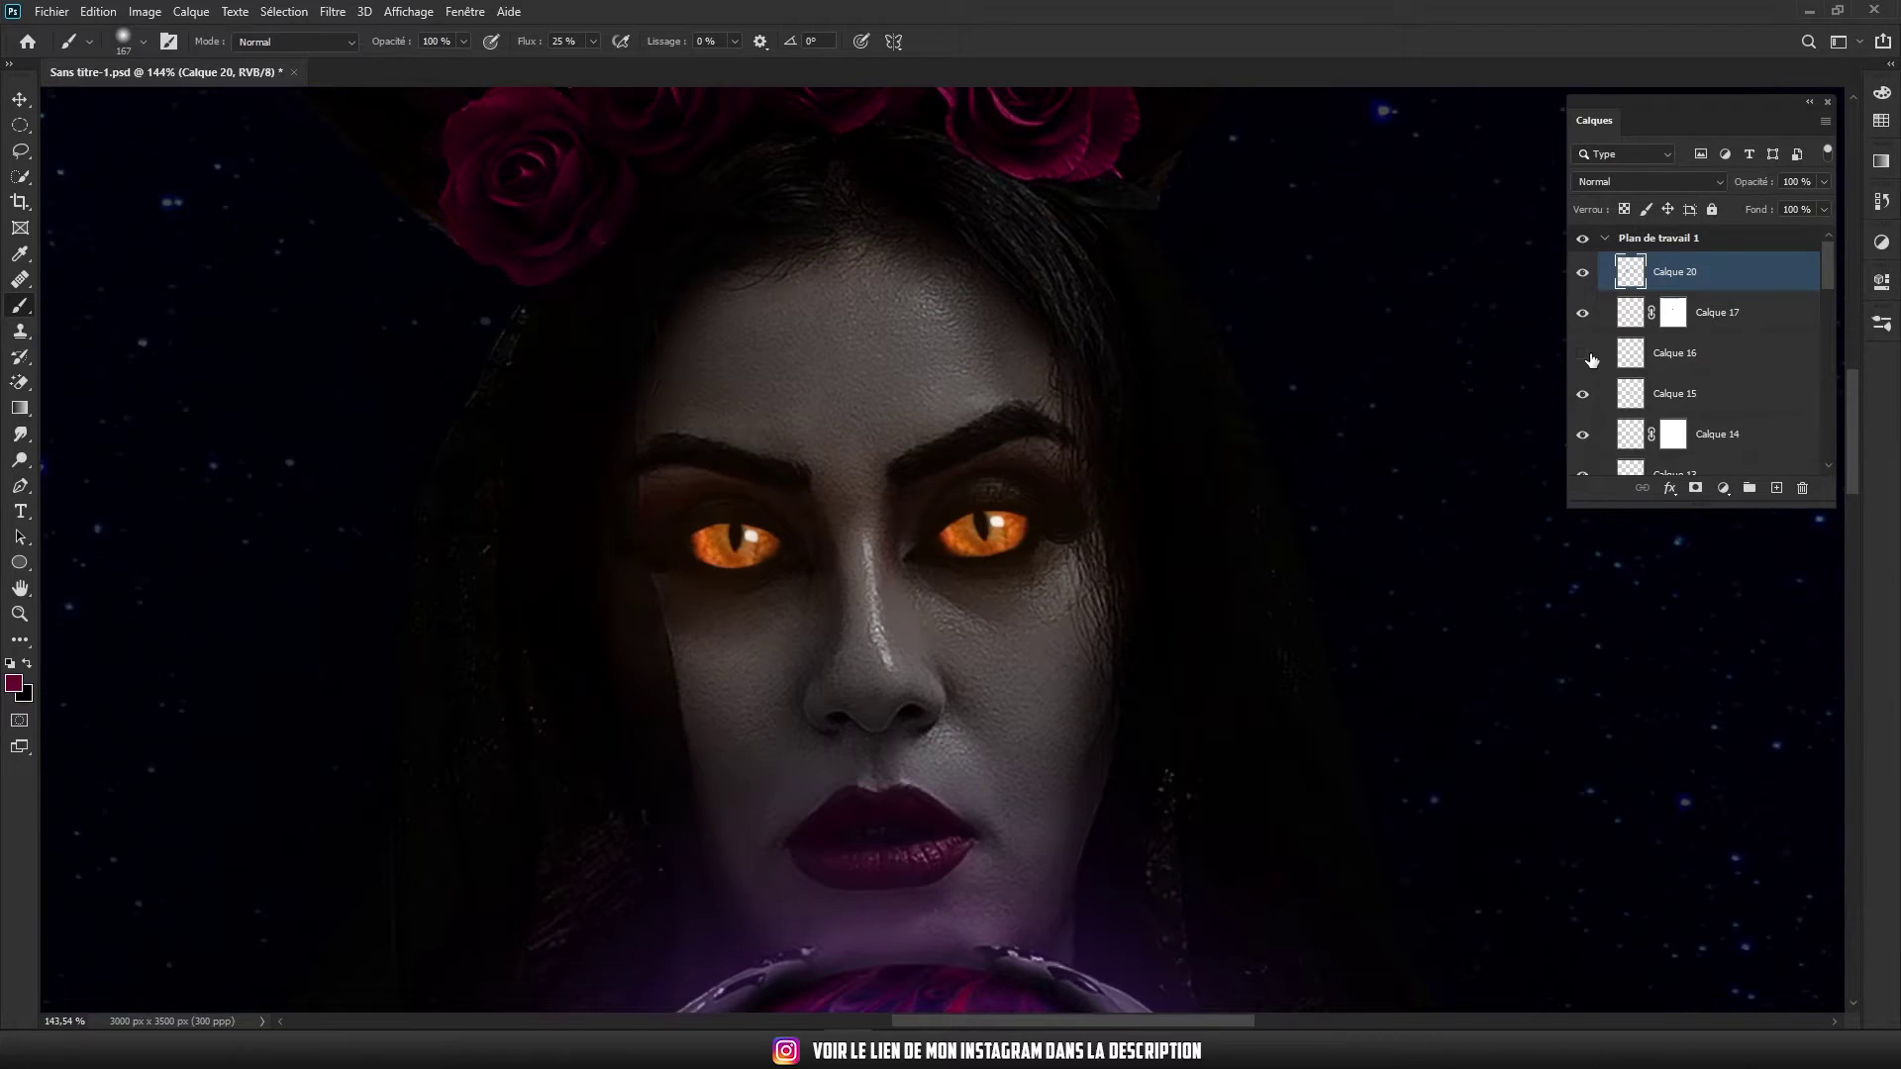
pyautogui.click(1582, 353)
pyautogui.click(1584, 354)
pyautogui.click(1584, 355)
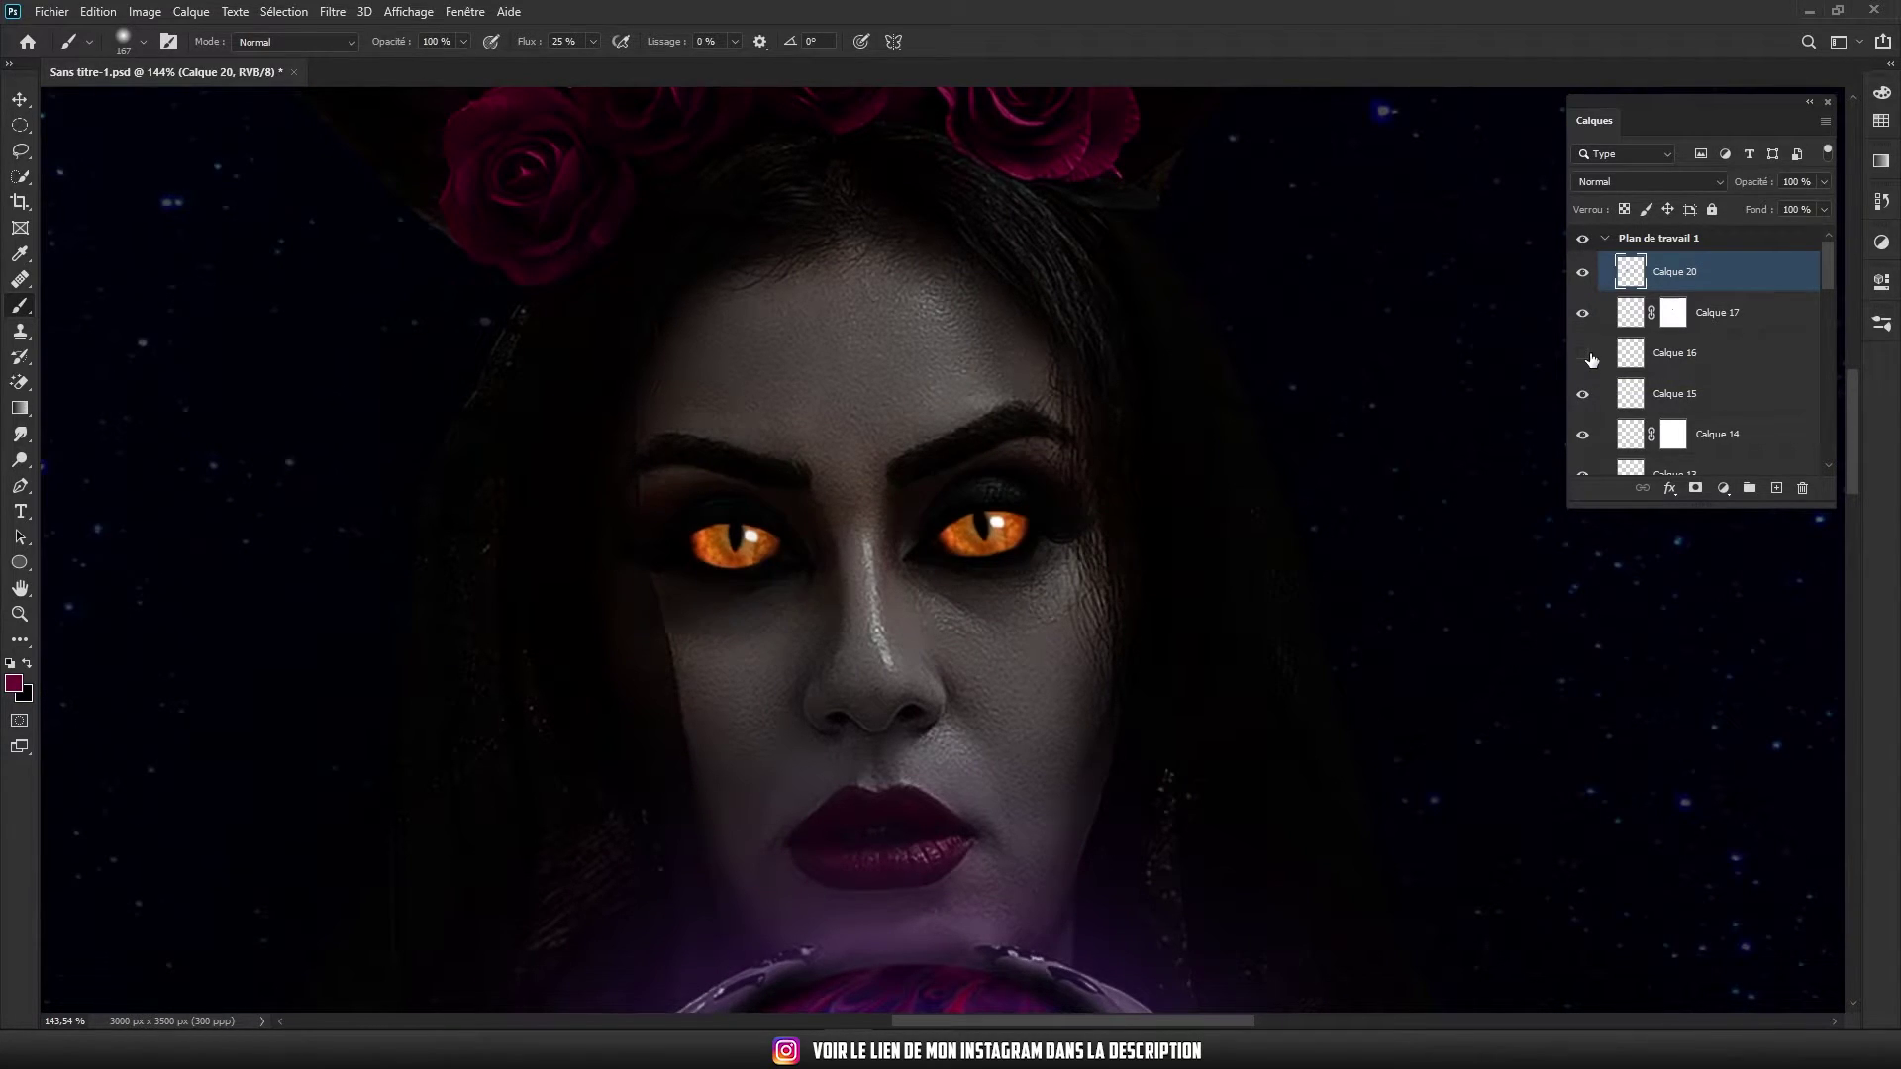
pyautogui.click(1584, 355)
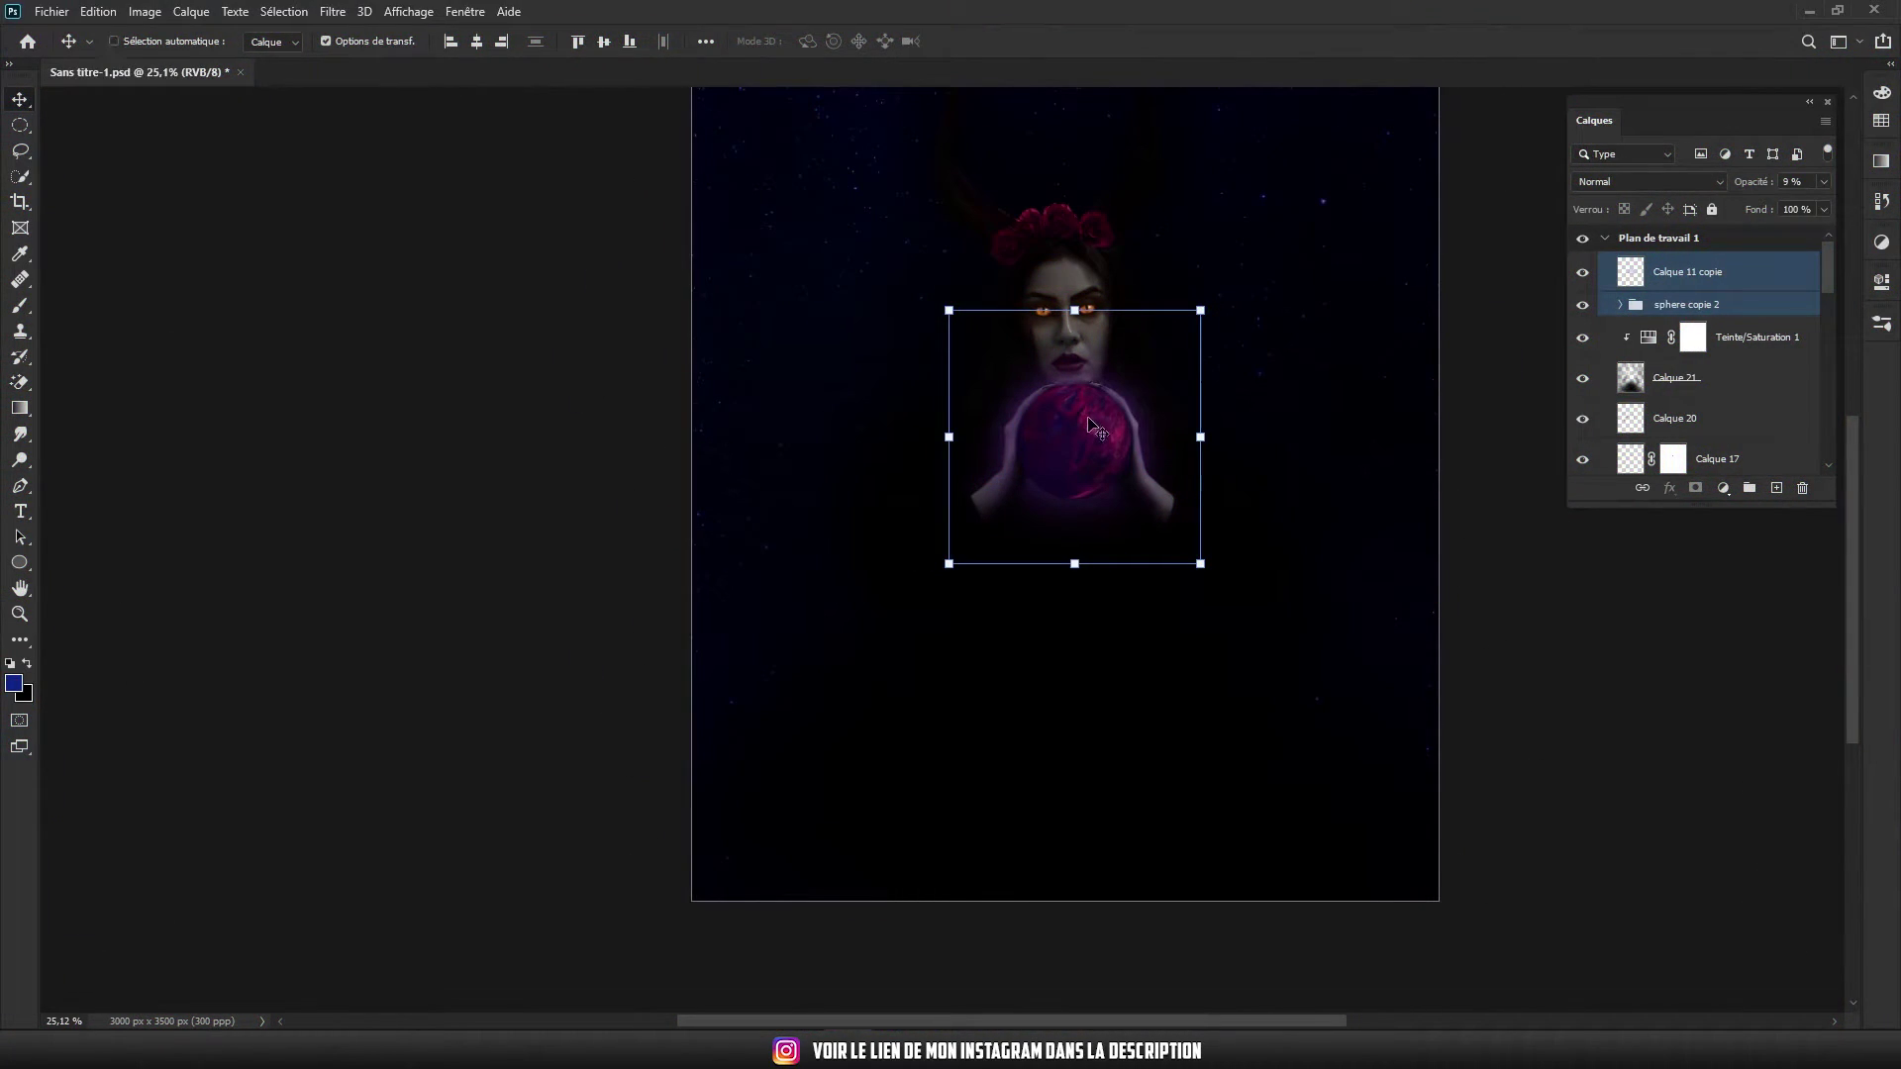
# Enlarge the copied planet to about 190% and move it below the held orb
pyautogui.moveTo(1094, 428); pyautogui.dragTo(1089, 683)
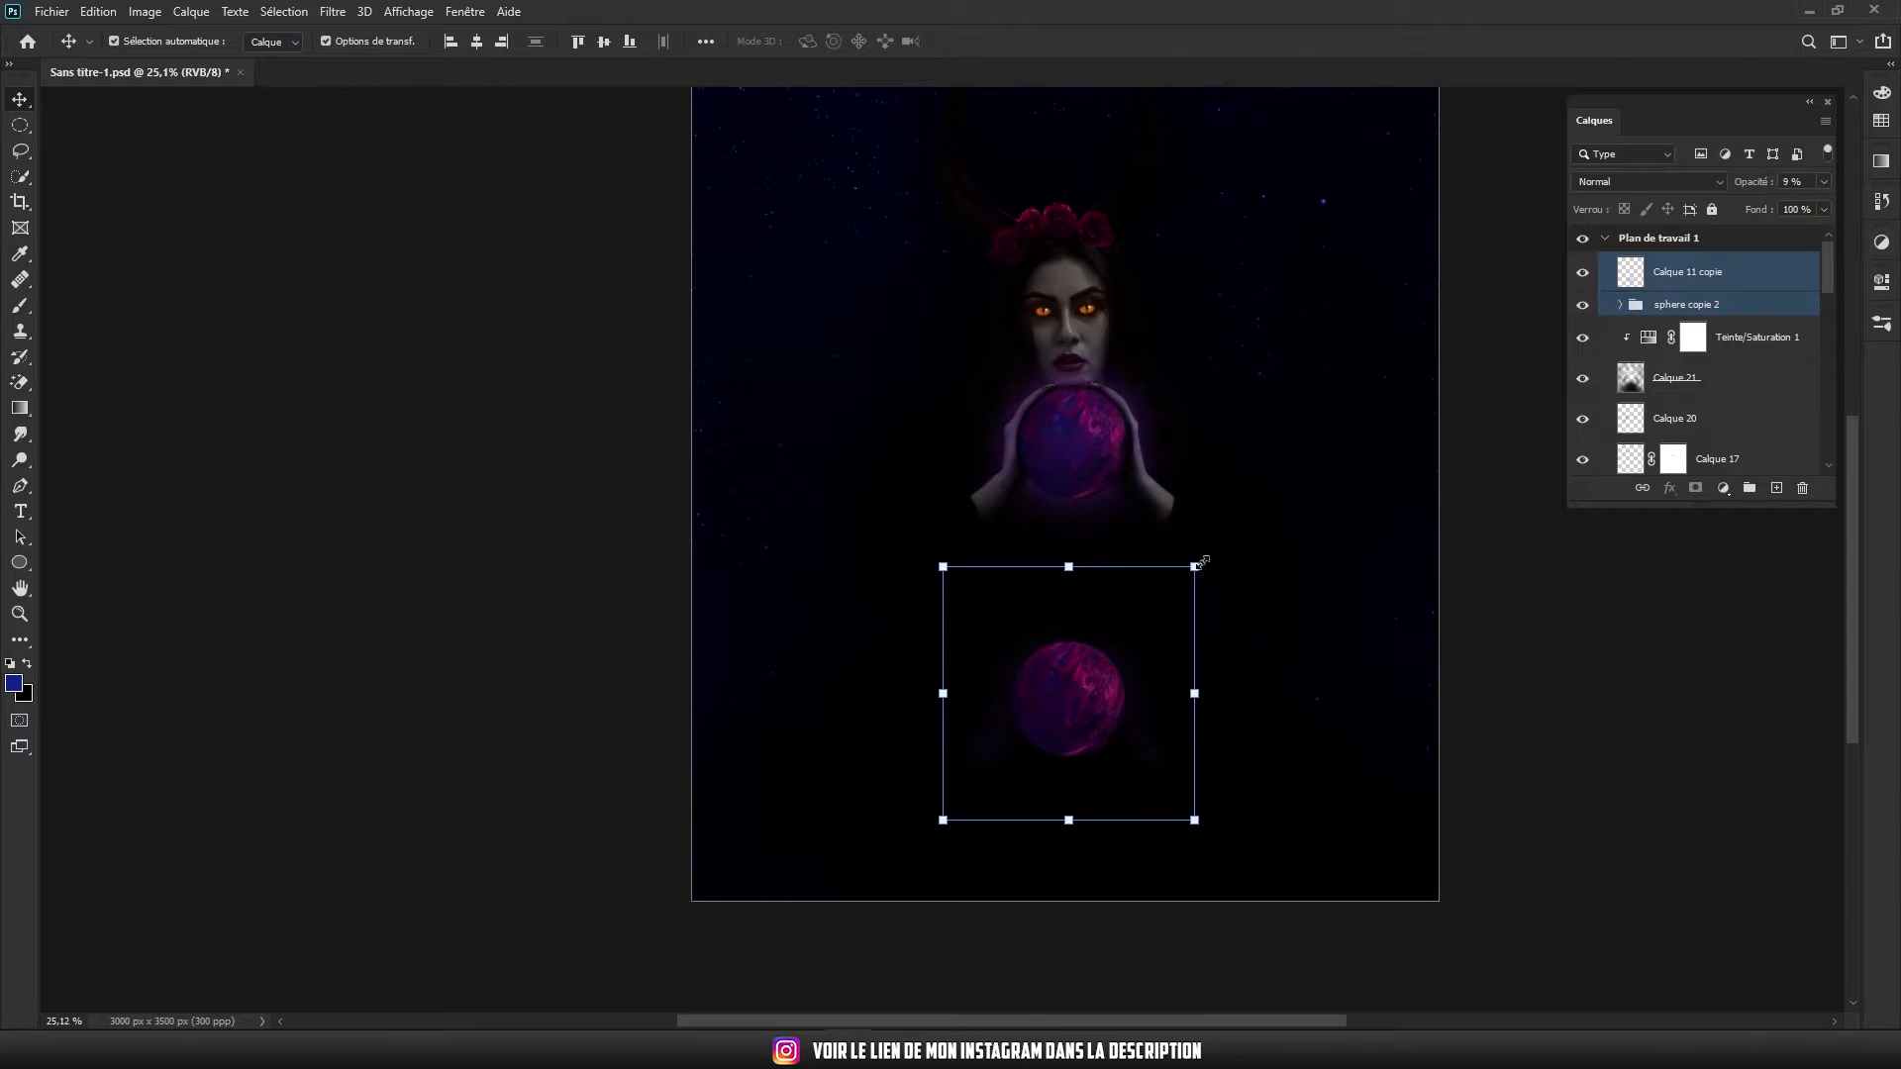
pyautogui.moveTo(1196, 567); pyautogui.dragTo(1423, 336)
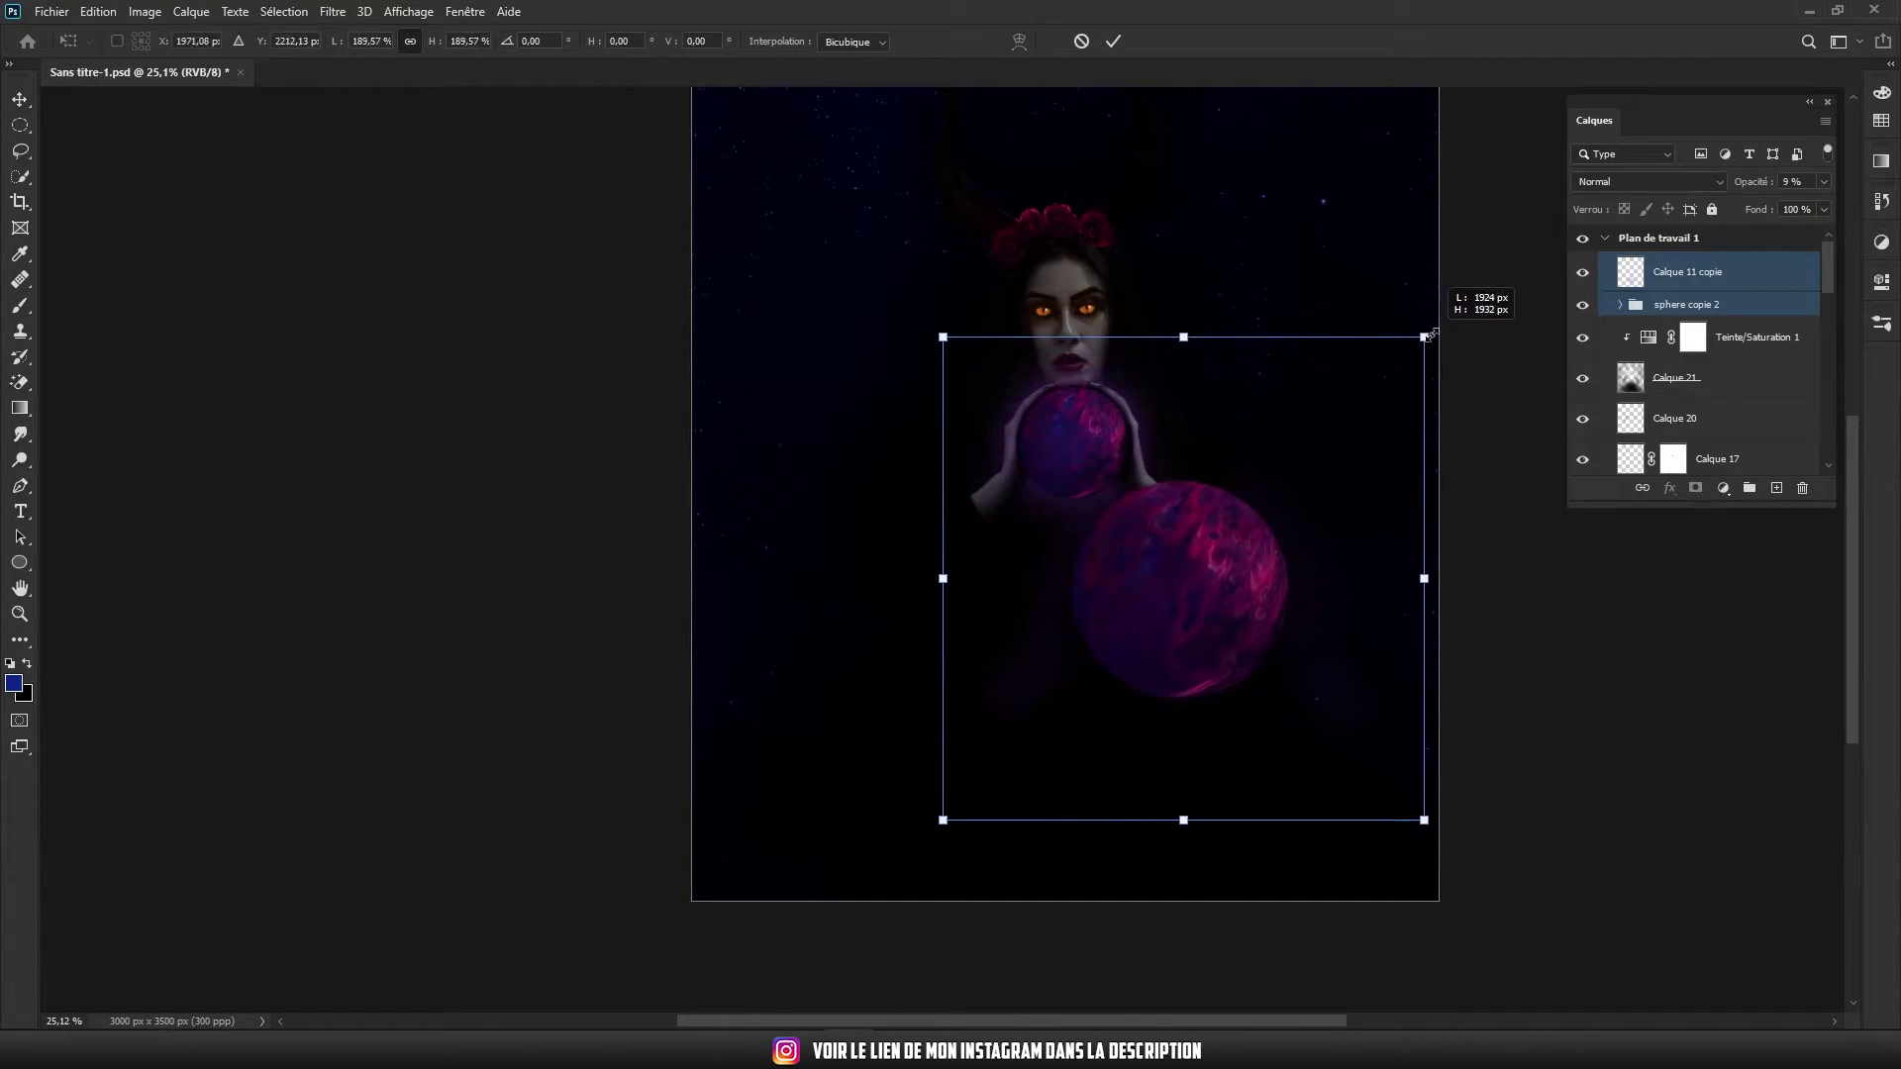
pyautogui.moveTo(1195, 581)
pyautogui.mouseDown()
pyautogui.moveTo(1078, 637)
pyautogui.moveTo(1094, 634)
pyautogui.mouseUp()
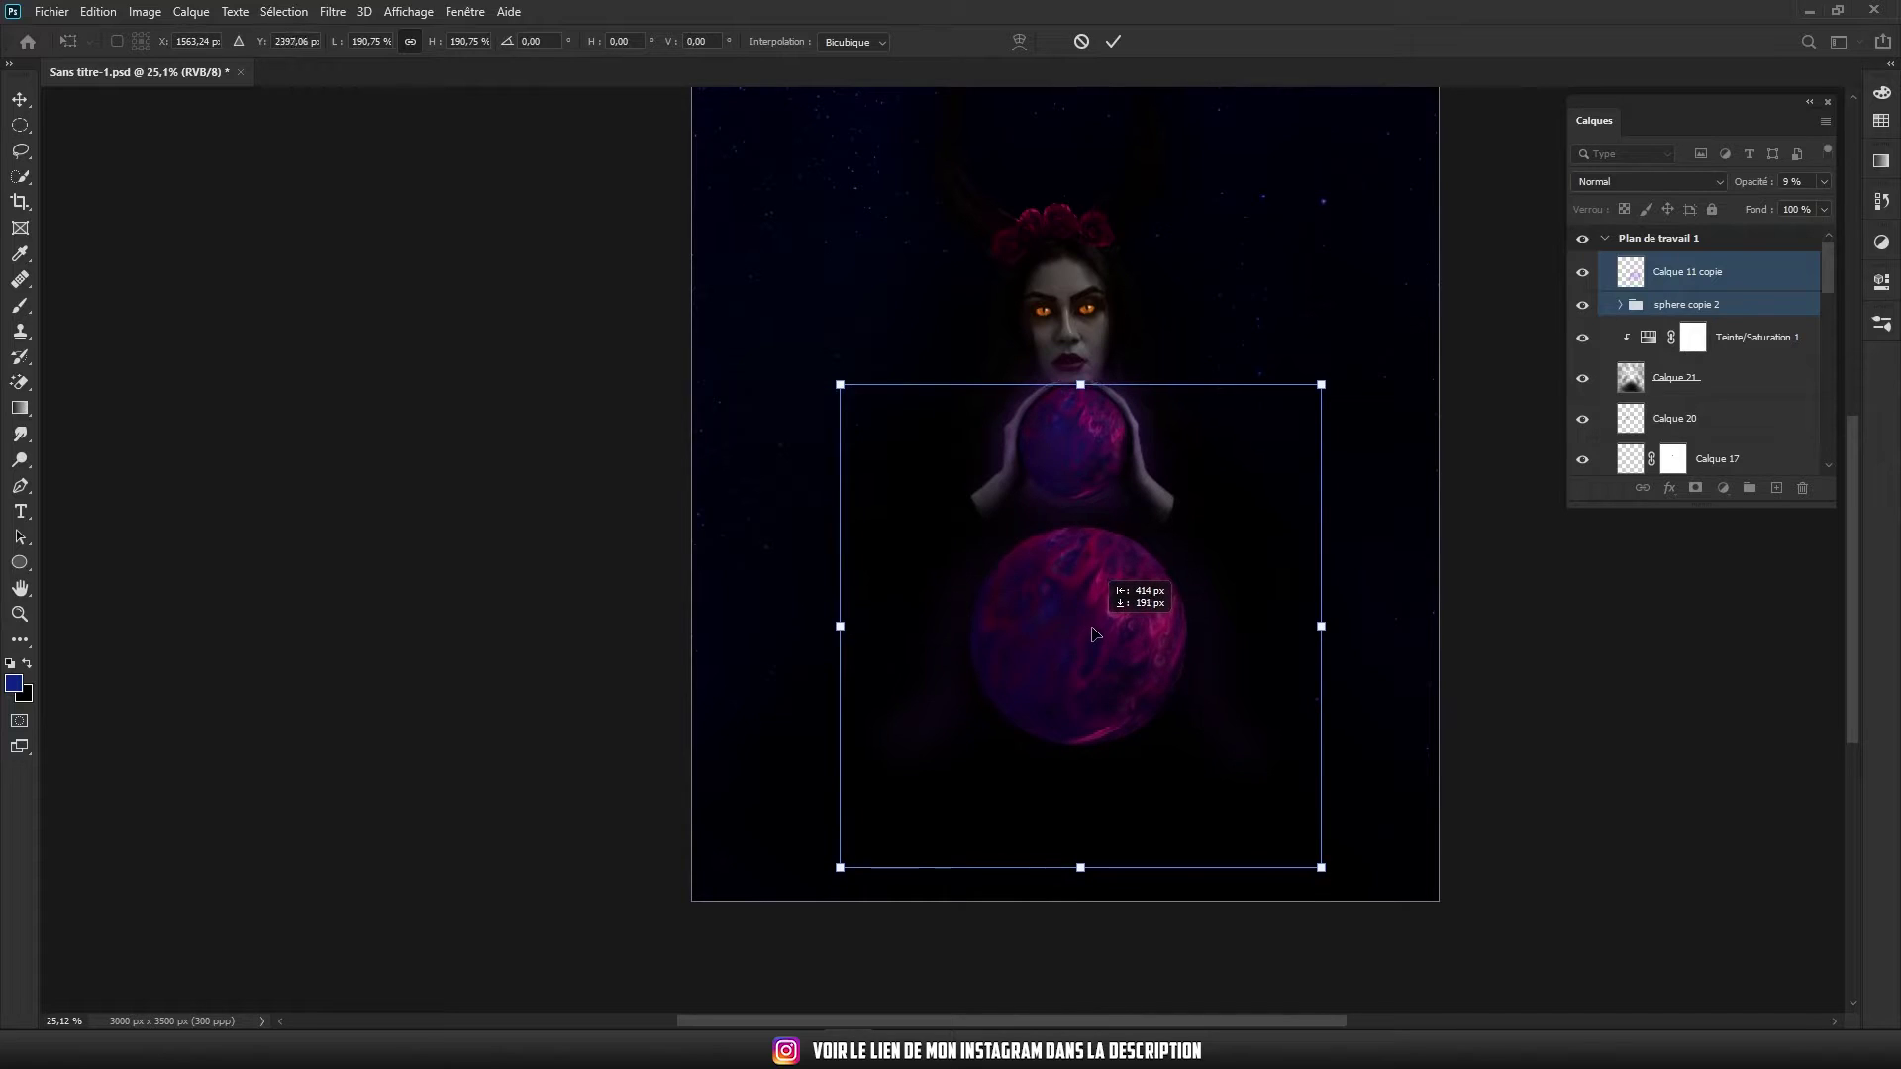
pyautogui.press('Return')
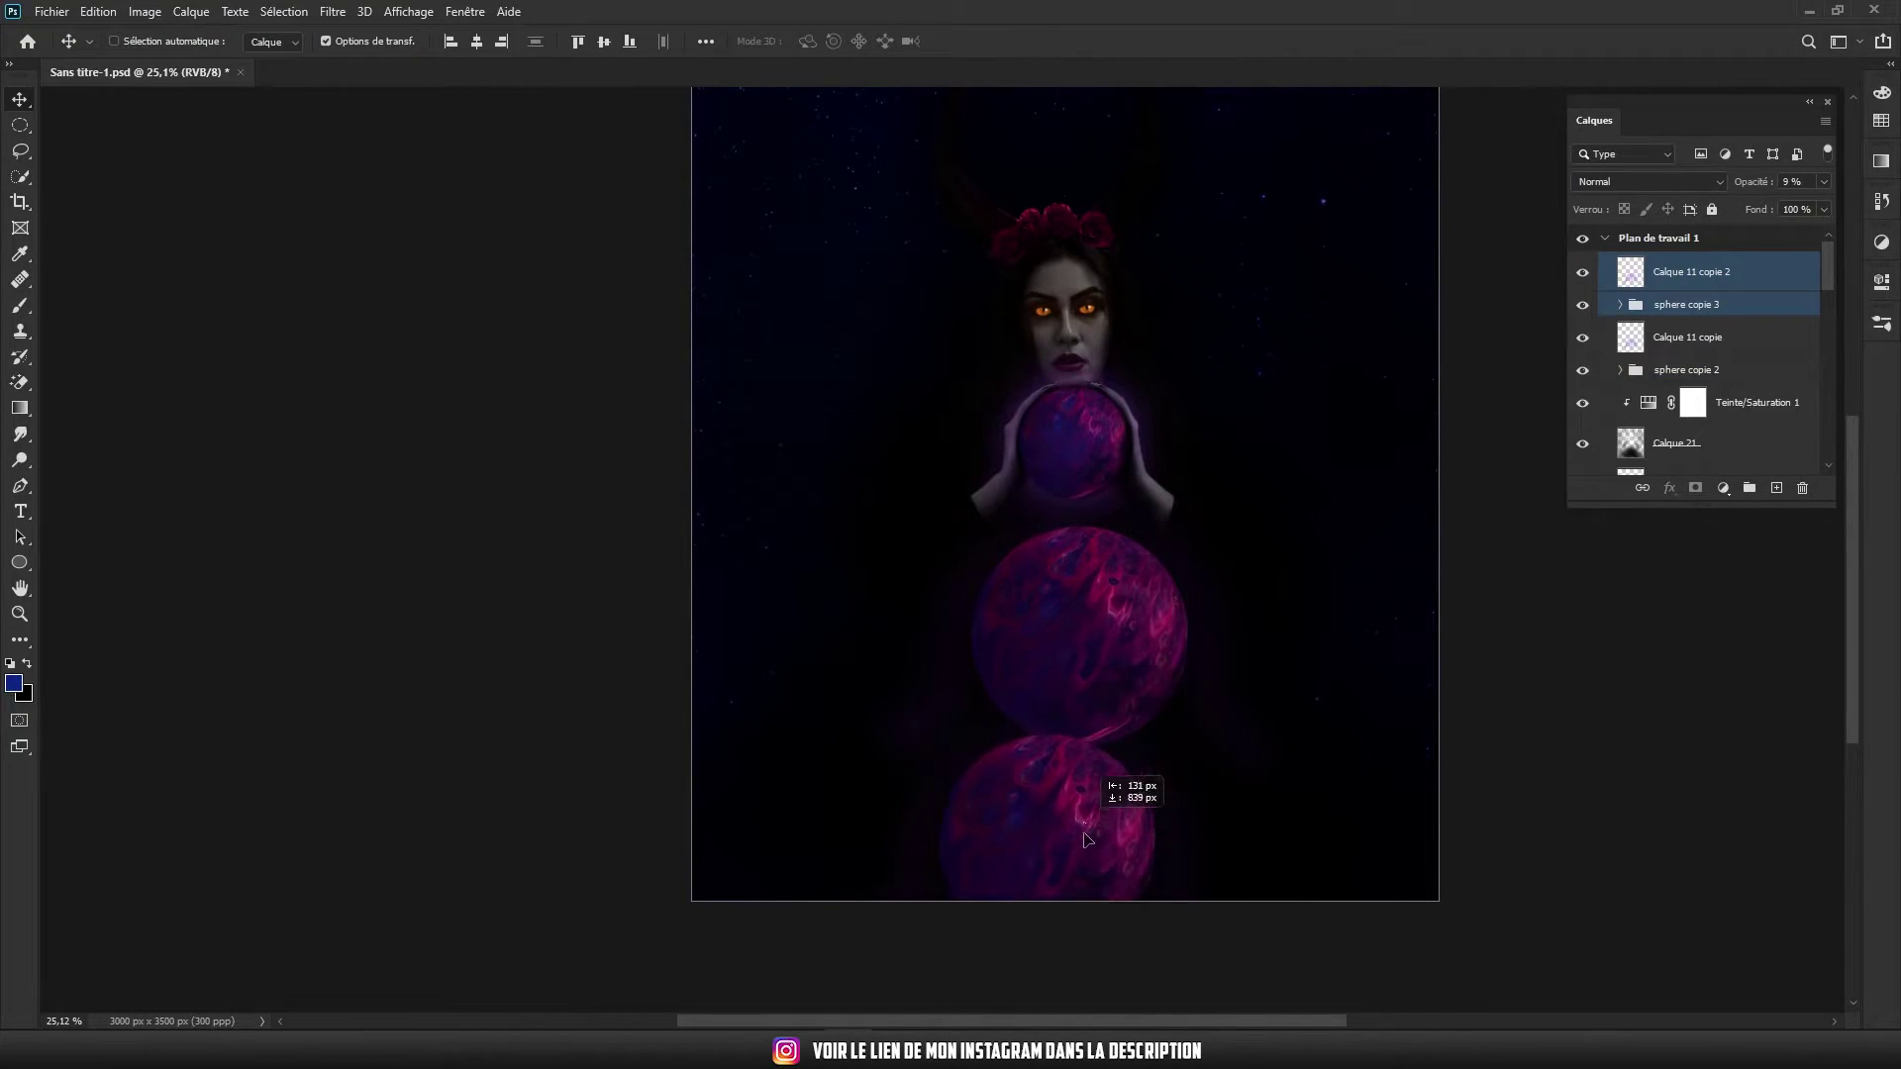
# Add a duplicate planet scaled to about 177% near the bottom edge
pyautogui.moveTo(1149, 619); pyautogui.dragTo(1153, 852)
pyautogui.moveTo(1328, 621); pyautogui.dragTo(1699, 245)
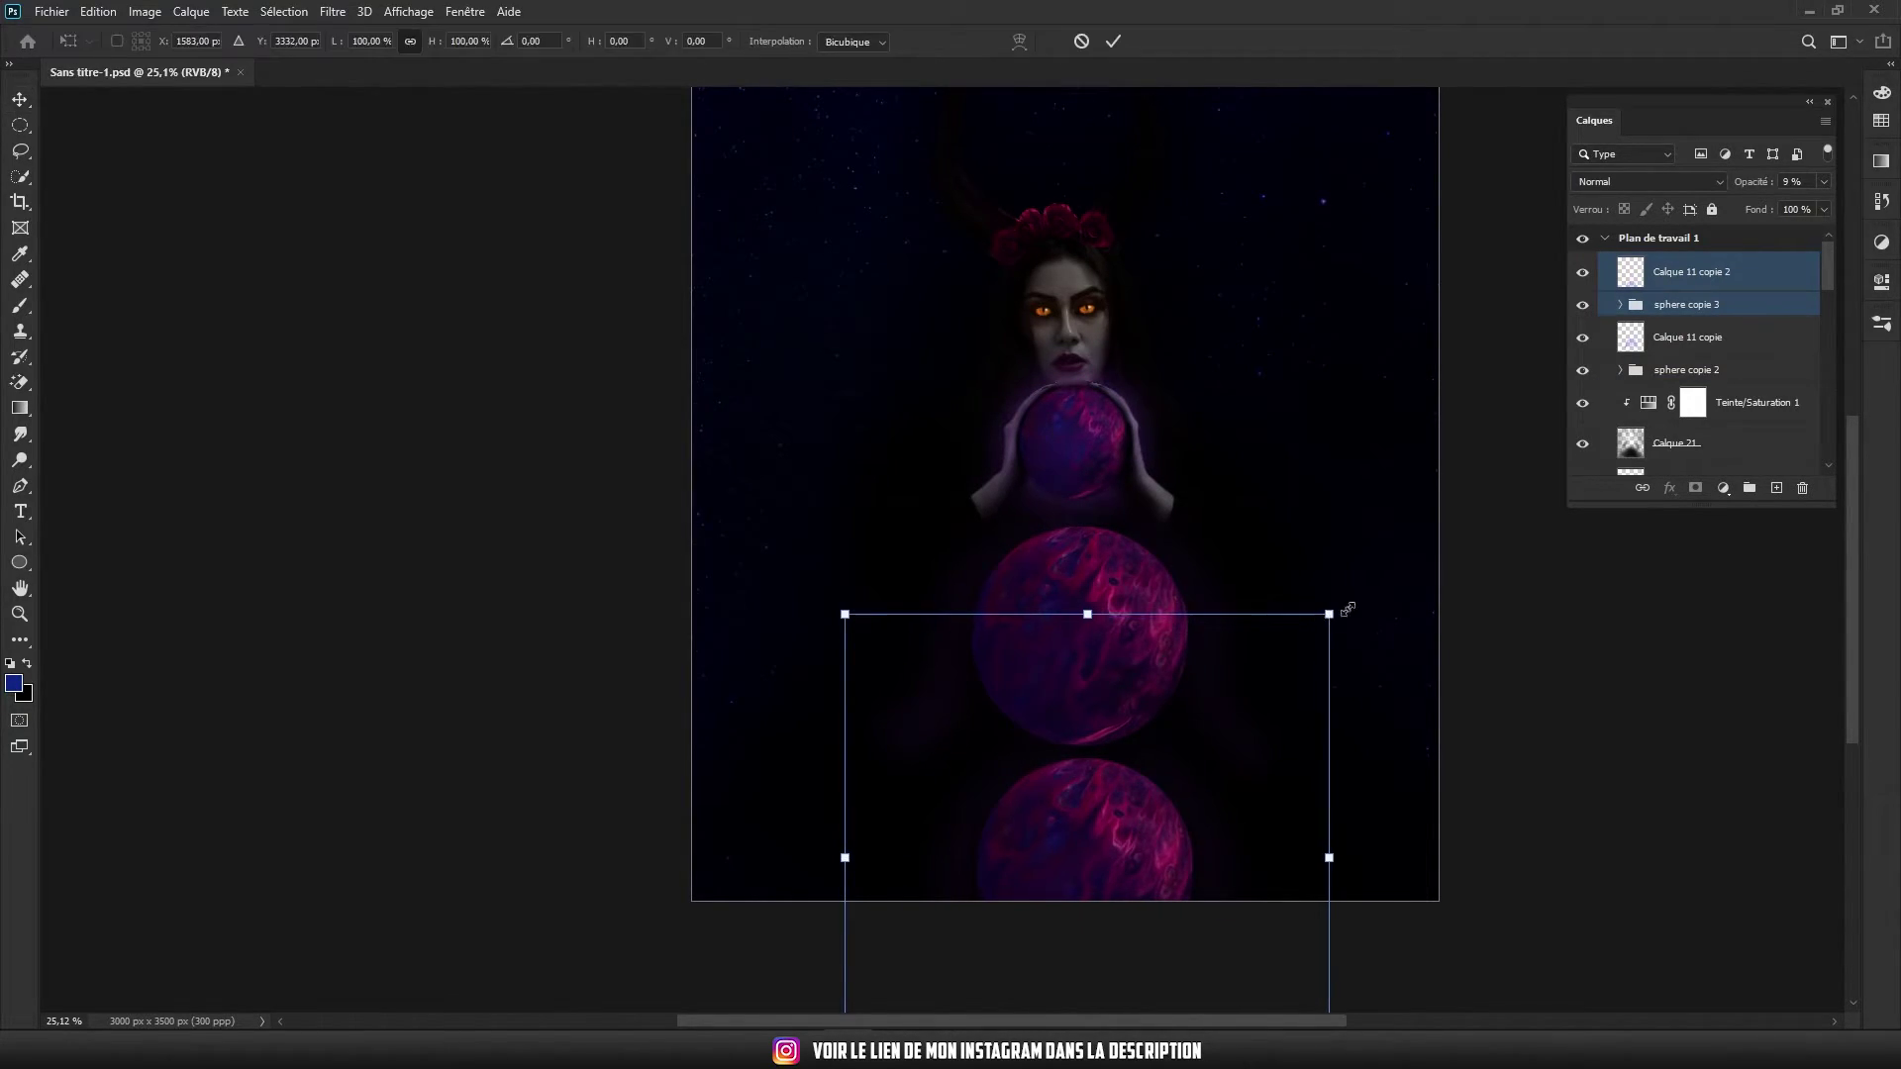
pyautogui.moveTo(1239, 628); pyautogui.dragTo(1102, 881)
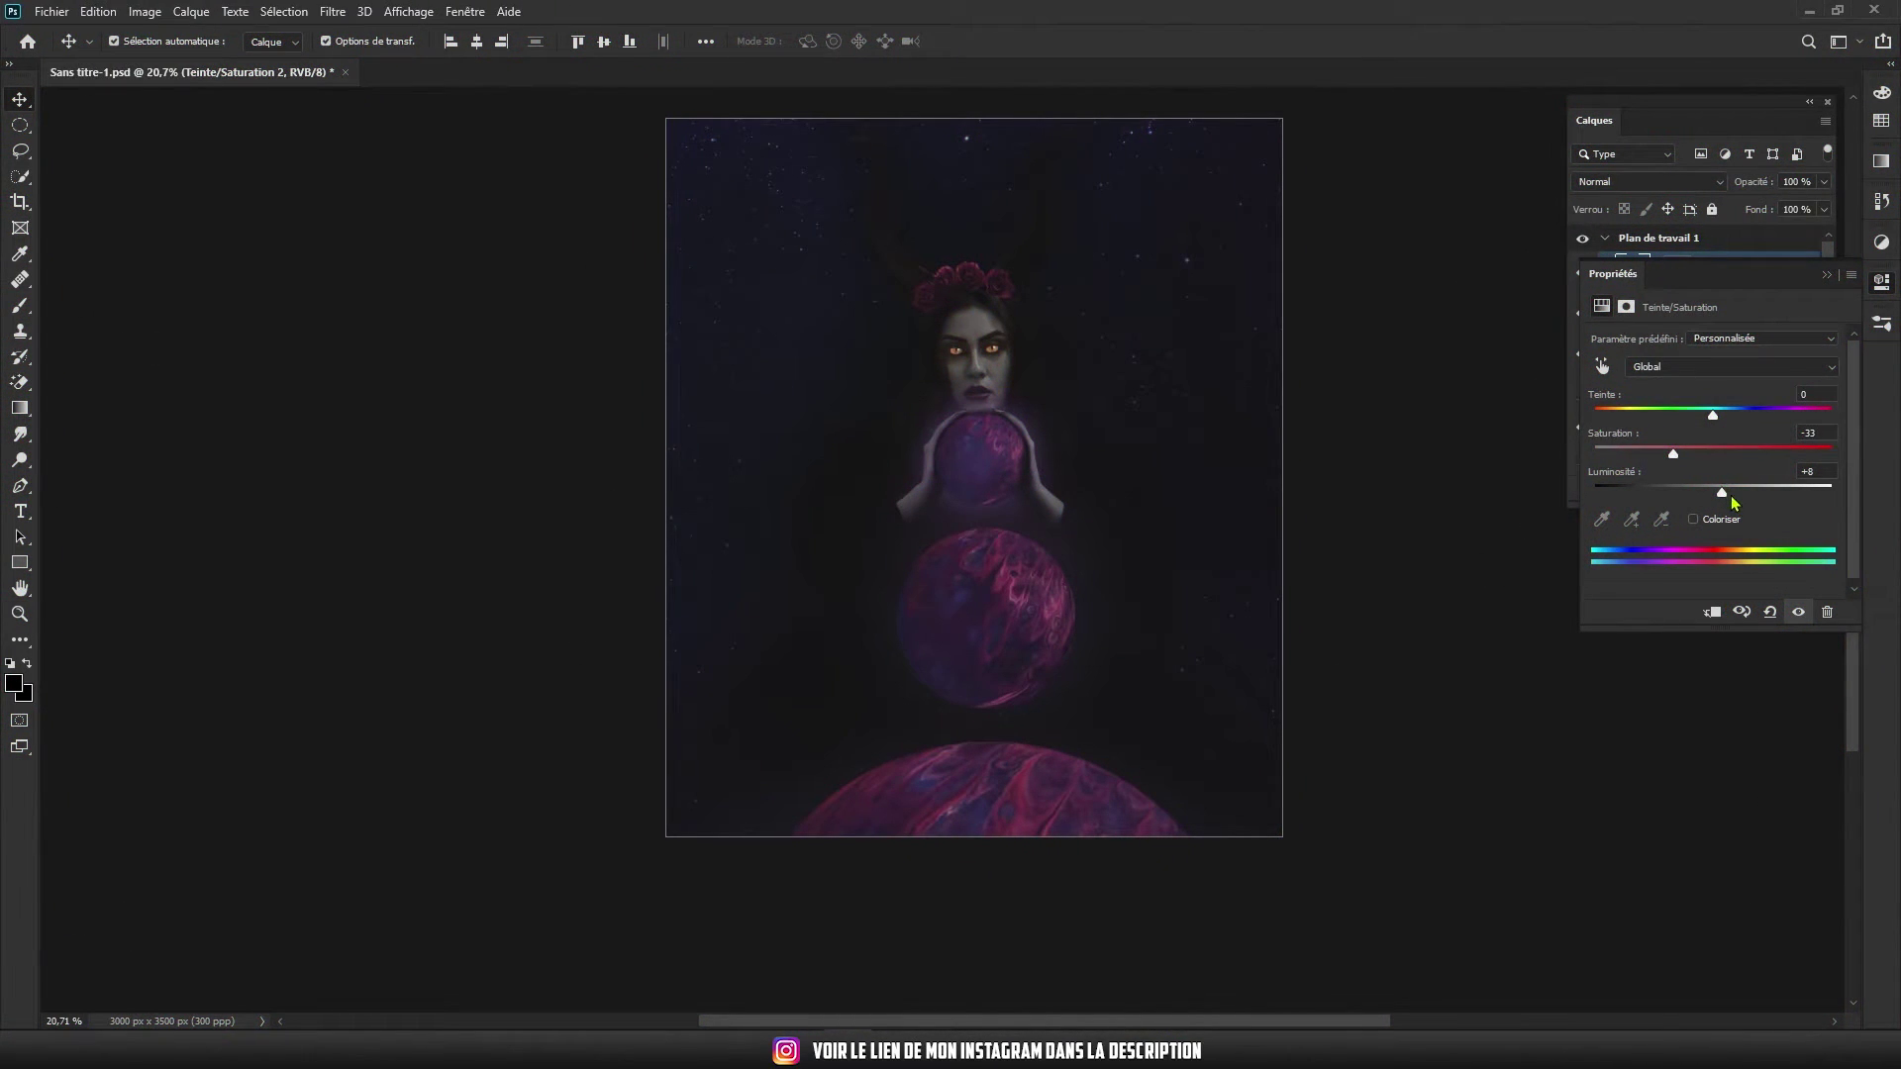
# Drag the Hue/Saturation sliders, resetting once, ending near Hue -10, Saturation -16, Lightness +5
pyautogui.moveTo(1721, 495); pyautogui.dragTo(1714, 495)
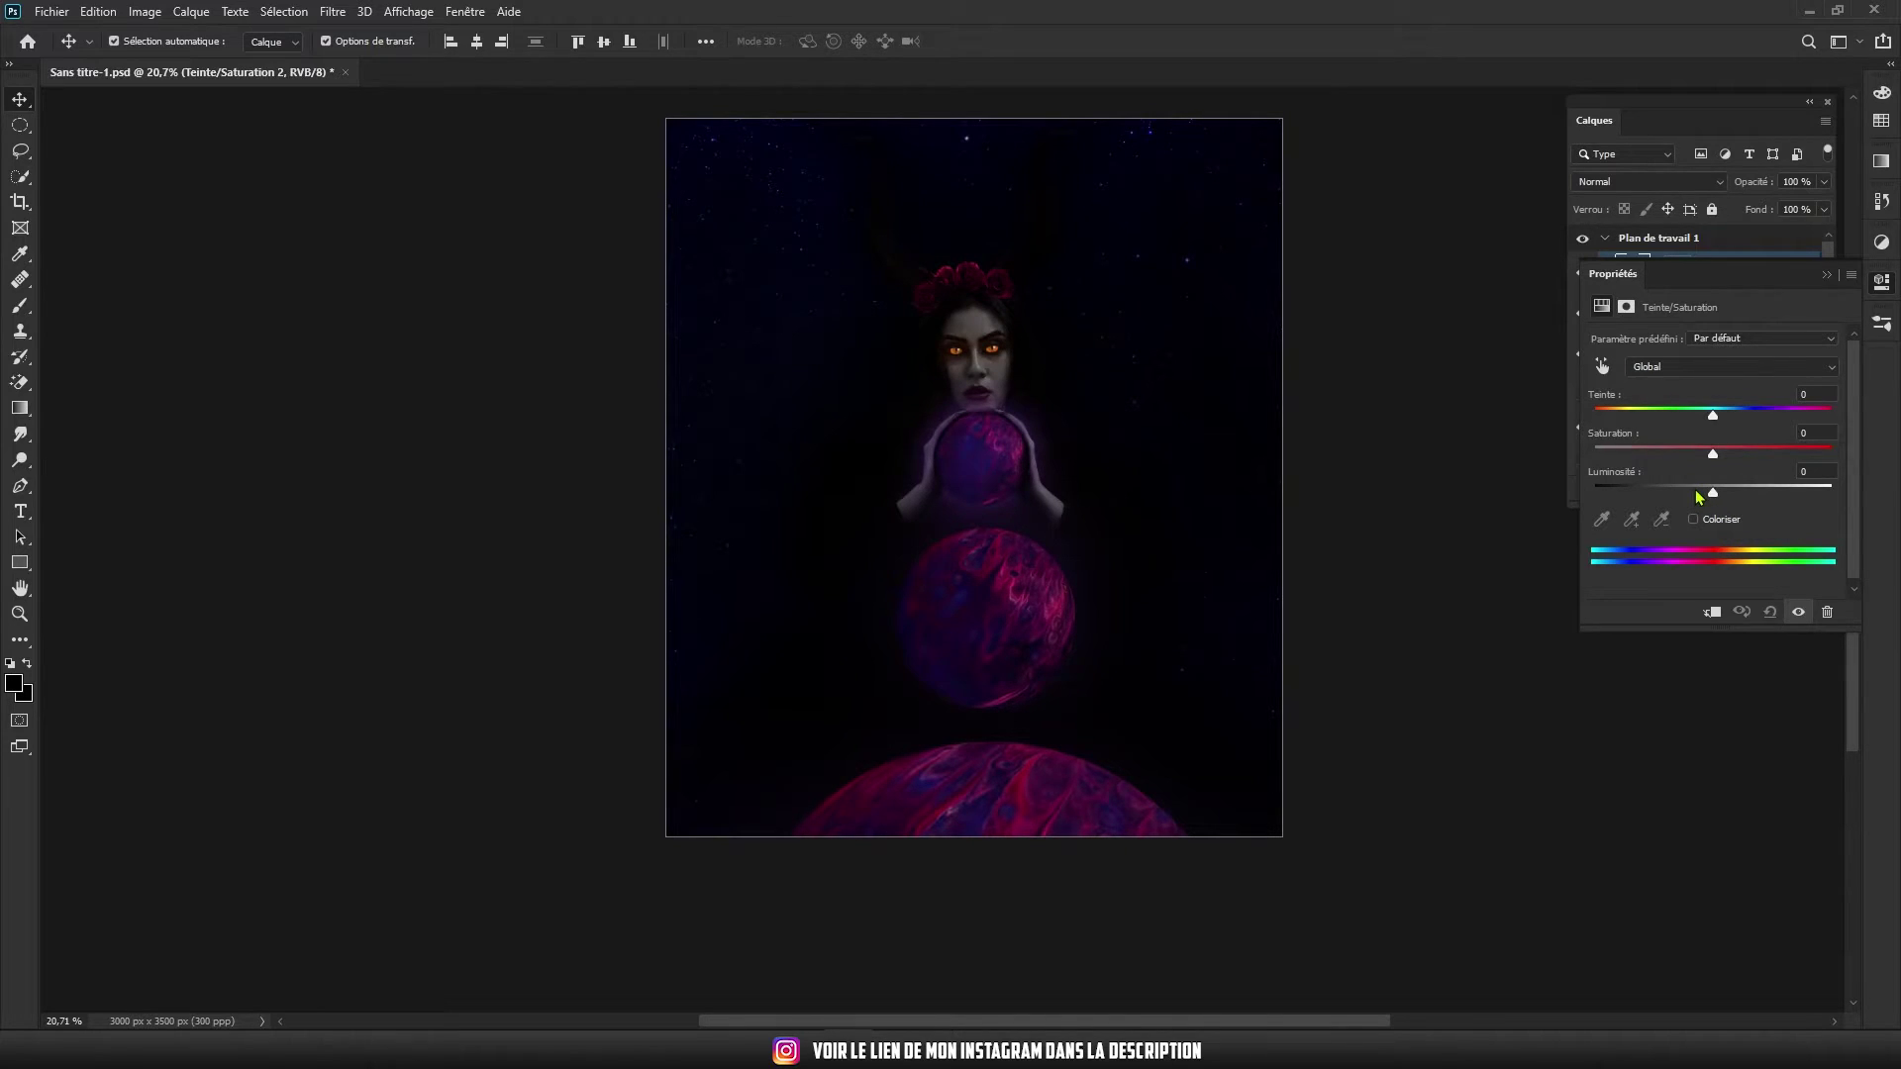
pyautogui.moveTo(1699, 495); pyautogui.dragTo(1695, 490)
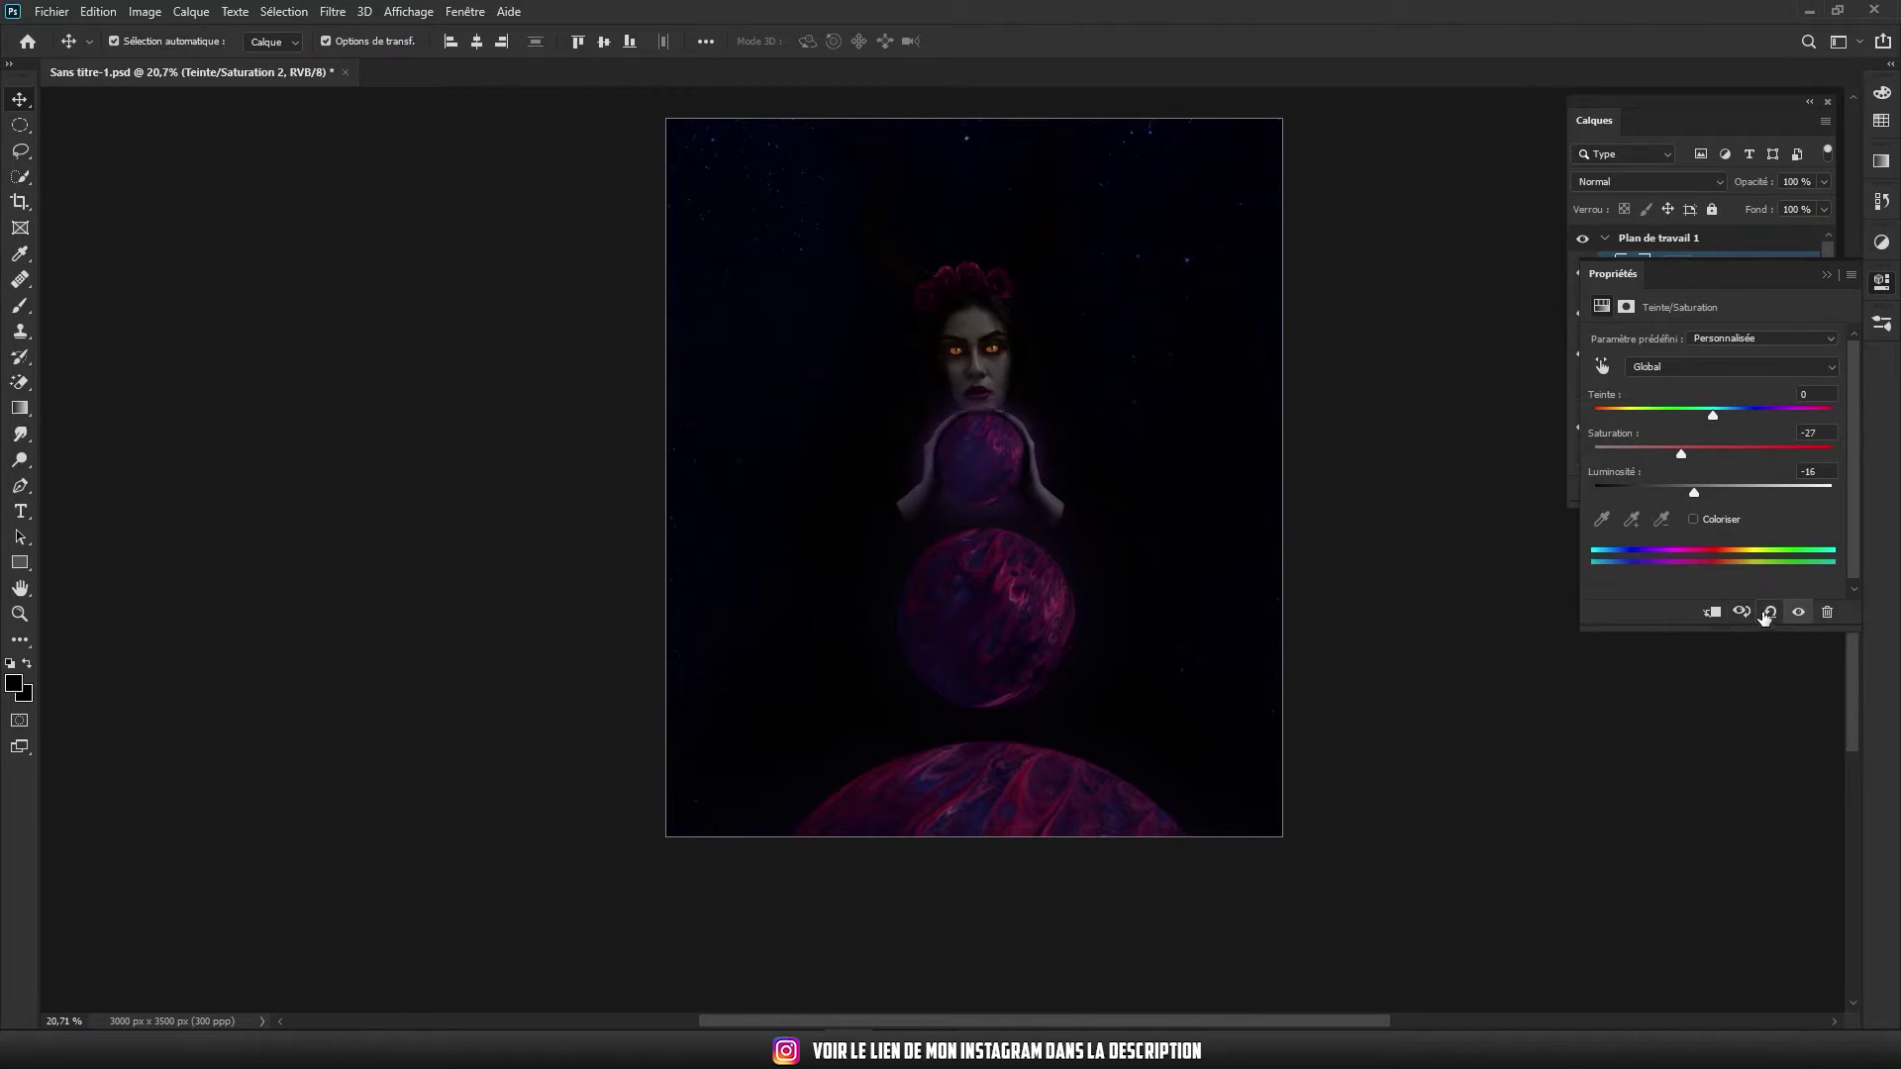
pyautogui.click(1741, 489)
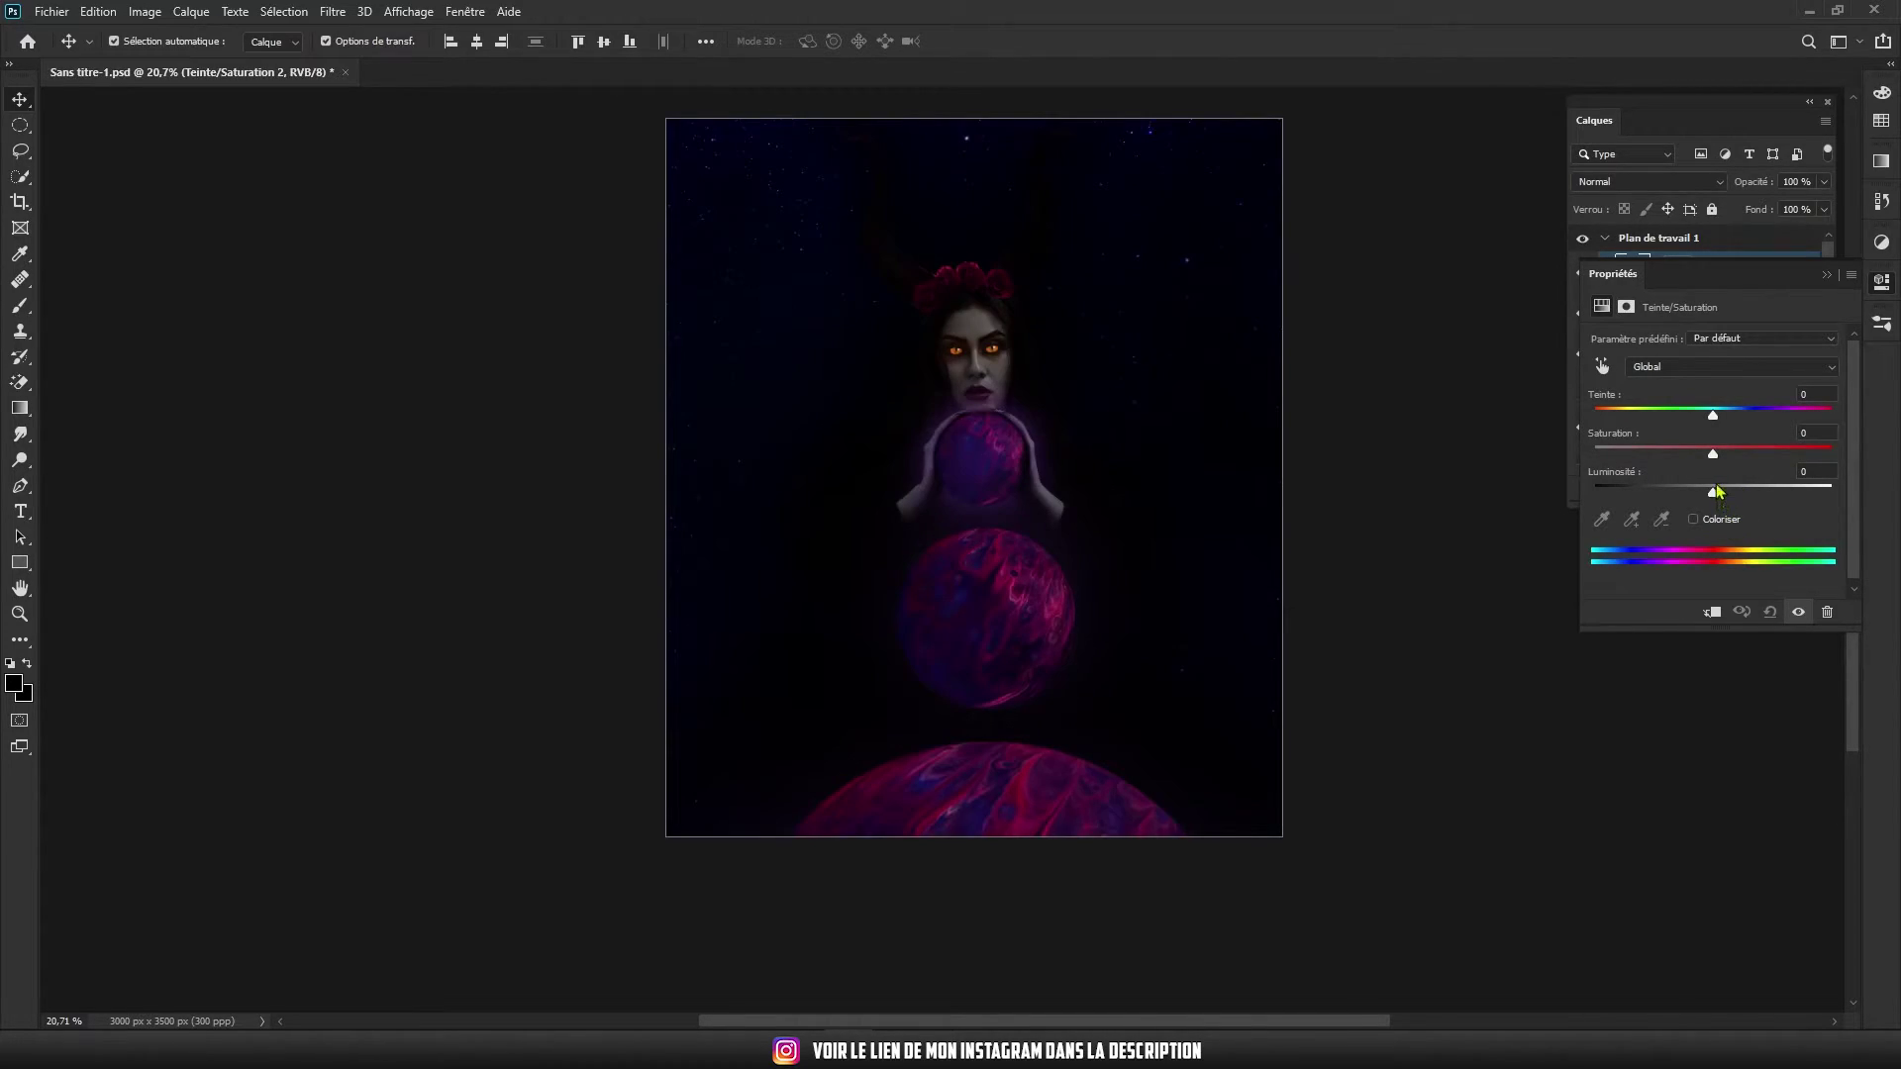
pyautogui.moveTo(1718, 491); pyautogui.dragTo(1722, 492)
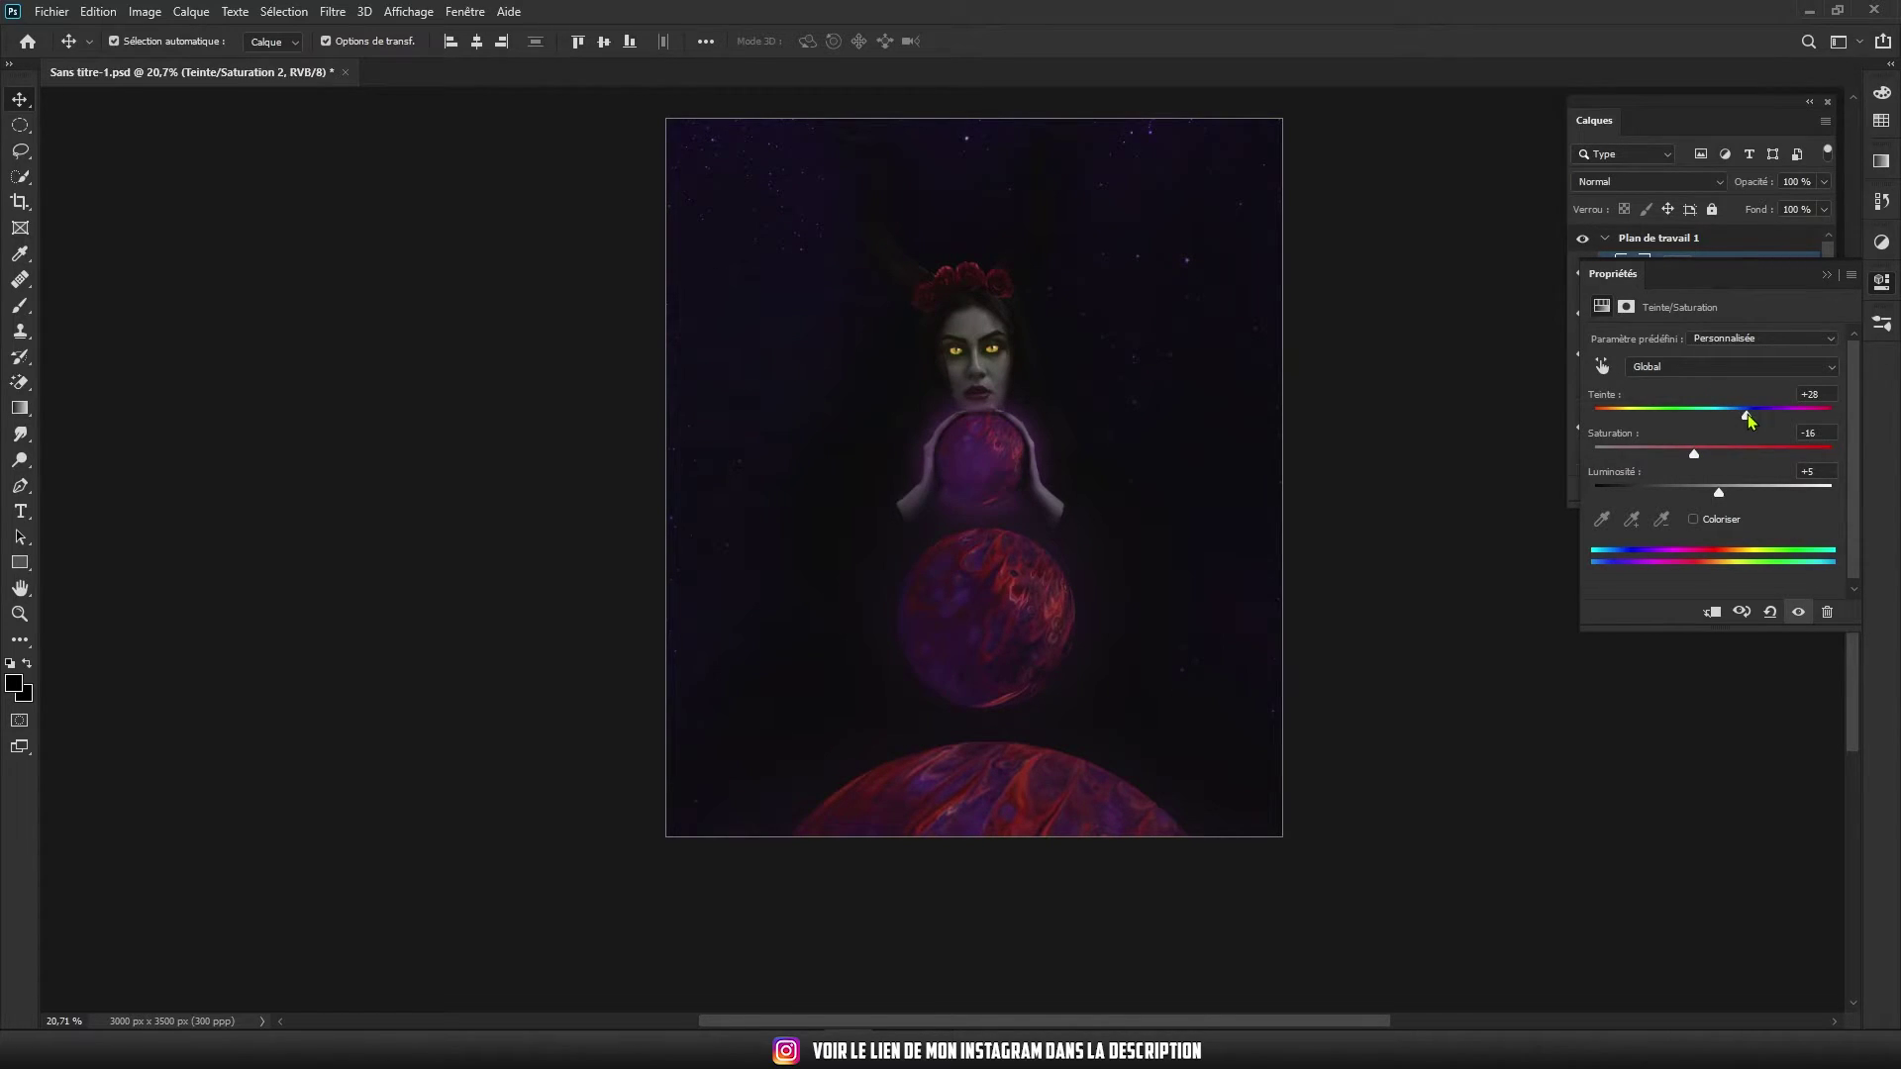
pyautogui.moveTo(1766, 414); pyautogui.dragTo(1831, 416)
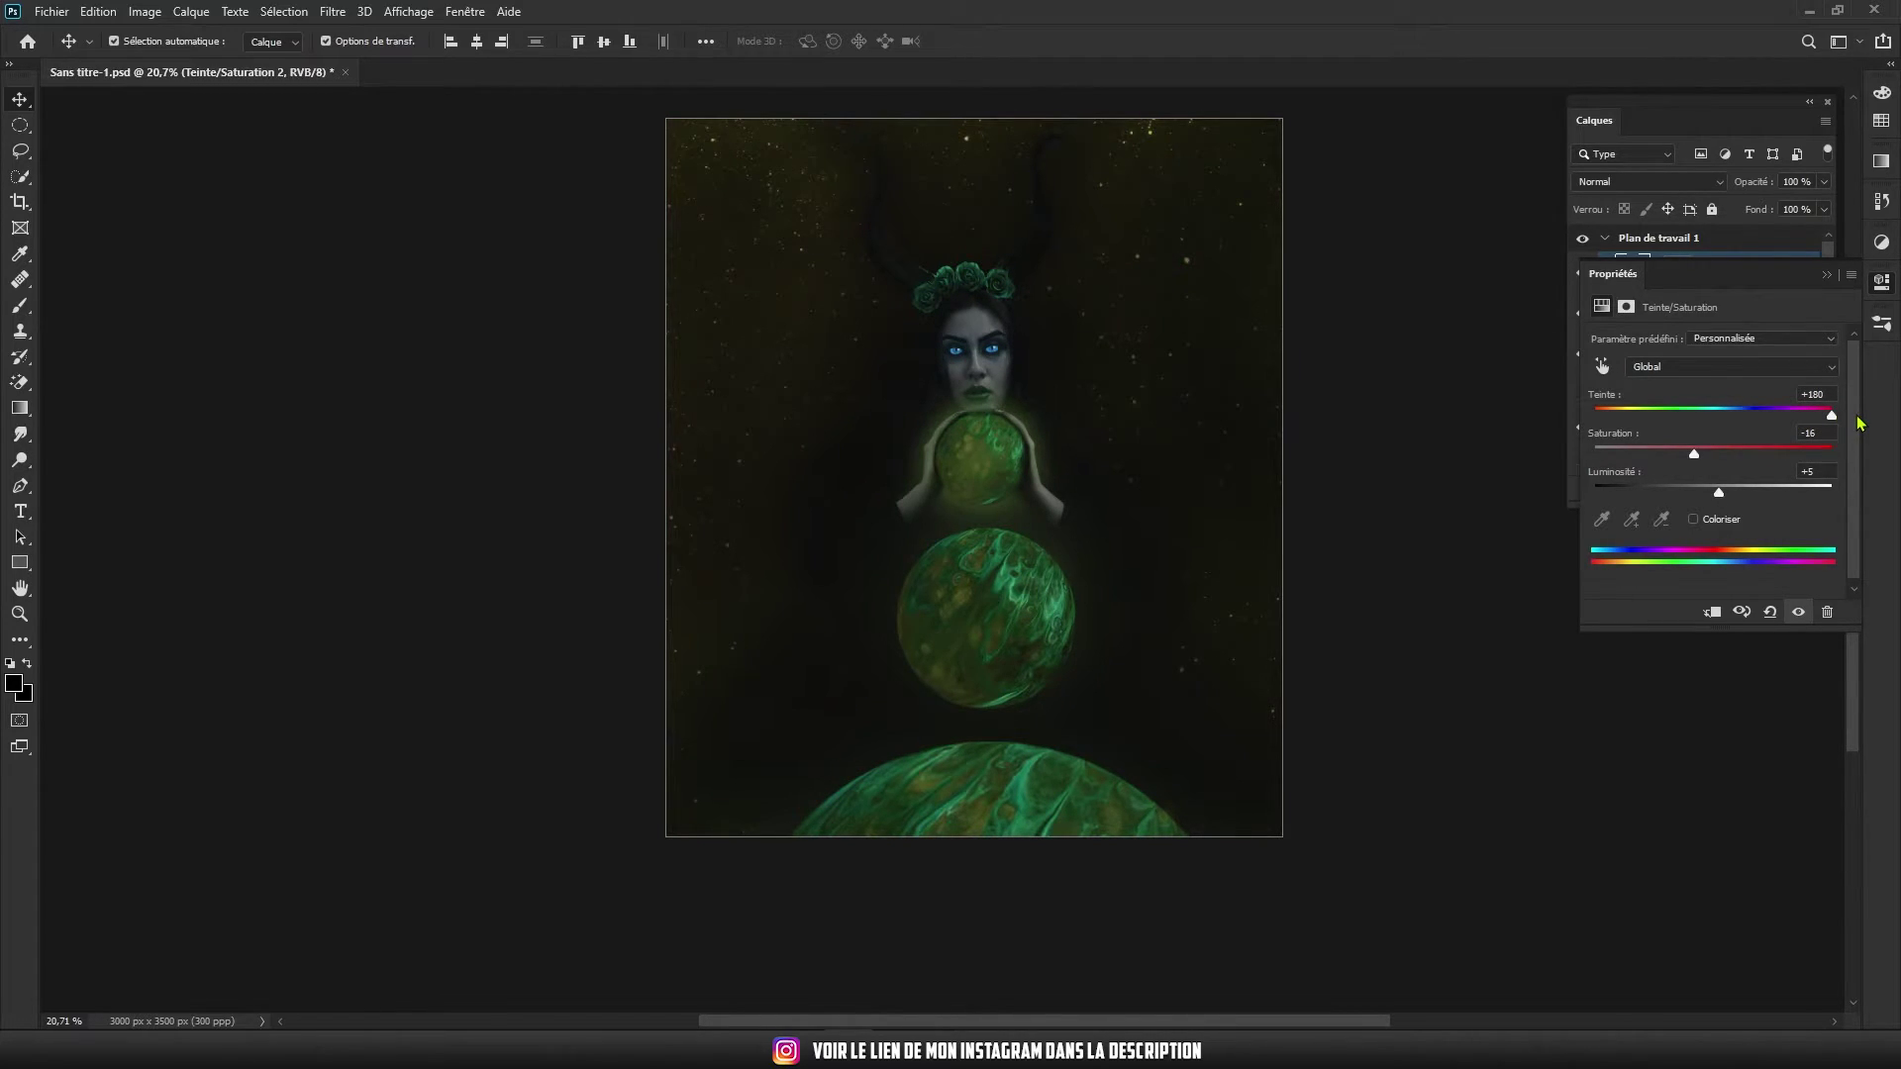
pyautogui.moveTo(1832, 416); pyautogui.dragTo(1732, 417)
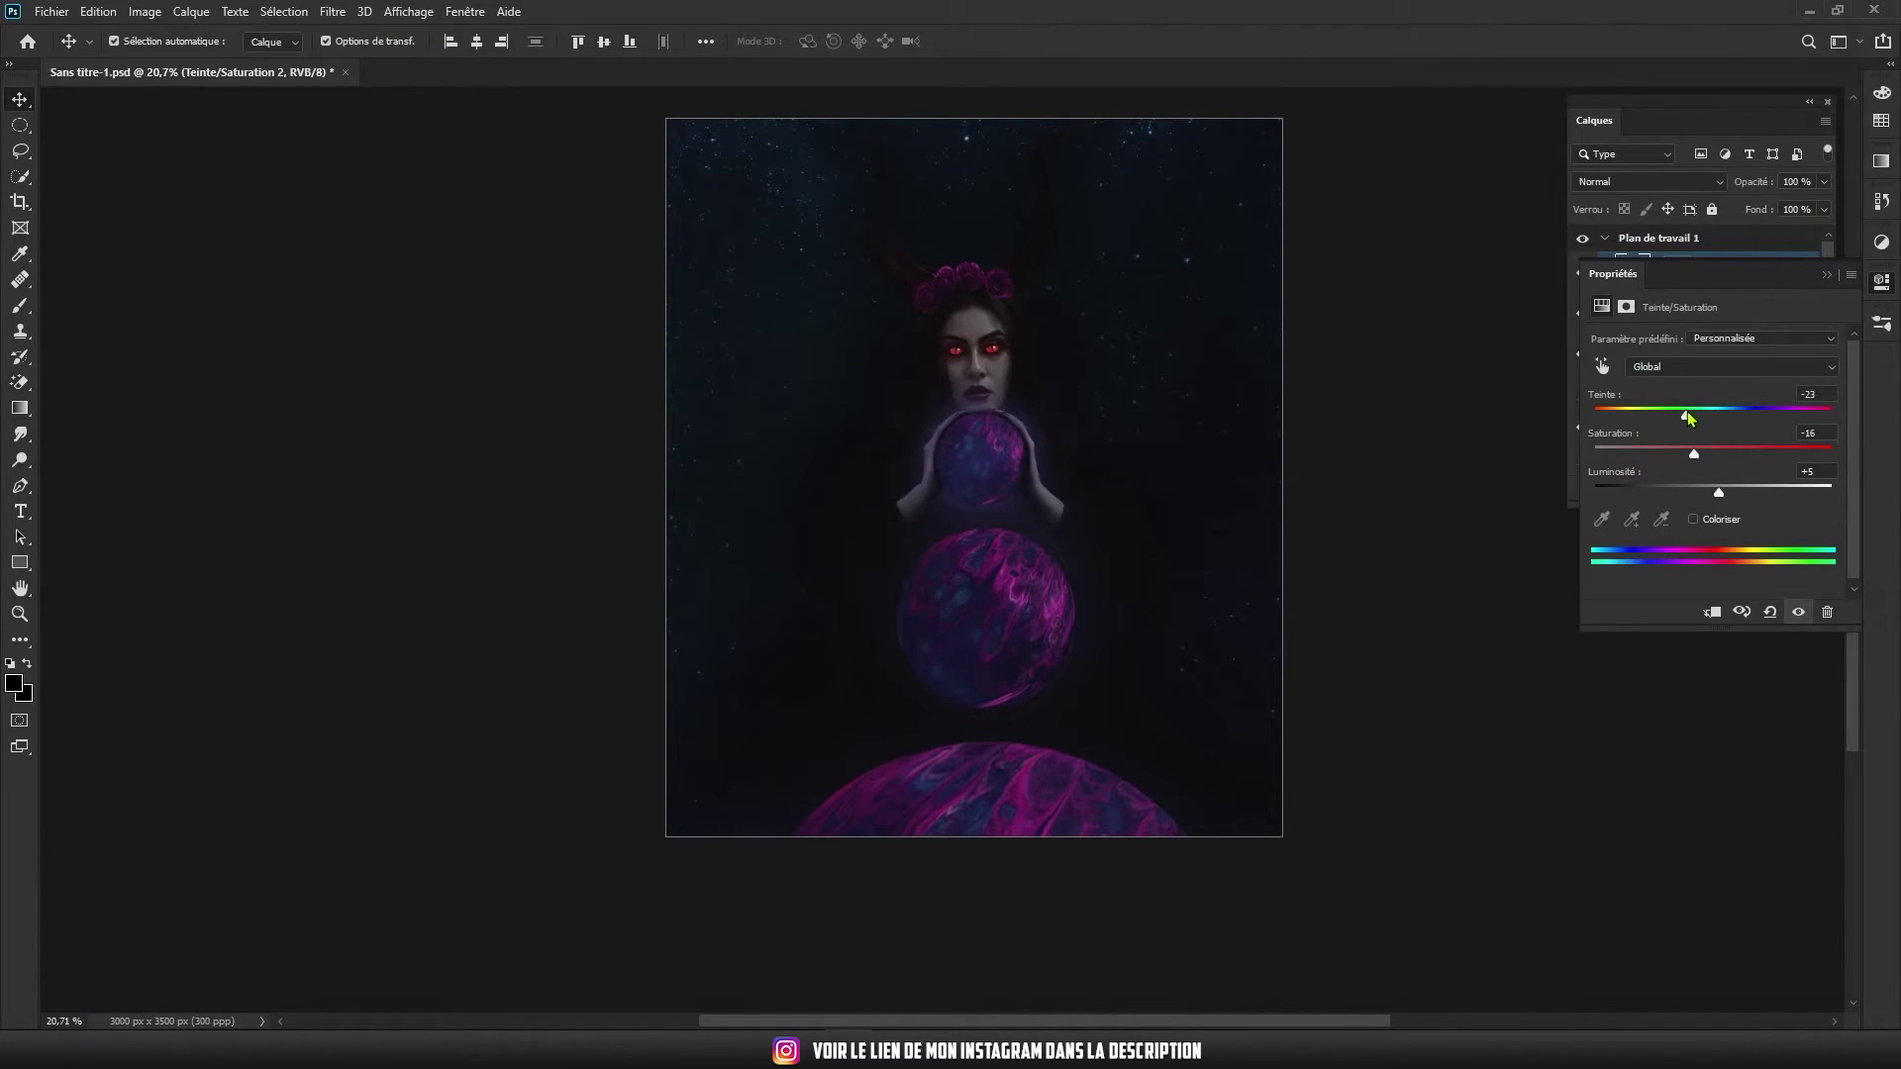
pyautogui.moveTo(1690, 416); pyautogui.dragTo(1695, 418)
# Zoom in and toggle Teinte/Saturation 2 visibility to compare the image with and without it
pyautogui.scroll(2, 1062, 381)
pyautogui.scroll(3, 1058, 383)
pyautogui.scroll(3, 1052, 385)
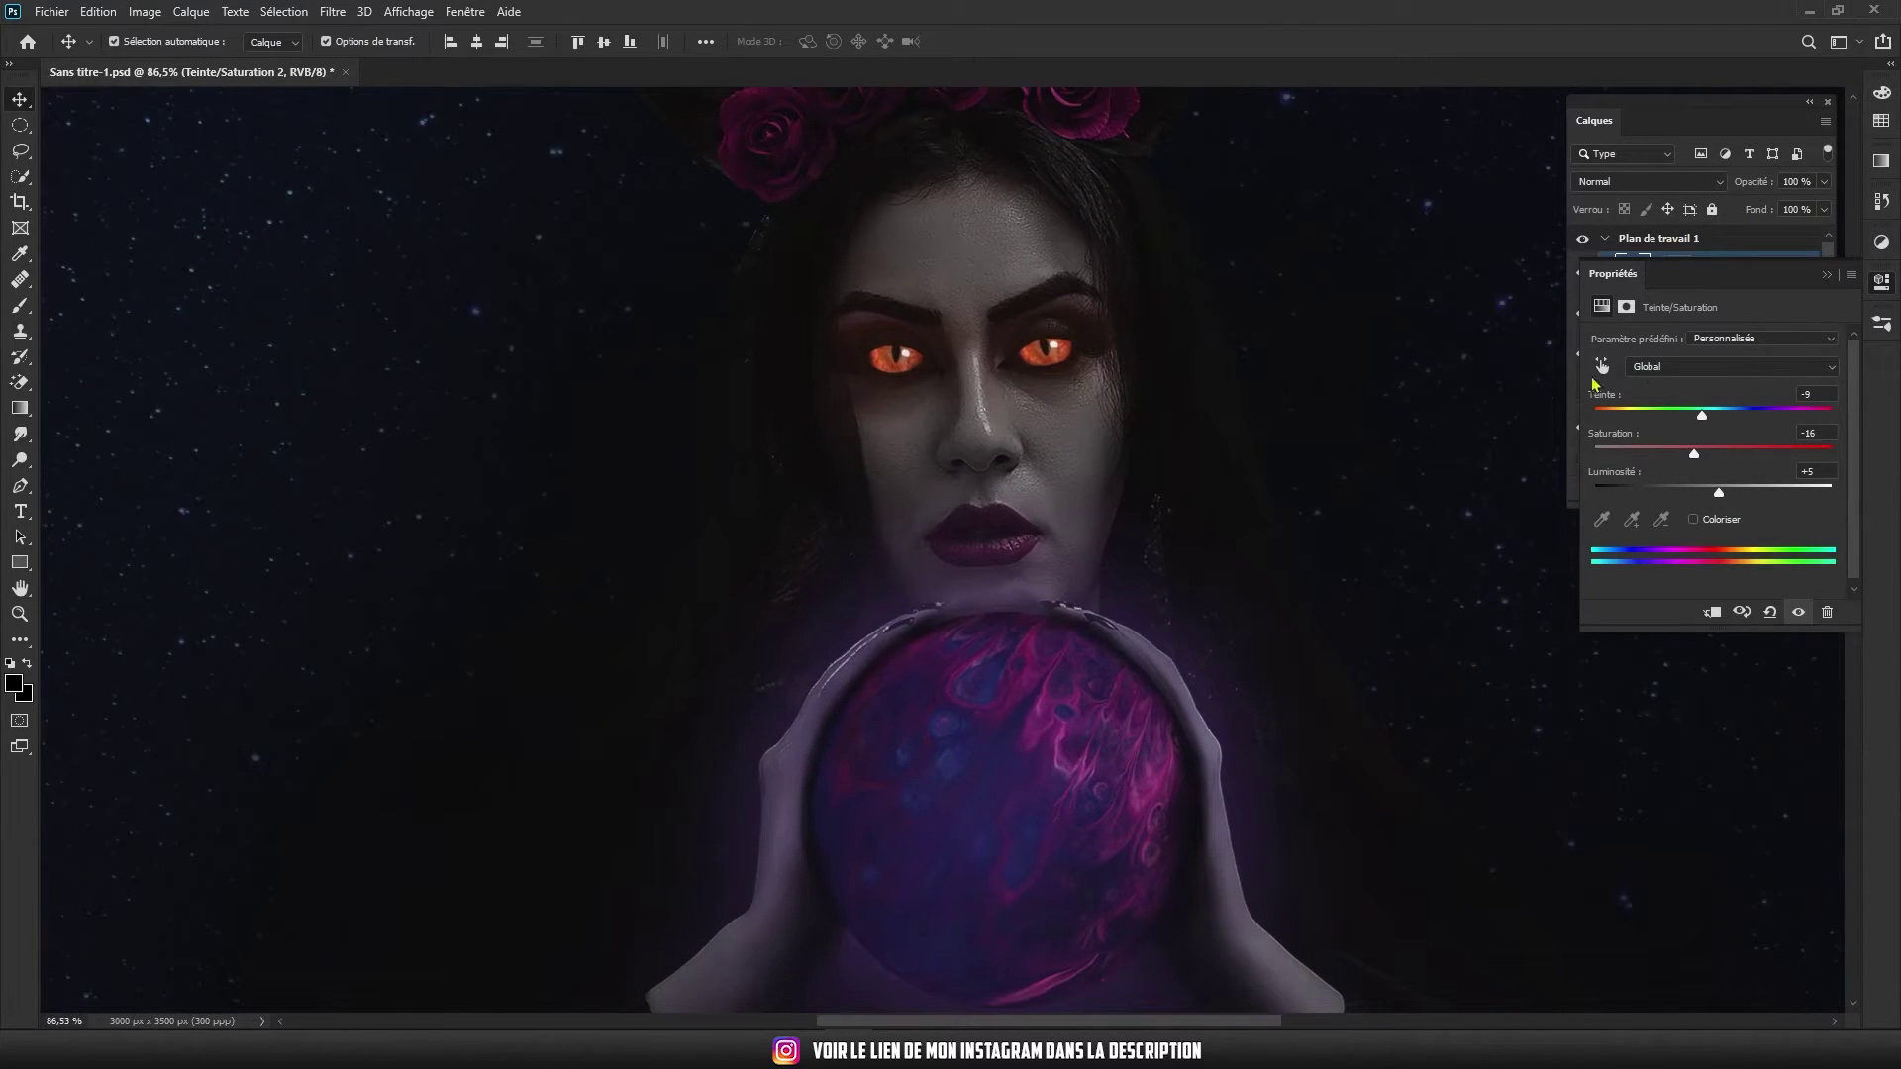
pyautogui.click(1826, 277)
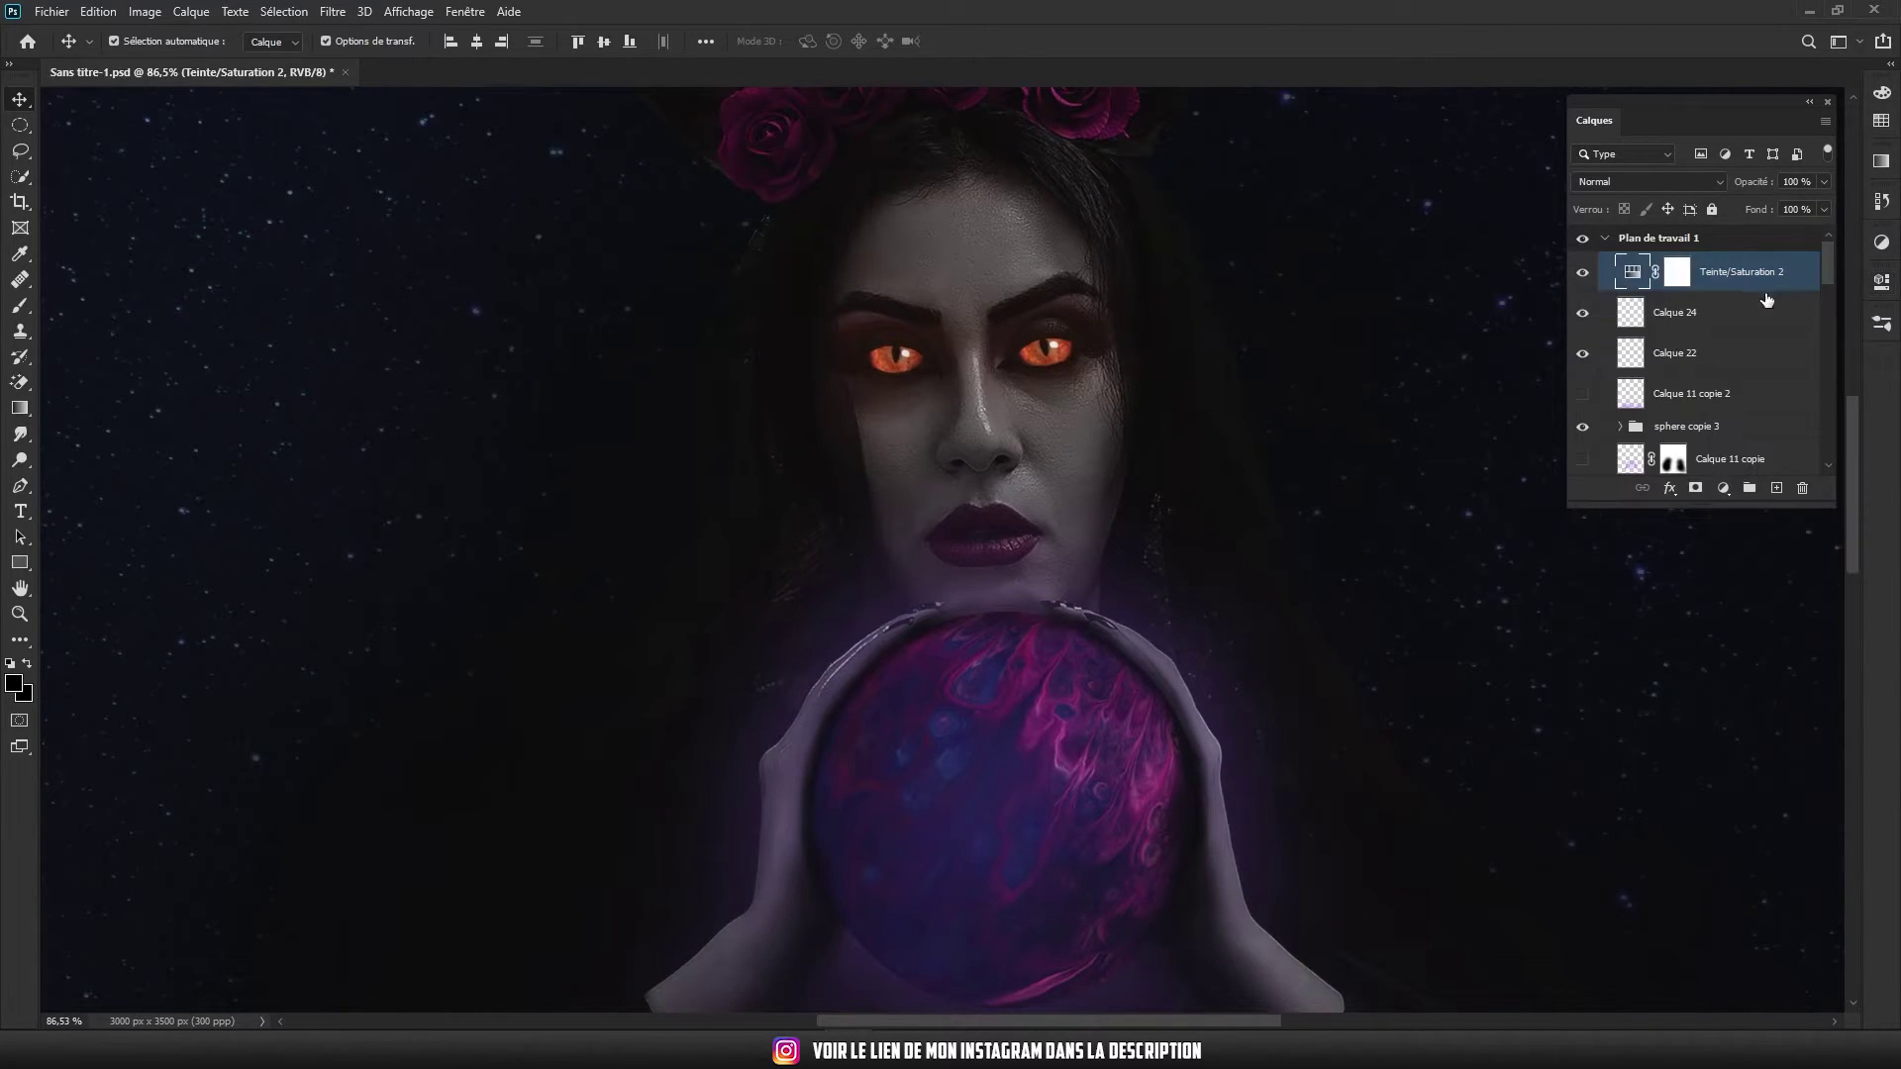
pyautogui.click(1584, 272)
pyautogui.click(1584, 272)
pyautogui.click(1584, 272)
# Zoom out, recheck the adjustment on and off, then delete the Teinte/Saturation 2 layer
pyautogui.scroll(-2, 1025, 432)
pyautogui.scroll(-2, 1029, 430)
pyautogui.scroll(-2, 1036, 430)
pyautogui.scroll(-1, 1042, 439)
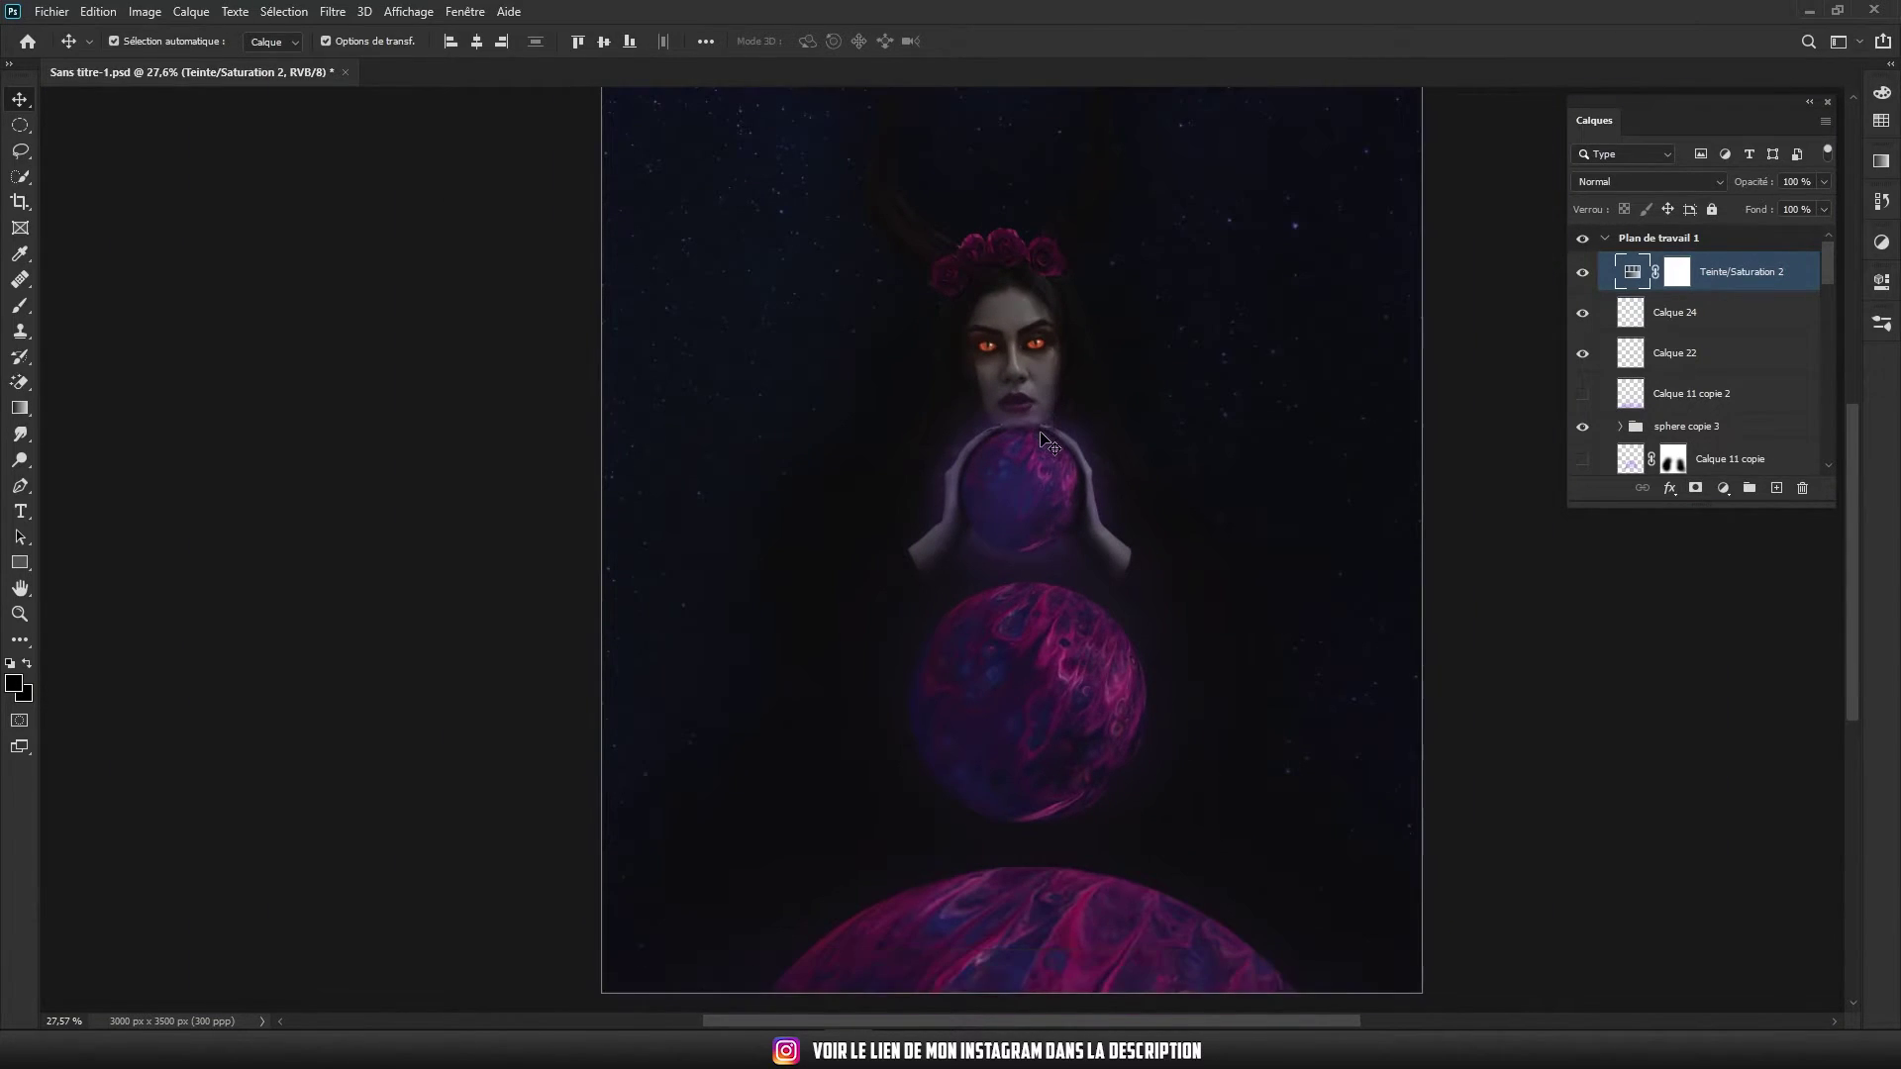
pyautogui.click(1588, 273)
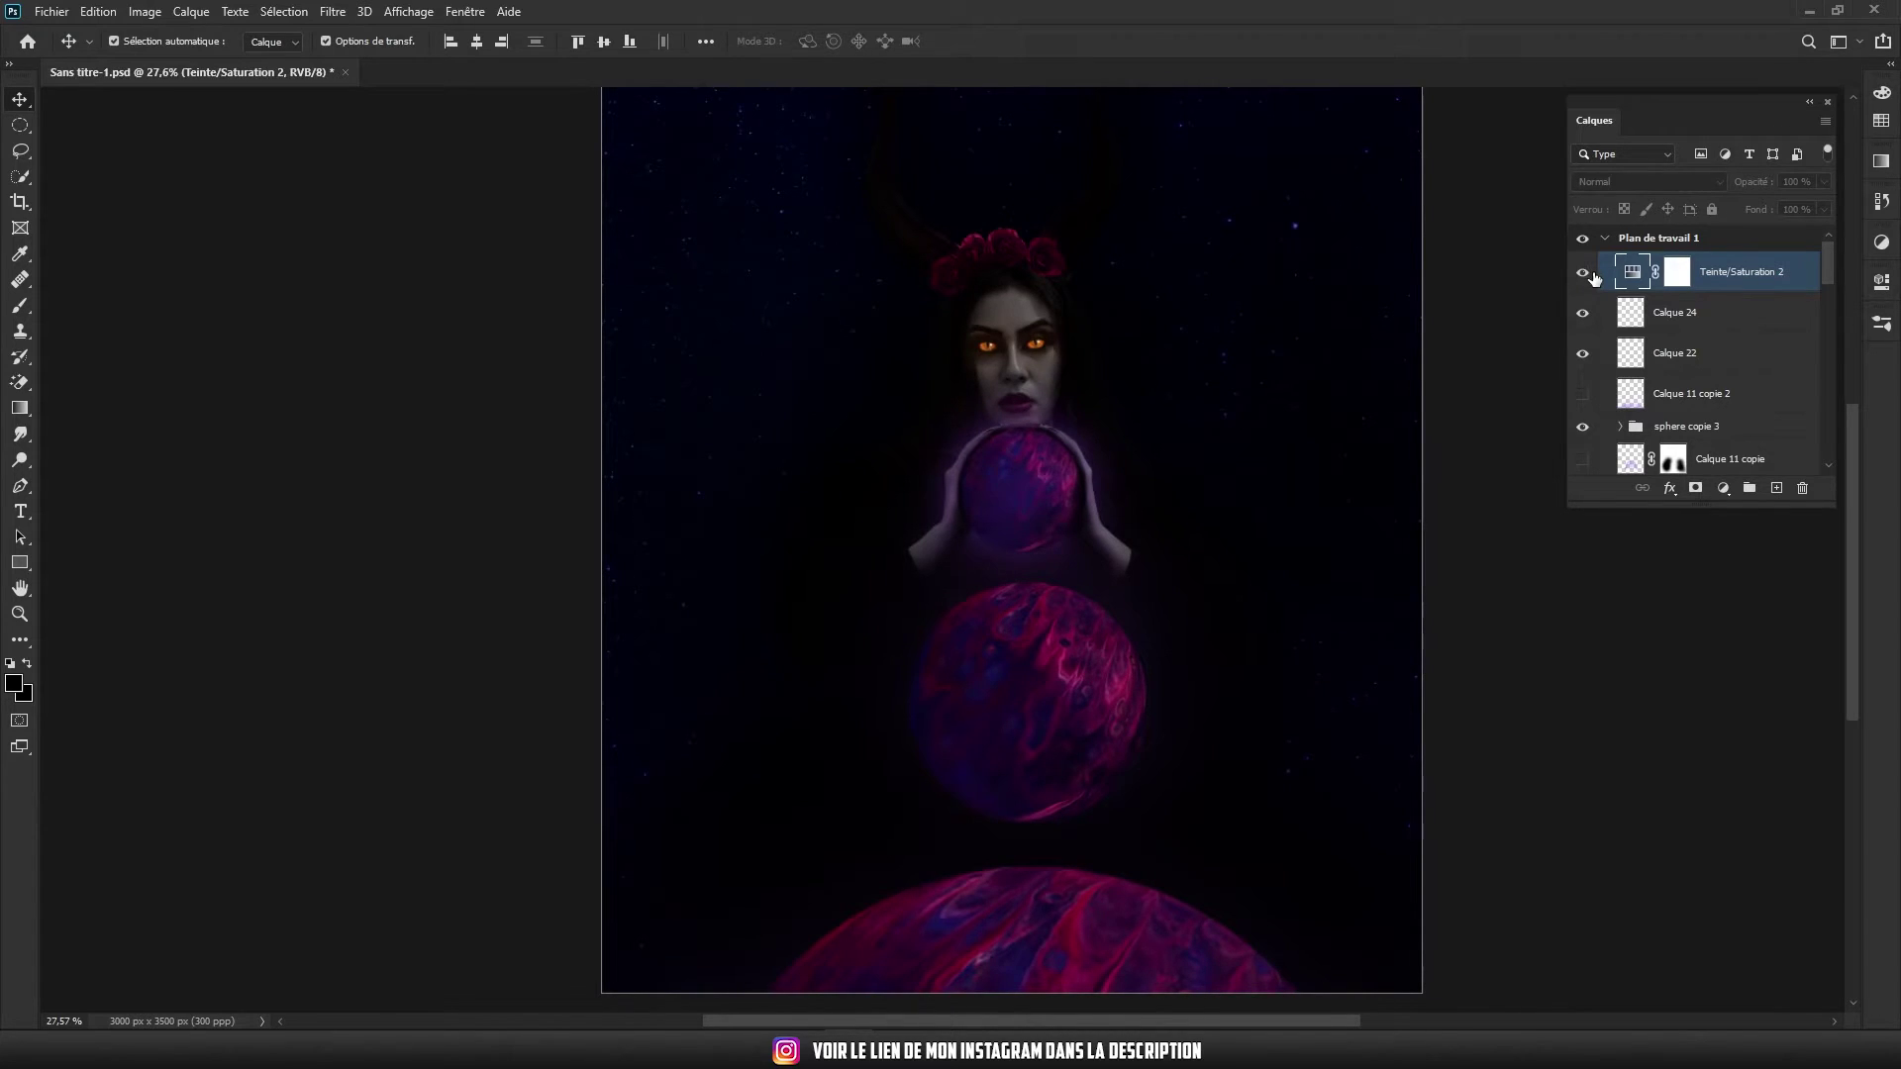
pyautogui.click(1590, 274)
pyautogui.click(1590, 274)
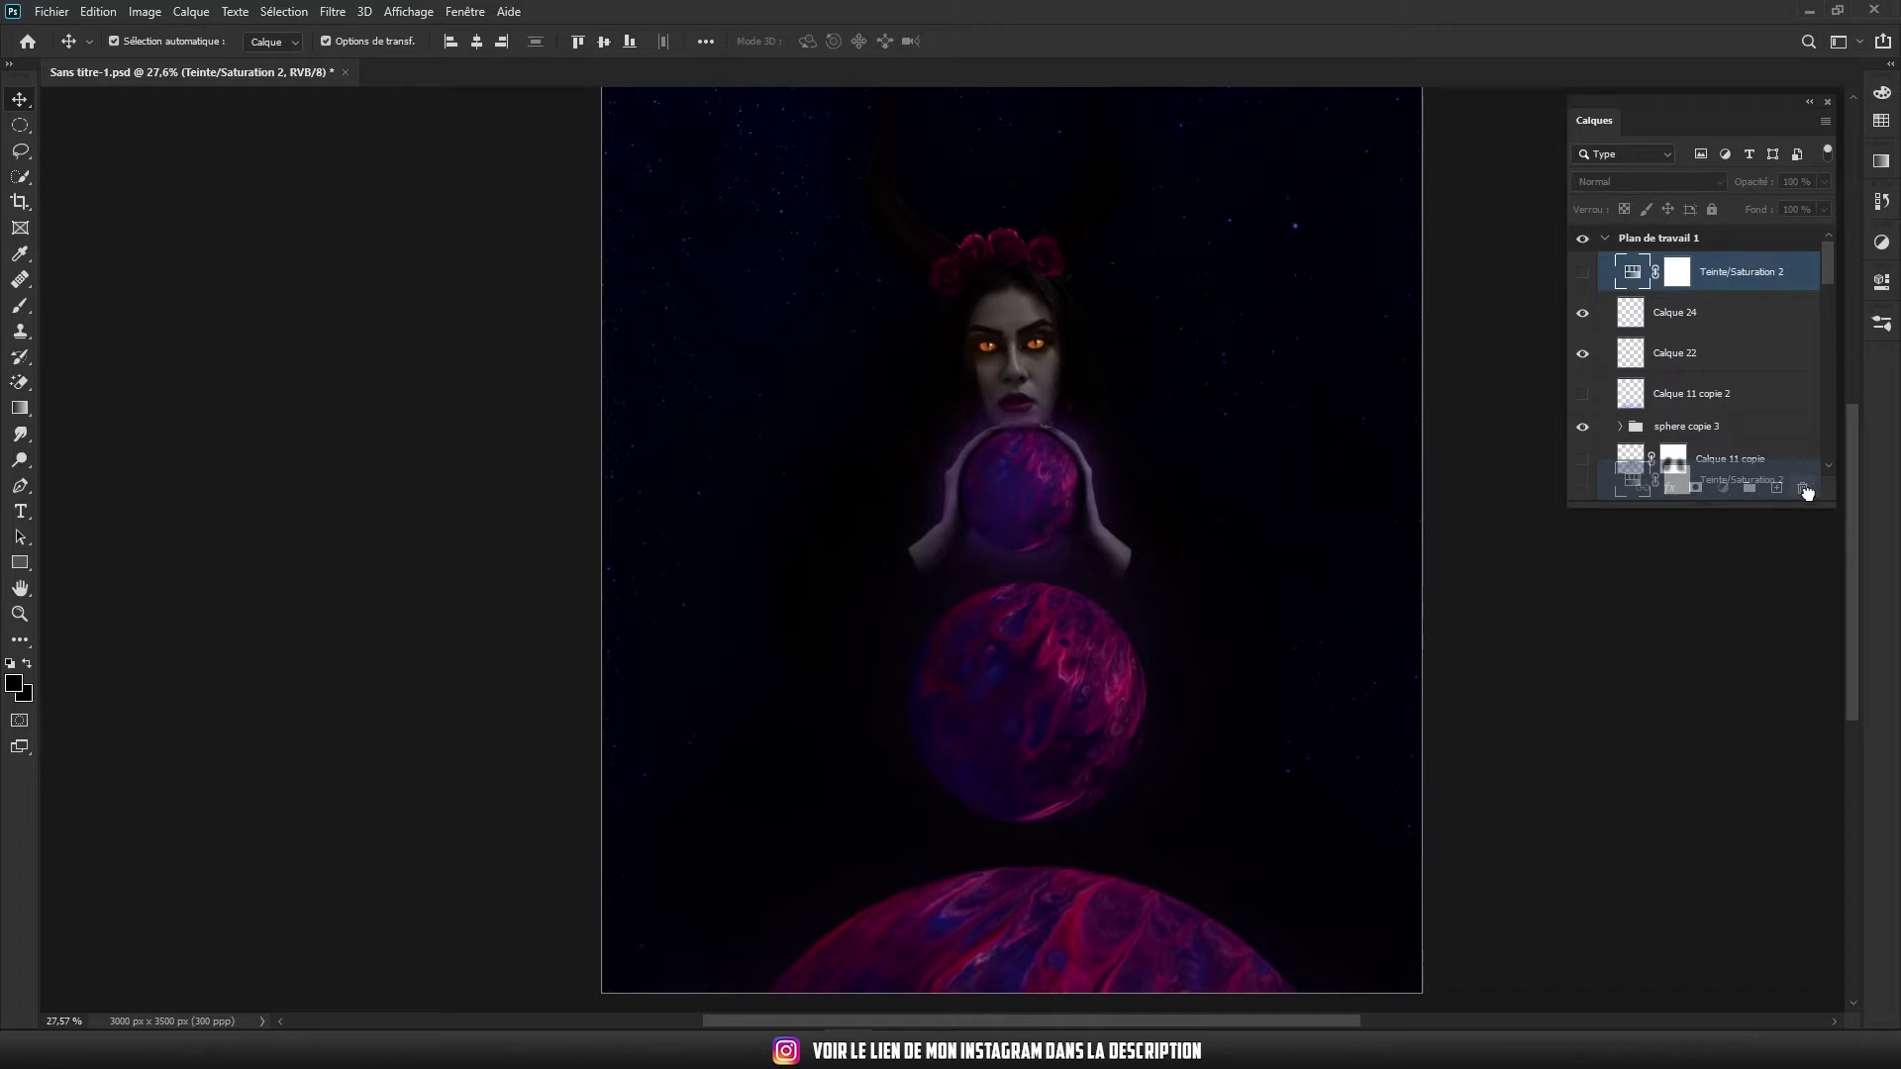
pyautogui.moveTo(1705, 278); pyautogui.dragTo(1802, 488)
# Add a Niveaux (Levels) adjustment layer with black input 6 and midtones 0.87
pyautogui.click(1728, 488)
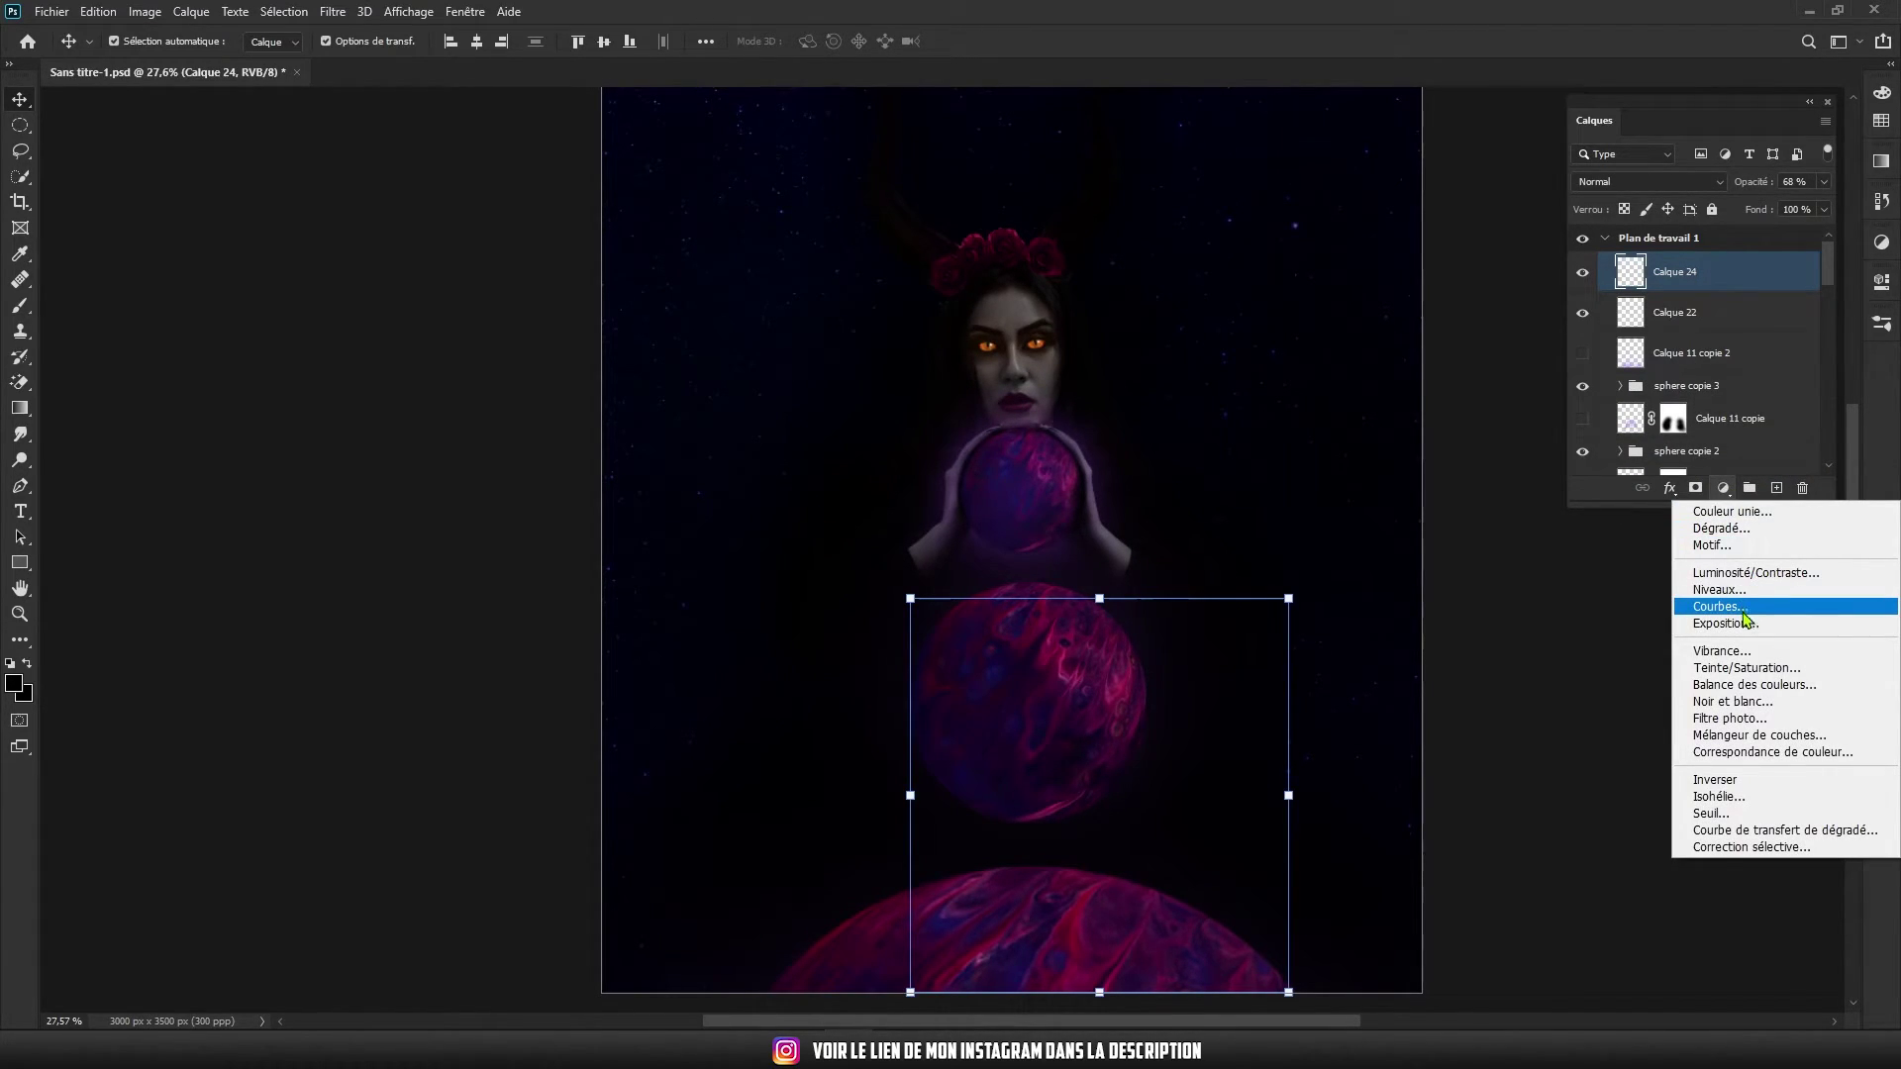
pyautogui.click(1721, 591)
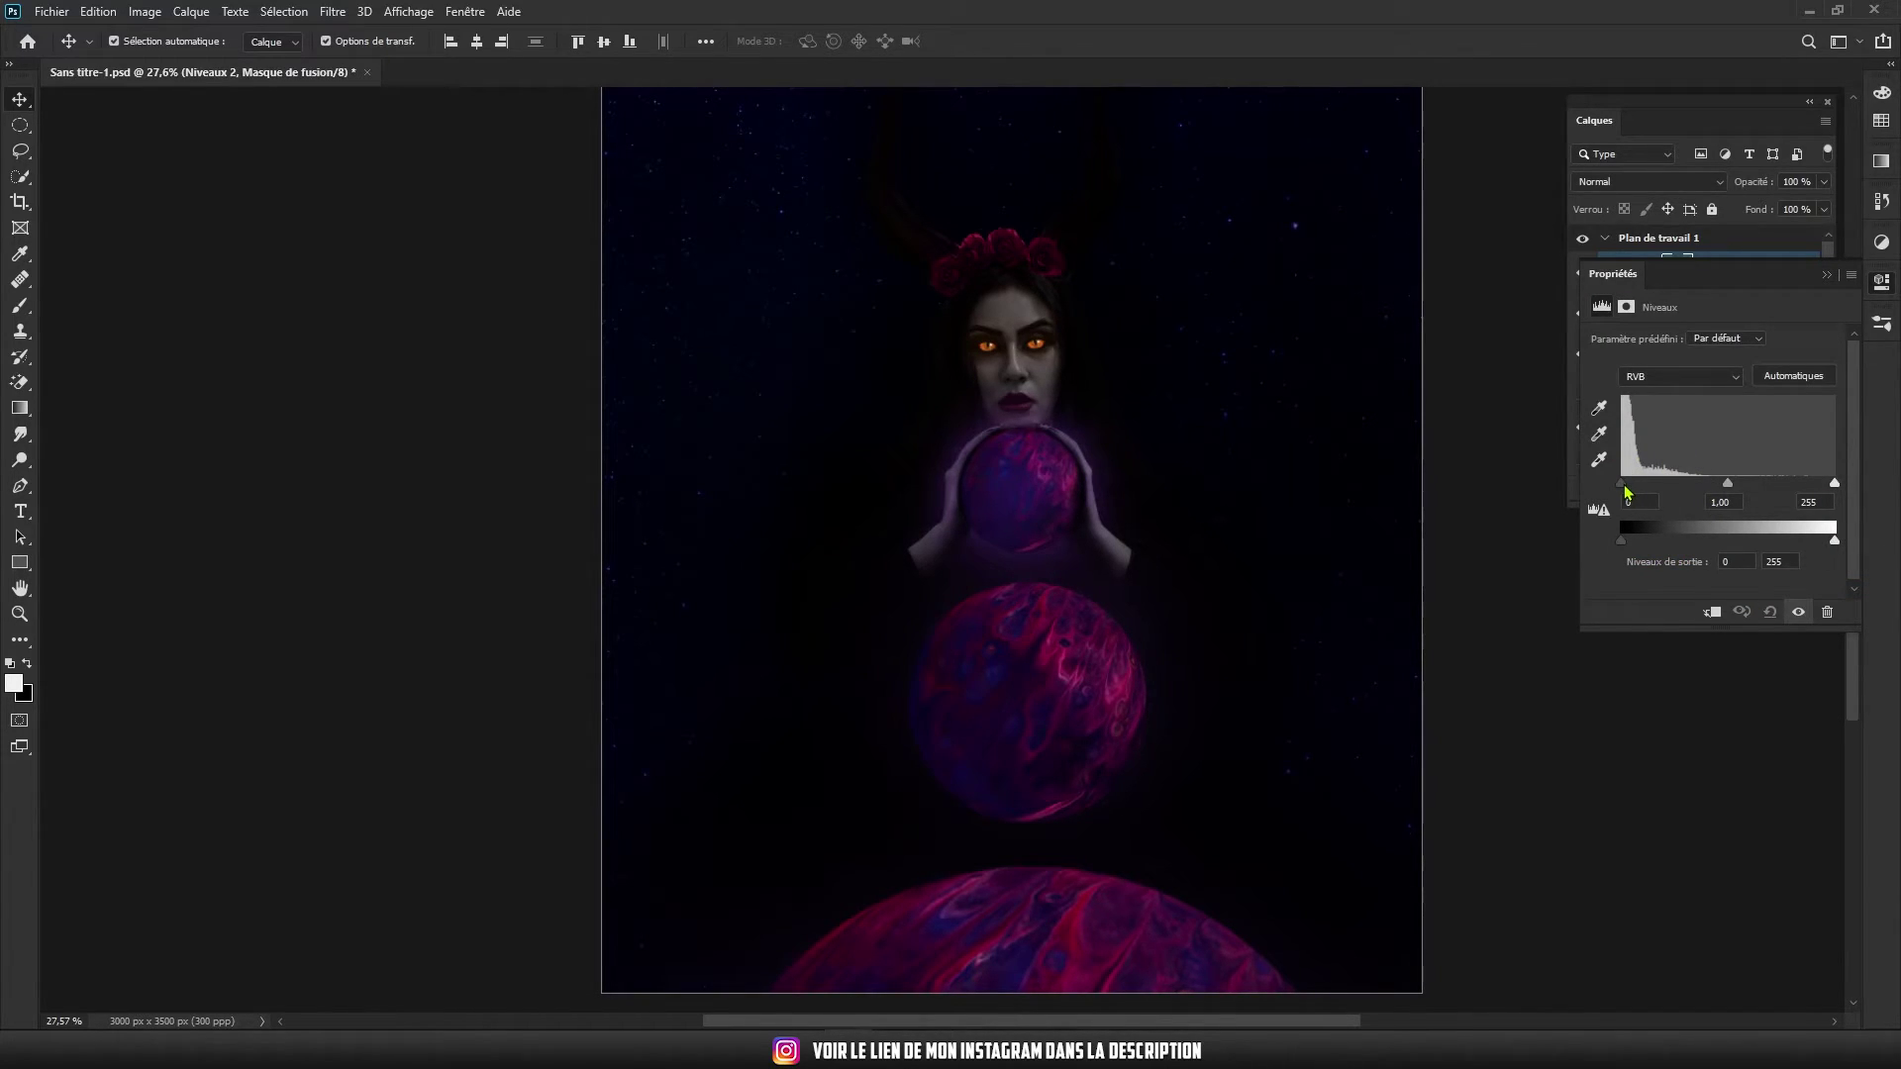
pyautogui.moveTo(1624, 486); pyautogui.dragTo(1632, 484)
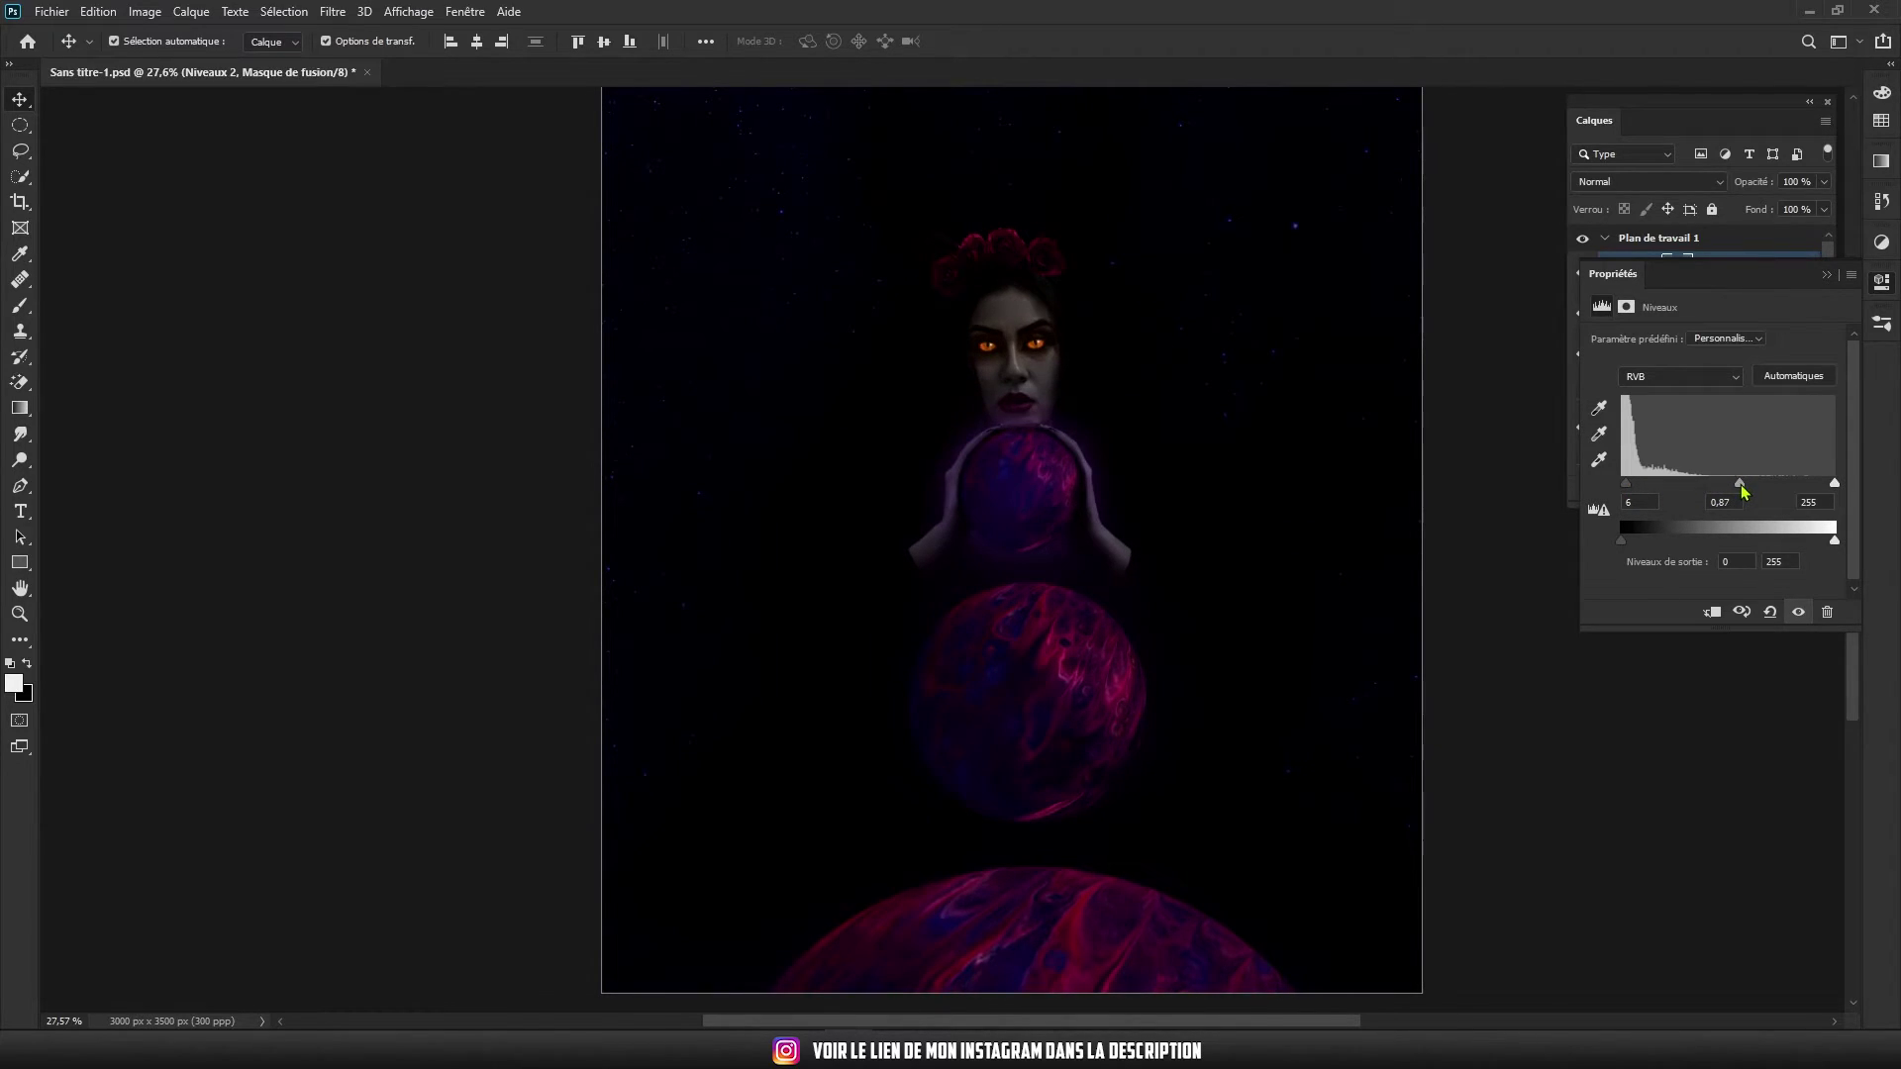
pyautogui.click(1828, 276)
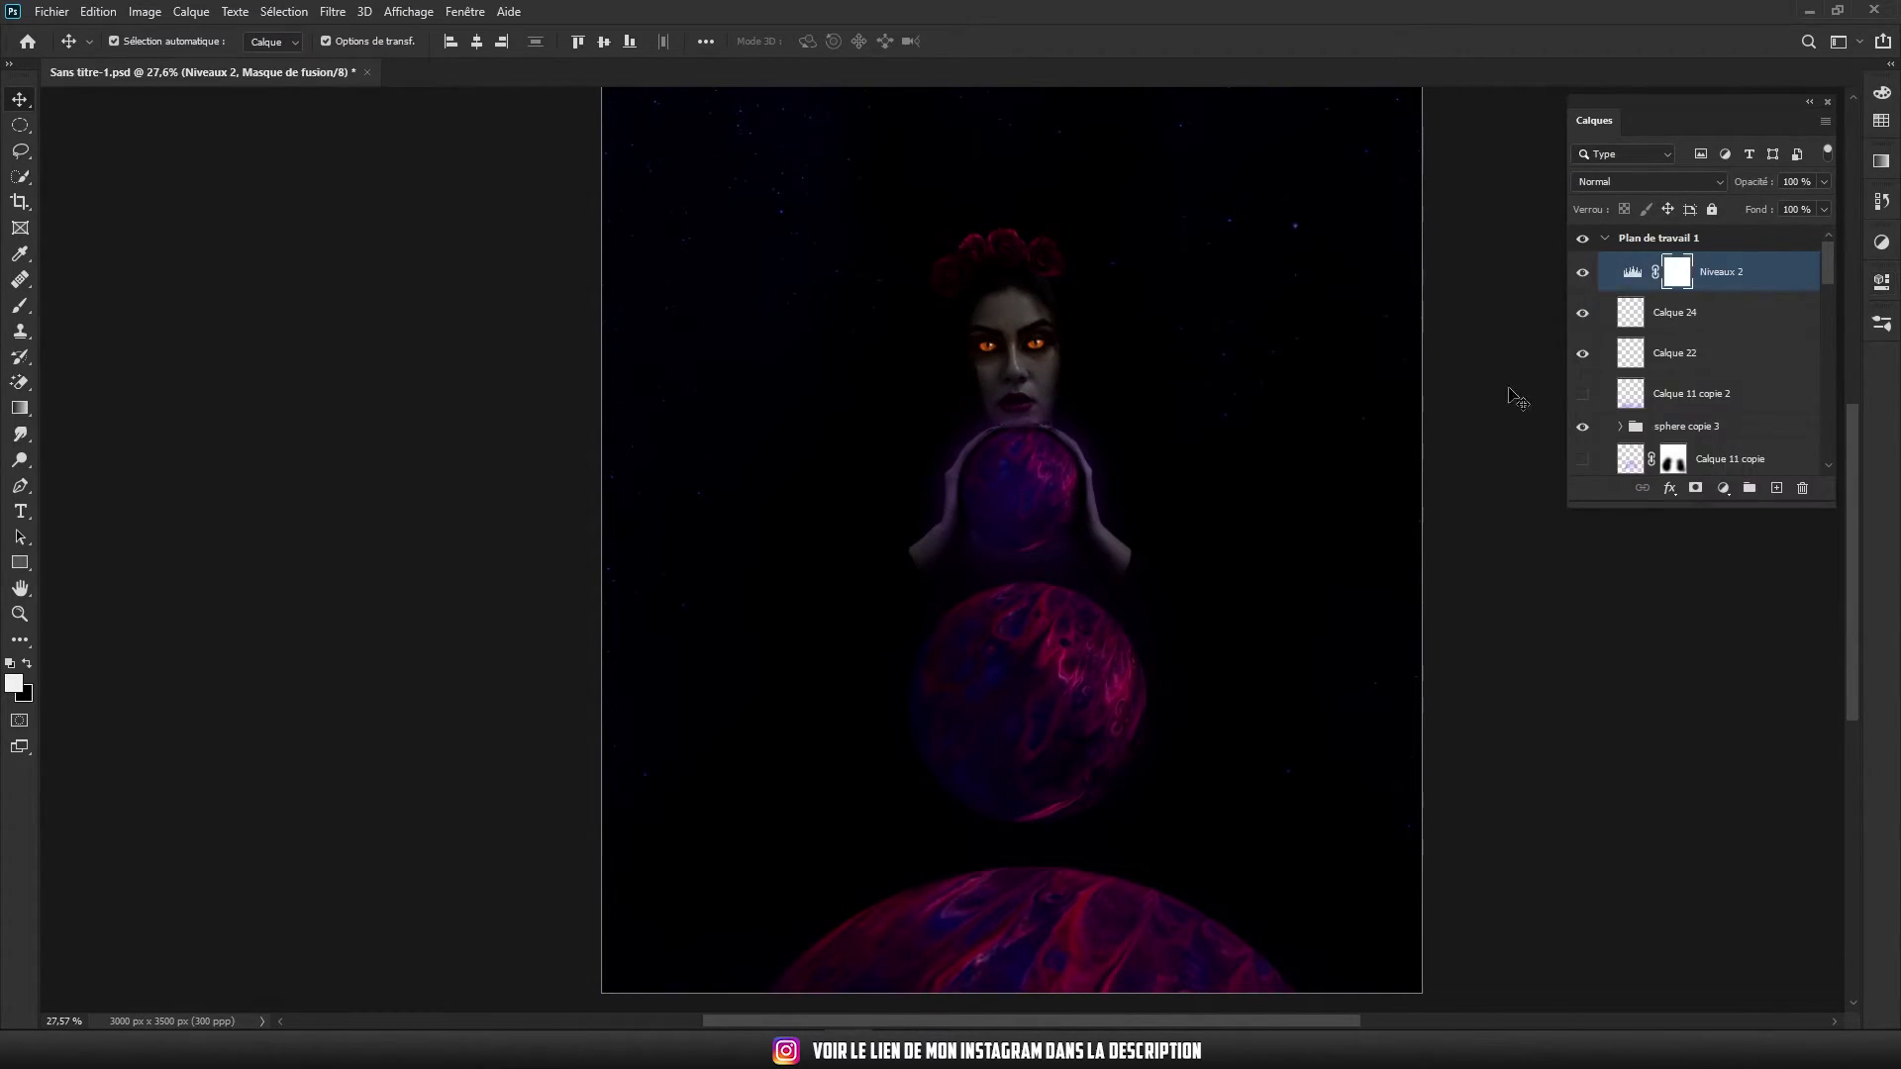
# Paint black with a very large soft brush on the Niveaux 2 mask over the planets
pyautogui.scroll(-1, 1247, 446)
pyautogui.scroll(1, 1292, 451)
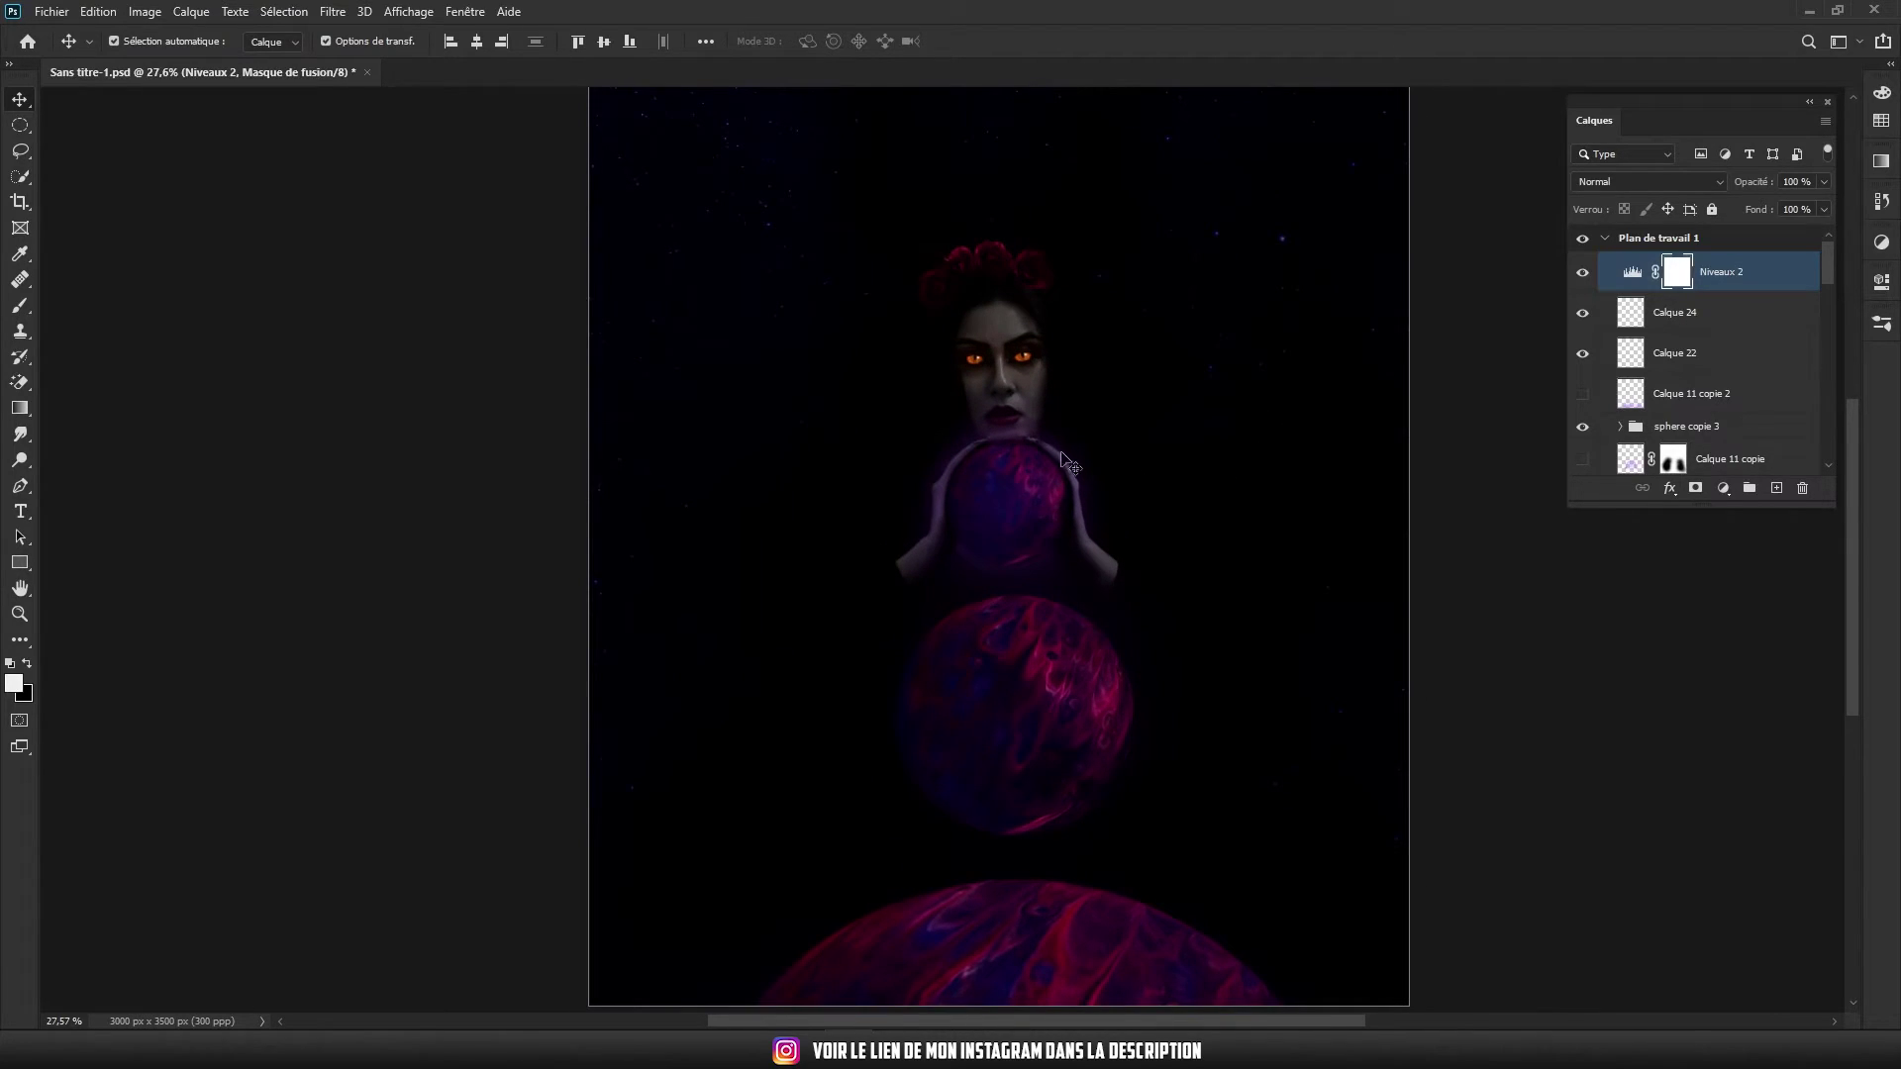
pyautogui.click(21, 307)
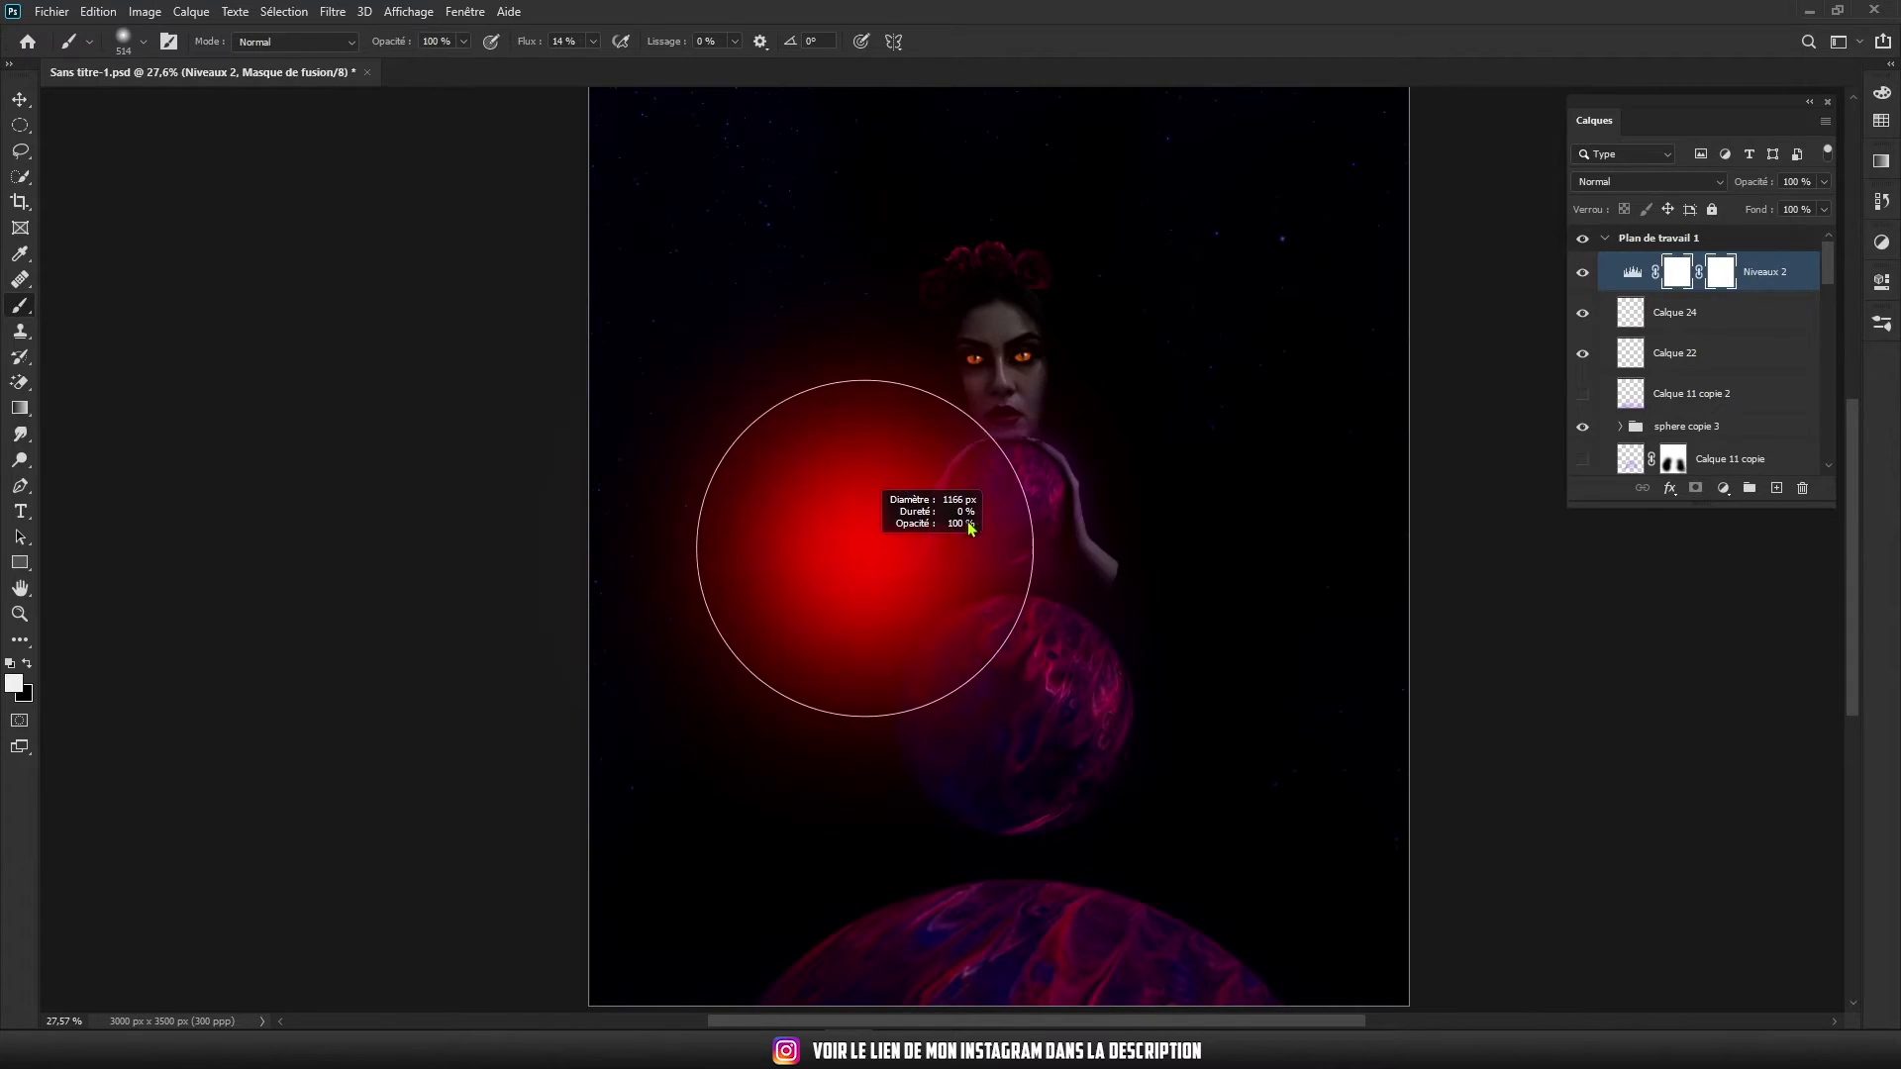
pyautogui.moveTo(865, 549); pyautogui.dragTo(1040, 548)
pyautogui.click(15, 683)
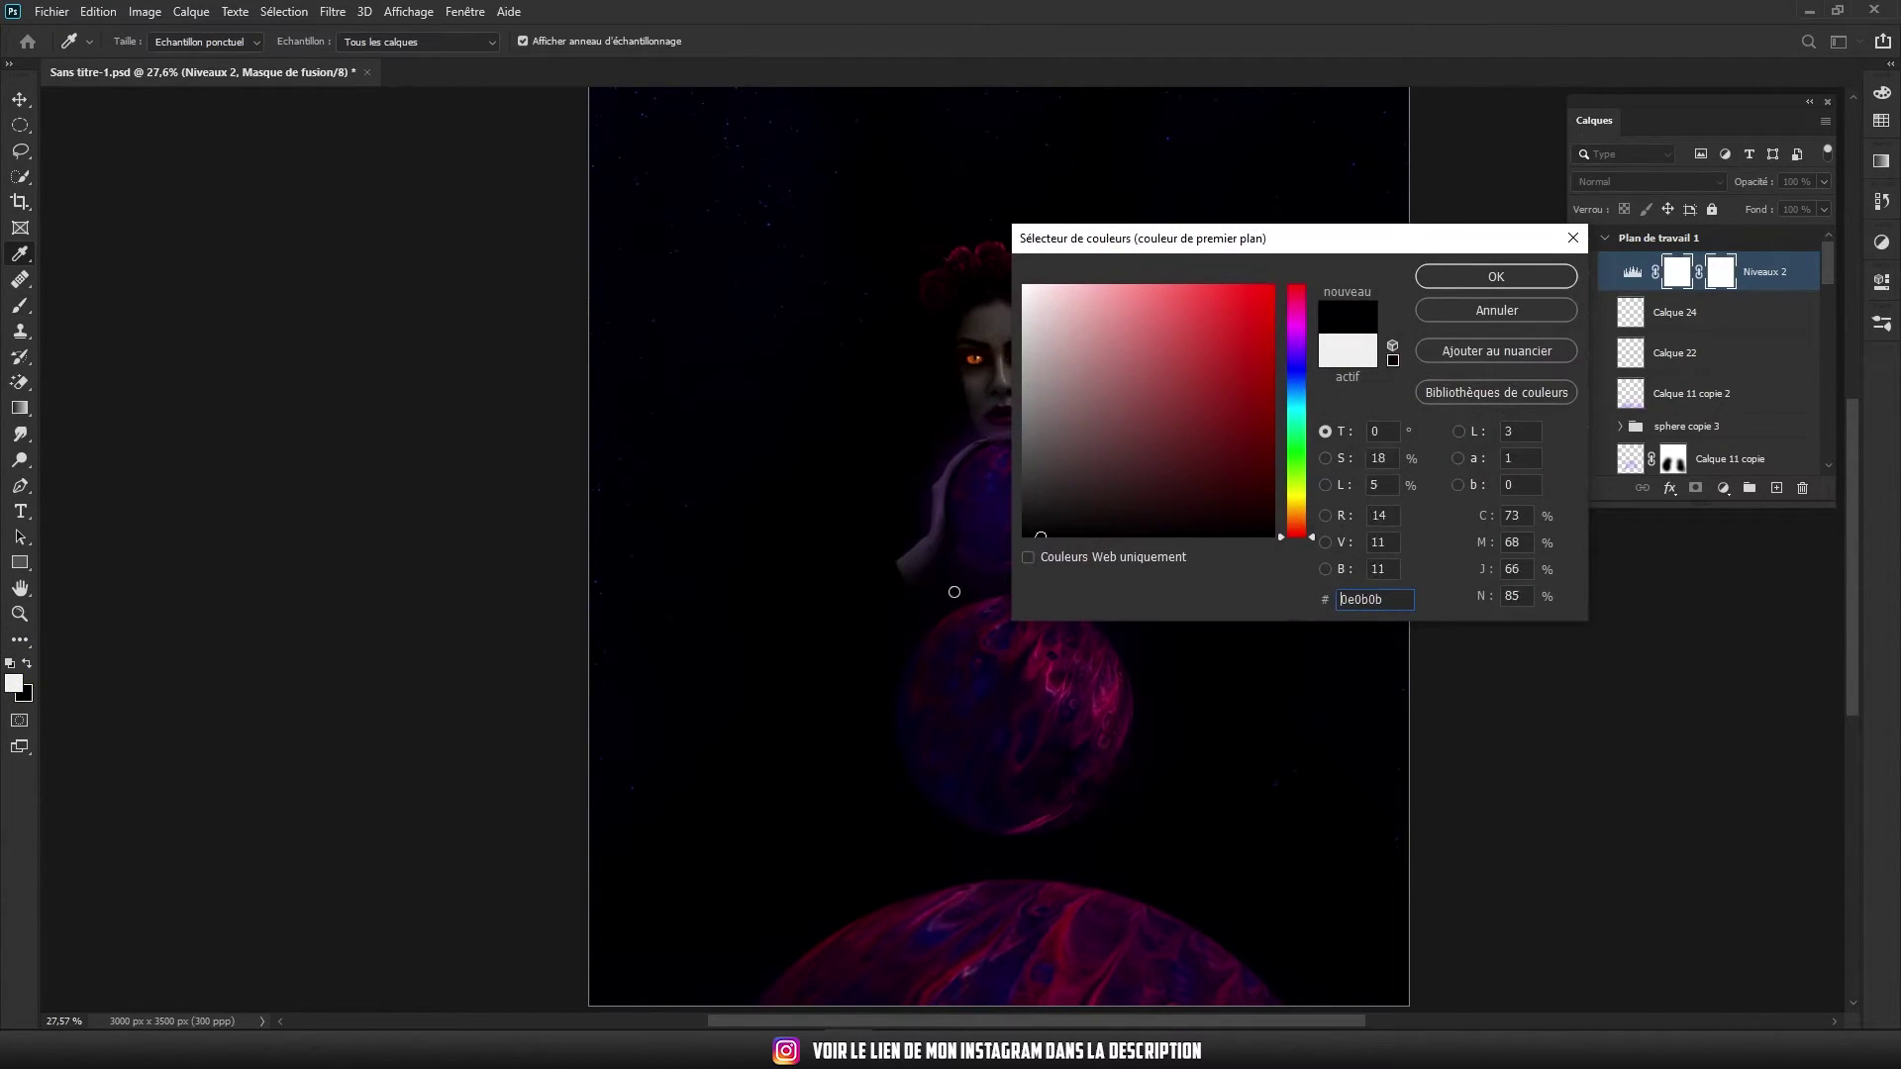
pyautogui.click(1473, 291)
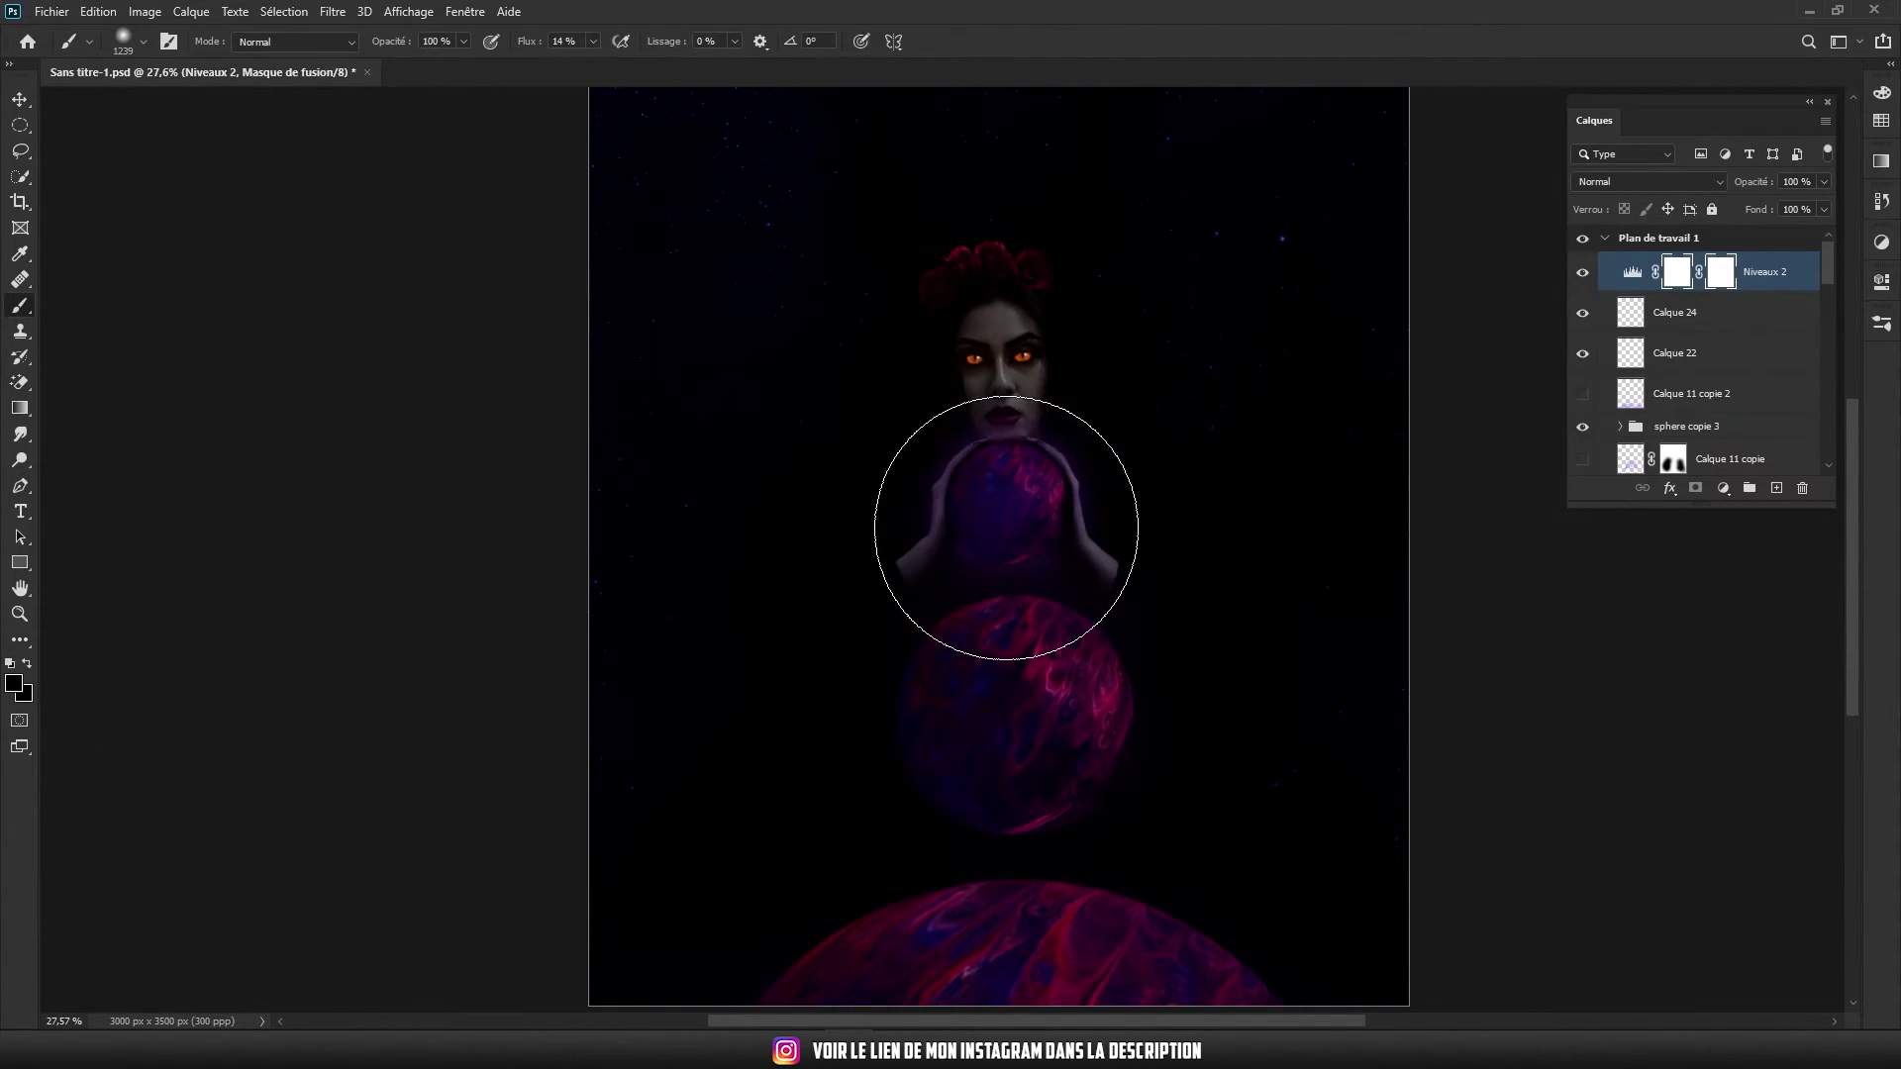
pyautogui.moveTo(991, 401); pyautogui.dragTo(1007, 711)
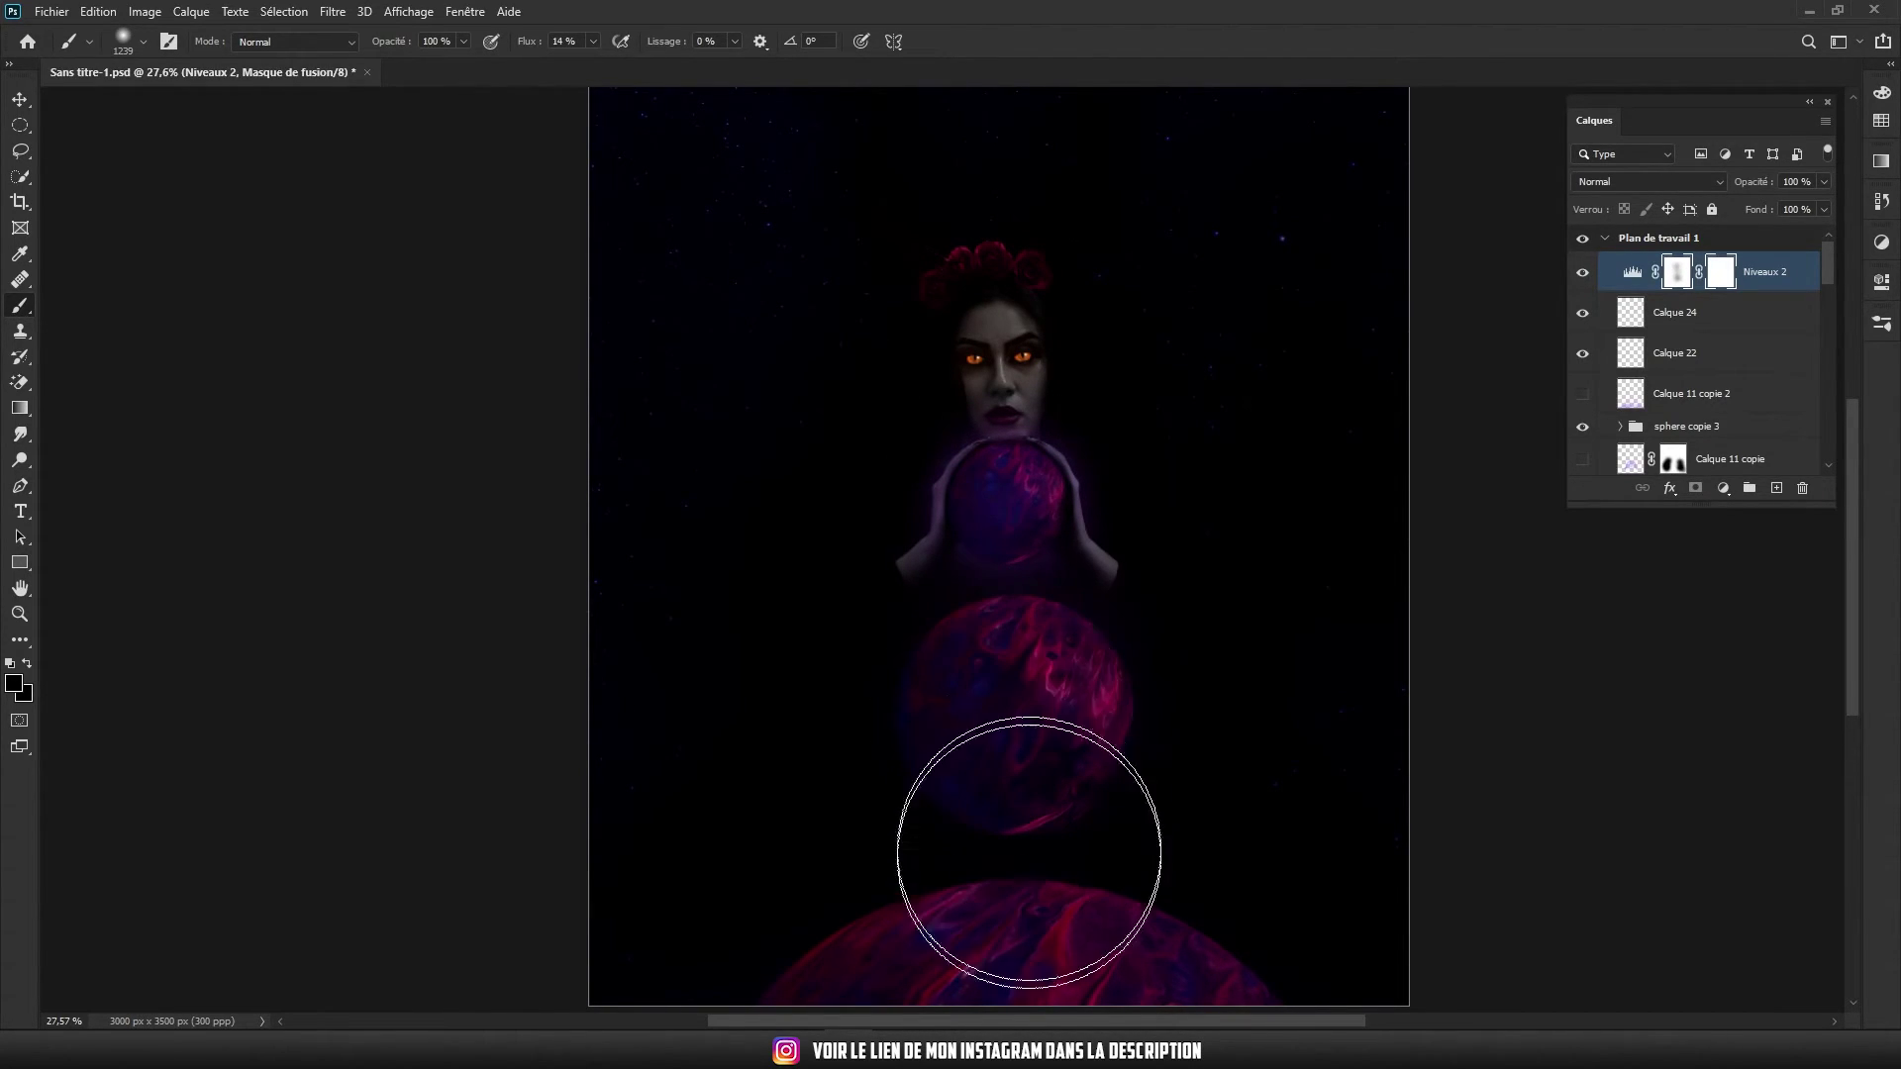
# Zoom in and out to inspect the masked darkening around the face and planets
pyautogui.scroll(-2, 955, 851)
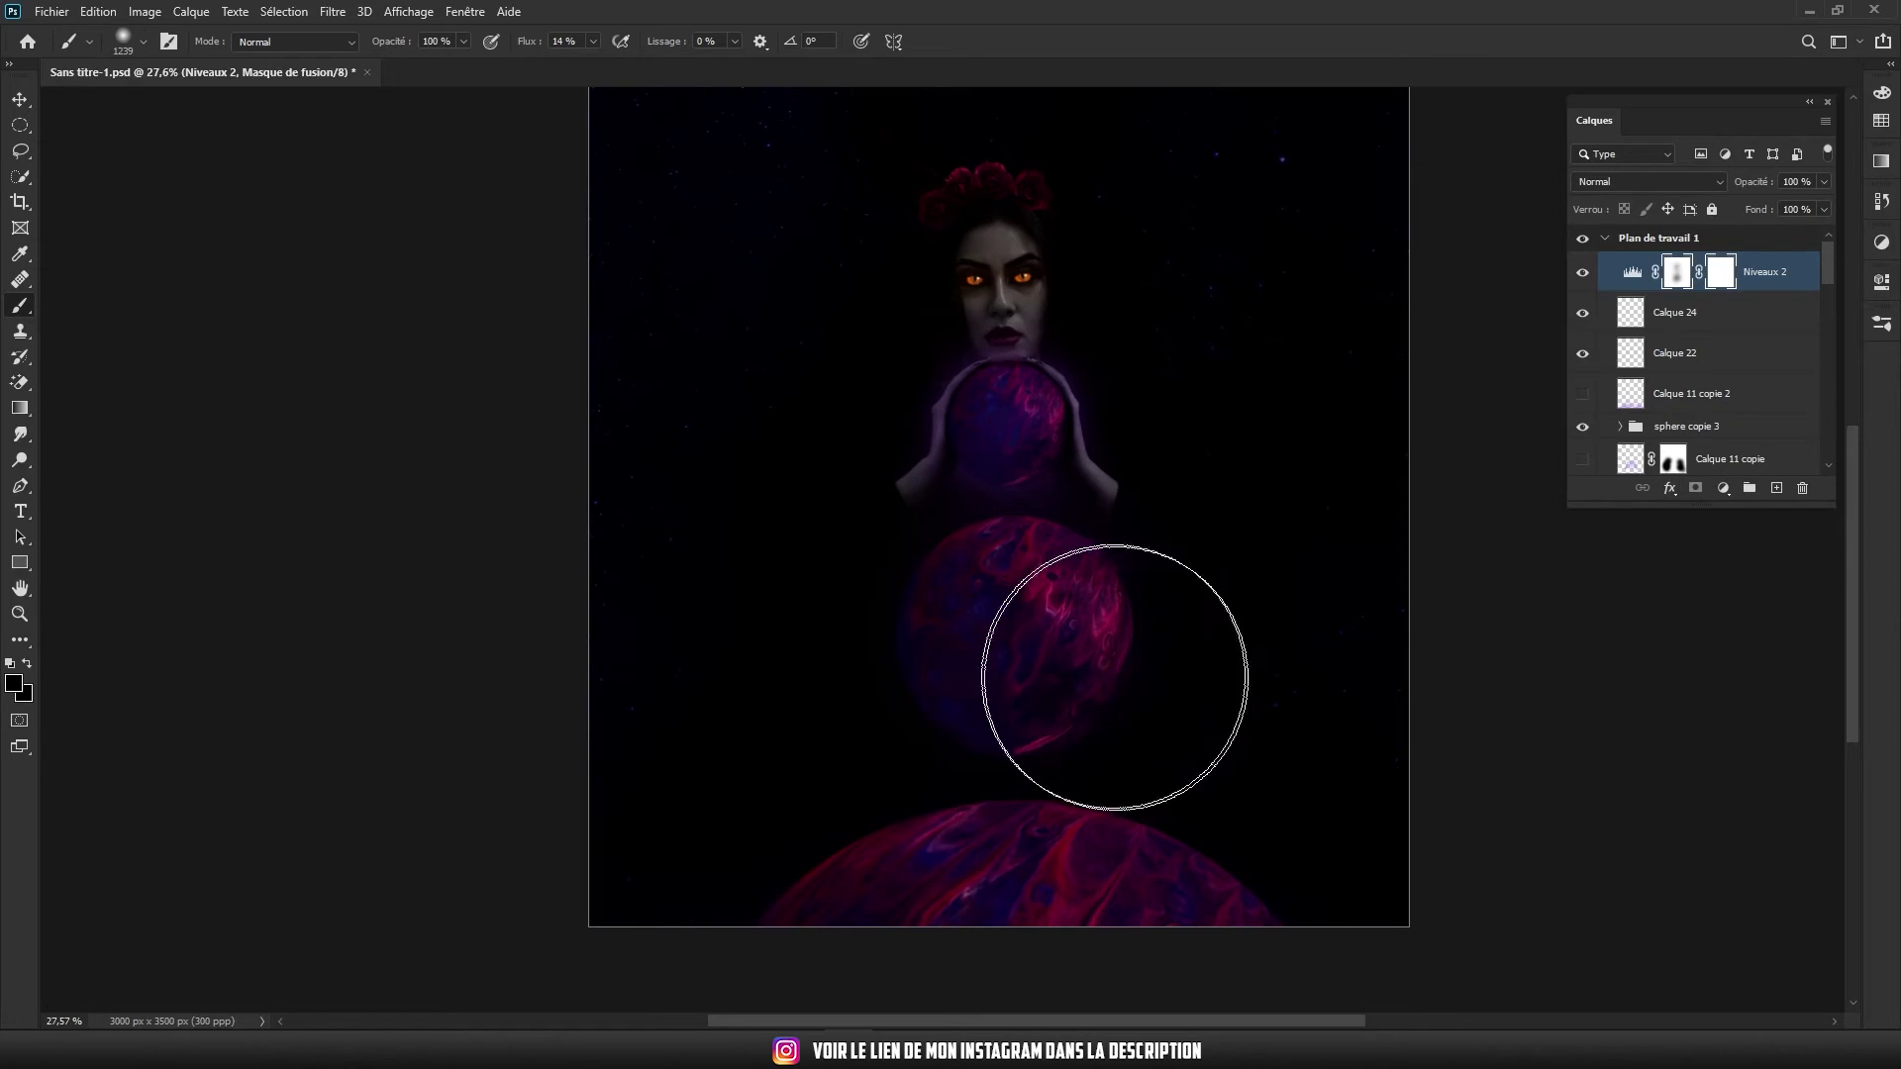
pyautogui.scroll(-2, 954, 891)
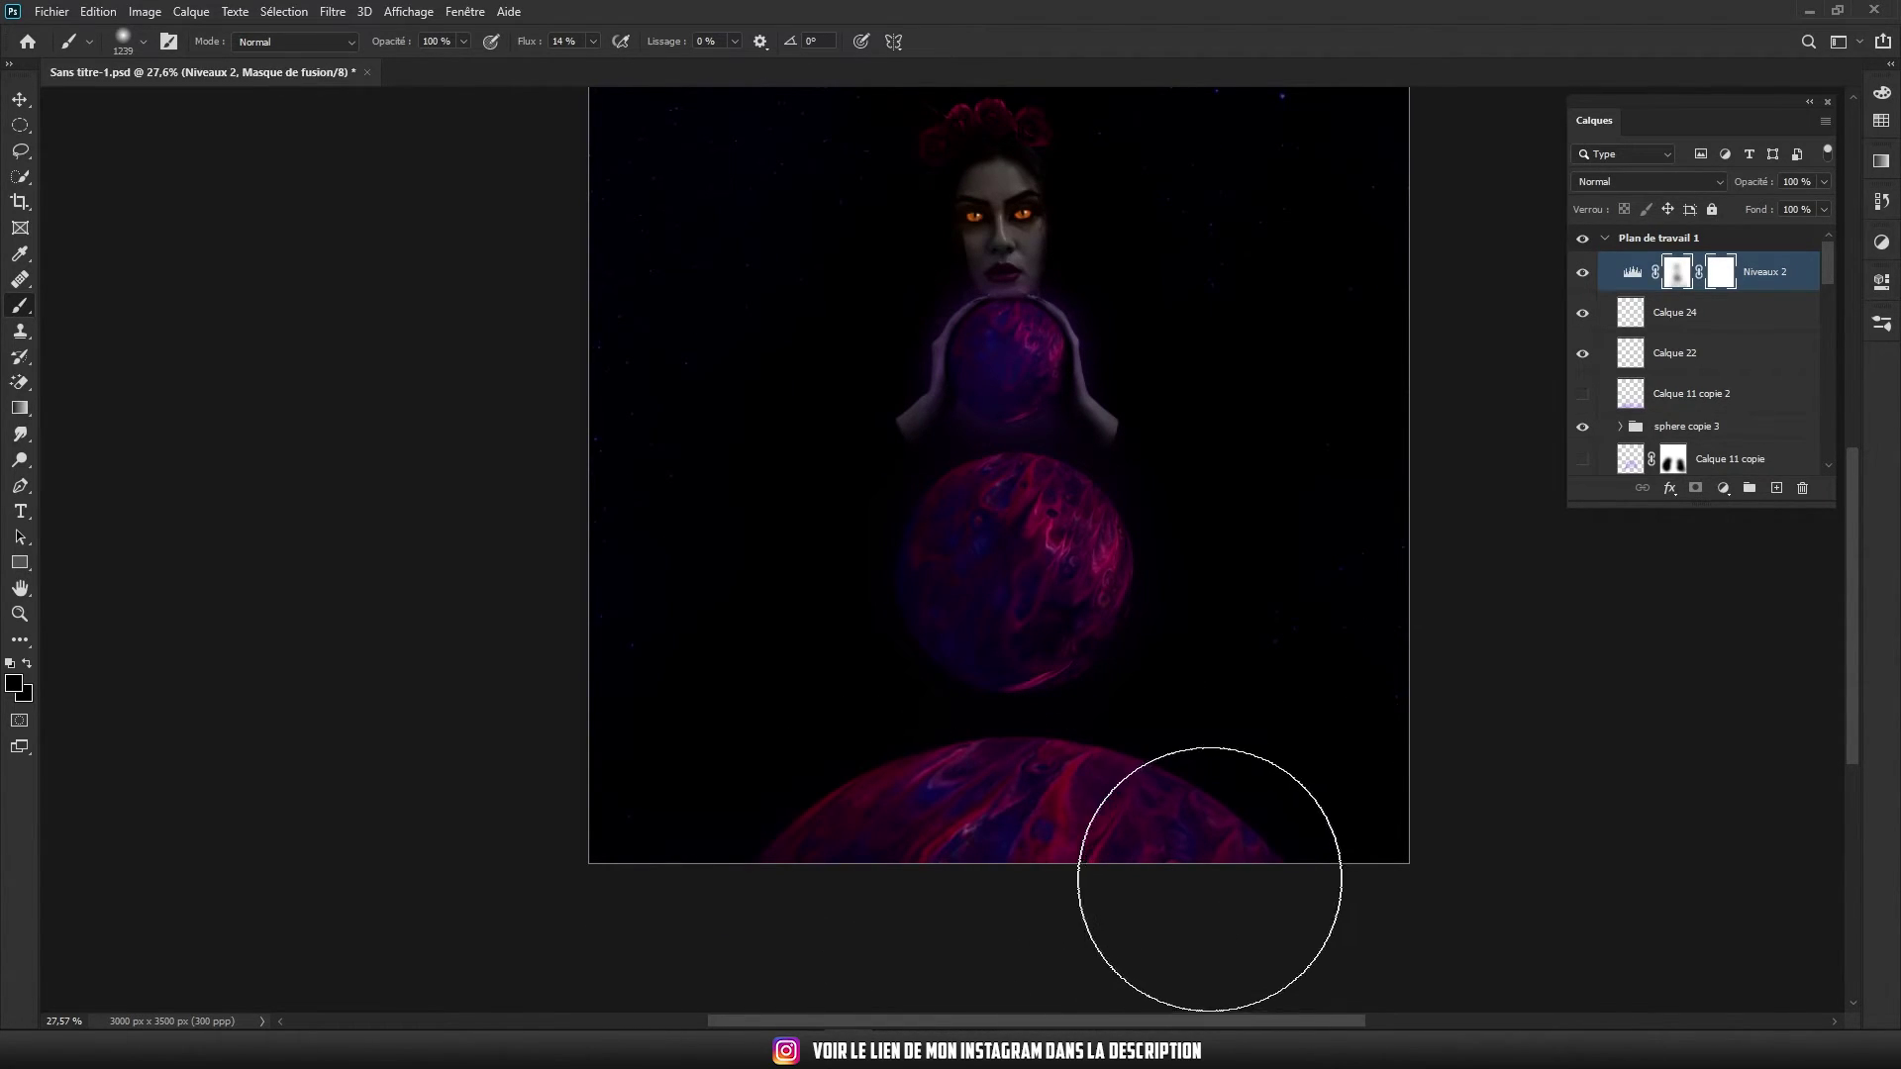
pyautogui.scroll(5, 1283, 708)
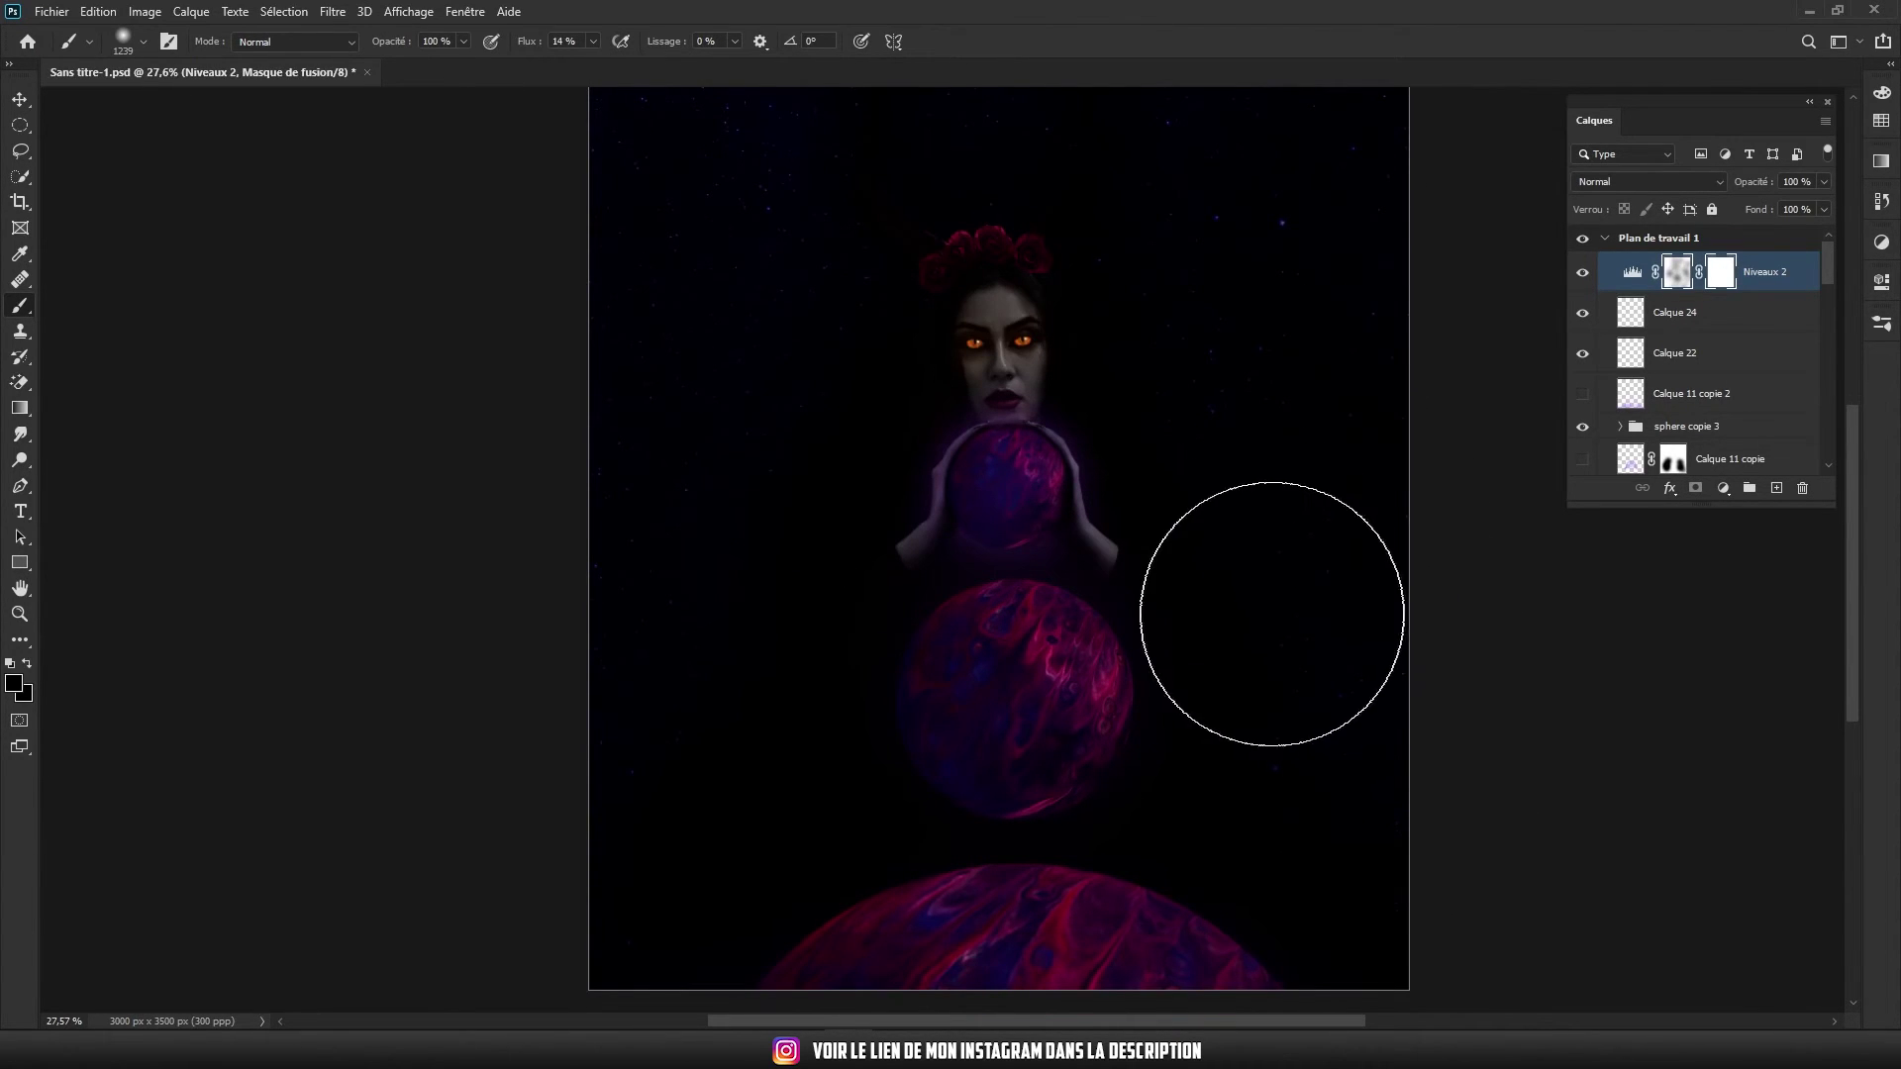
pyautogui.scroll(-1, 1317, 604)
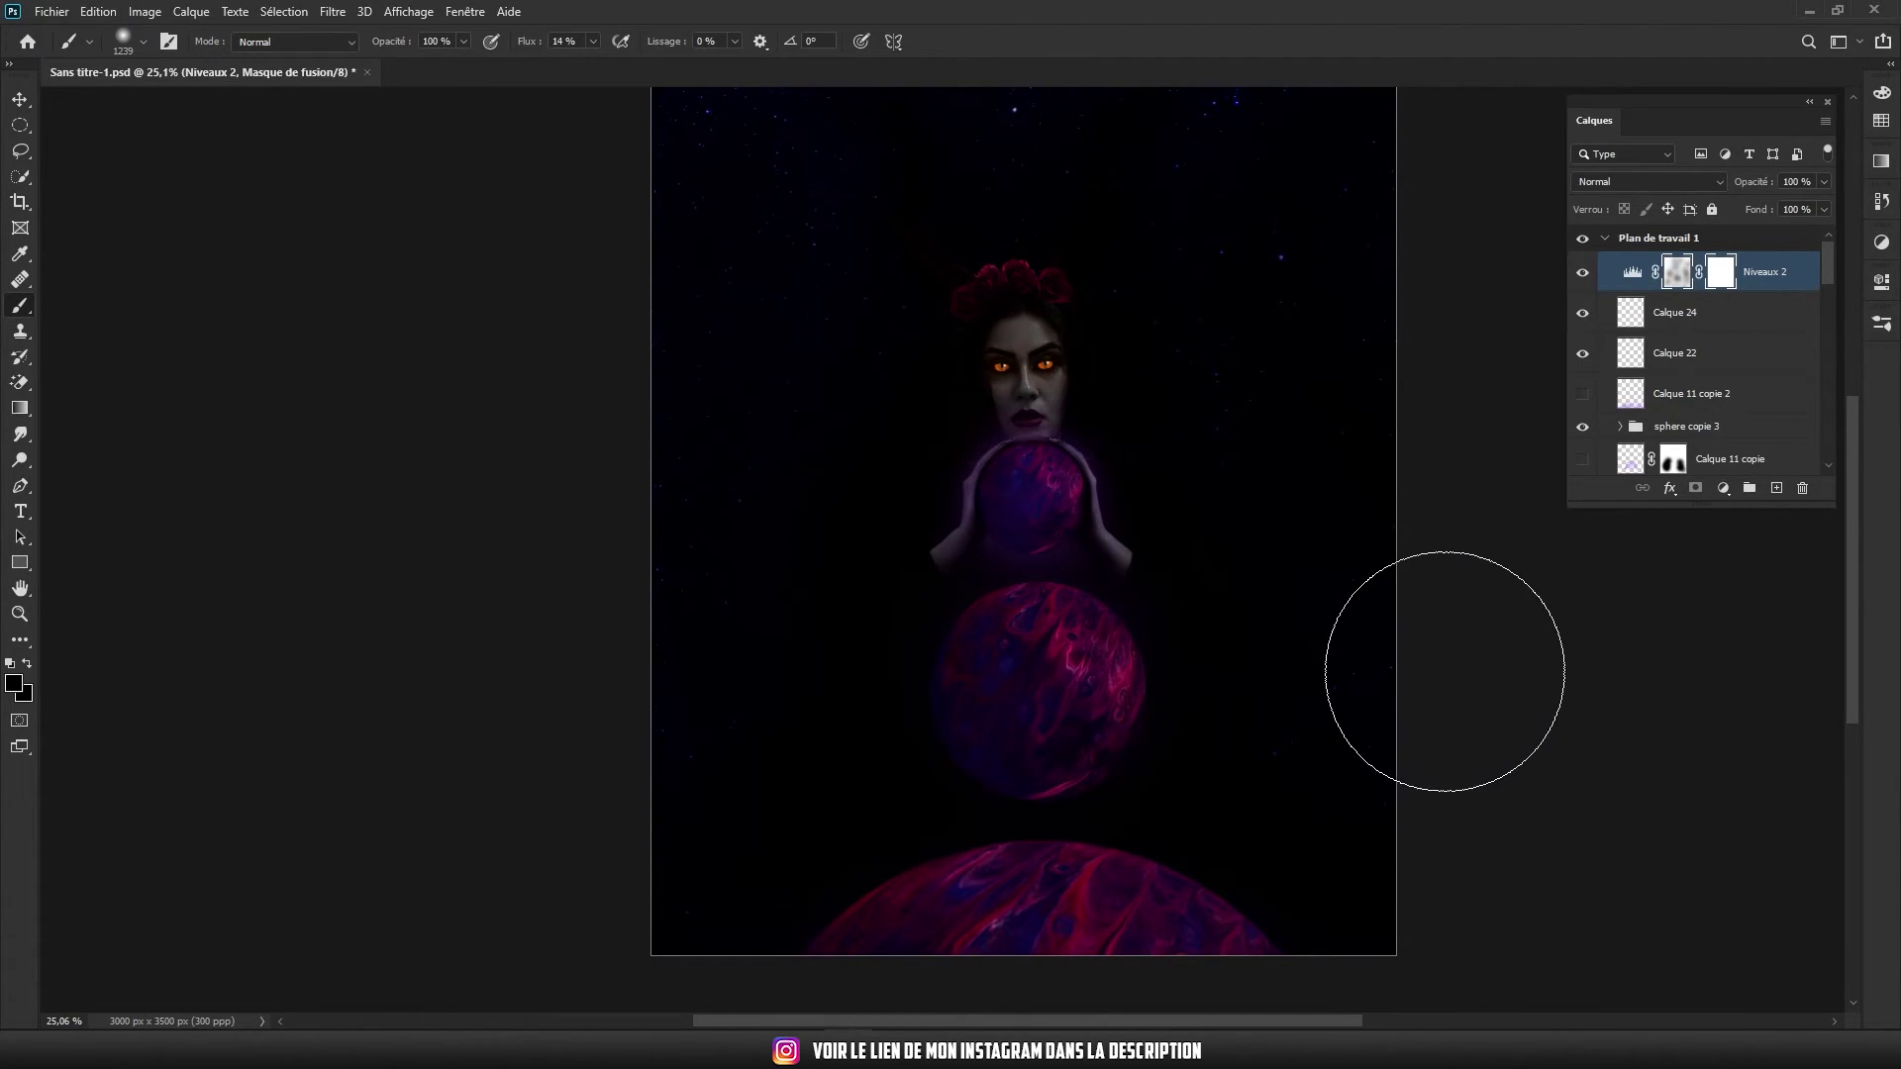
pyautogui.scroll(2, 1426, 672)
pyautogui.scroll(2, 1273, 680)
pyautogui.scroll(1, 1209, 656)
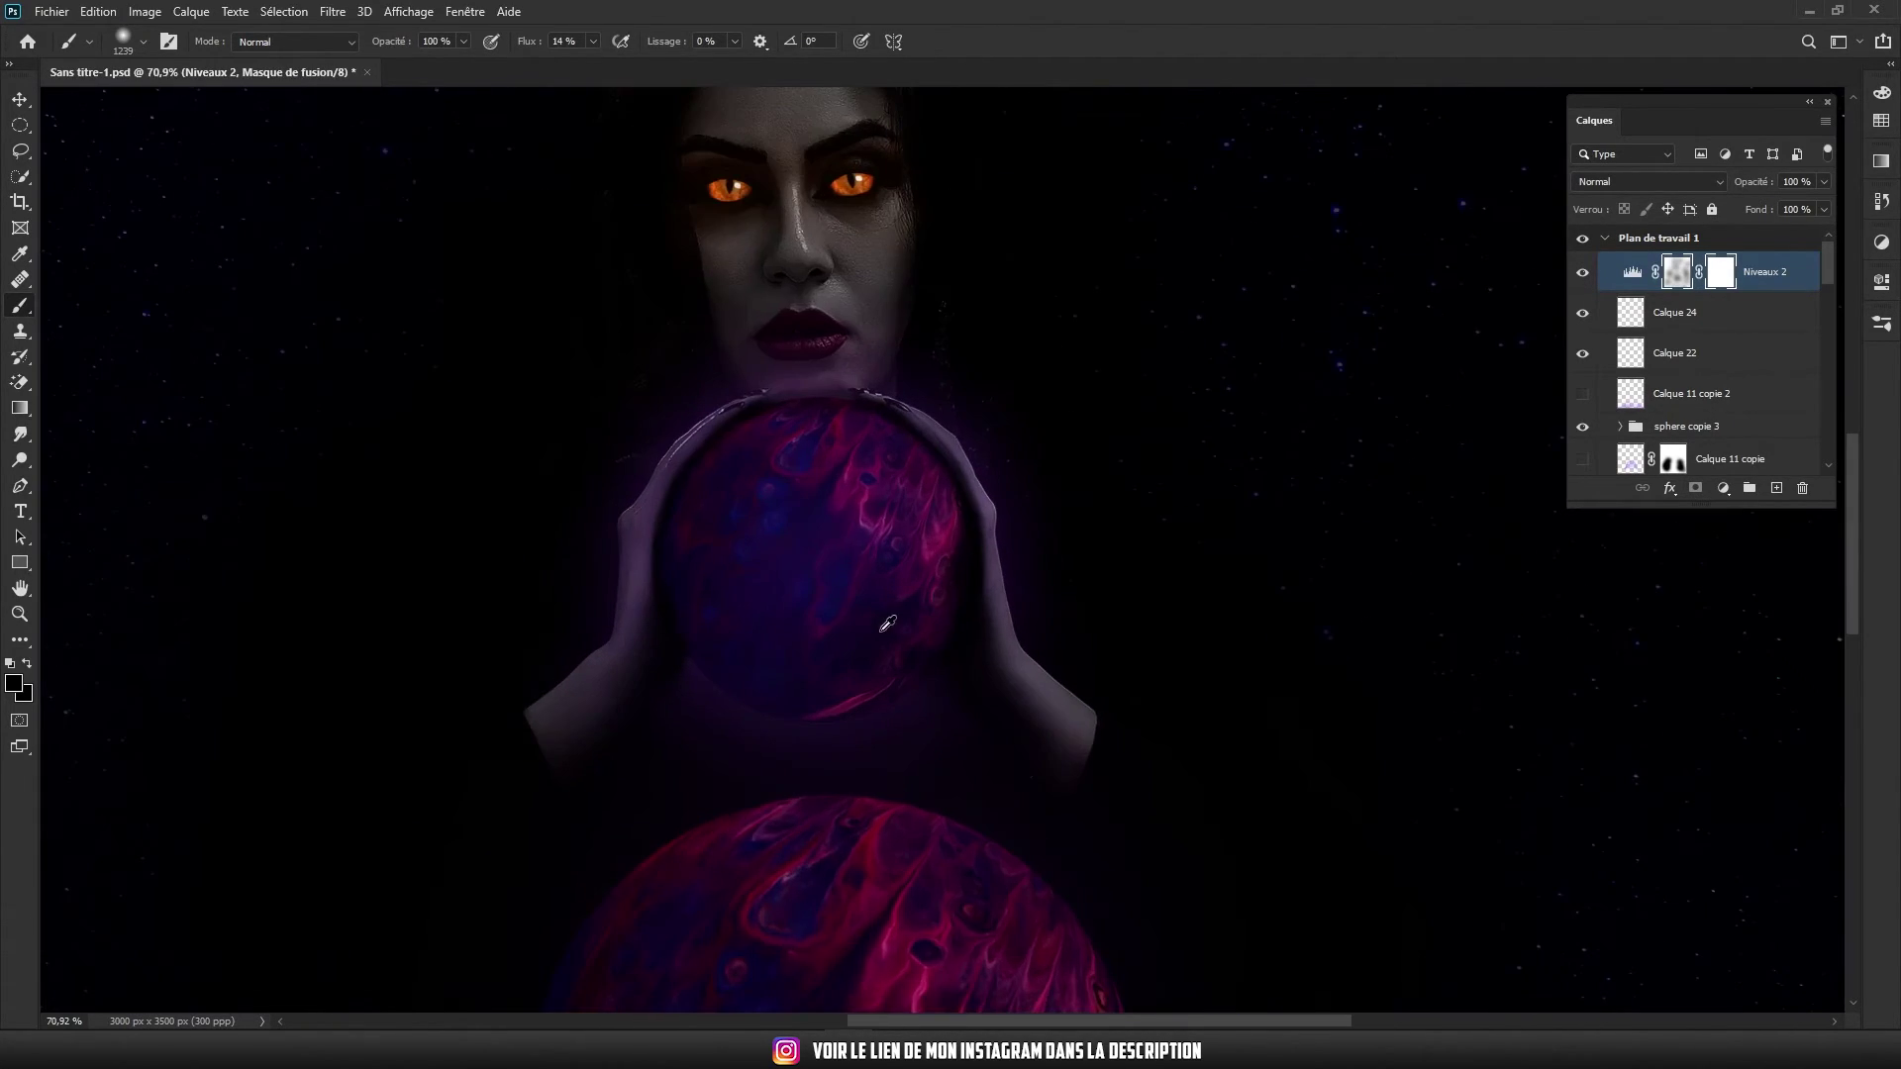
pyautogui.scroll(1, 882, 623)
pyautogui.scroll(2, 693, 515)
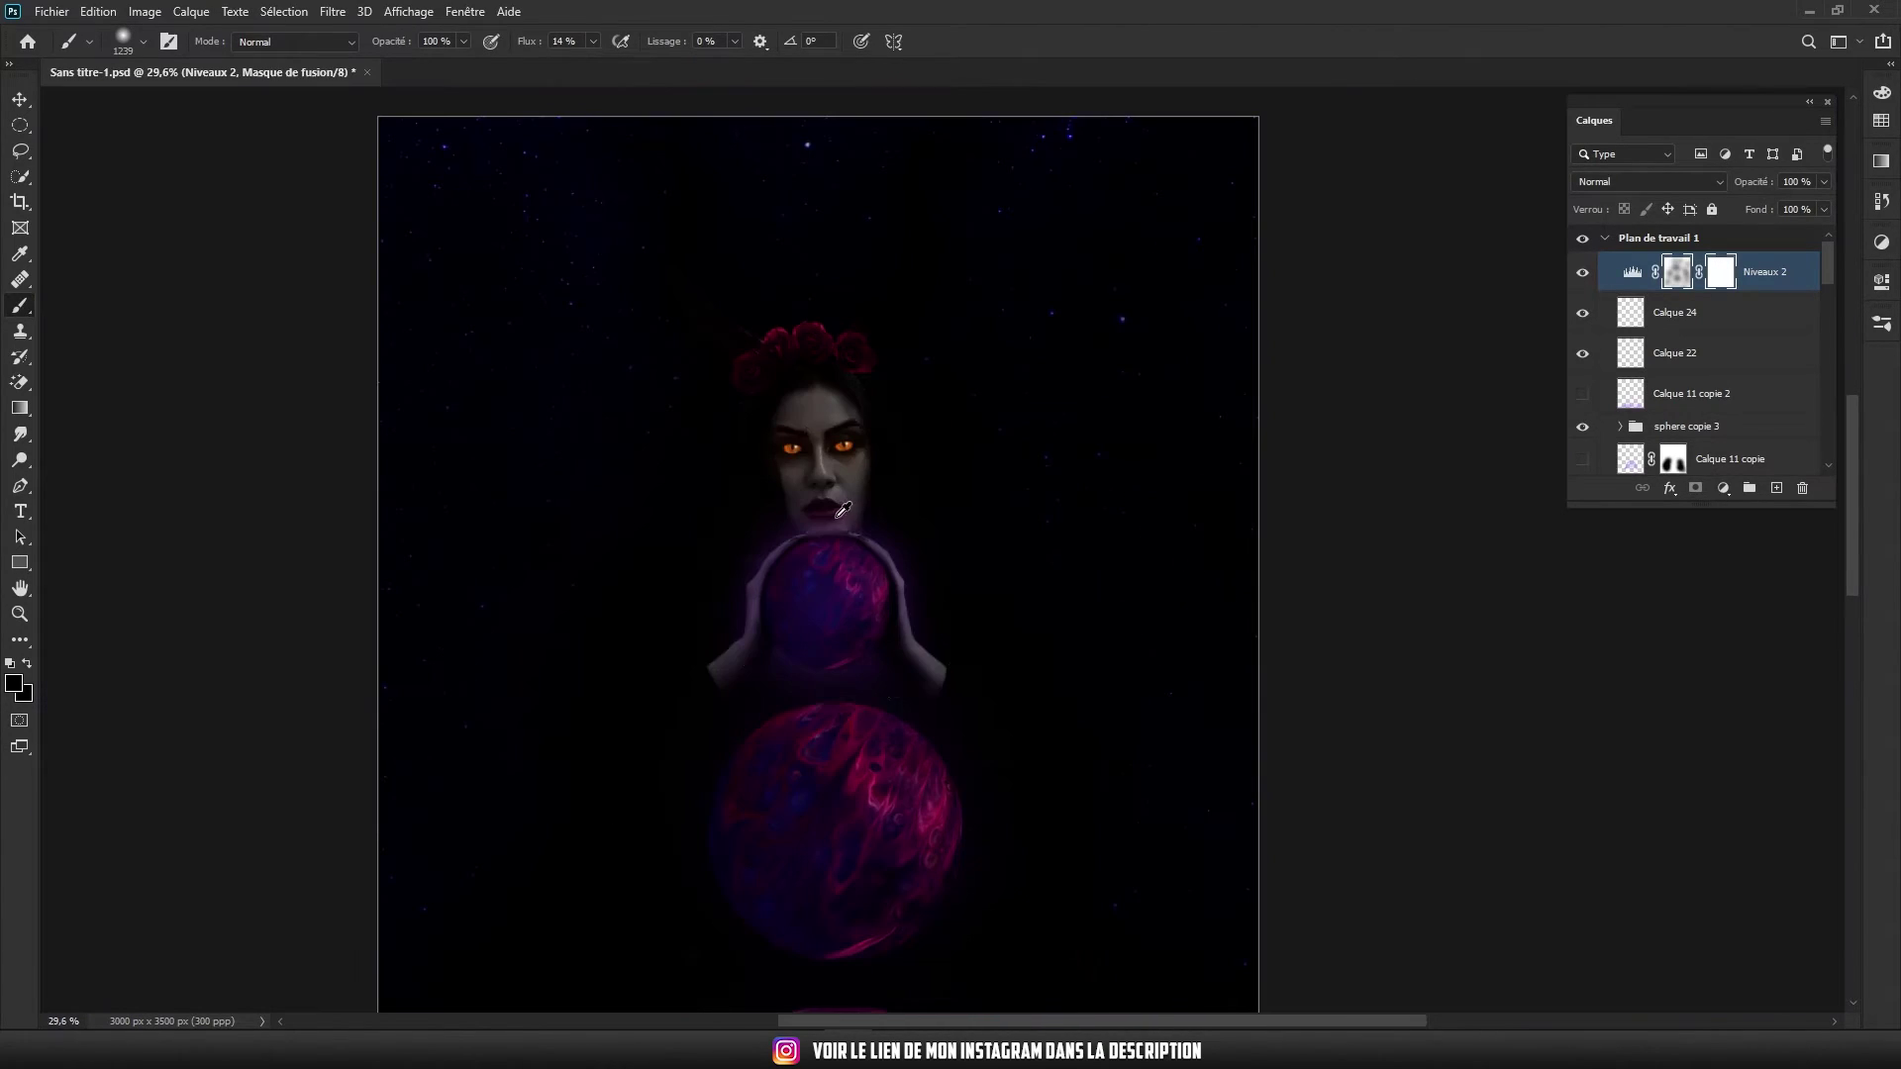
pyautogui.scroll(-3, 839, 588)
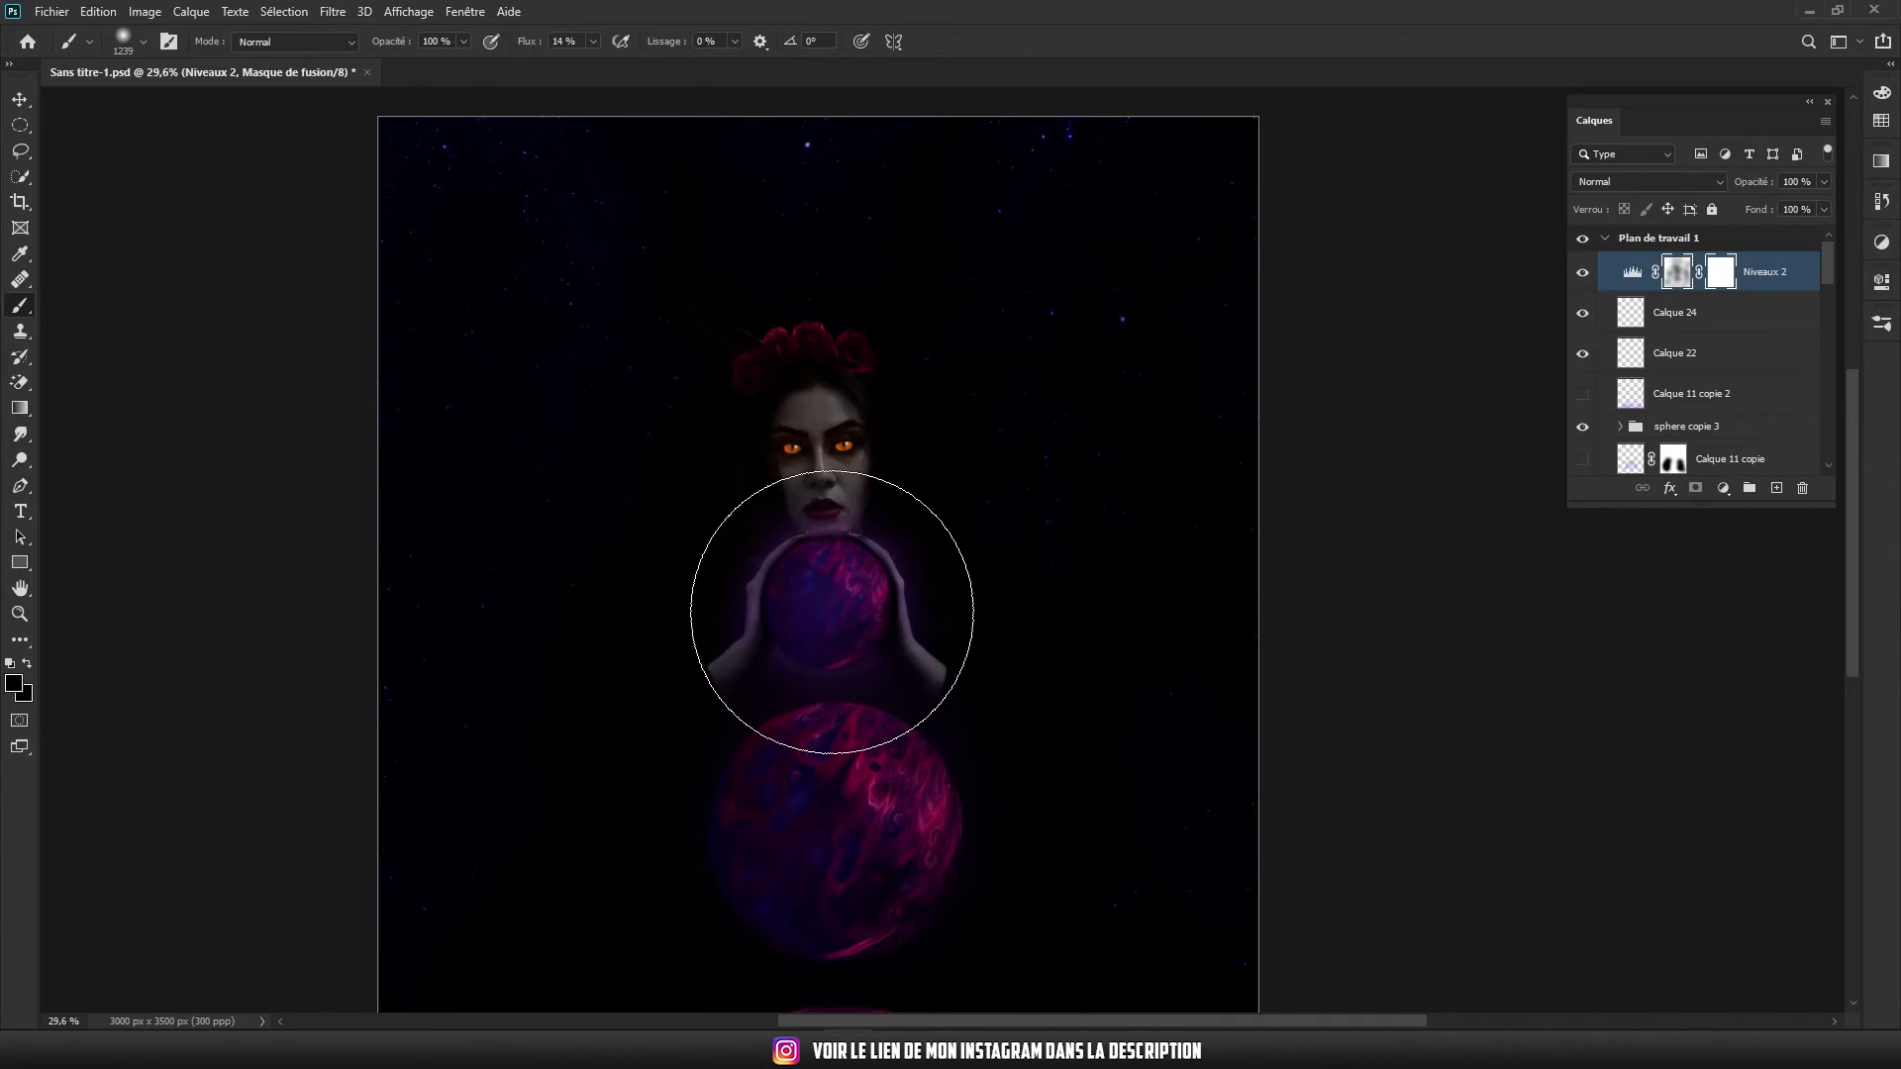
pyautogui.scroll(-1, 832, 612)
pyautogui.scroll(2, 807, 506)
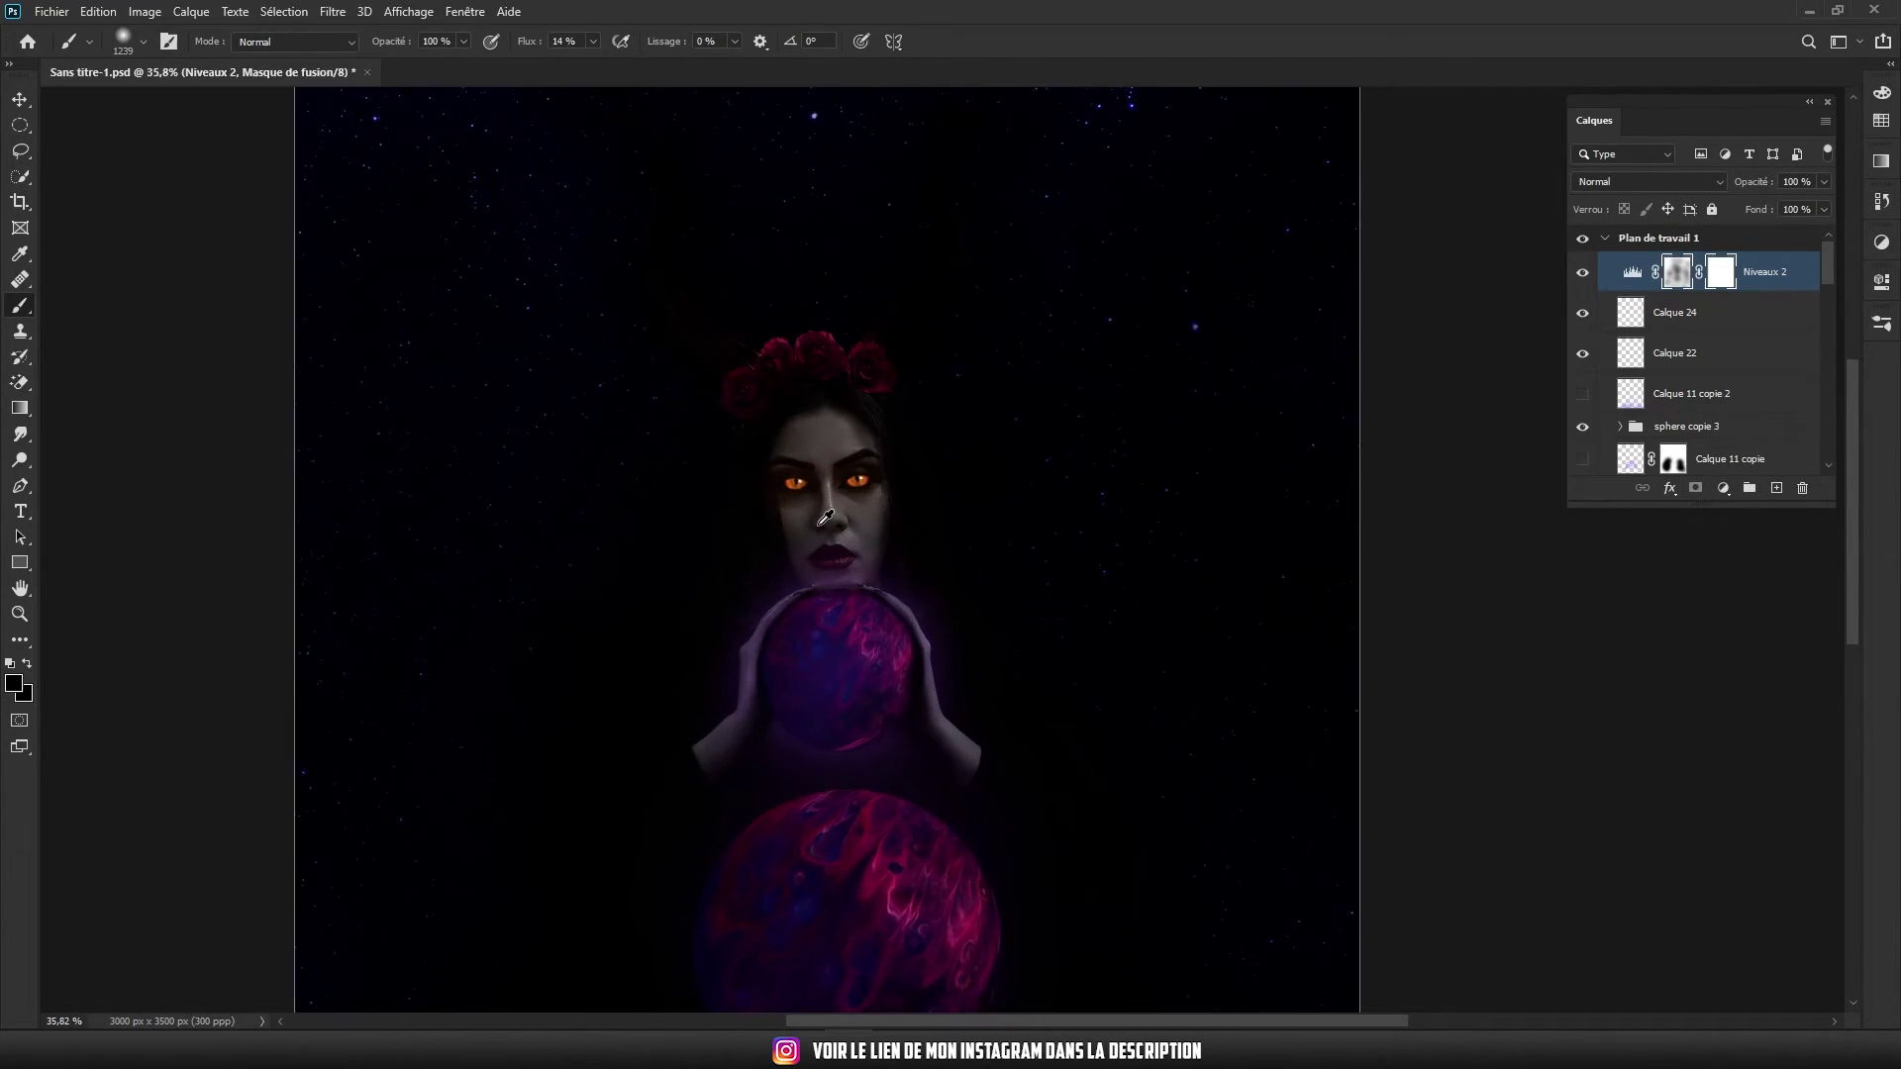
pyautogui.scroll(1, 891, 531)
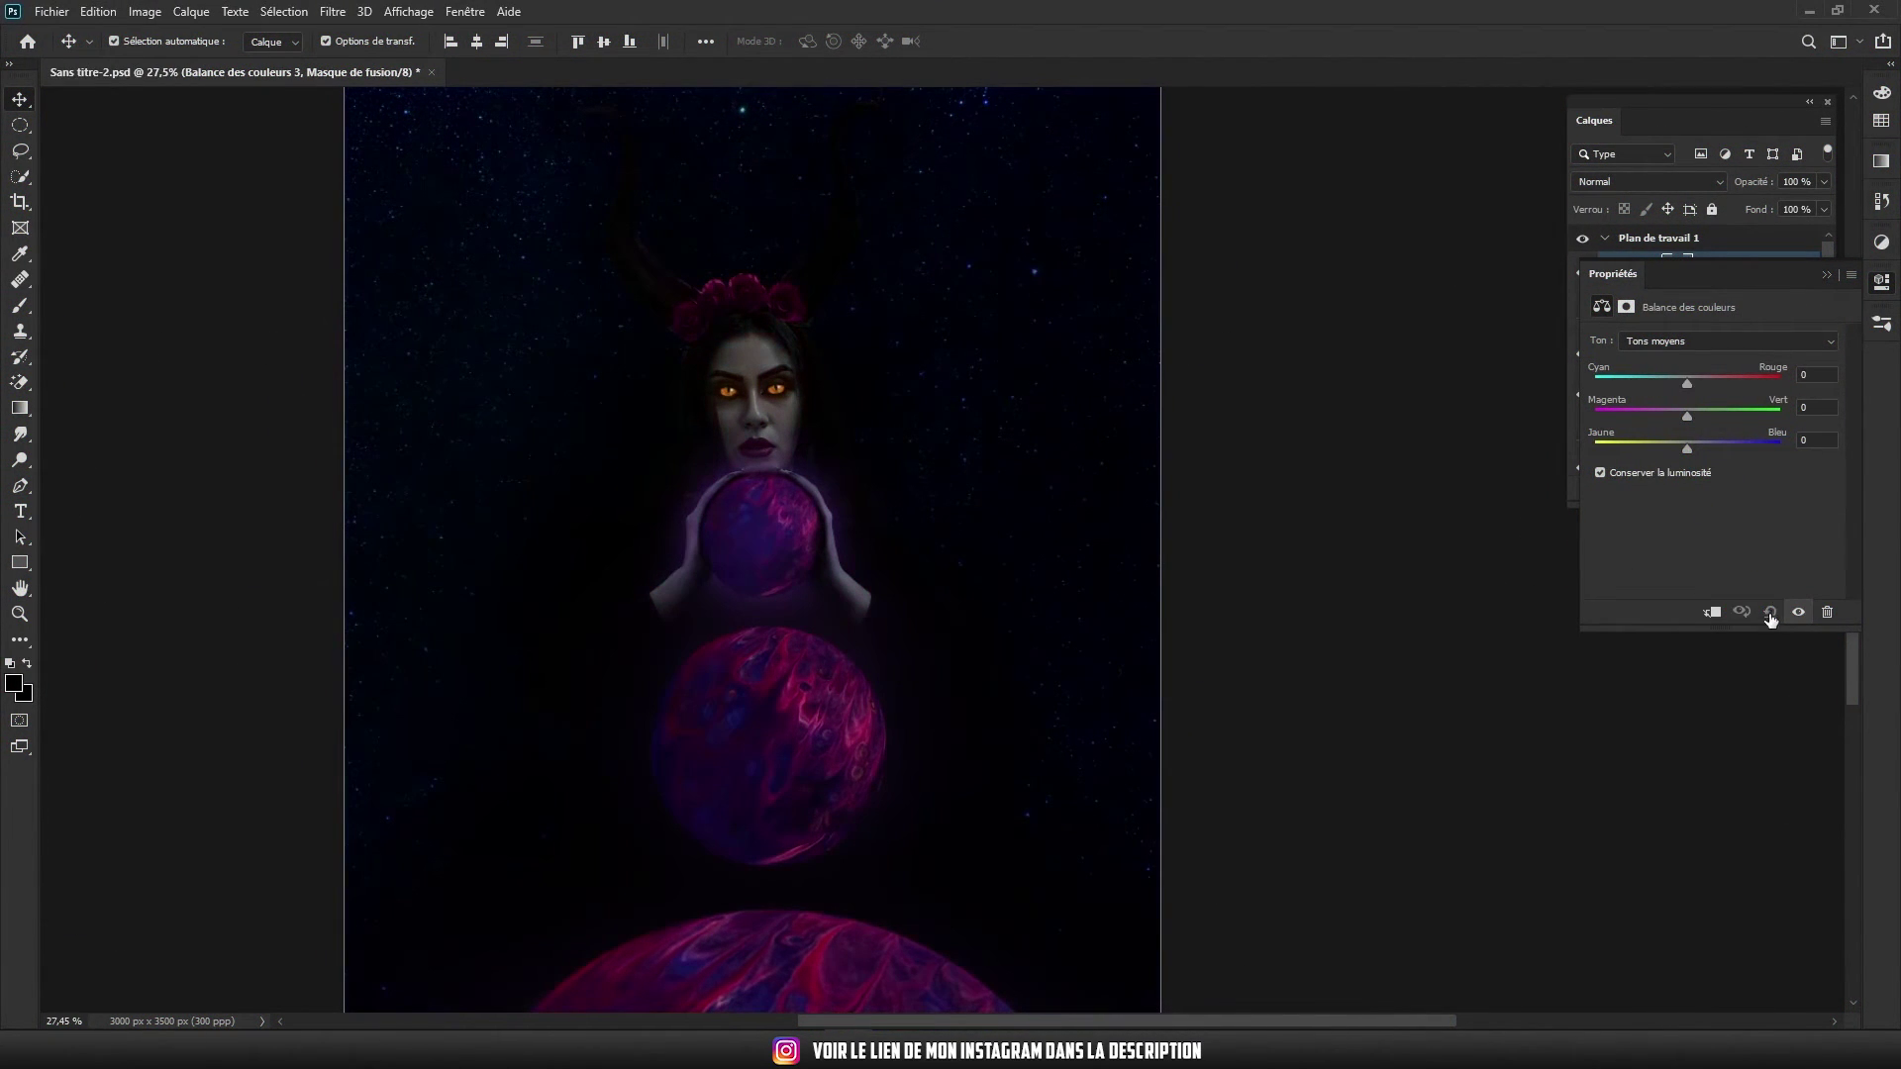
# Close the colour balance settings, enlarge the brush and add a white mask to Calque 25
pyautogui.click(1827, 274)
pyautogui.scroll(-1, 1582, 347)
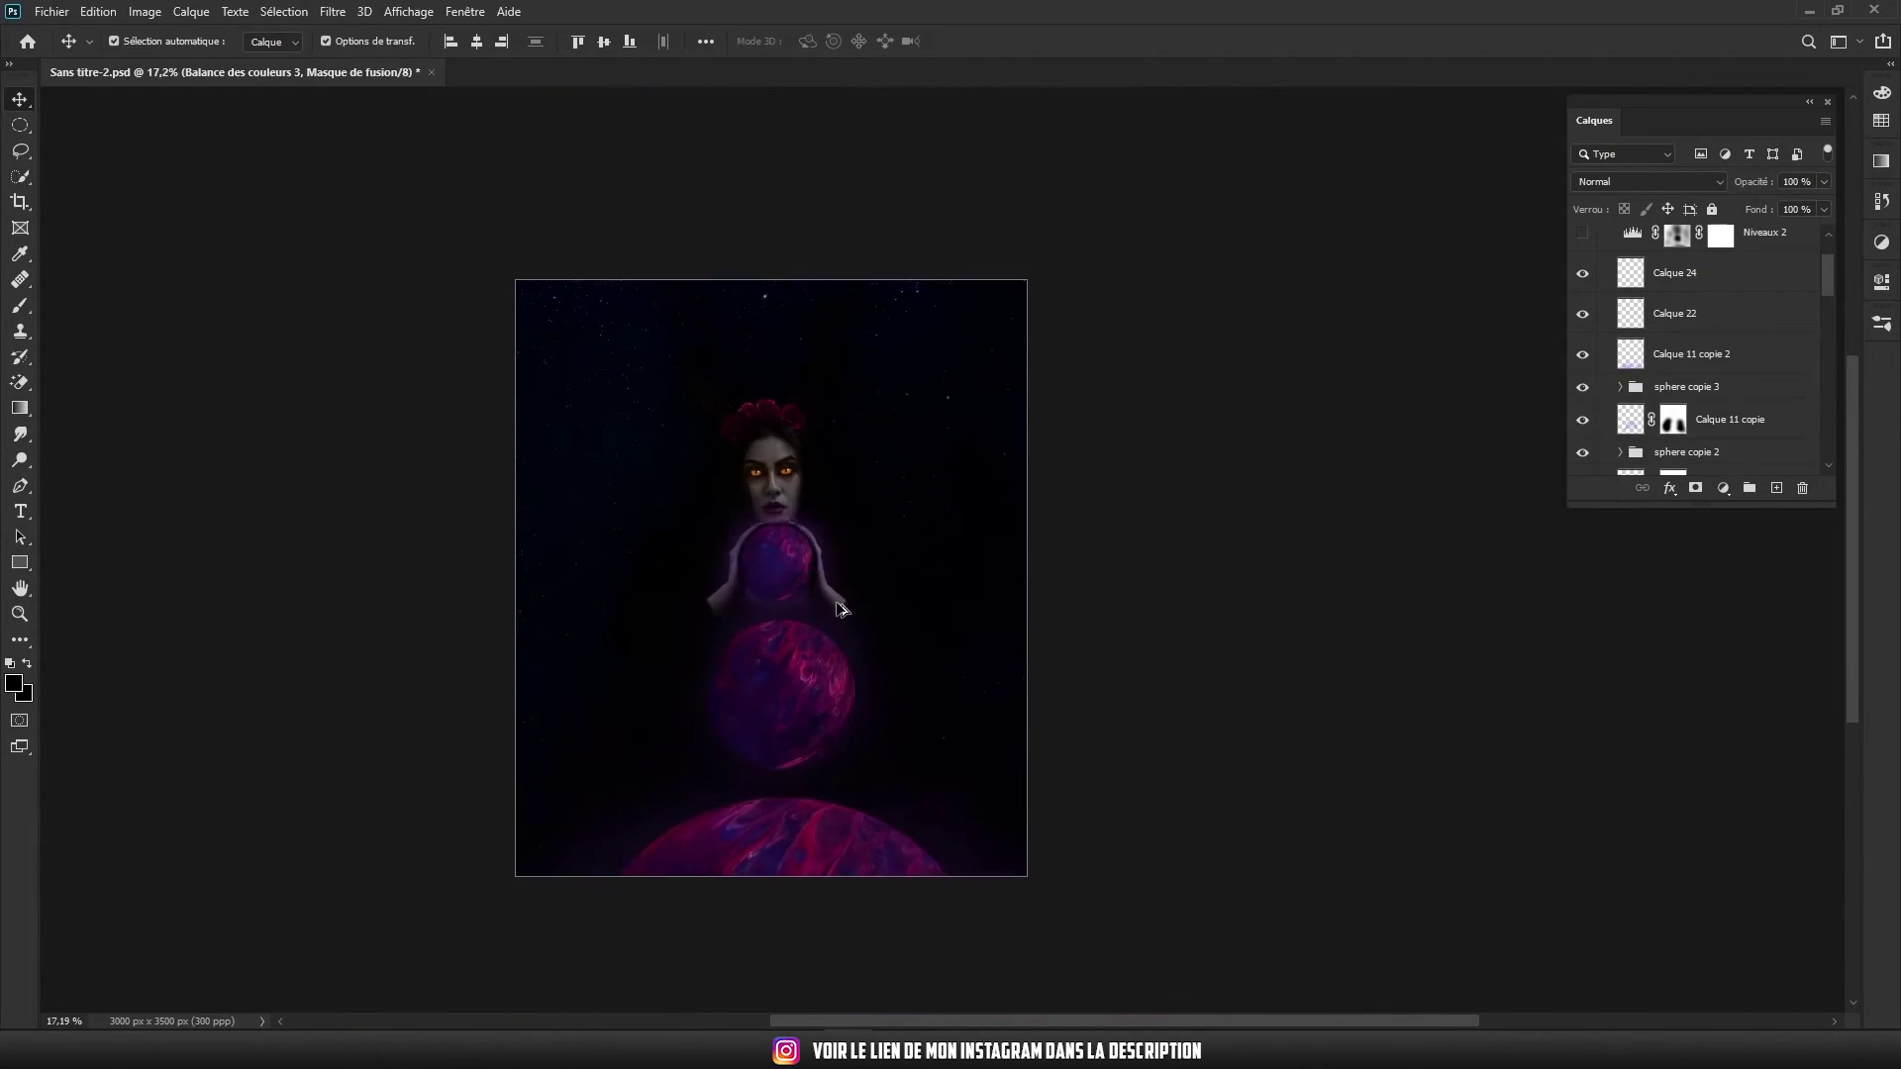
pyautogui.scroll(-2, 688, 510)
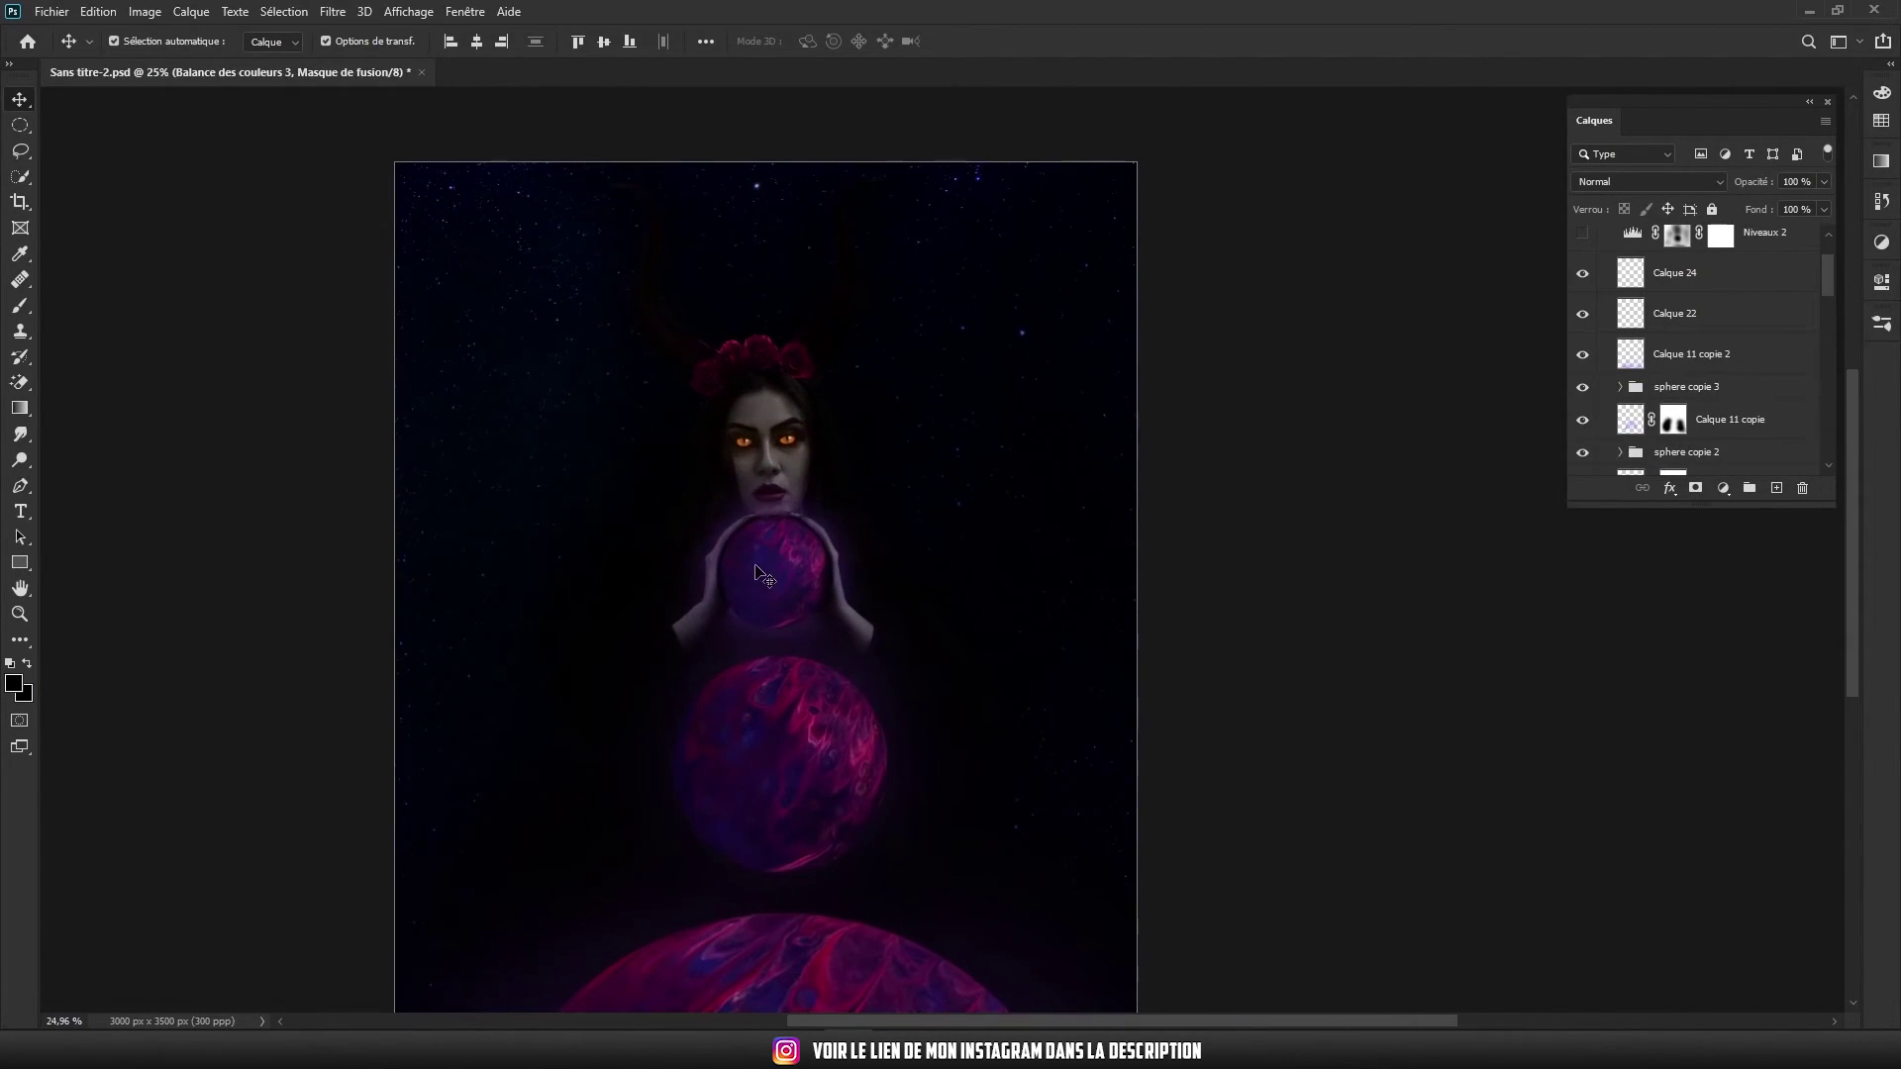
pyautogui.scroll(-1, 733, 592)
pyautogui.scroll(2, 709, 610)
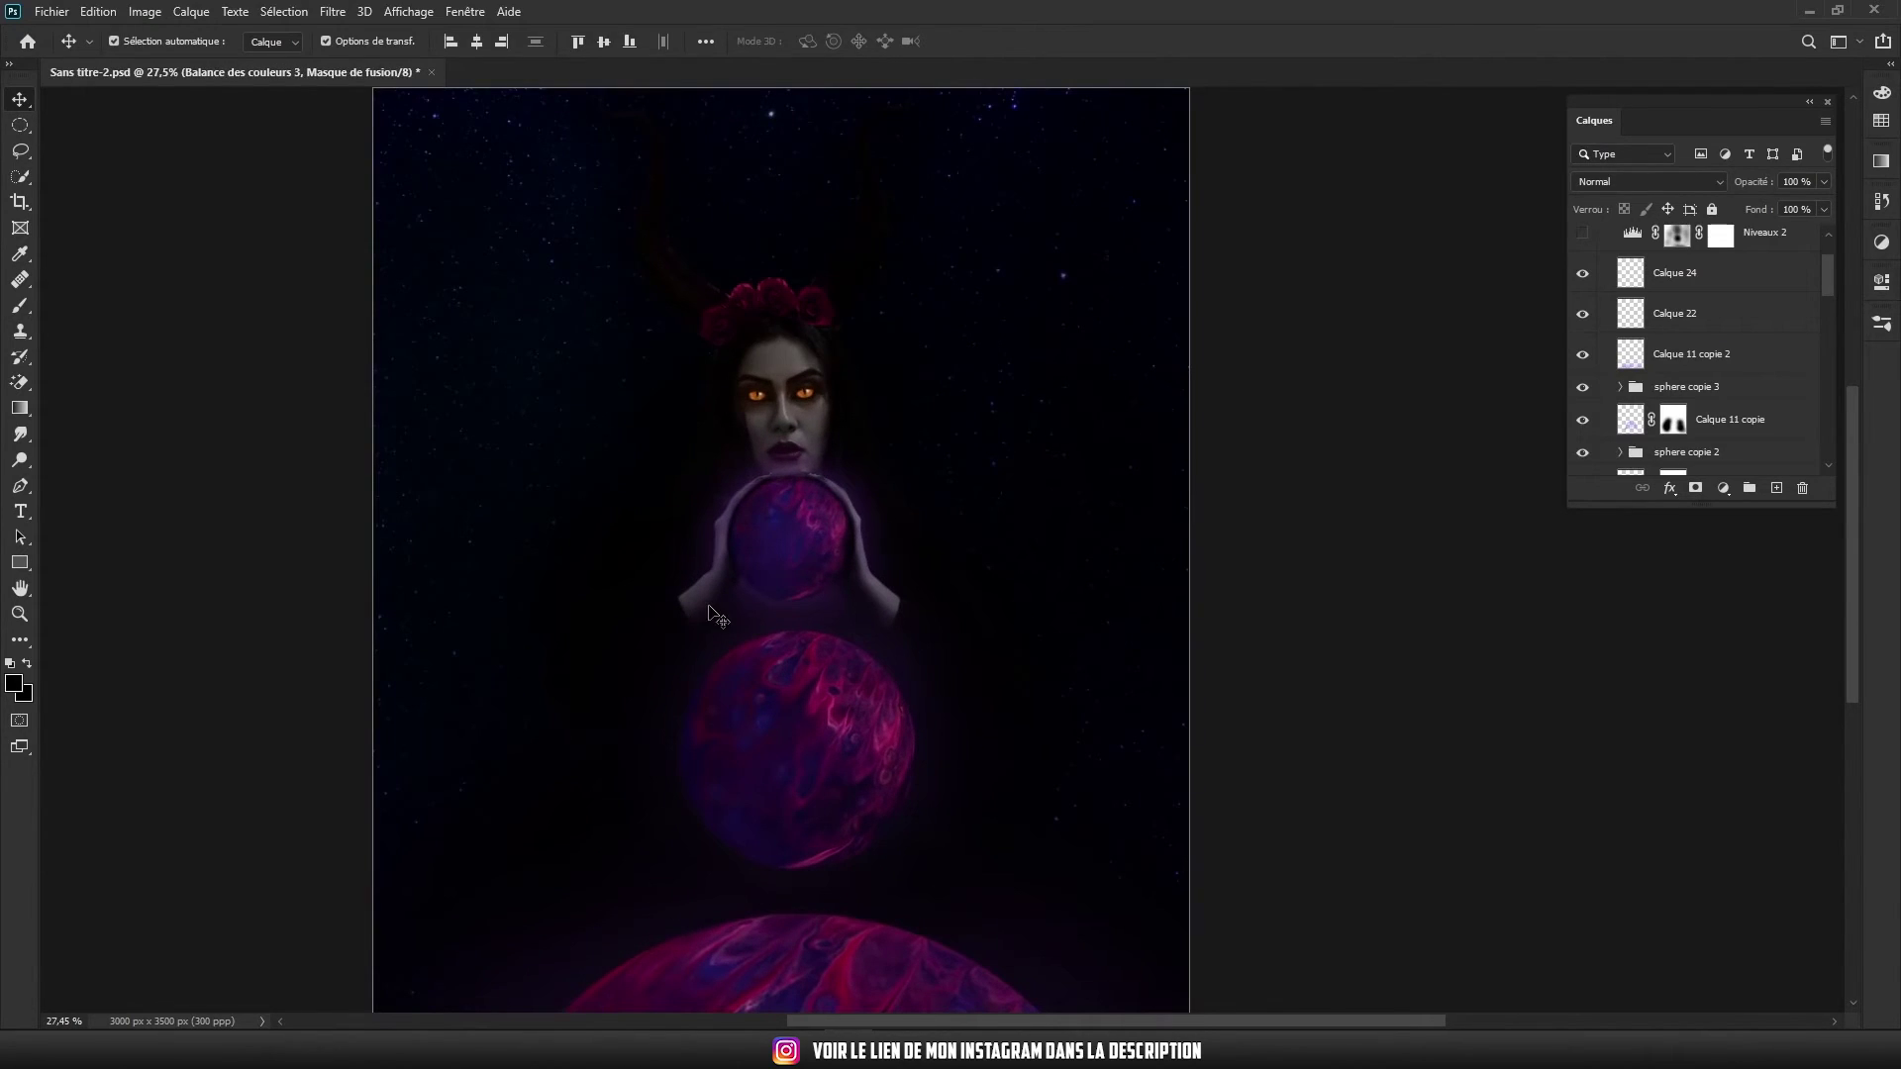
pyautogui.press(']')
pyautogui.press(']')
pyautogui.press(']')
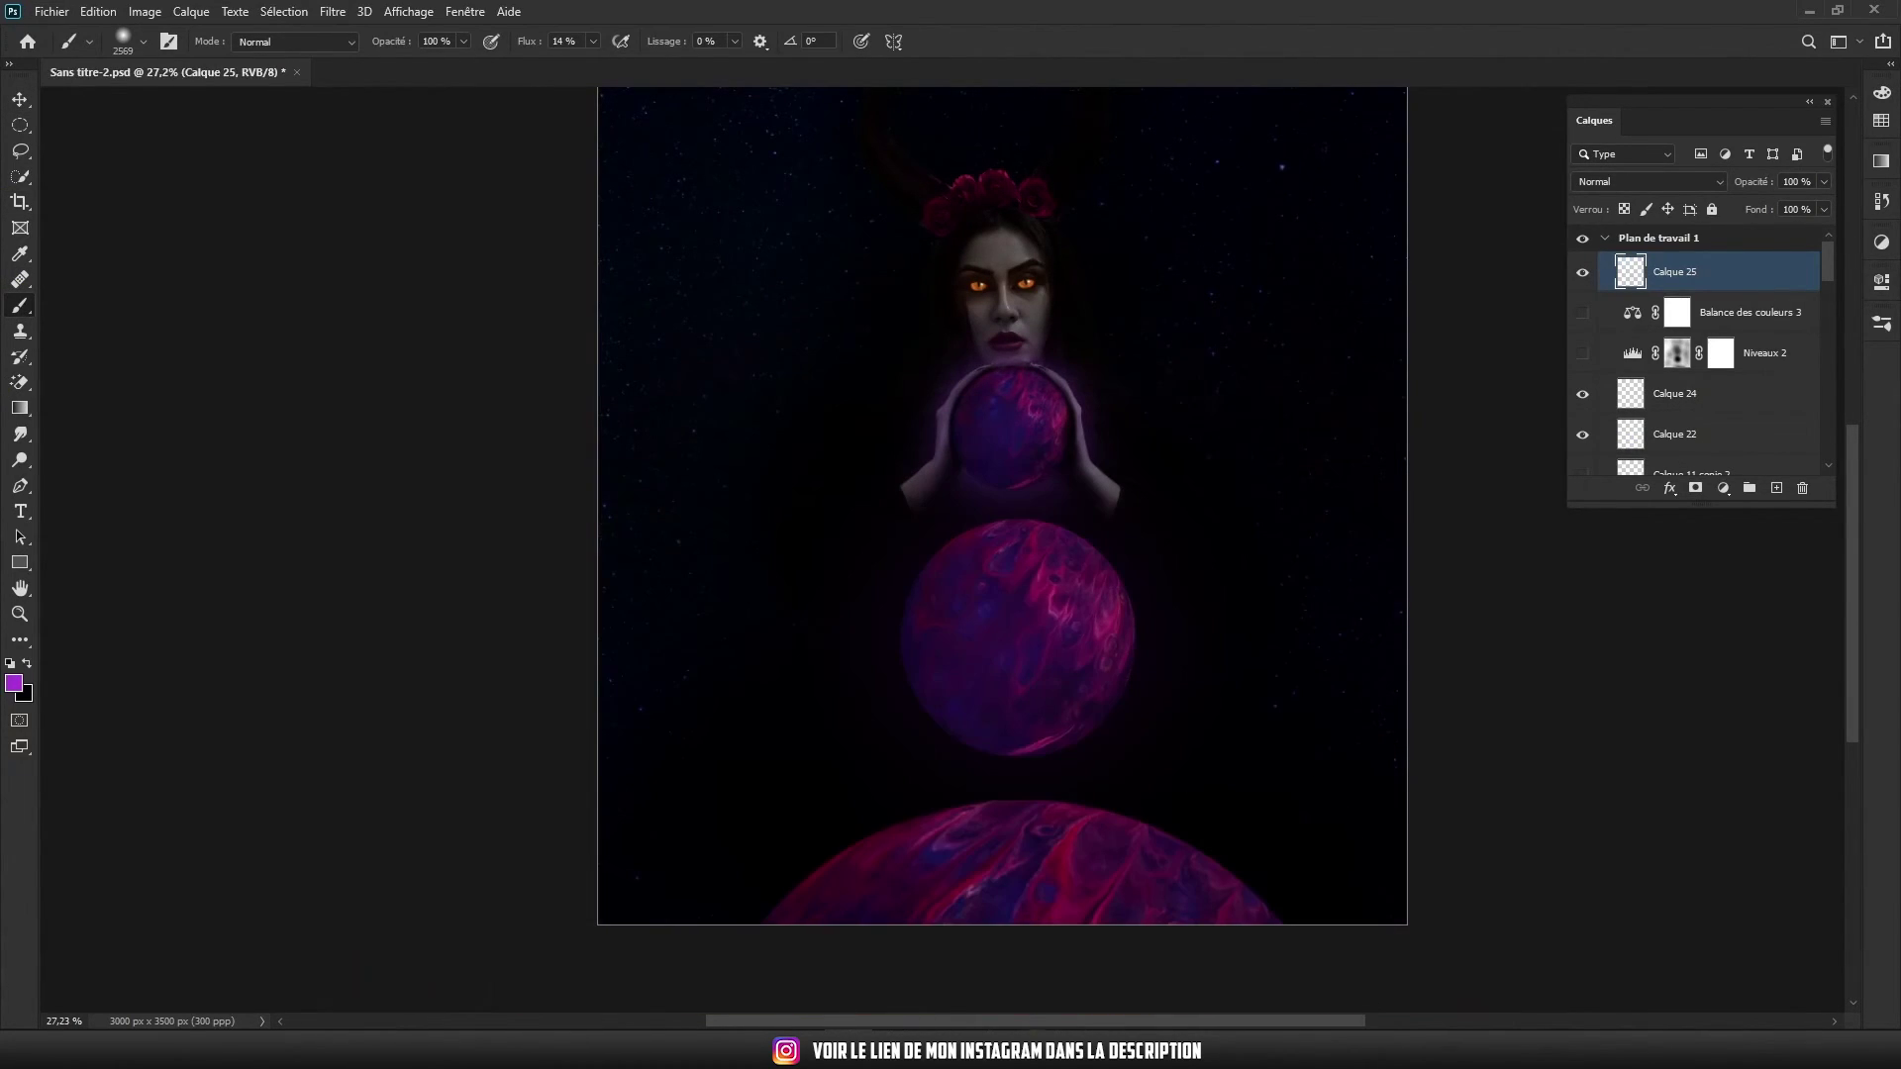
pyautogui.scroll(-2, 1047, 891)
pyautogui.scroll(3, 1089, 594)
pyautogui.scroll(-3, 1287, 367)
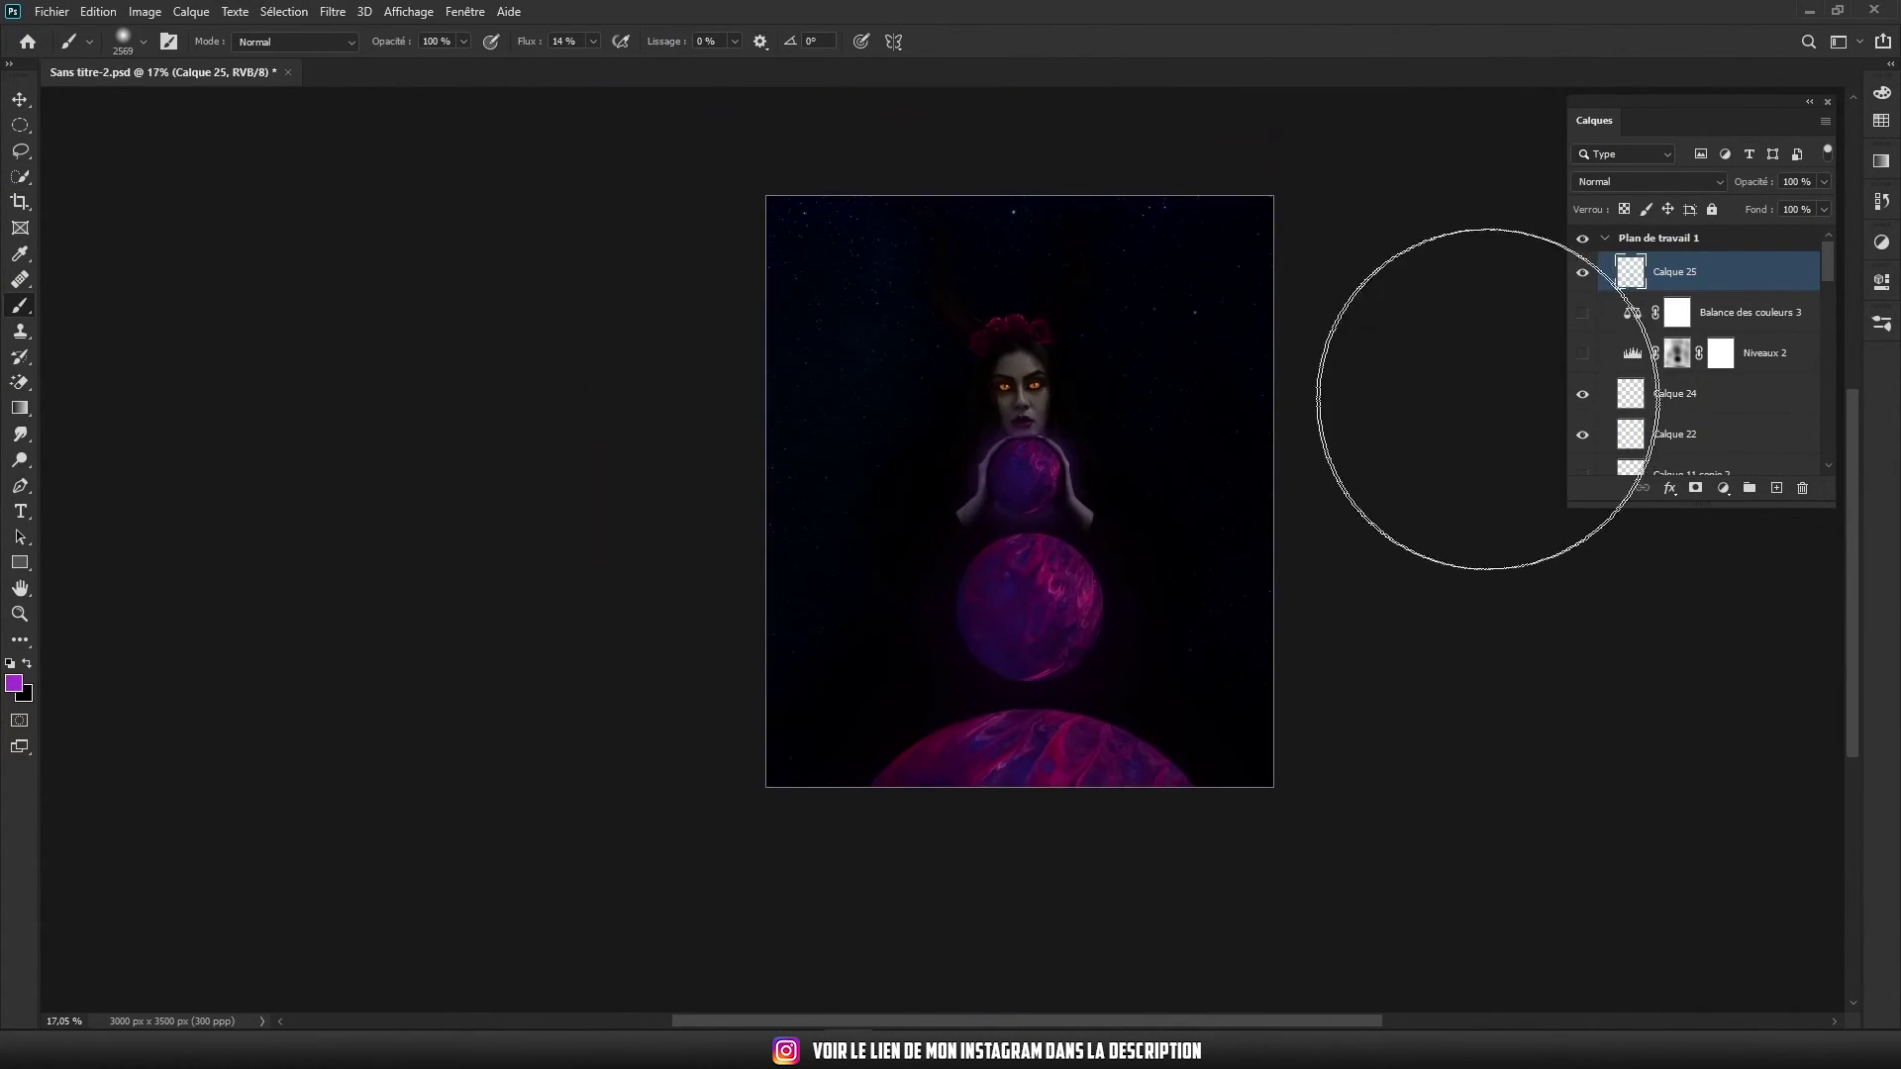
pyautogui.scroll(2, 806, 475)
pyautogui.scroll(-1, 594, 465)
pyautogui.click(1695, 488)
# Resize the brush to about 293 pixels and pan to the area right of the middle planet
pyautogui.moveTo(1139, 656); pyautogui.dragTo(1089, 656)
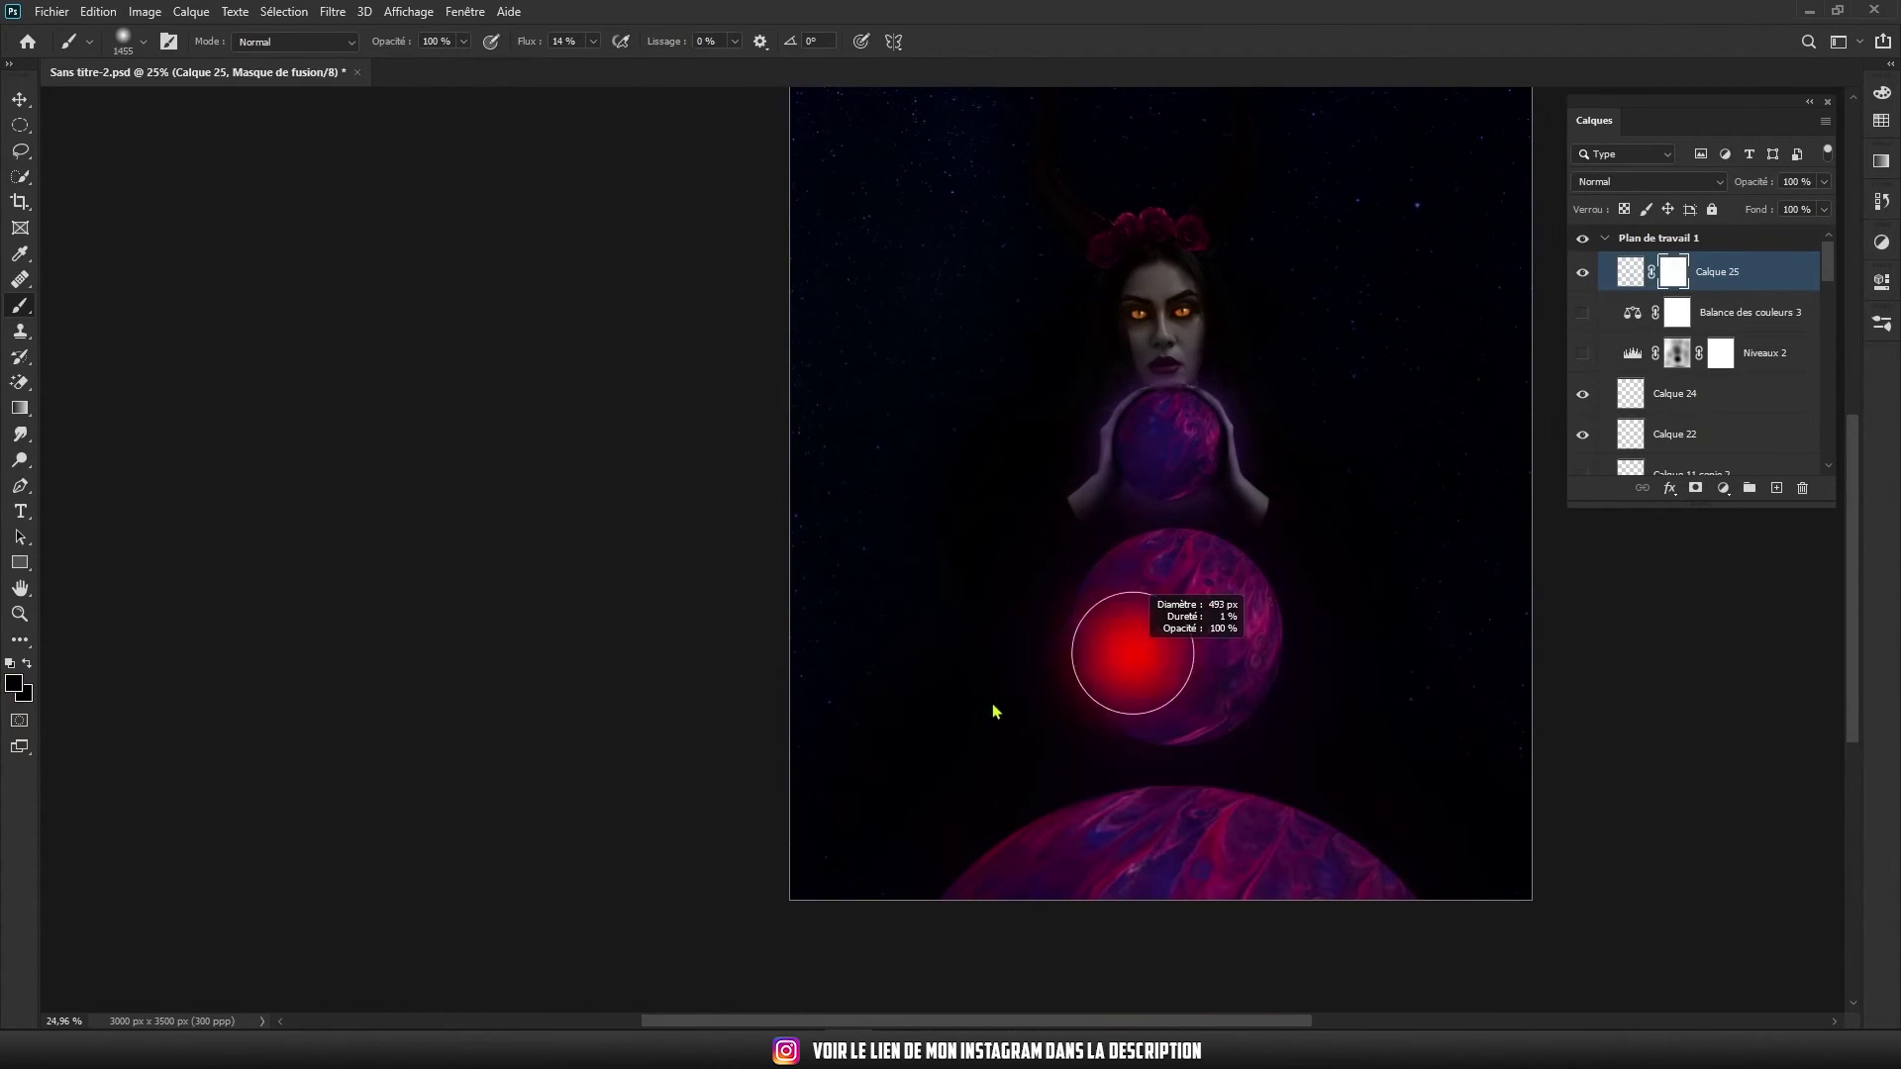
pyautogui.scroll(3, 1086, 882)
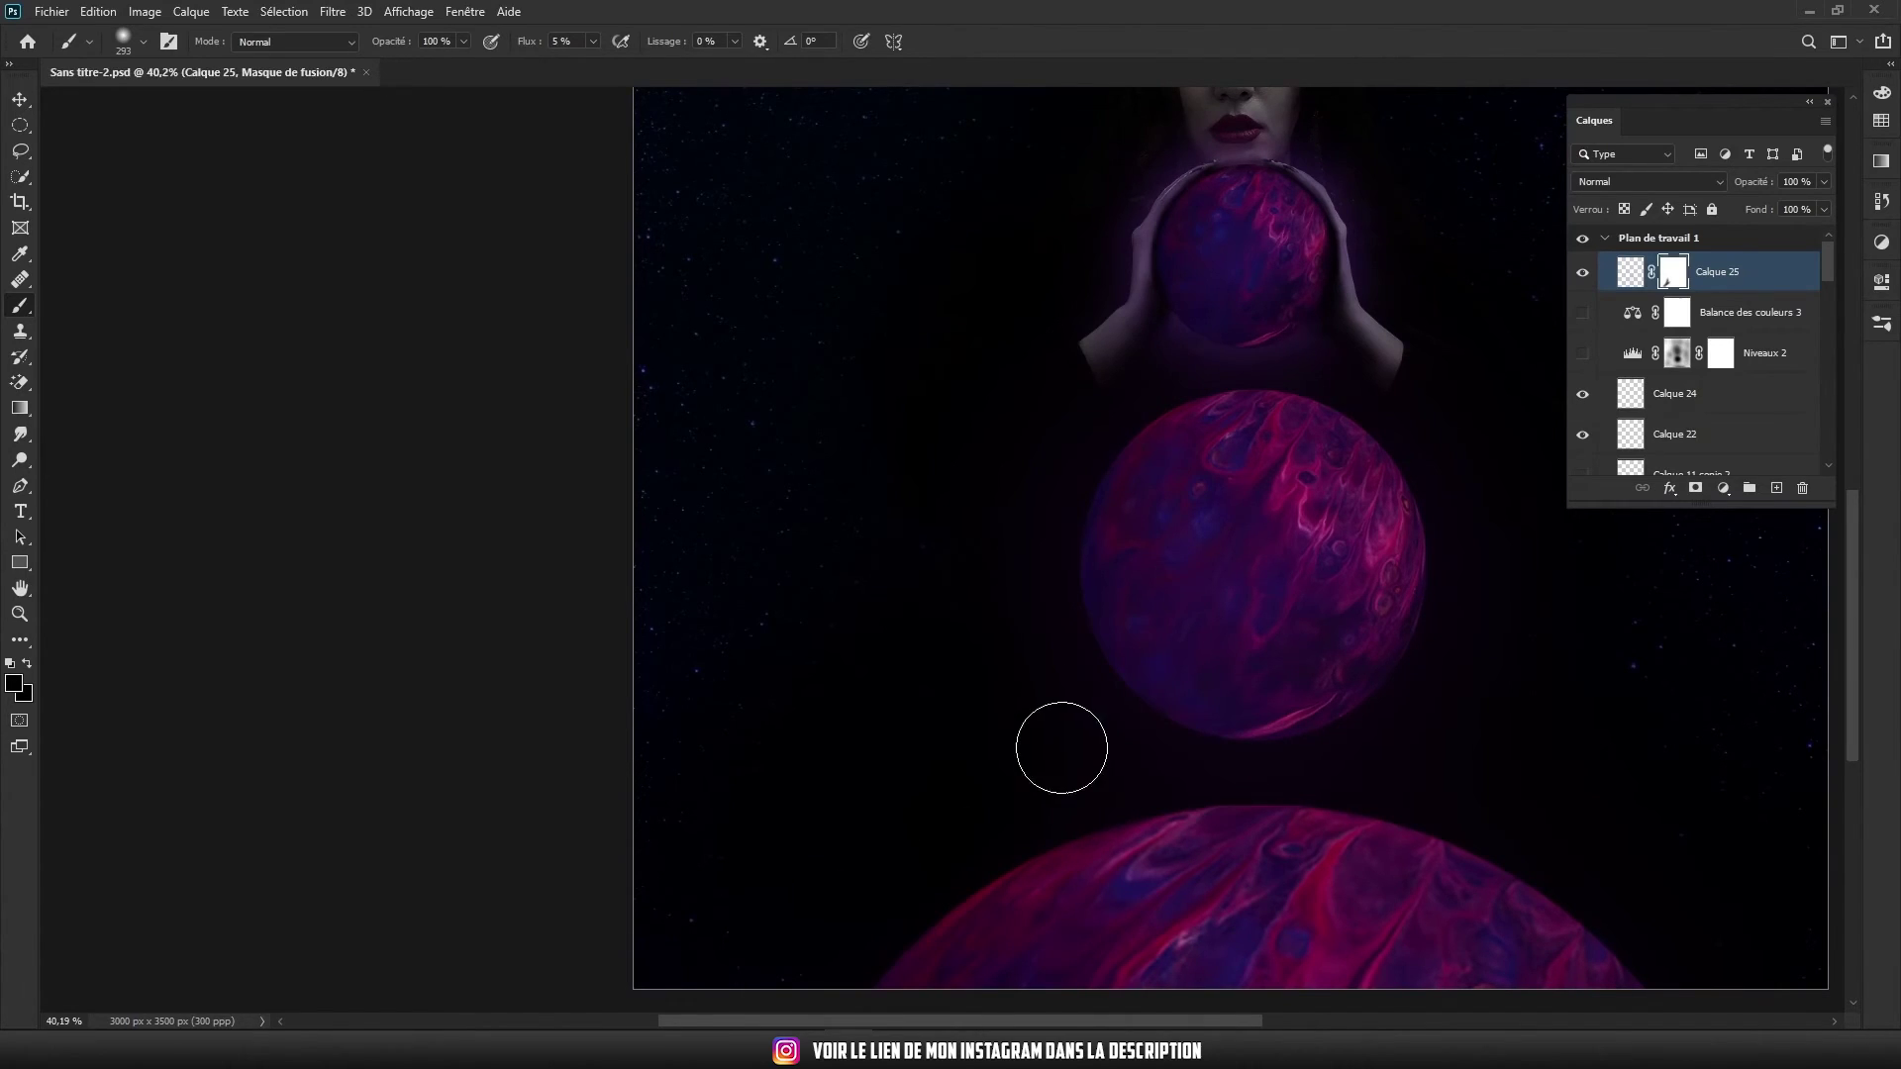
pyautogui.scroll(1, 1062, 747)
pyautogui.press(']')
pyautogui.press(']')
pyautogui.press(']')
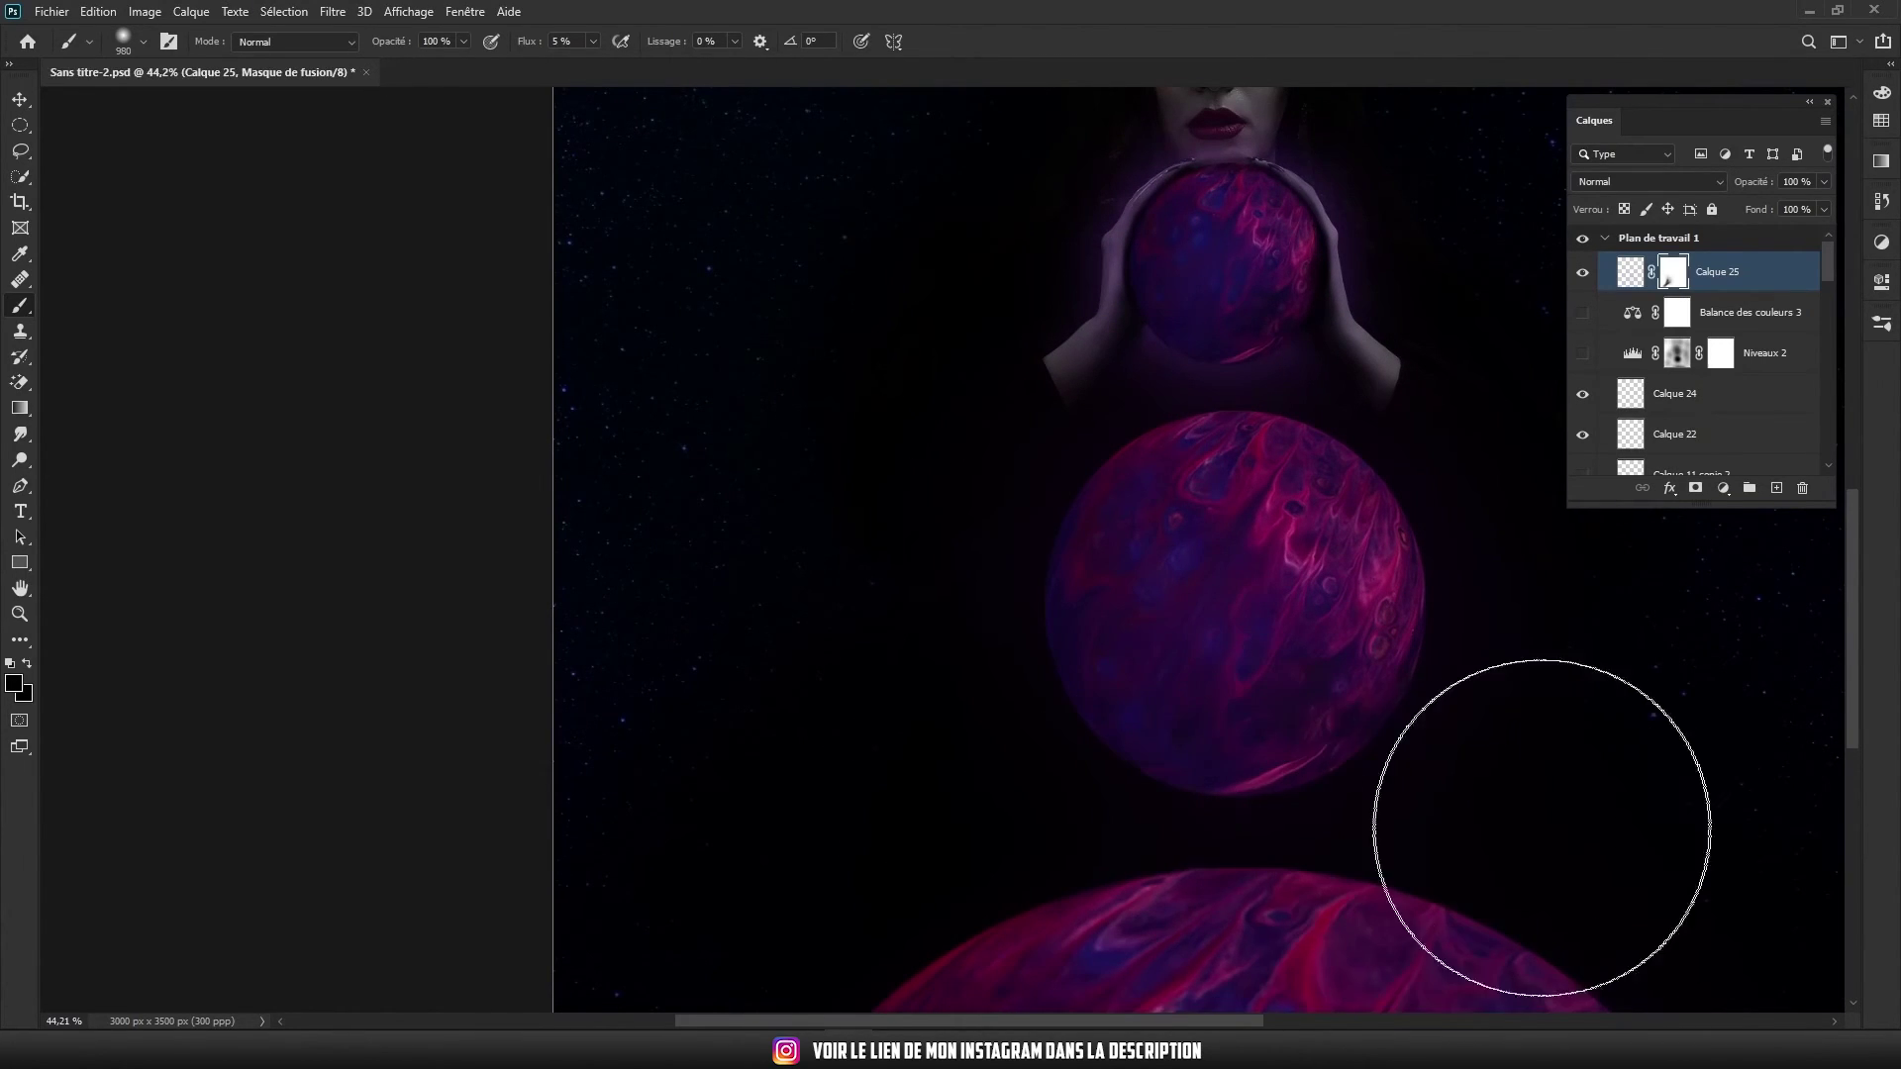
pyautogui.moveTo(1541, 827); pyautogui.dragTo(1351, 728)
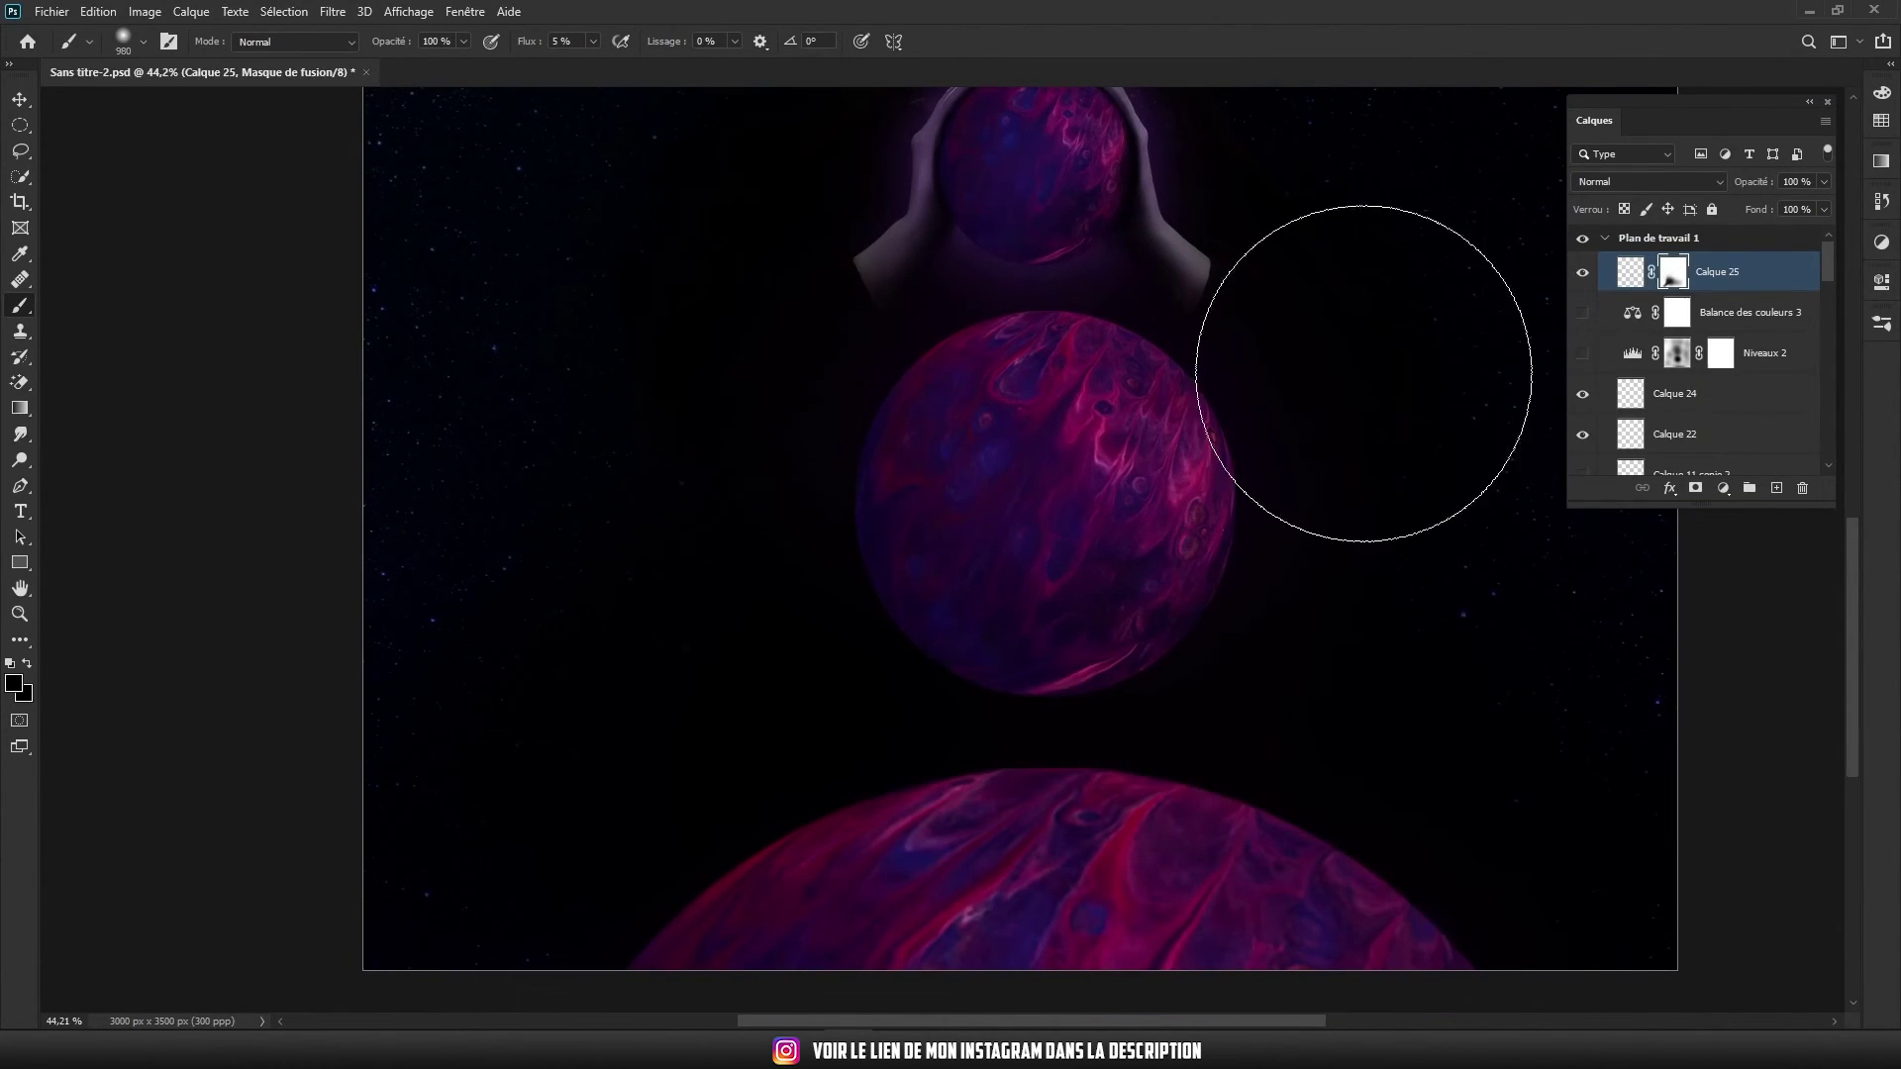
pyautogui.scroll(-3, 1377, 515)
pyautogui.scroll(3, 1039, 475)
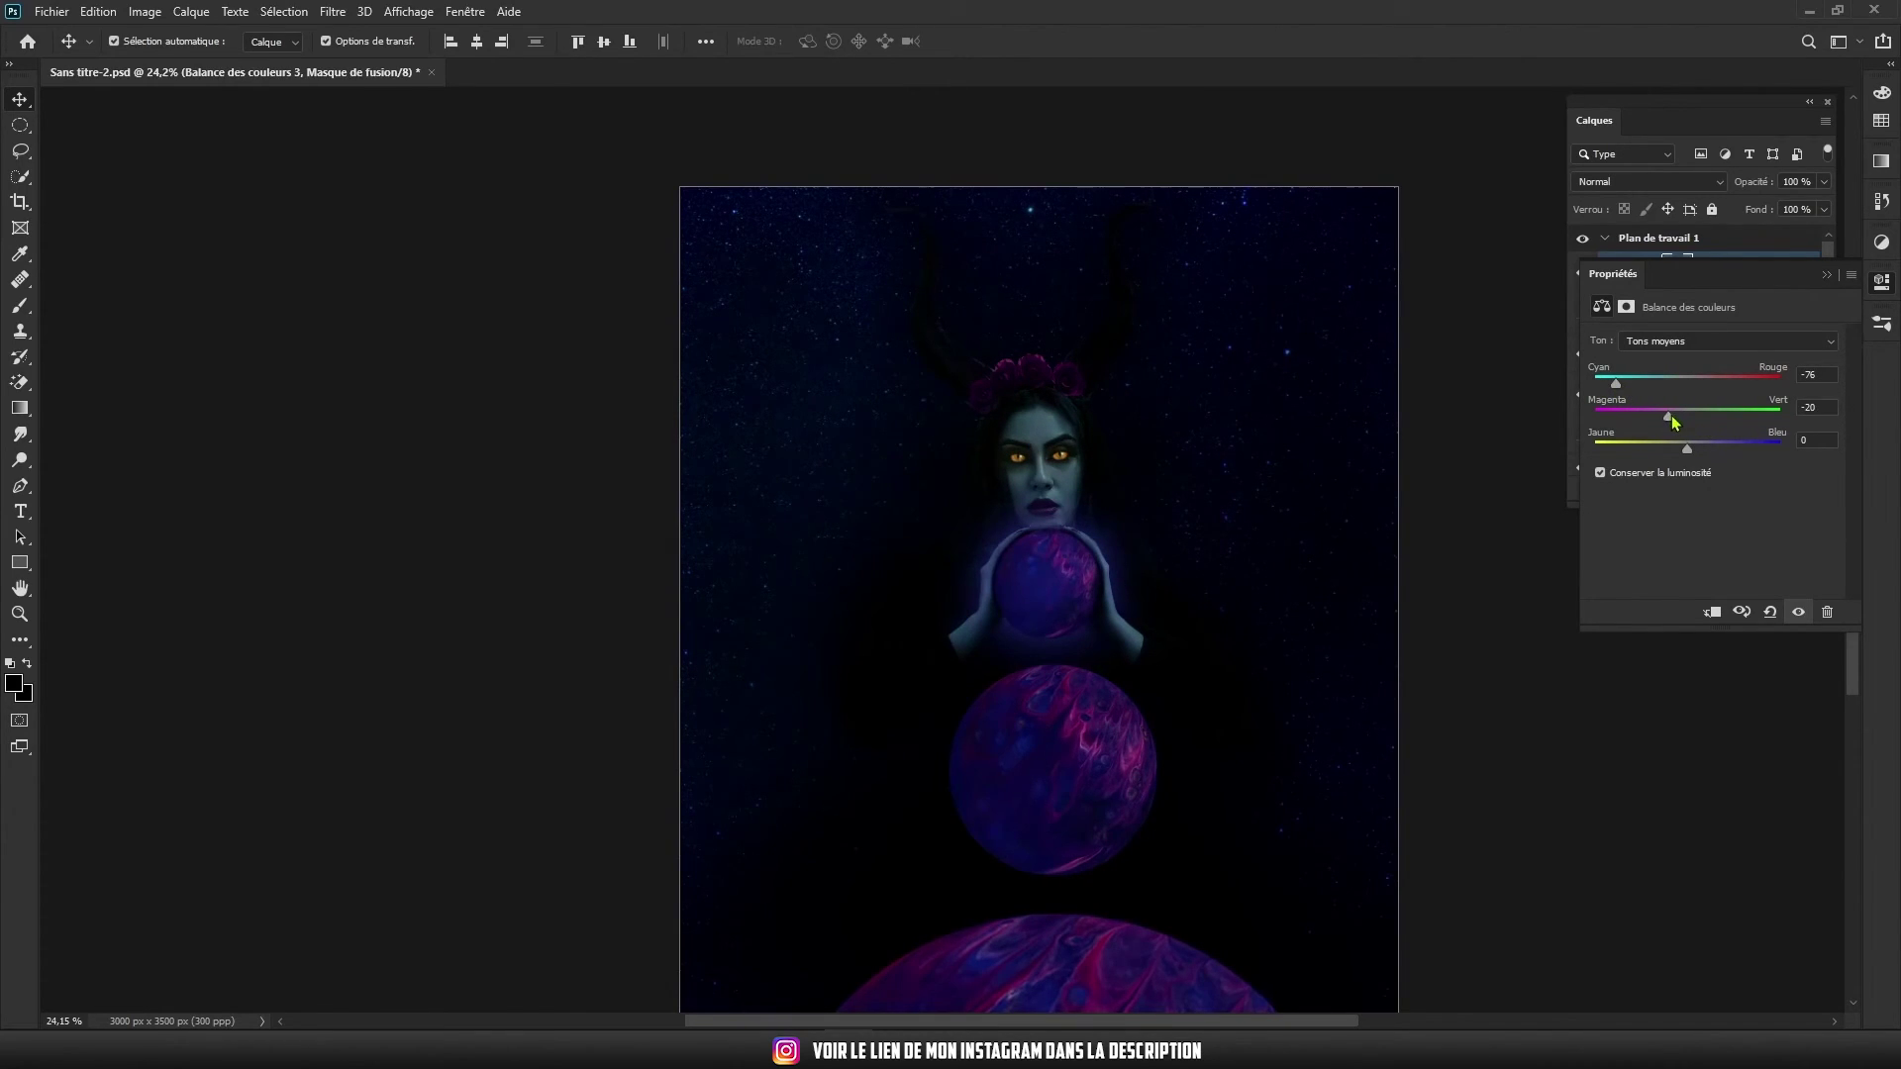
# Close the Balance des couleurs 3 settings and ready a soft brush to paint its mask around the face
pyautogui.click(1826, 274)
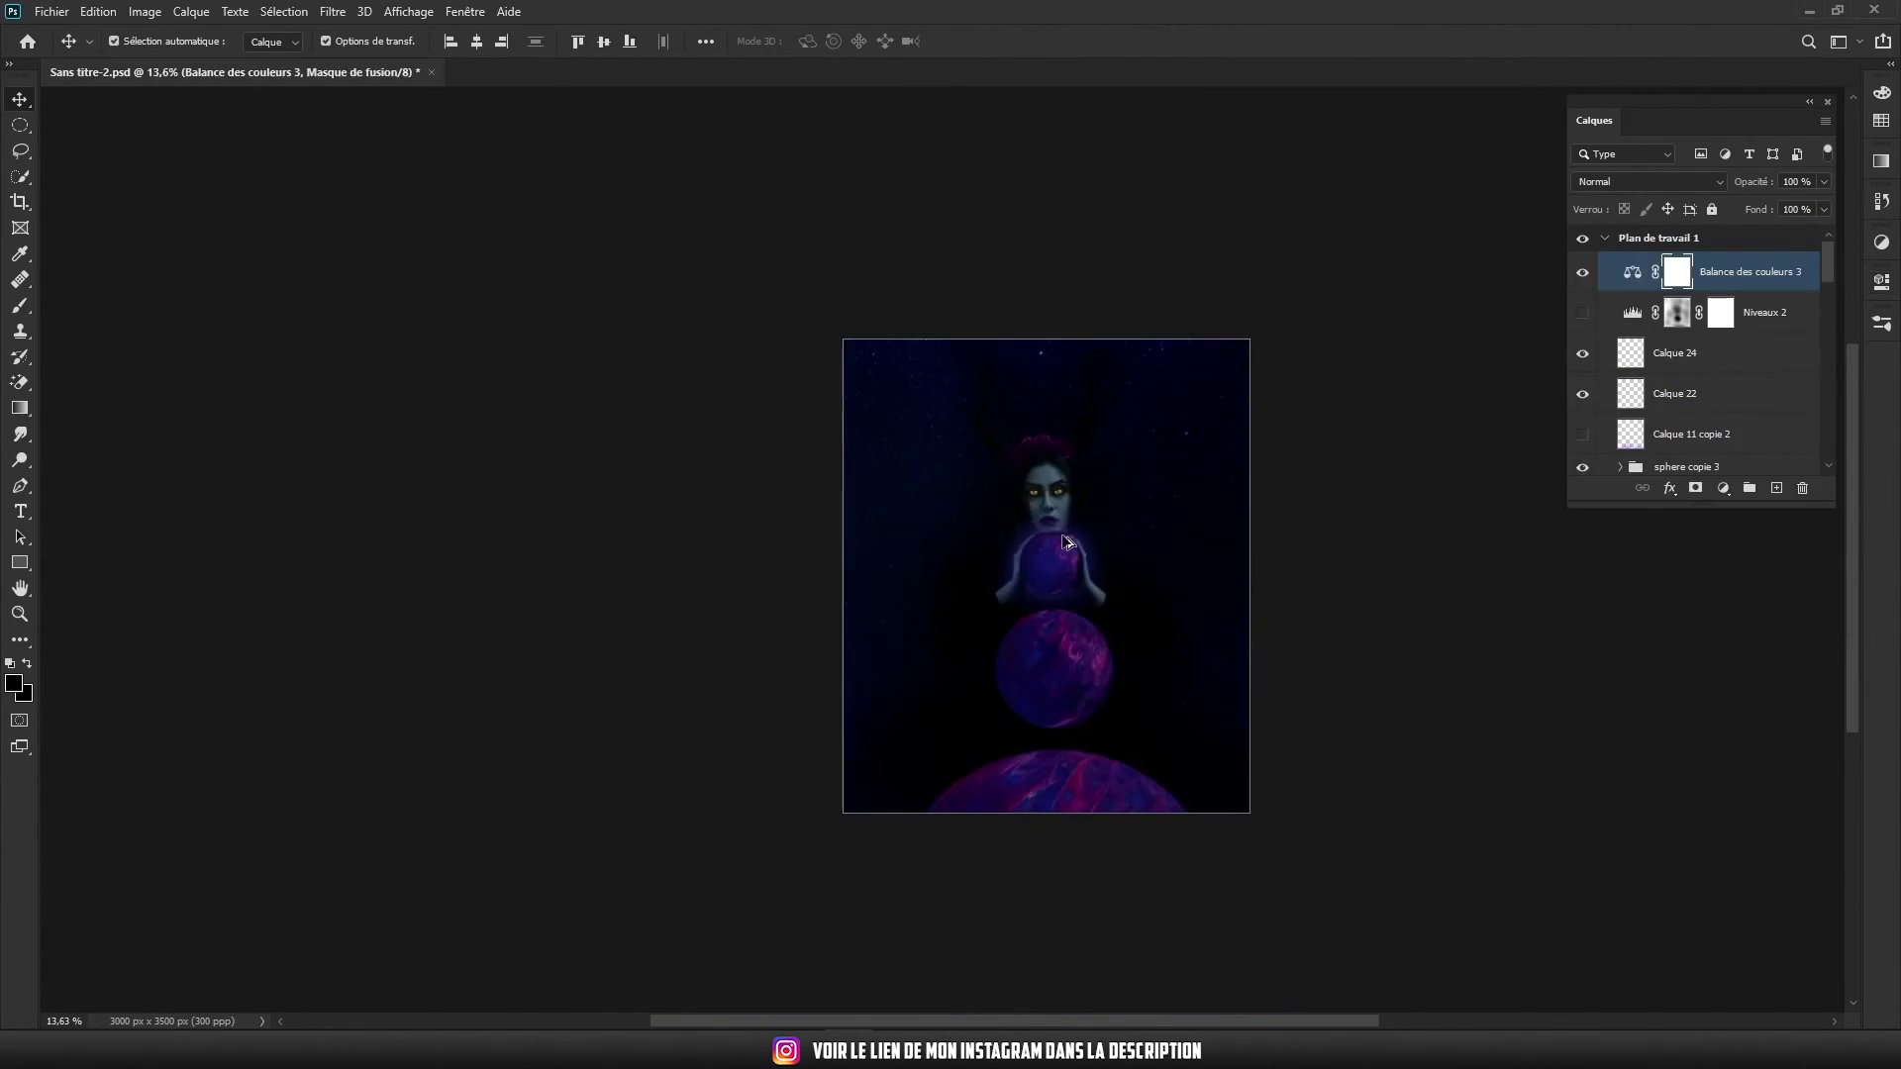
pyautogui.scroll(3, 969, 544)
pyautogui.press('b')
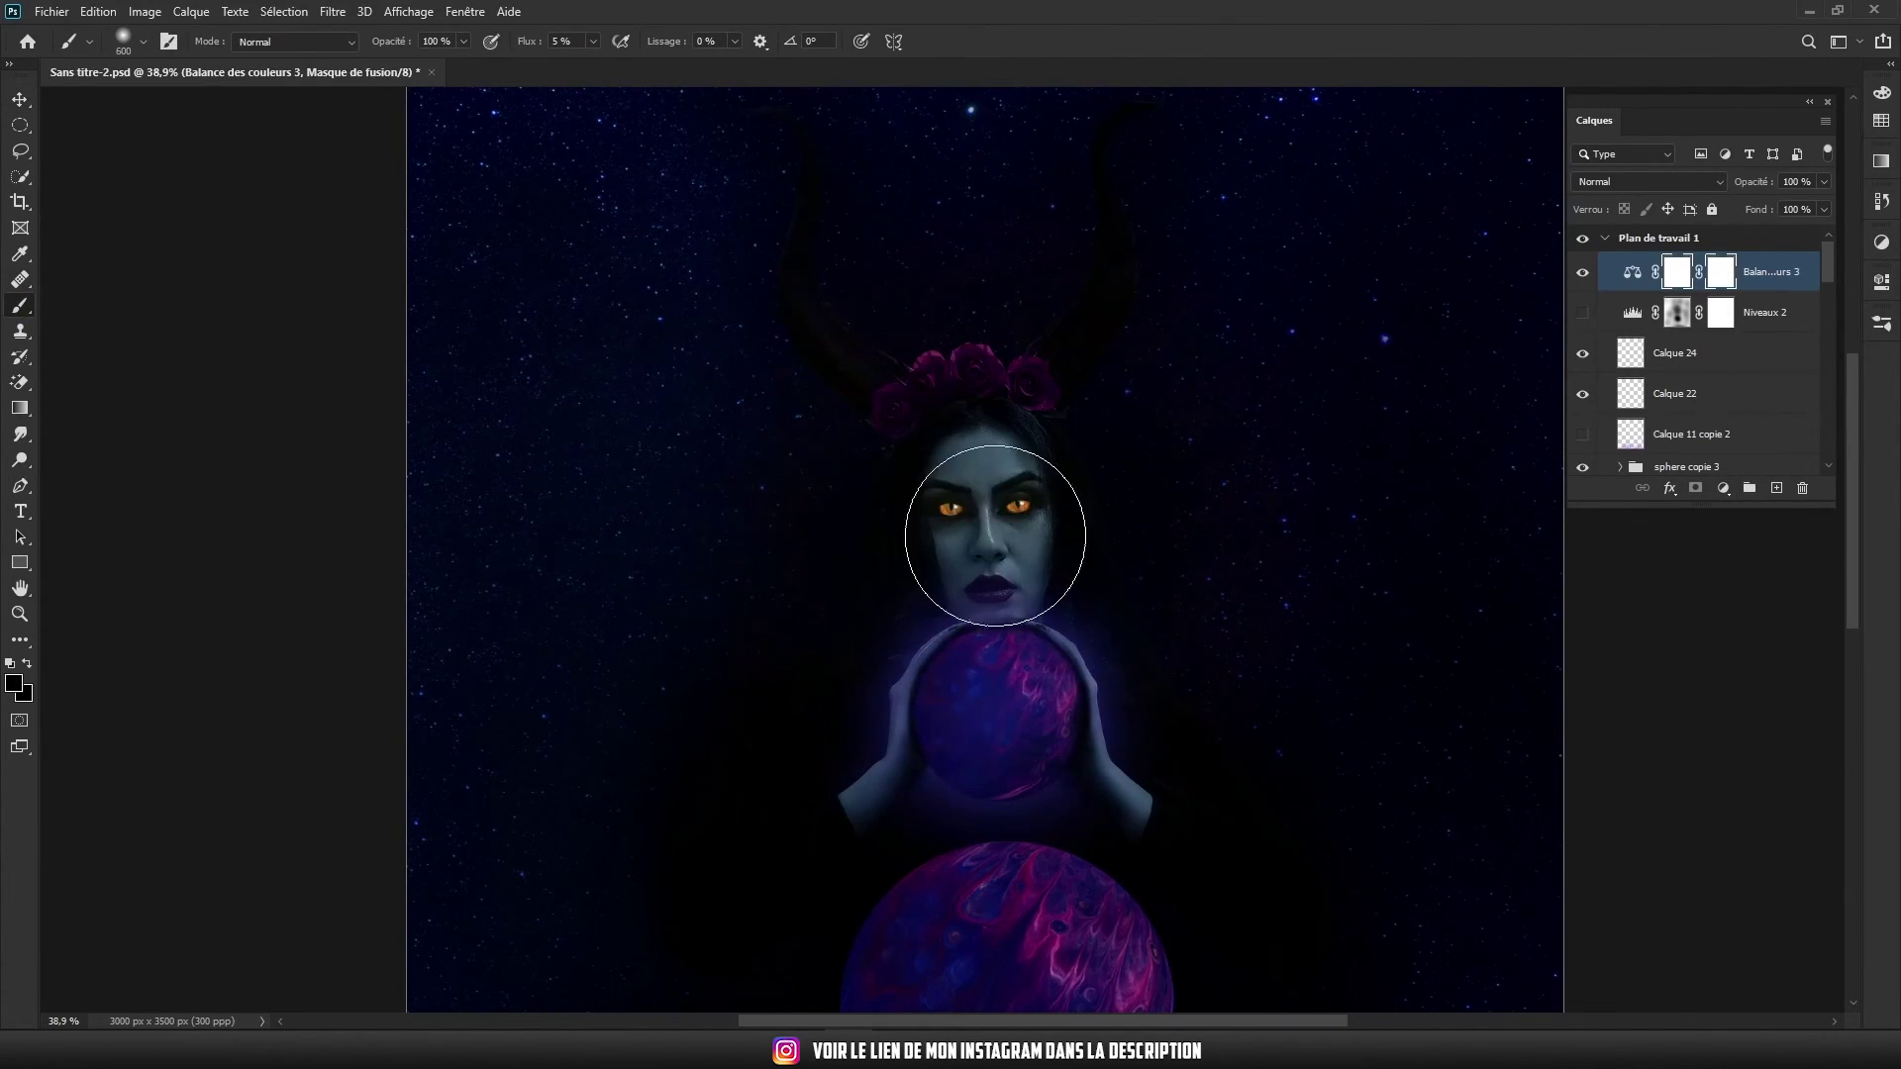
pyautogui.scroll(-3, 1004, 724)
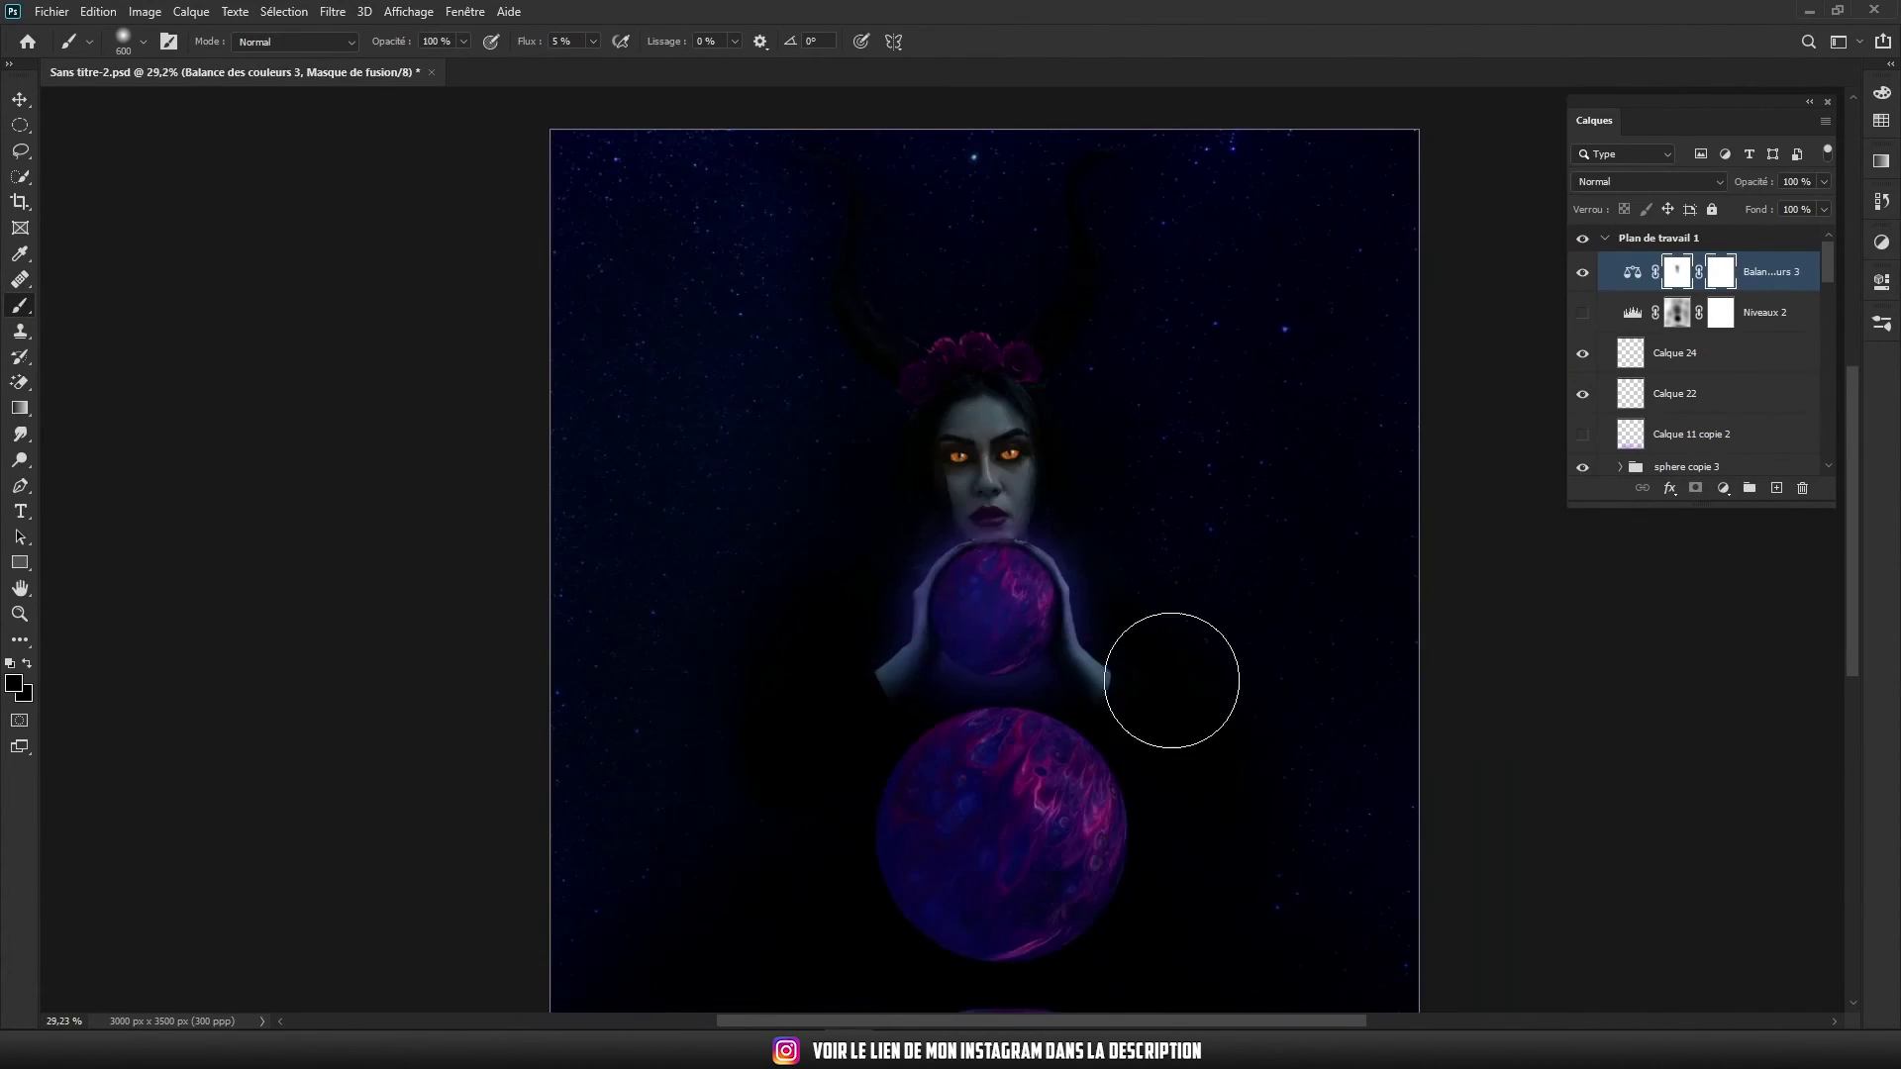
pyautogui.scroll(5, 1172, 679)
pyautogui.scroll(-3, 916, 424)
pyautogui.scroll(-1, 908, 484)
pyautogui.scroll(-2, 1049, 673)
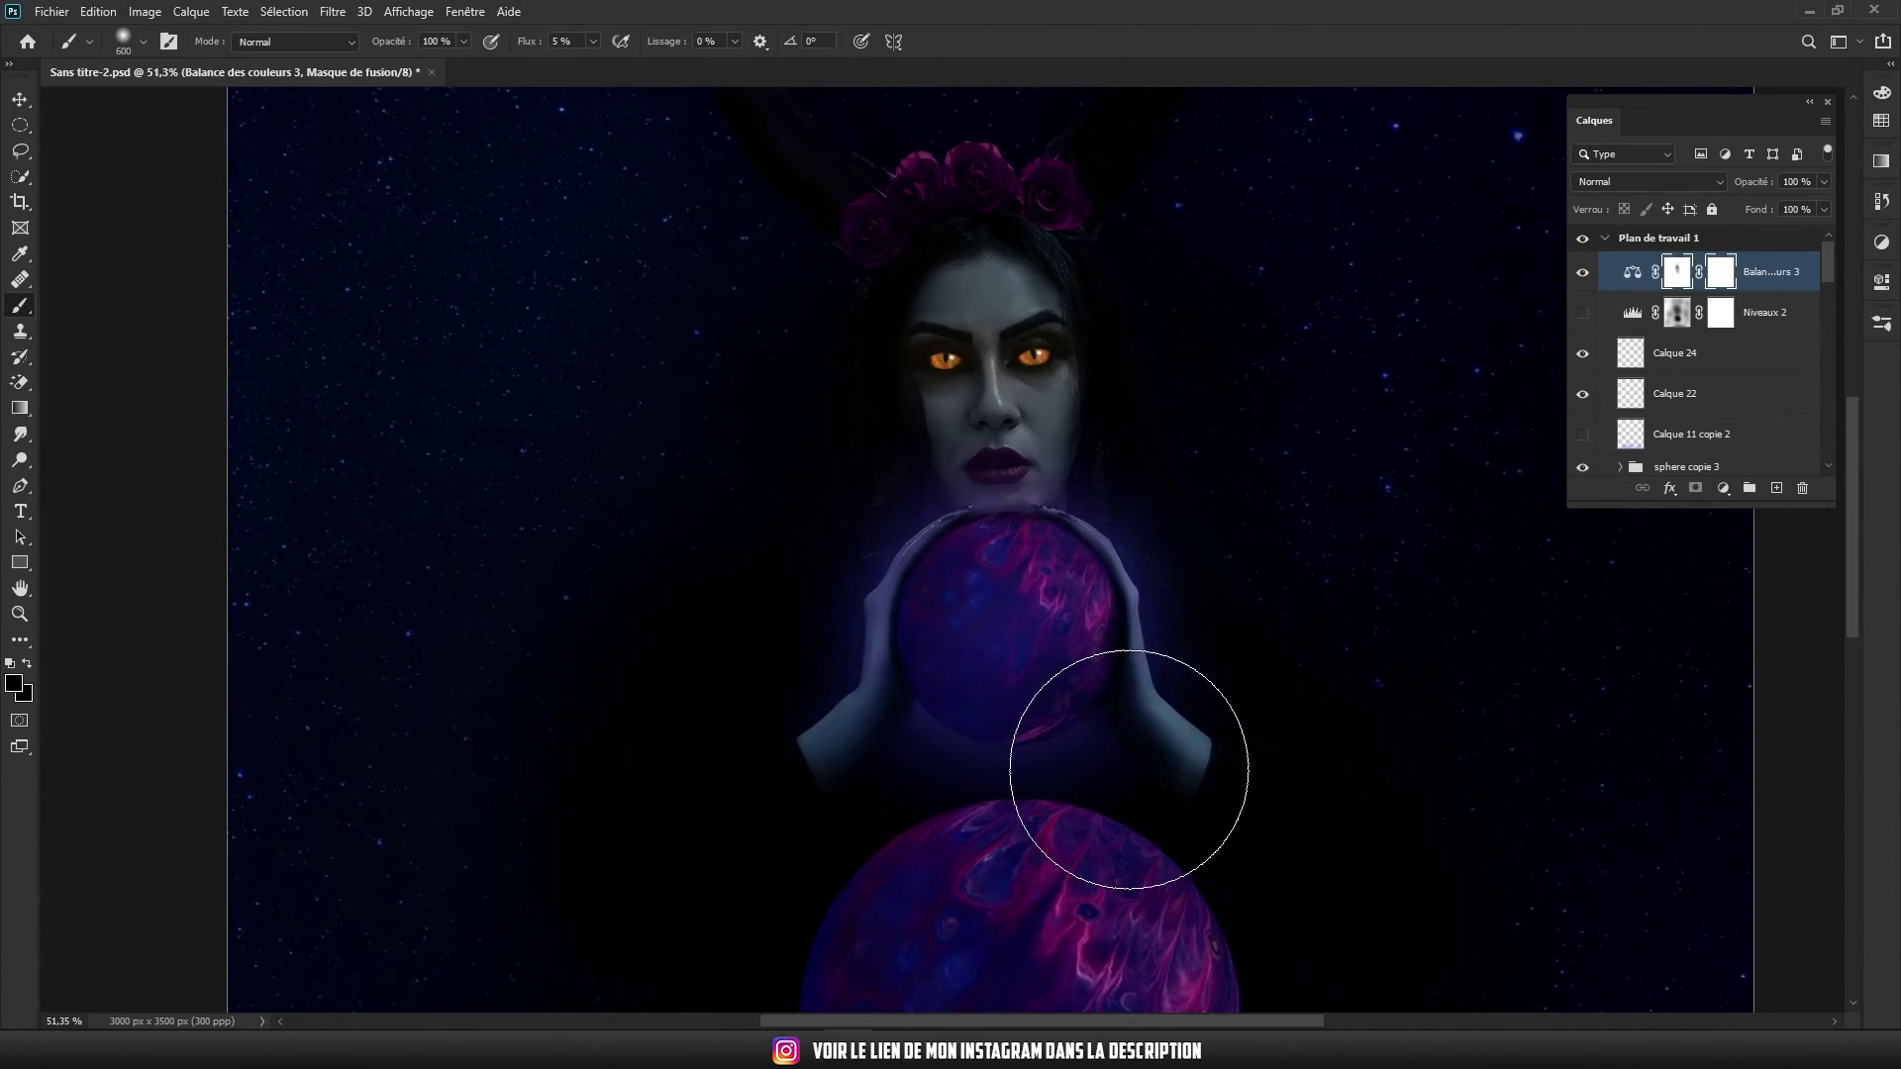
pyautogui.scroll(-2, 1089, 713)
pyautogui.scroll(-3, 424, 535)
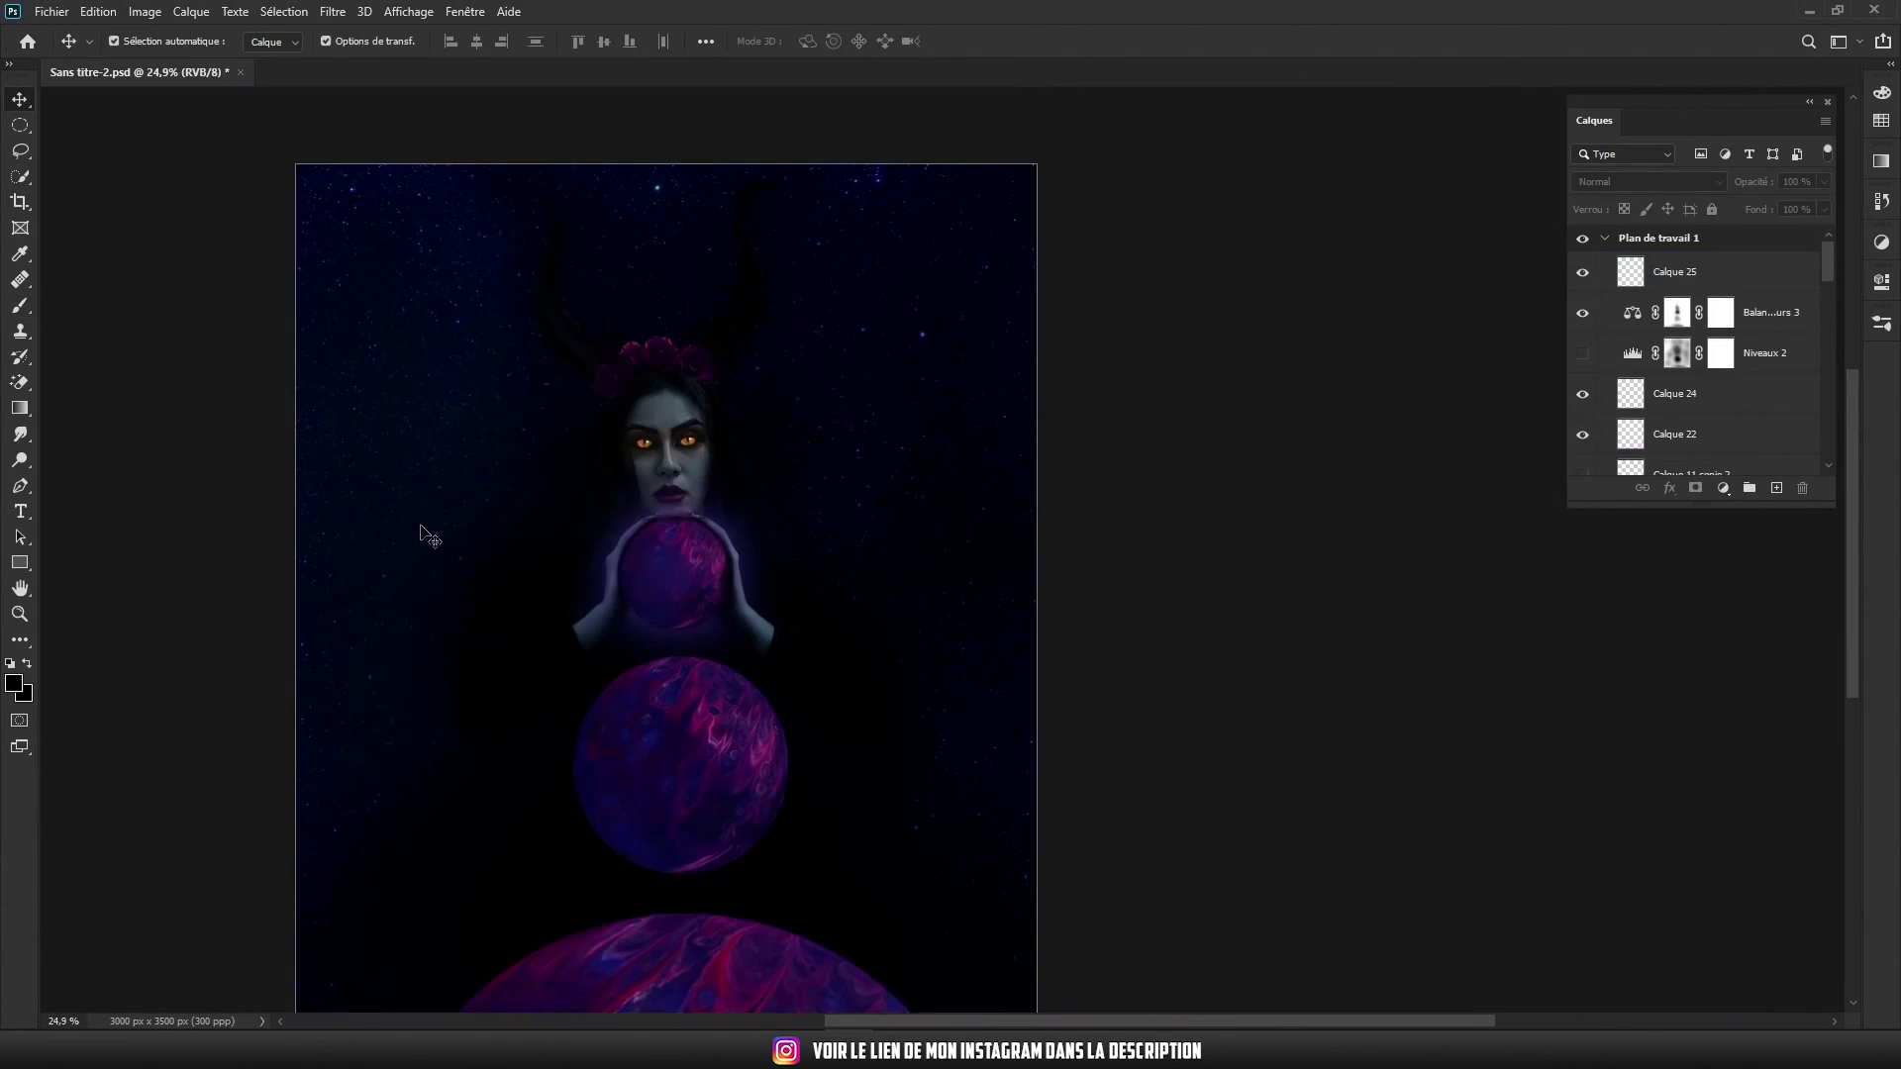
# Save the composite, then type the artist's signature as a text layer on the canvas
pyautogui.click(50, 10)
pyautogui.click(95, 240)
pyautogui.press('t')
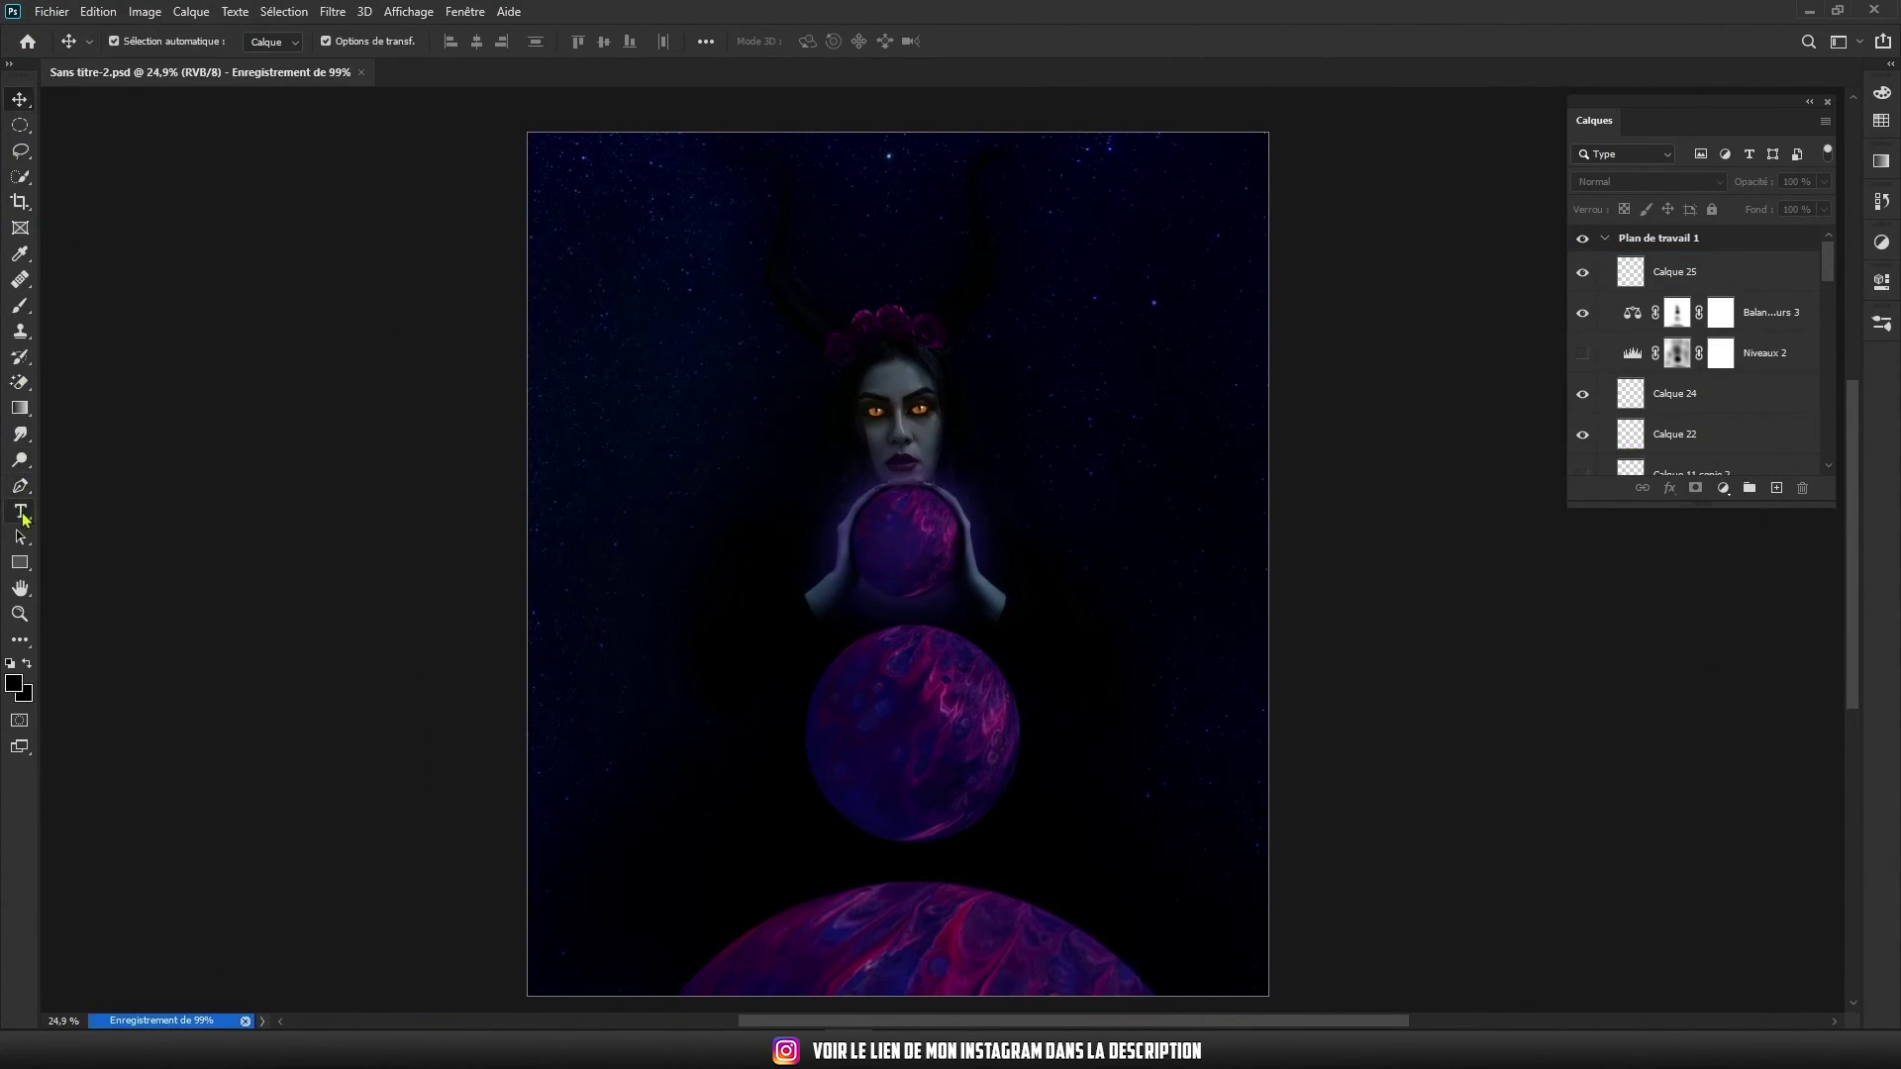
pyautogui.click(590, 415)
pyautogui.write('Drayke')
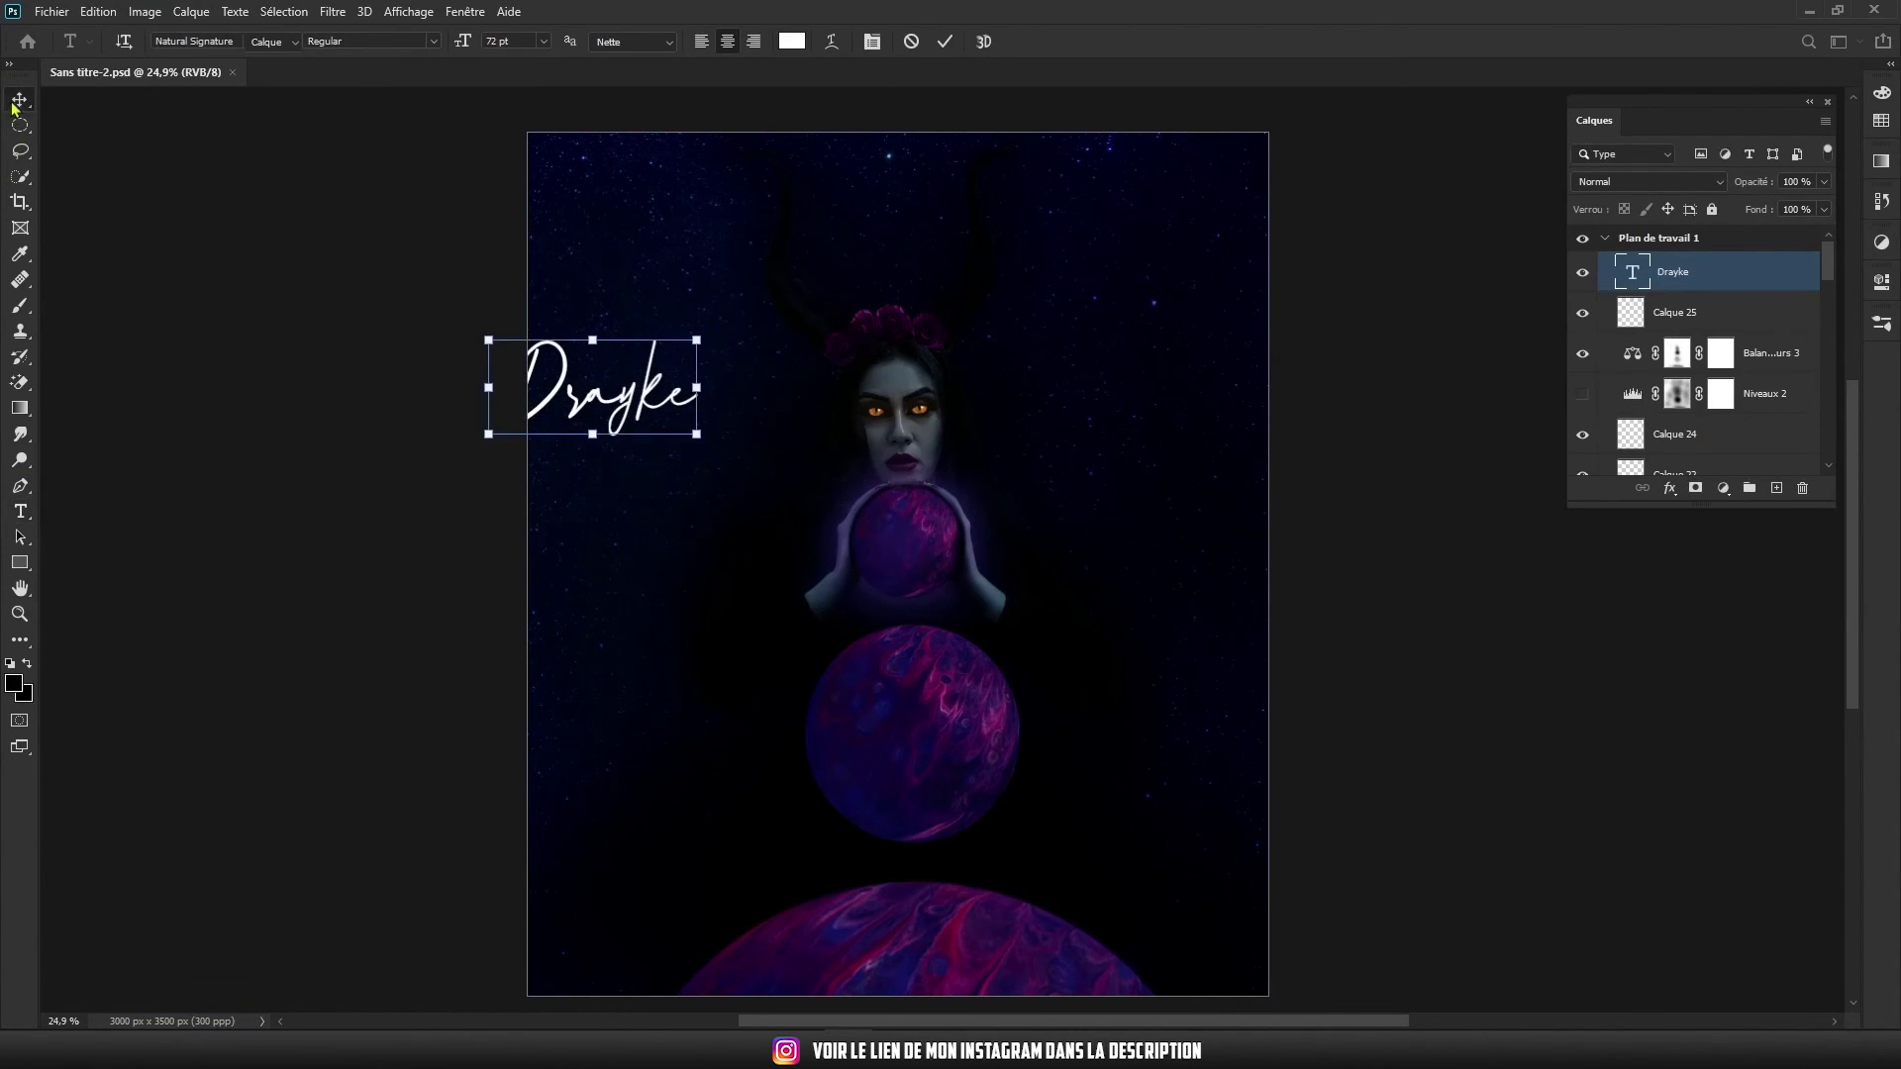
# Shrink the signature, place it in the bottom-left corner, and save the signed composite
pyautogui.hotkey('ctrl', 't')
pyautogui.moveTo(700, 340)
pyautogui.mouseDown()
pyautogui.moveTo(662, 367)
pyautogui.moveTo(644, 932)
pyautogui.moveTo(590, 976)
pyautogui.mouseUp()
pyautogui.press('Return')
pyautogui.click(1357, 261)
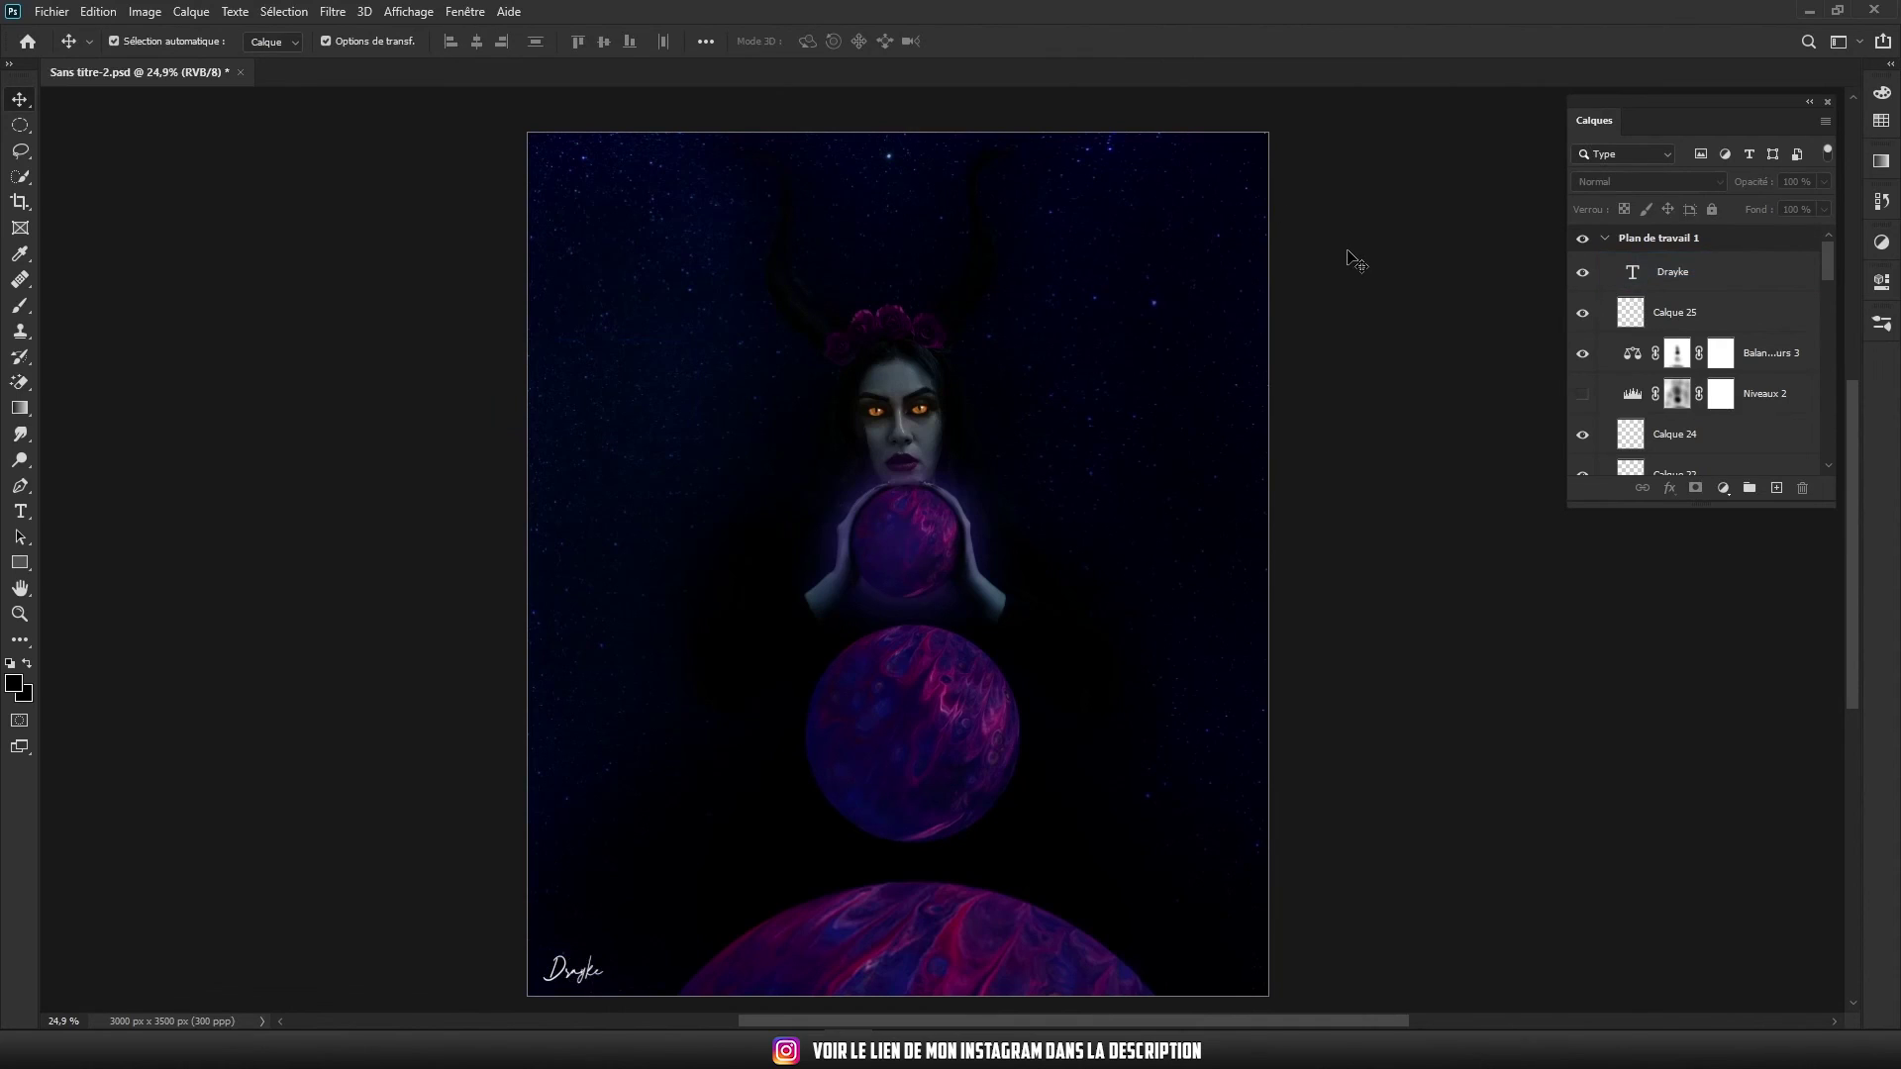
pyautogui.click(51, 11)
pyautogui.click(93, 170)
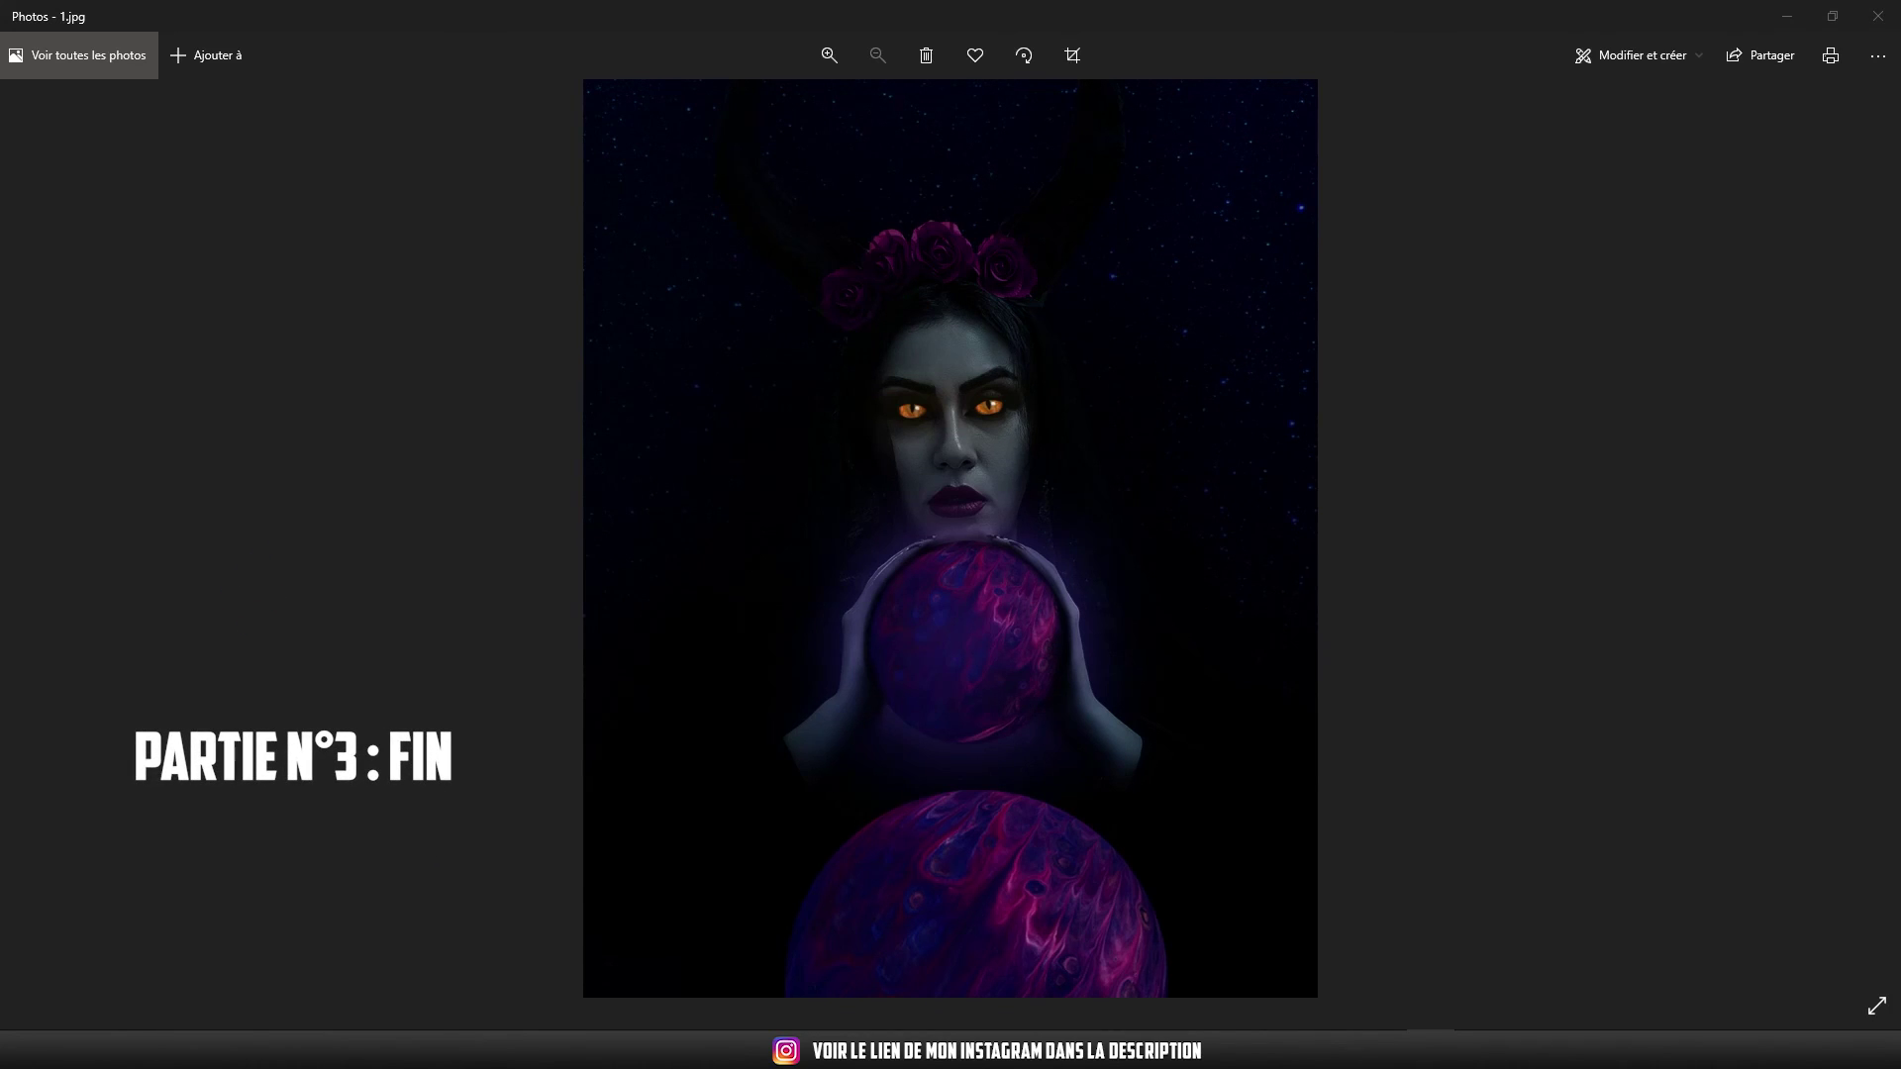
# Advance from 1.jpg to the finished, signed 2.jpg in Photos
pyautogui.press('Right')
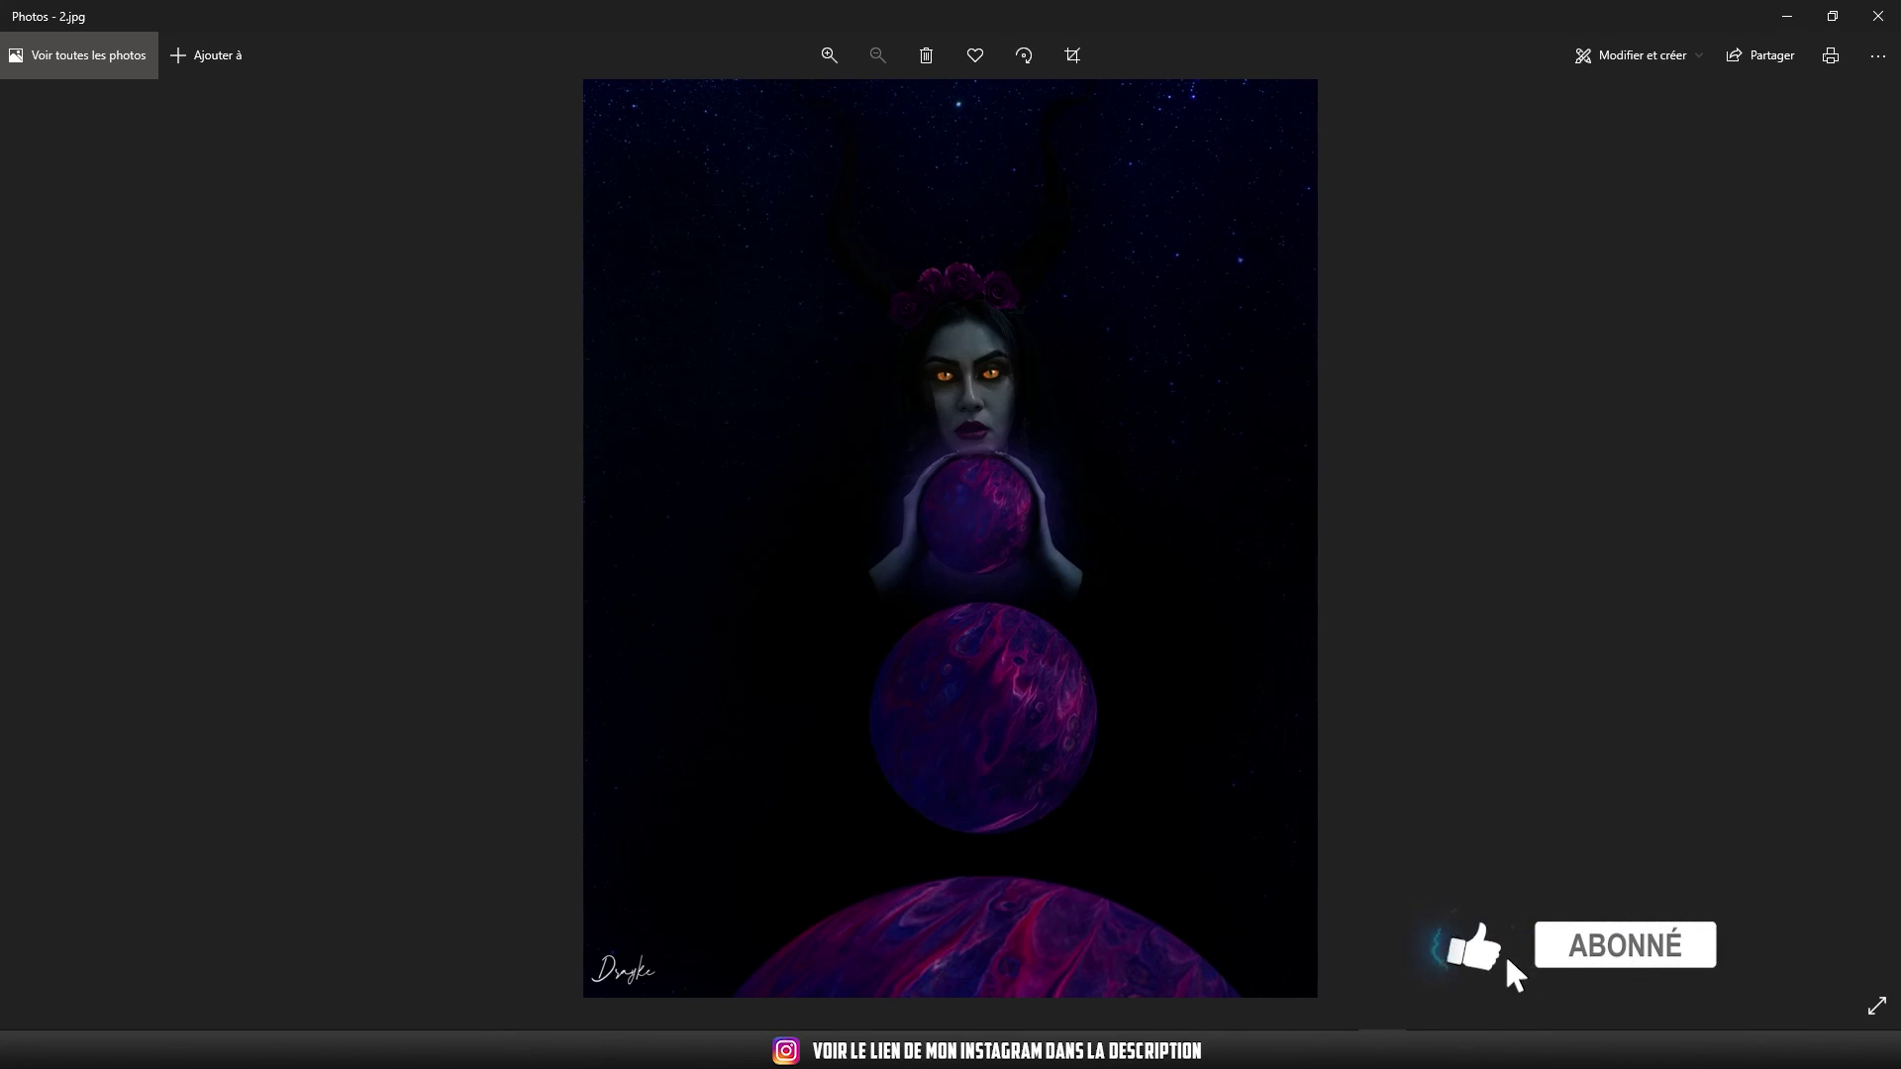